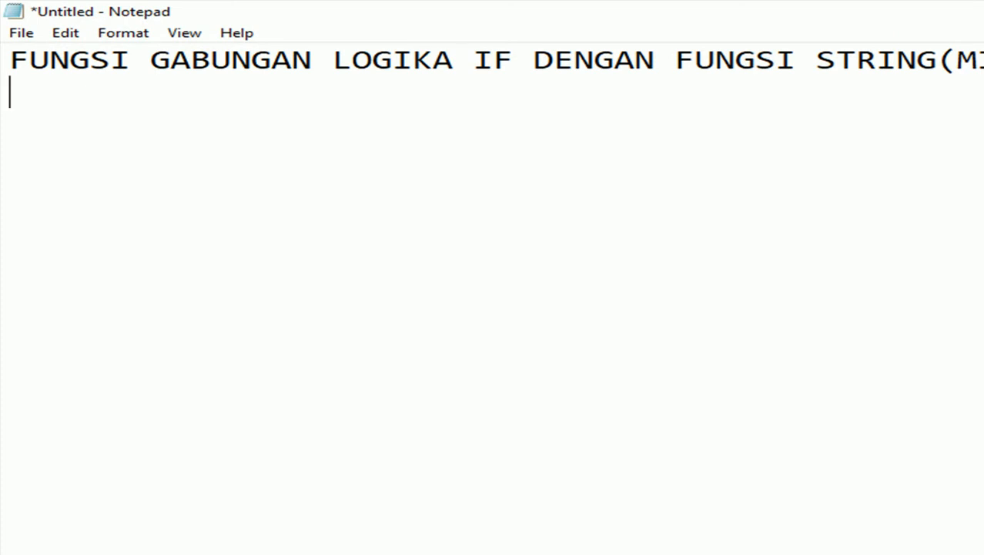
Write the line explaining MID, LEFT and RIGHT extract characters, then start 'MID--> MENGAMBIL KARAKTER'.
text(FUNGS)
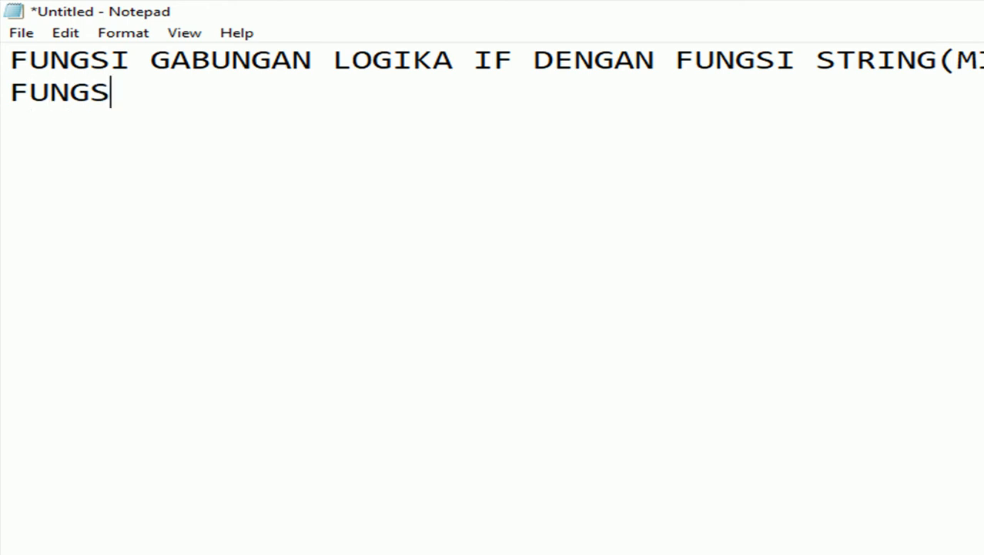
text(I STRI)
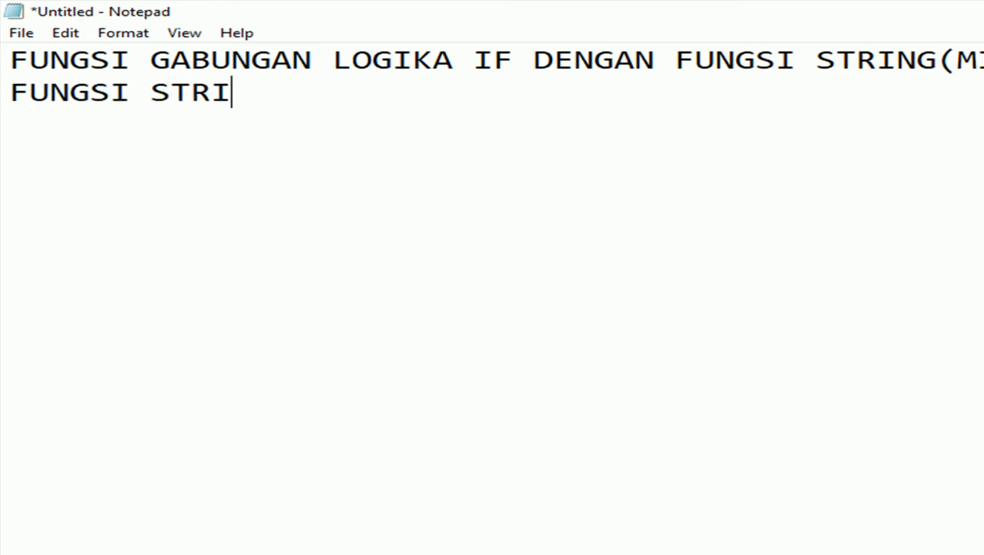
text(NG MID LEF)
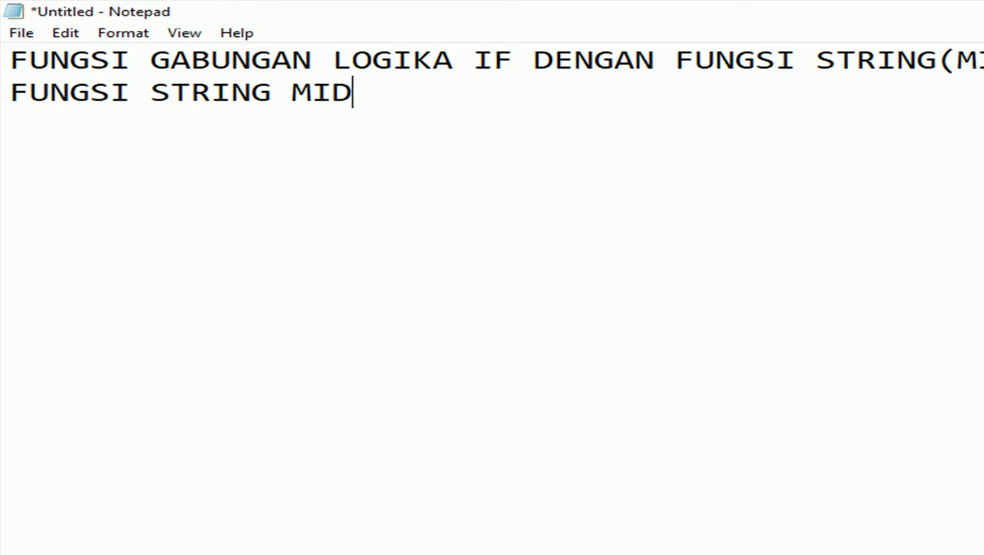
text(T)
text( RIGHT)
text( INI ADA)
text(LAH UNTU)
text(K MENGAM)
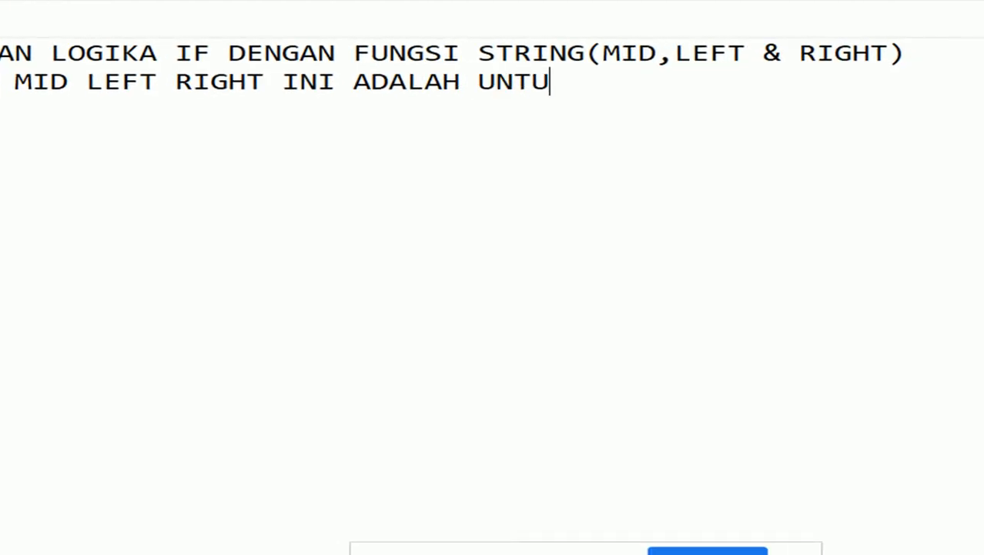
text(BIL KAR)
text(AKTER )
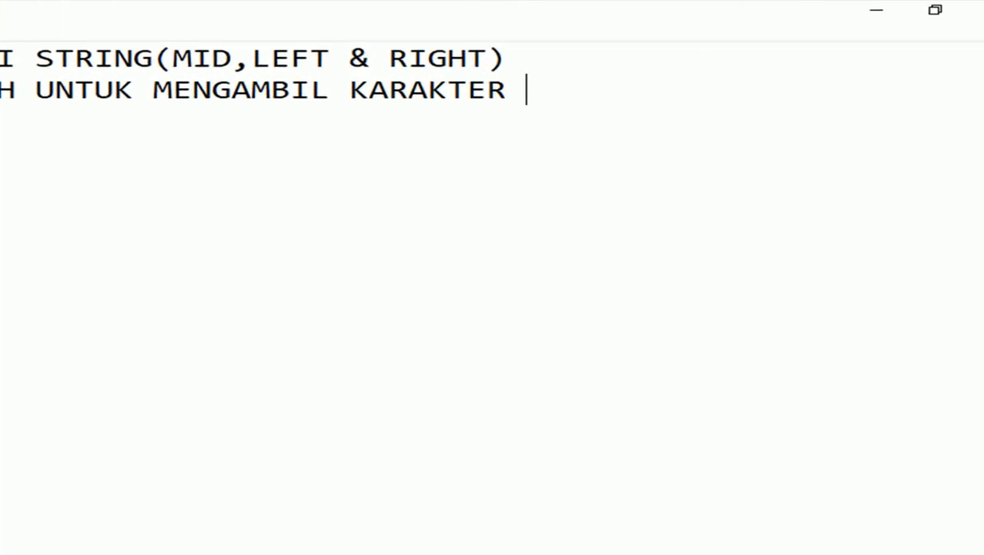
text(DARI SUA)
text(TU)
text(CEL)
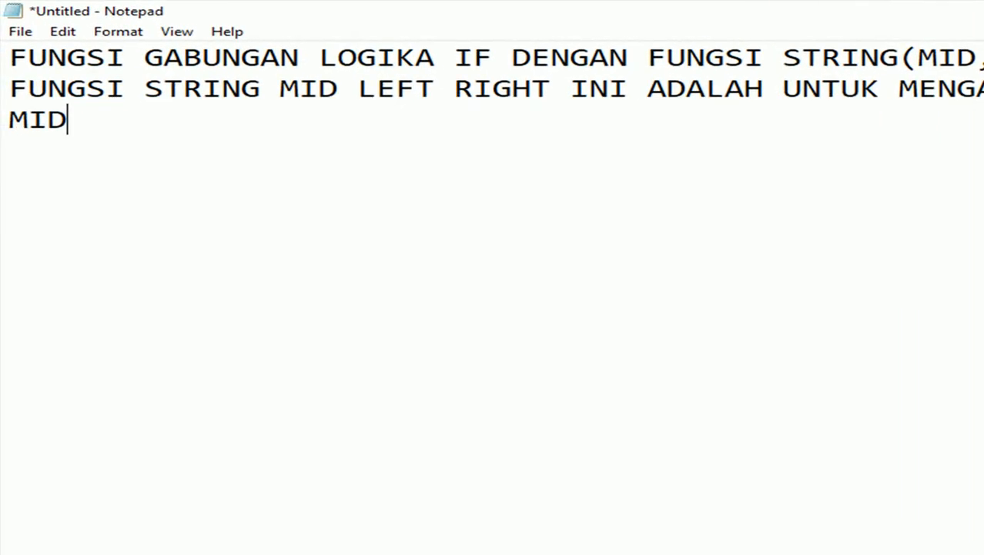
text(--> ME)
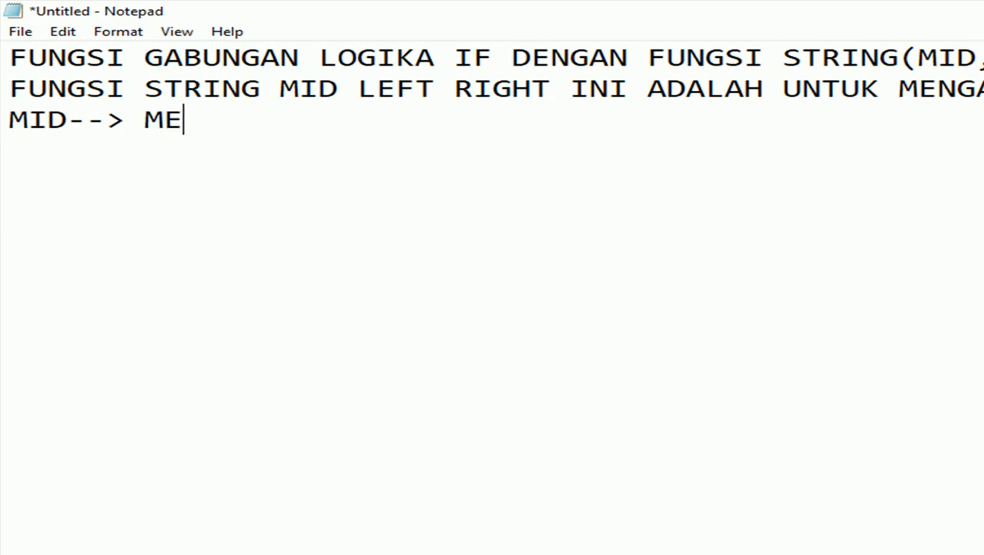
text(NGAMBIL)
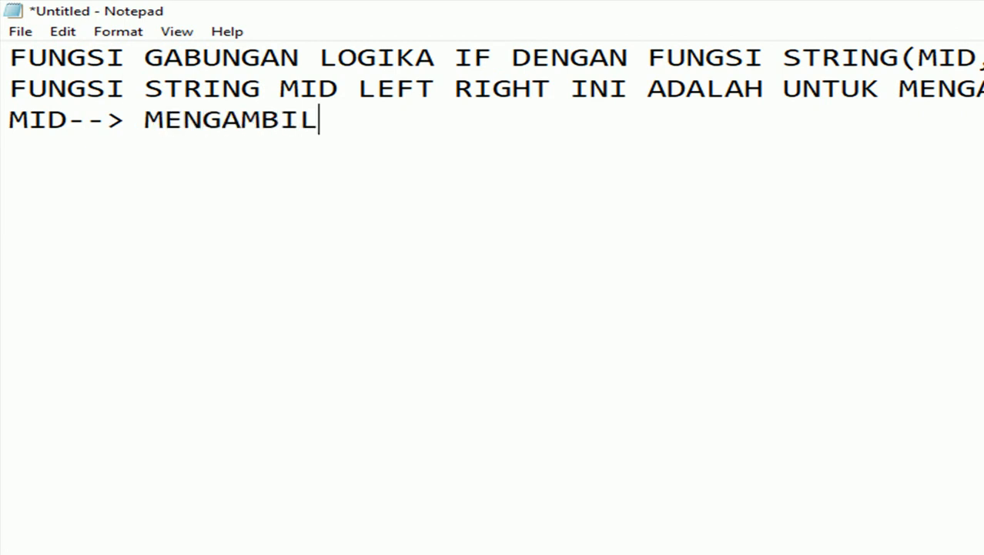
text( KARAKTER)
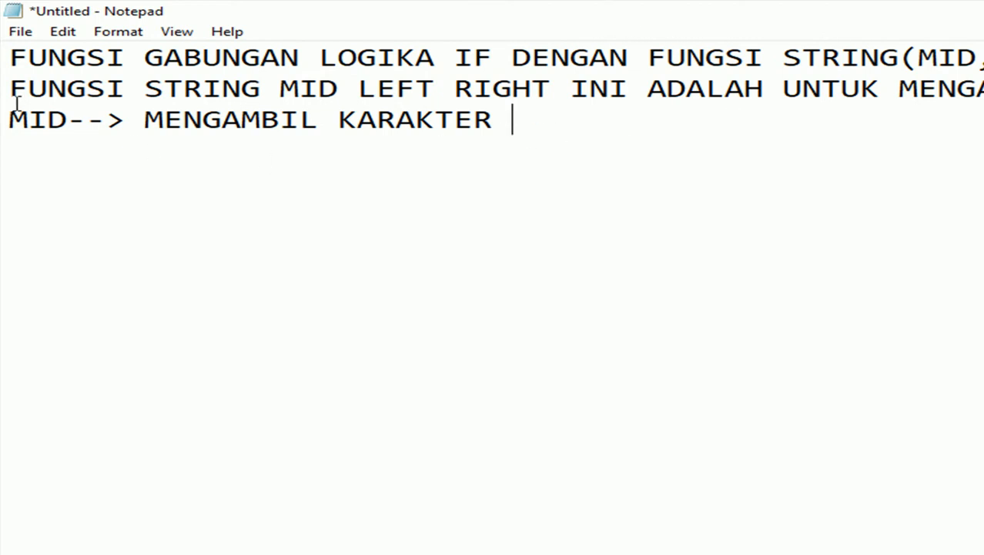
click(65, 107)
Change line 3 to 'LEFT--> MENGAMBIL KARAKTER DARI SEBELAH KIRI DIDALAM CELL'.
drag(65, 107, 6, 114)
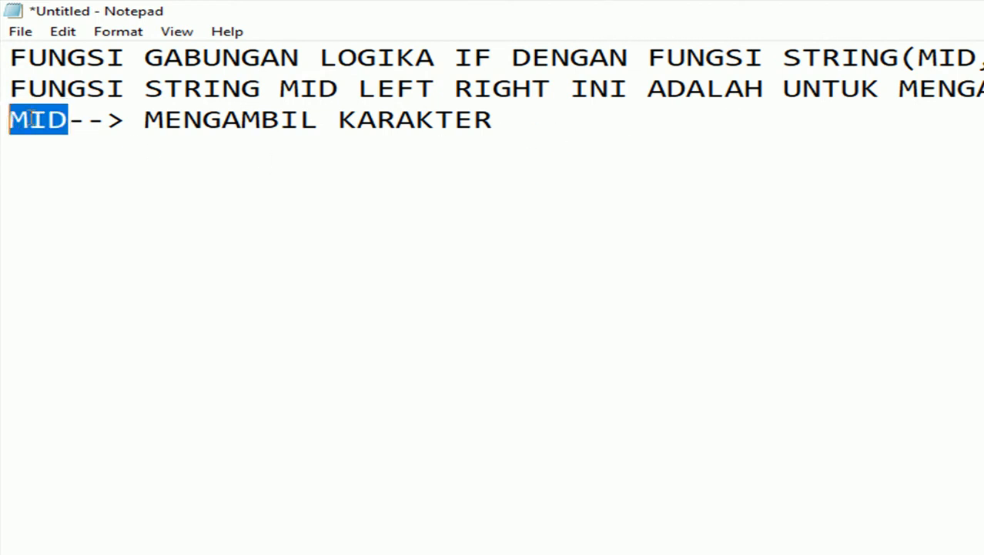
text(LEFT)
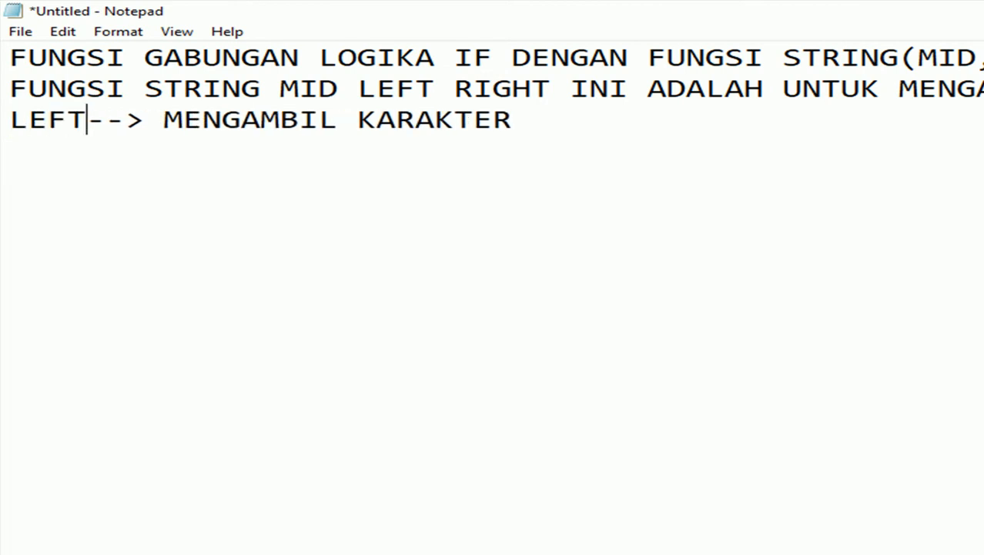
click(592, 116)
text(DARI SEBELAH KRI)
key(BackSpace)
key(BackSpace)
text(IRI)
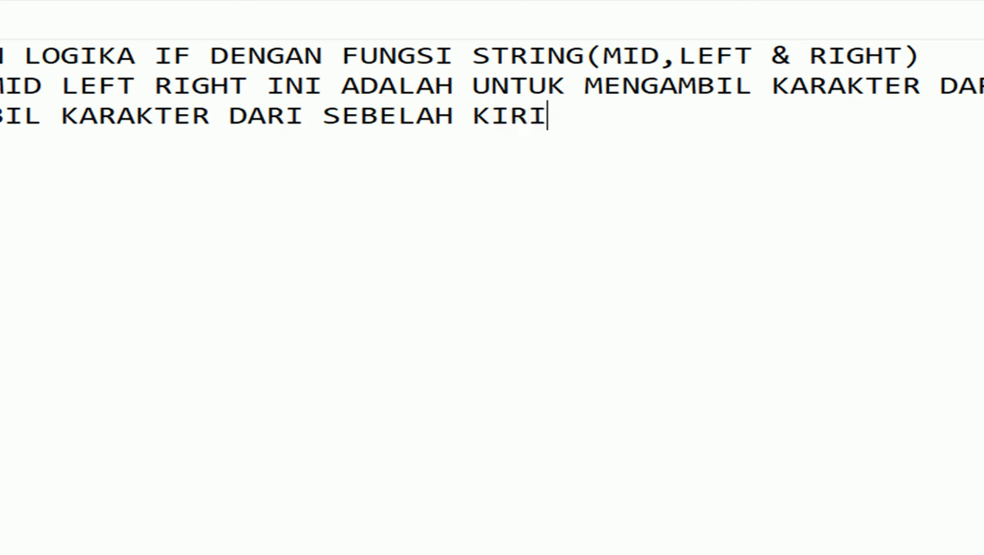
text( DIDALAM CELL)
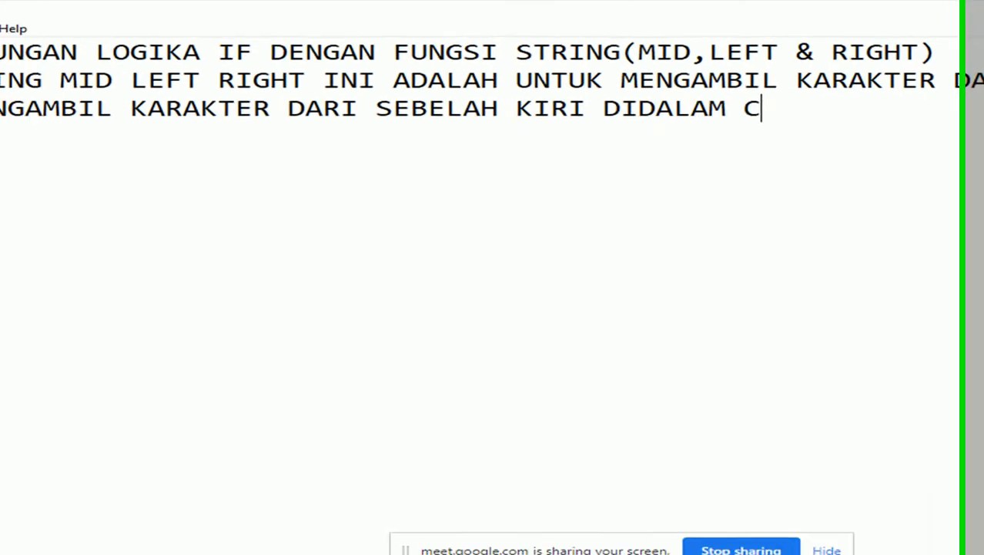
key(Return)
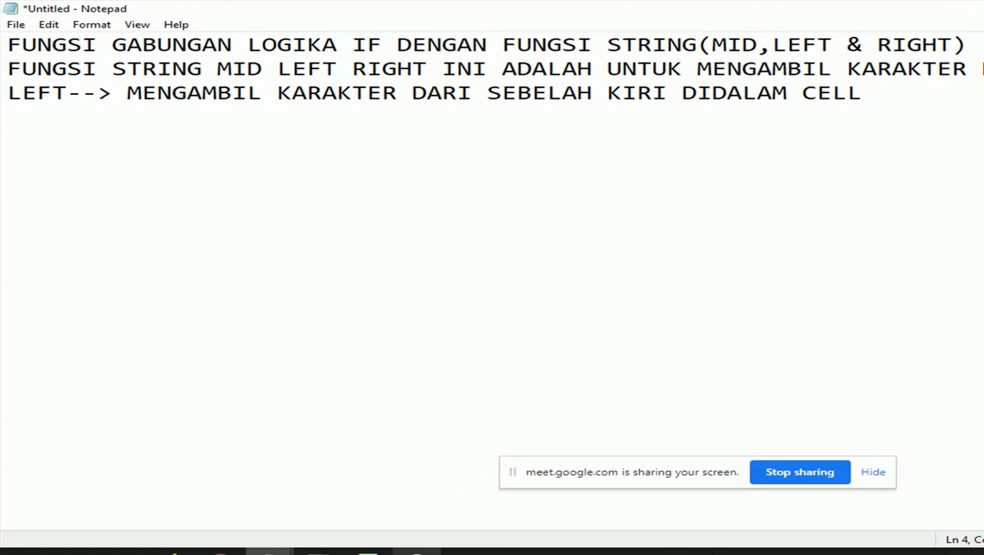
Add the line 'FORMAT =LEFT(NAMACEL;JUMLAH KARAKTER)' and begin a 'RIGHT-->' line.
text(FORMAT )
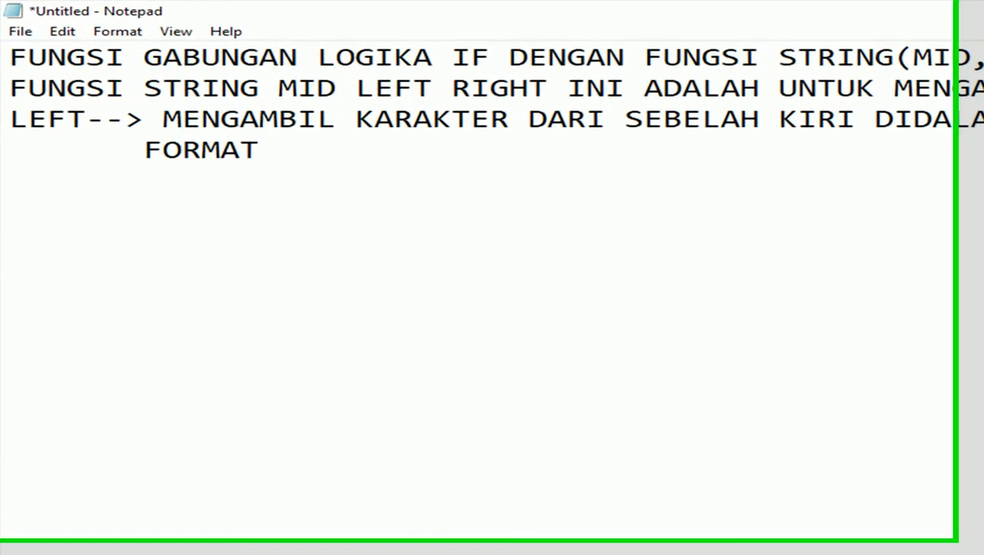
text(=)
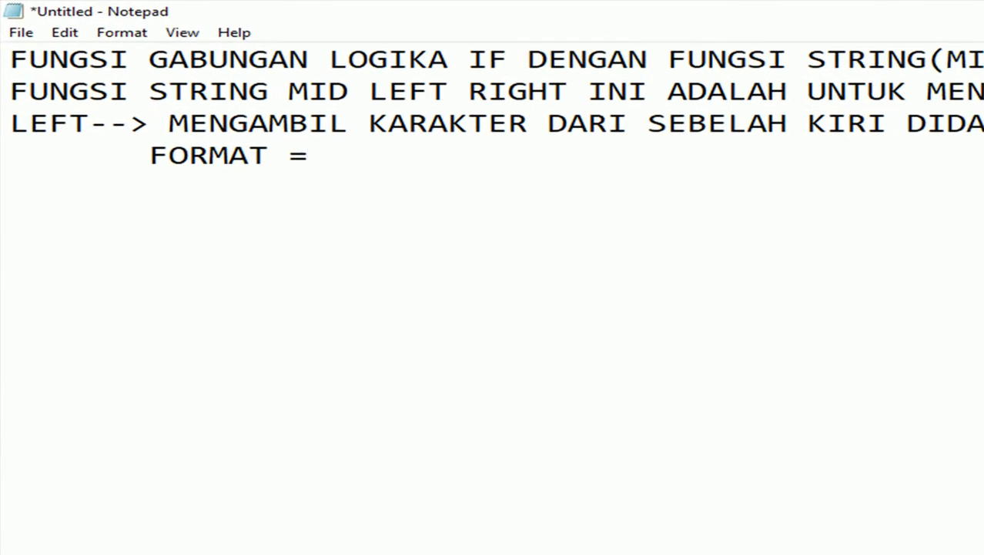
text(LEFT()
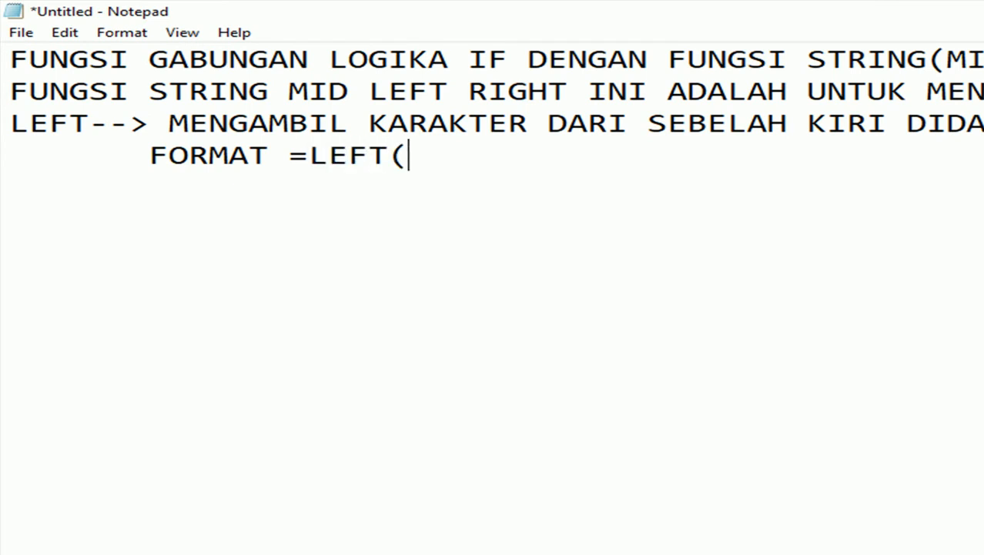
text(NAMAV)
key(BackSpace)
key(BackSpace)
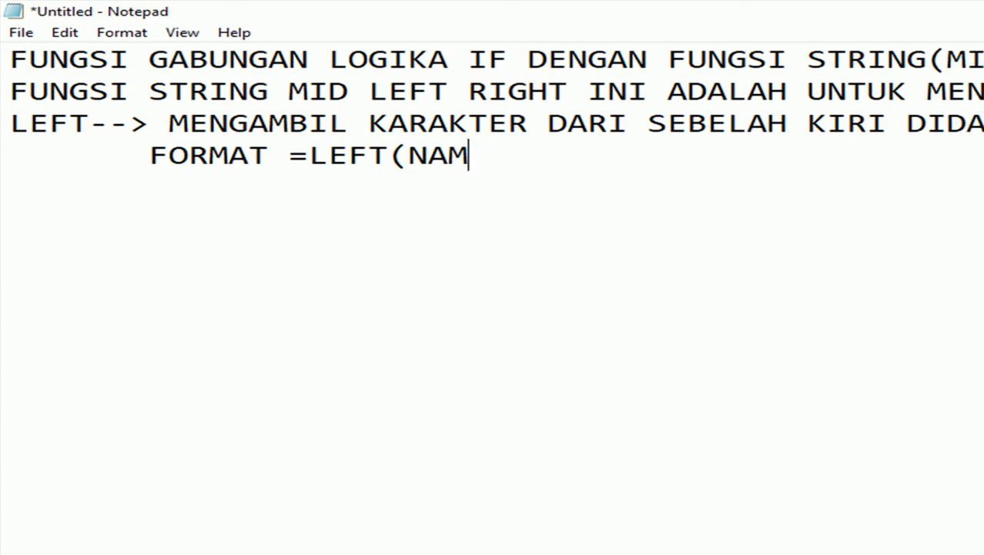
text(ACEL)
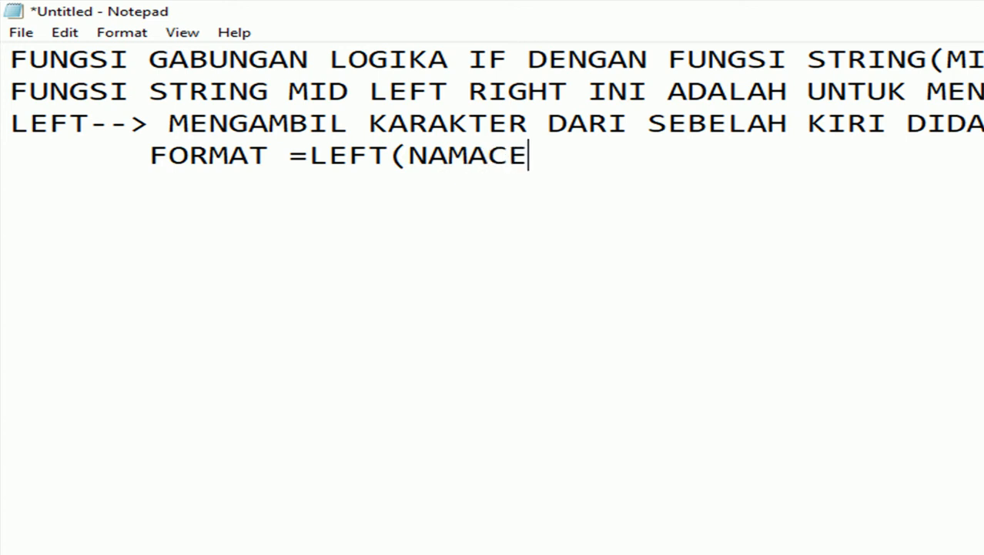
text(;JUML)
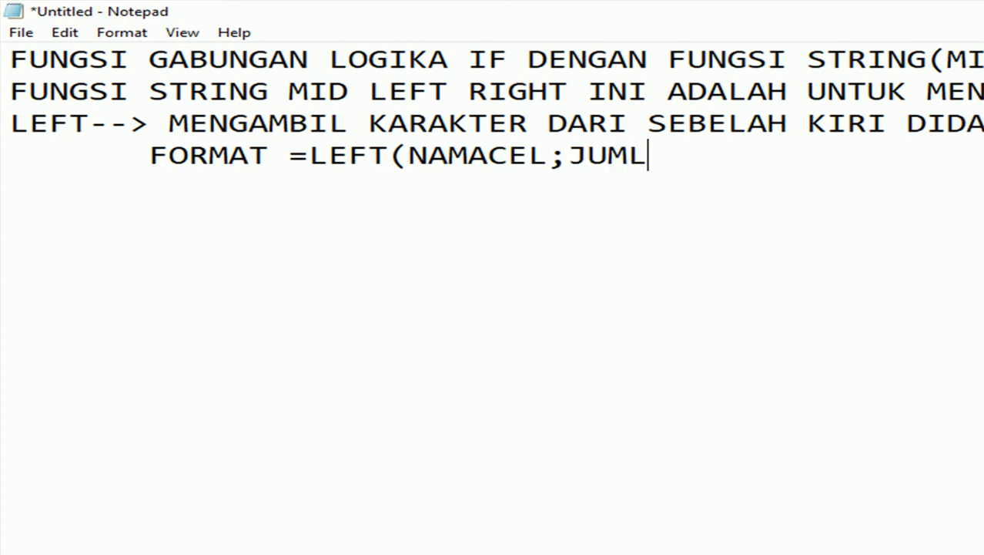
key(BackSpace)
text(LAH)
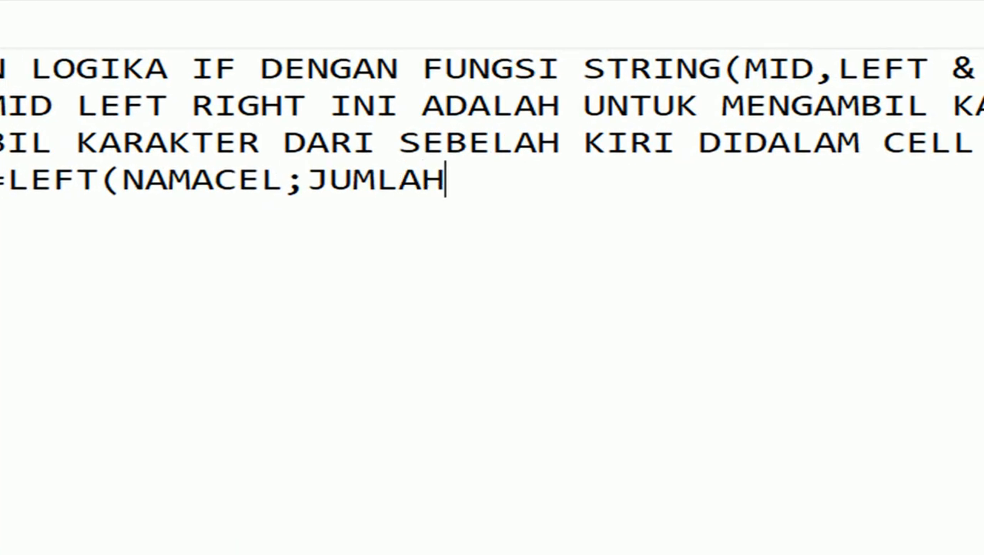
text( KARAKTER)
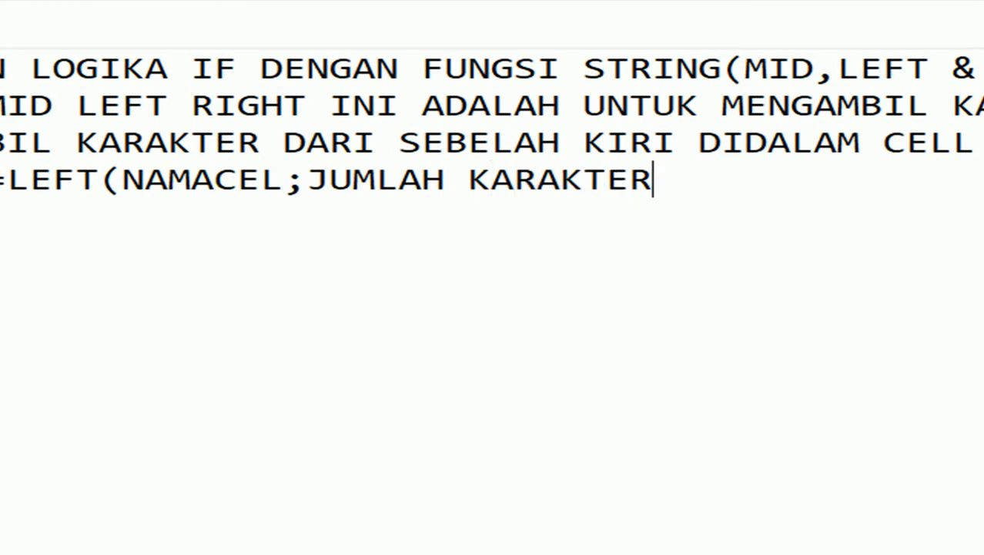
text())
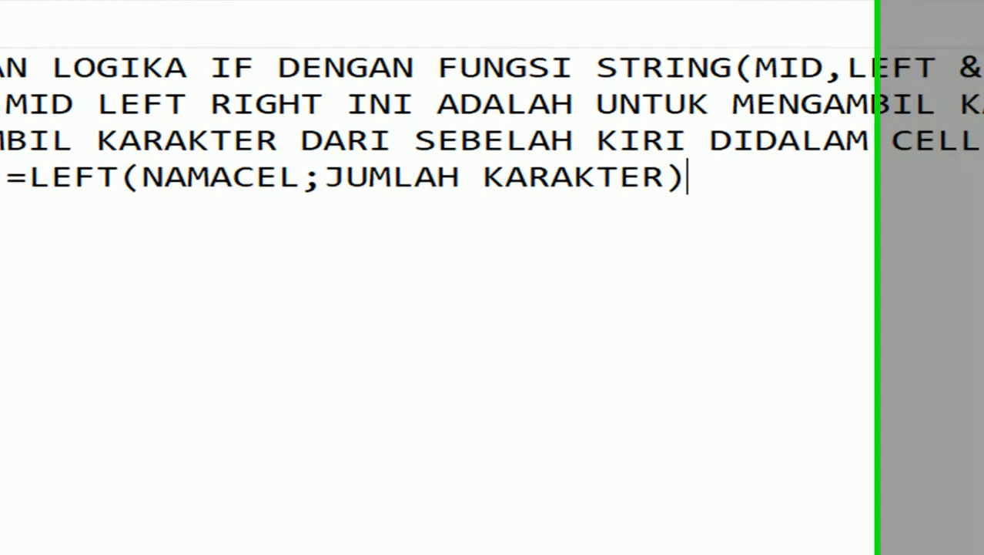
key(Return)
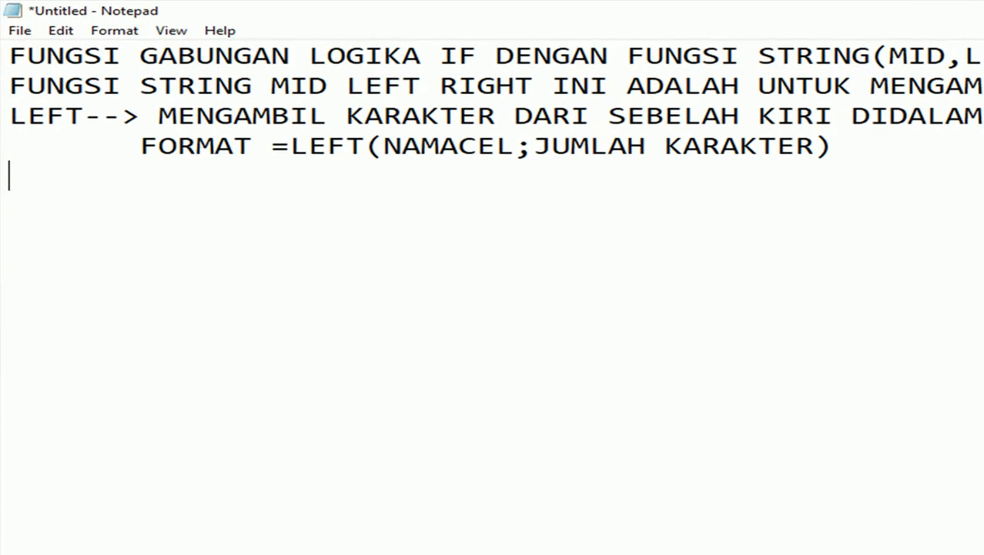
text(RIGHT)
text(-->)
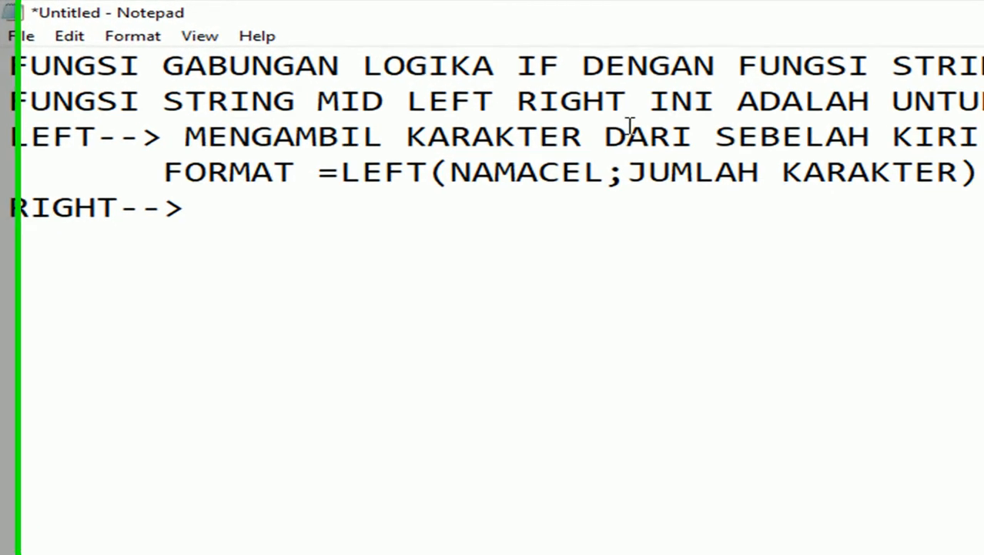
Paste the LEFT description after RIGHT--> and change KIRI to KANAN.
drag(188, 138, 639, 177)
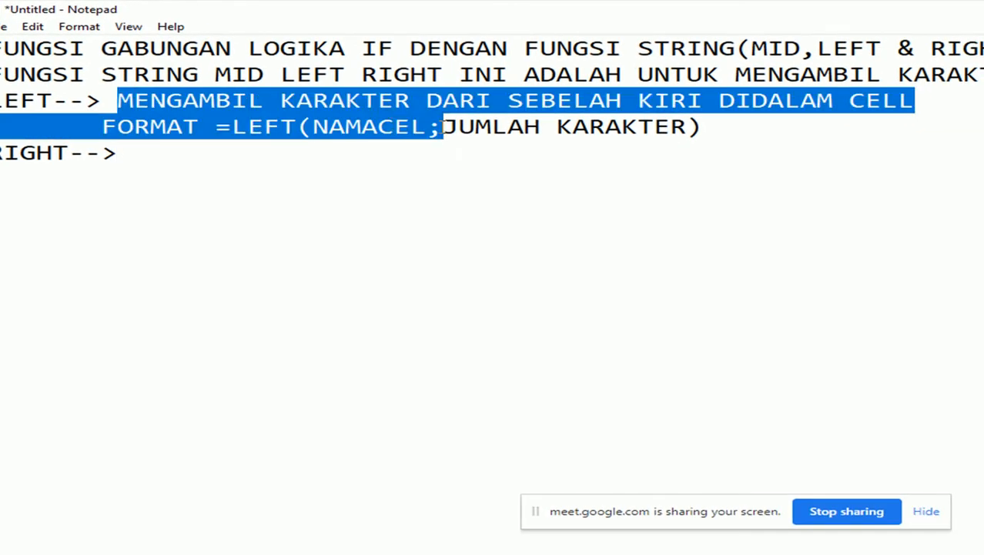
drag(443, 127, 914, 101)
key(ctrl+c)
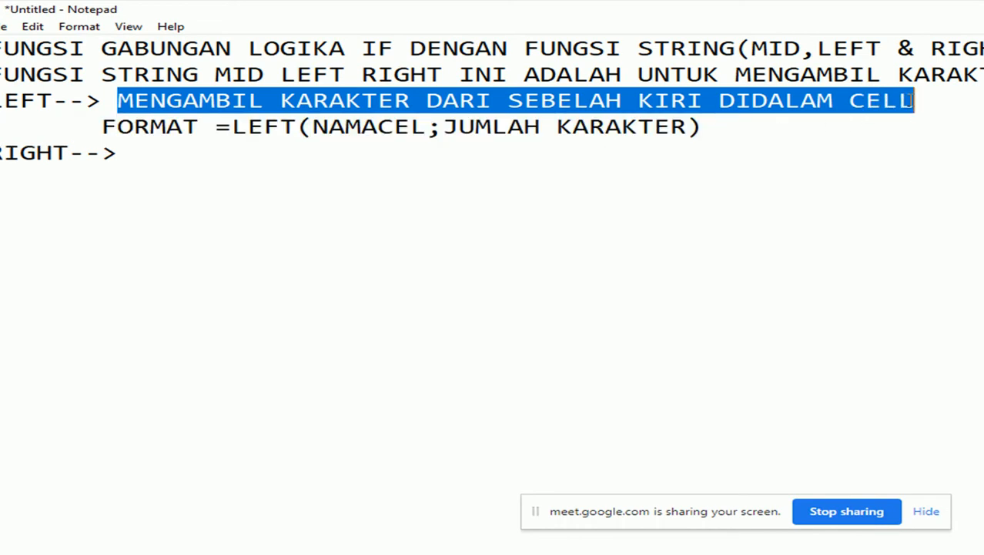
click(178, 145)
key(ctrl+v)
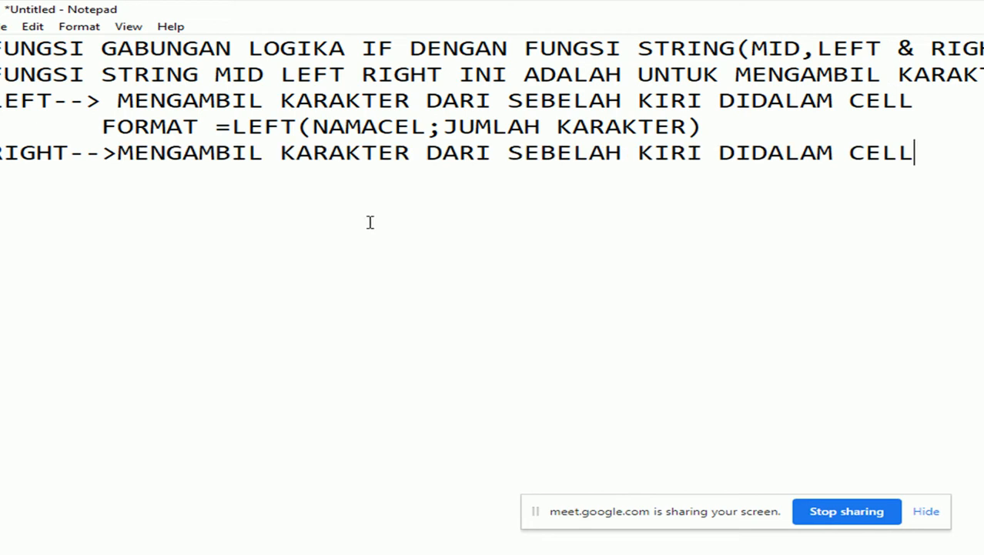
click(703, 155)
key(BackSpace)
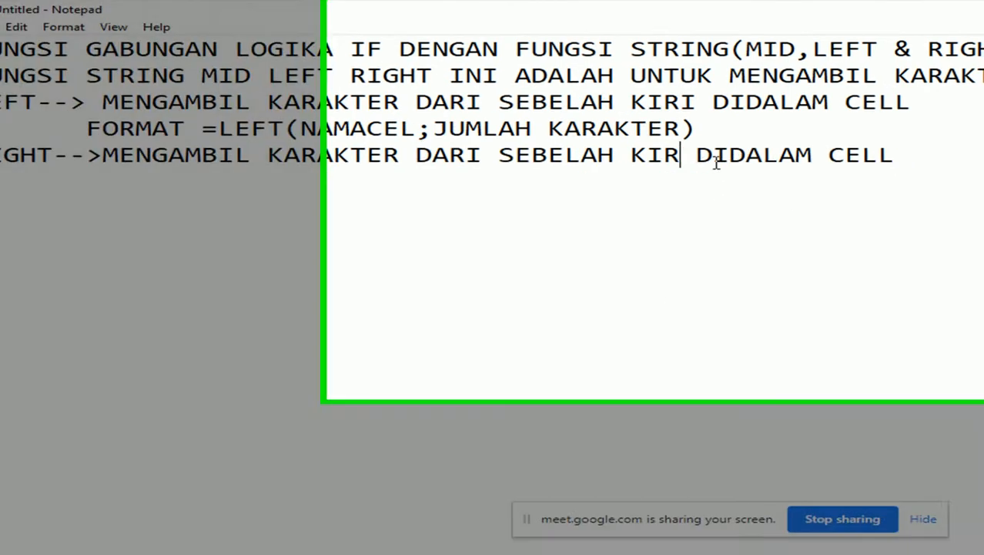
key(BackSpace)
key(BackSpace)
text(ANAN)
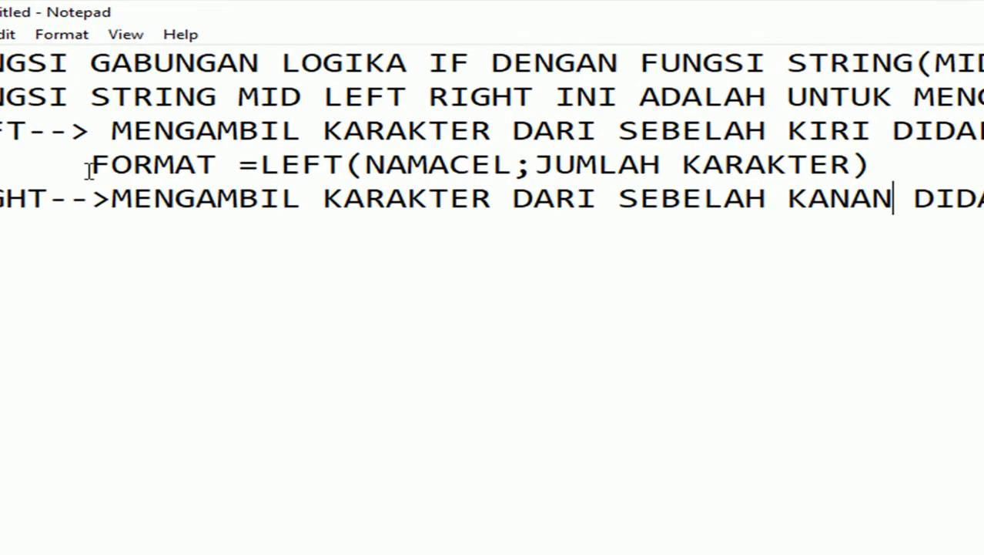
Copy the FORMAT =LEFT line and paste it under the RIGHT note.
click(89, 167)
key(shift+End)
key(ctrl+c)
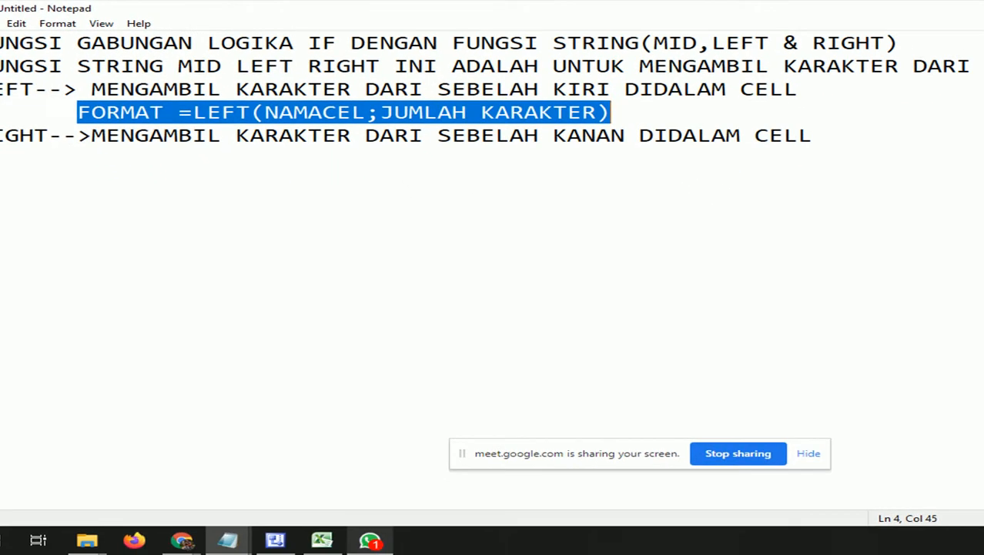
key(ctrl+End)
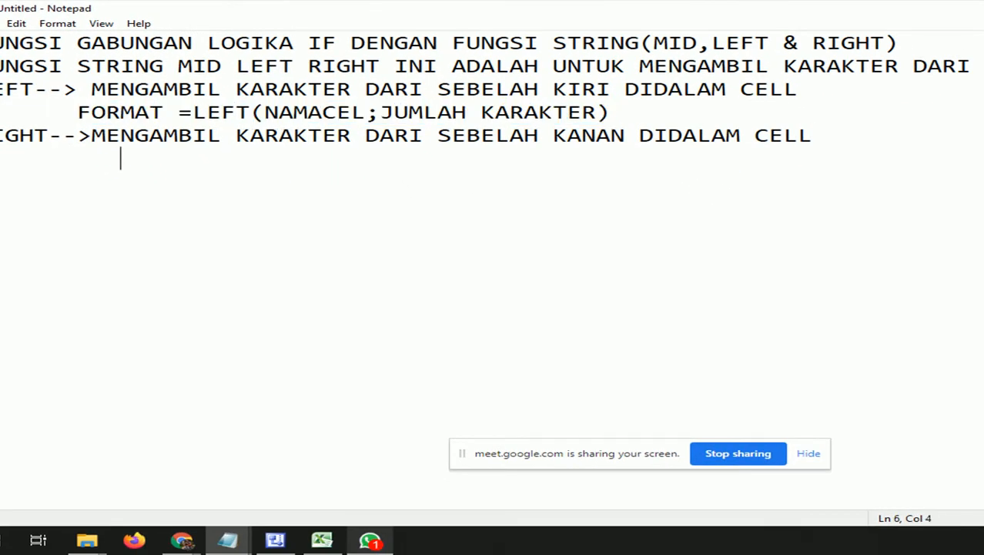
key(BackSpace)
key(ctrl+v)
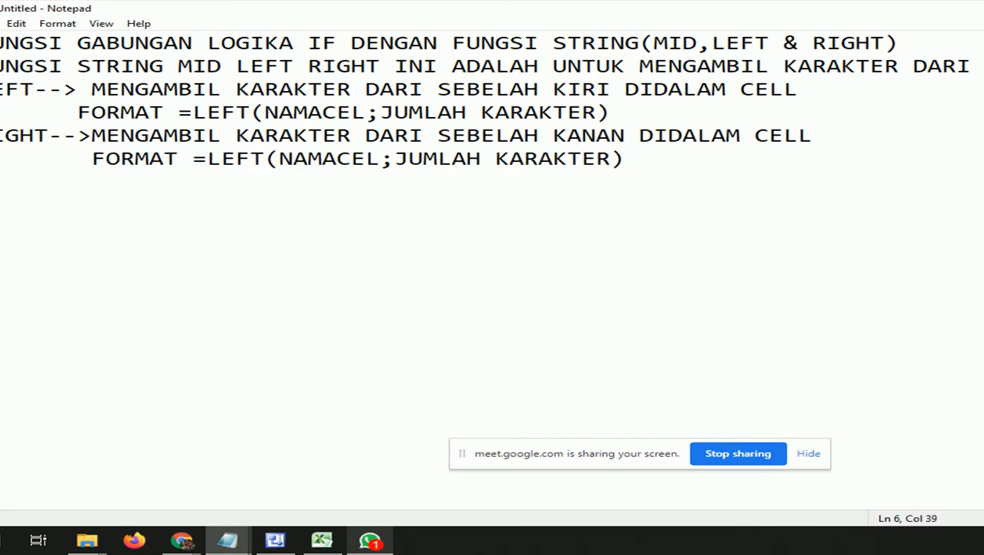
Fix the pasted line to read 'FORMAT =RIGHT(NAMACEL;JUMLAH KARAKTER)'.
click(848, 45)
double_click(849, 45)
key(ctrl+c)
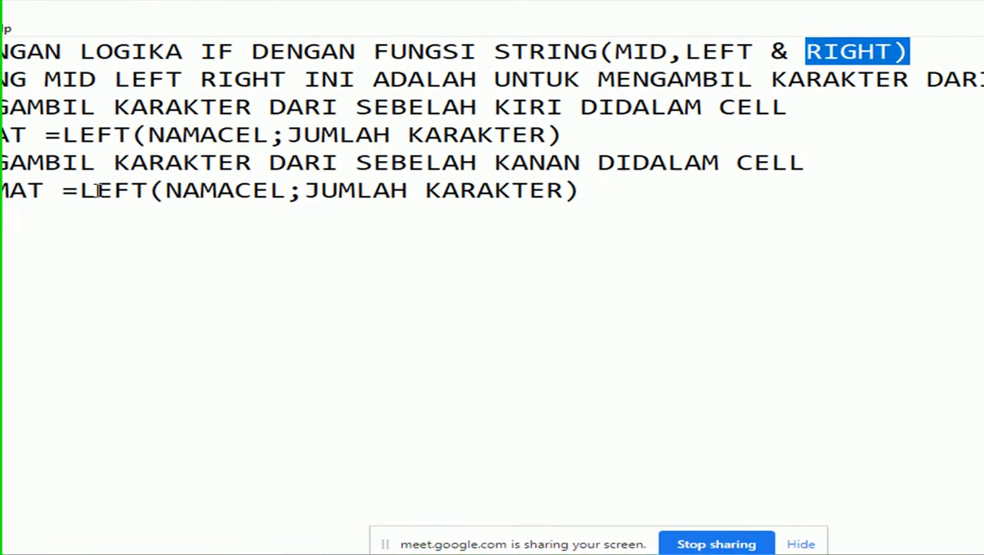
double_click(96, 190)
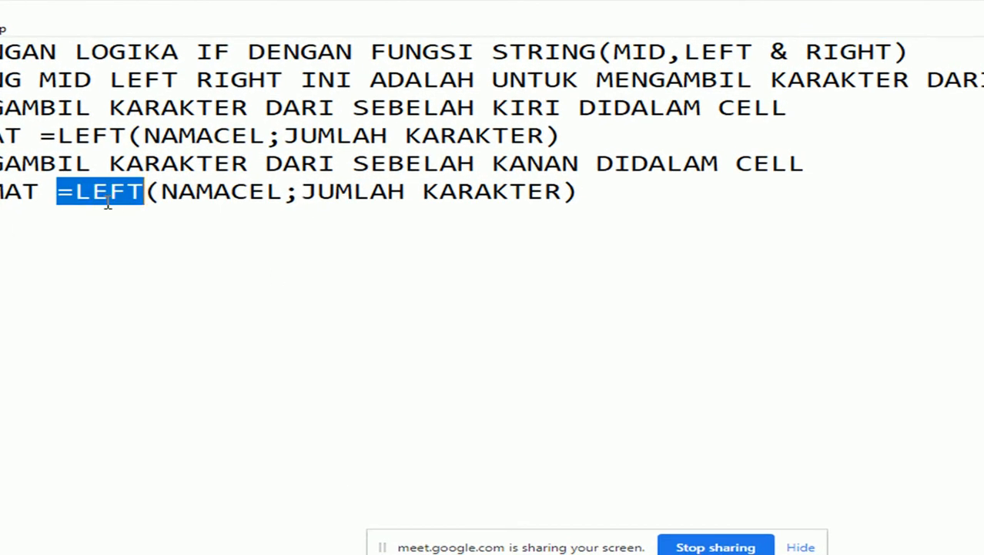
drag(96, 192, 91, 193)
click(83, 193)
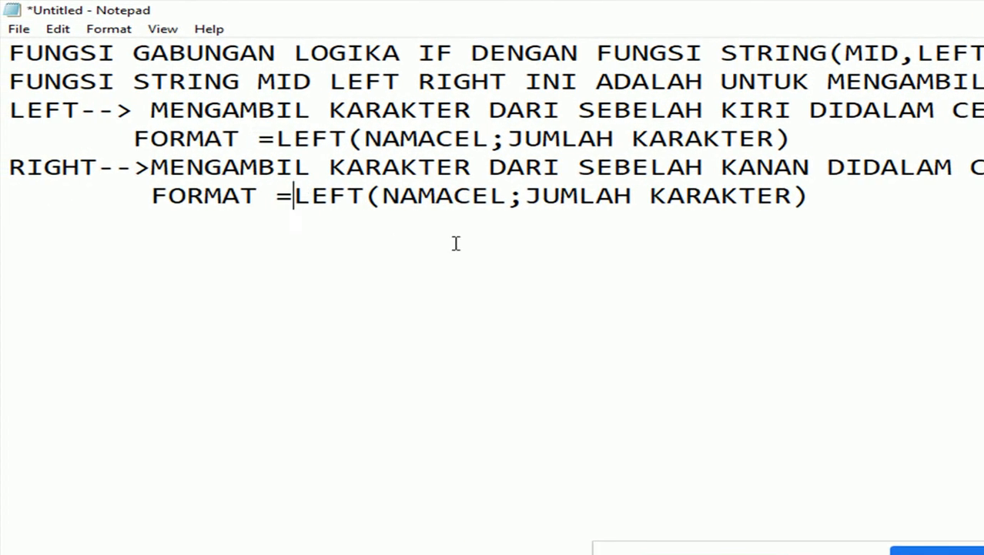
key(ctrl+v)
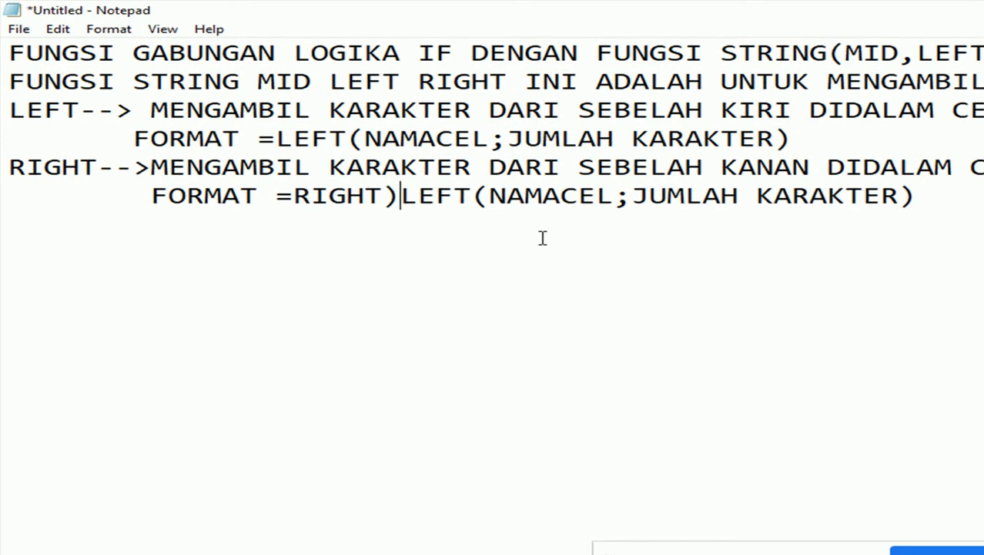
key(BackSpace)
key(Delete)
key(Delete)
key(Delete)
key(Delete)
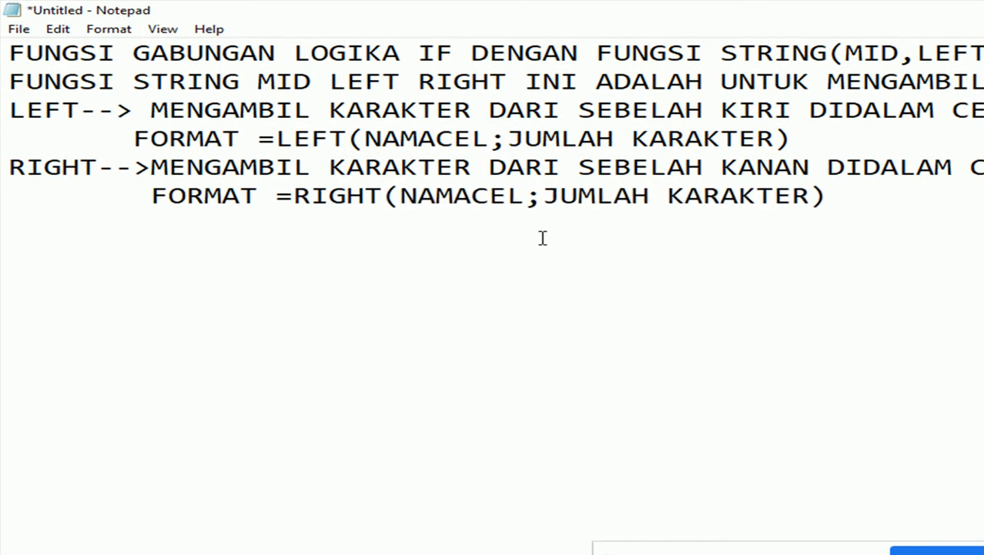
click(919, 198)
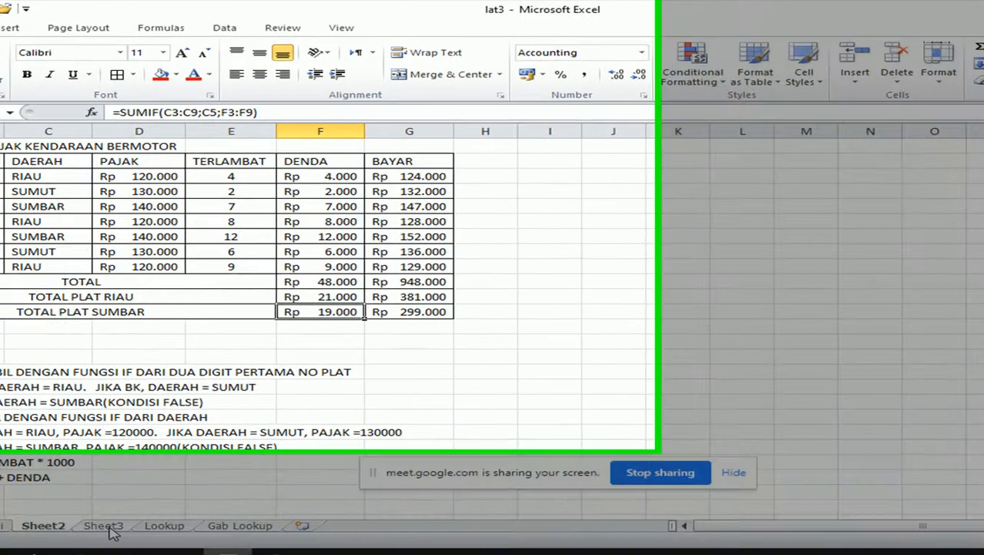
Switch to Sheet3 and clear the old table in A1:E4.
click(71, 504)
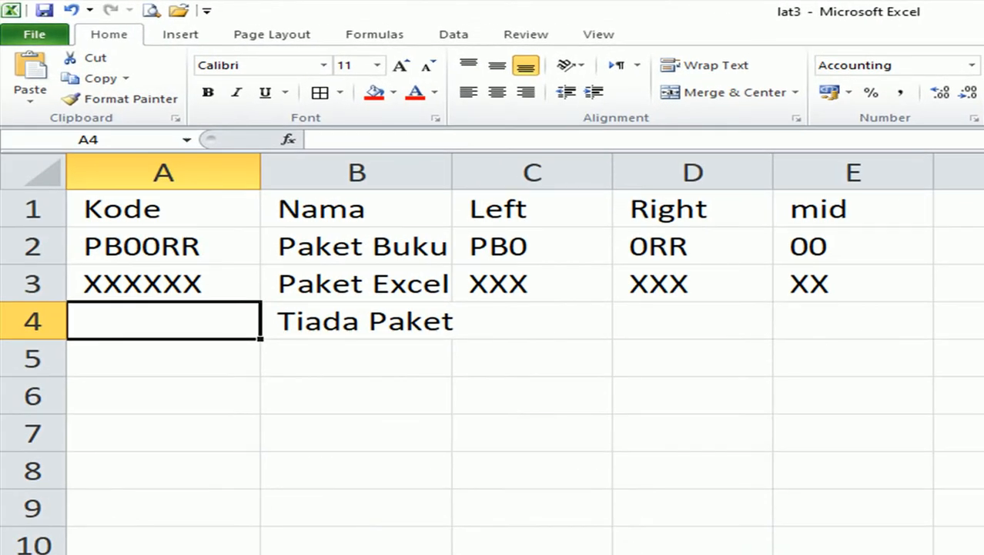
click(251, 207)
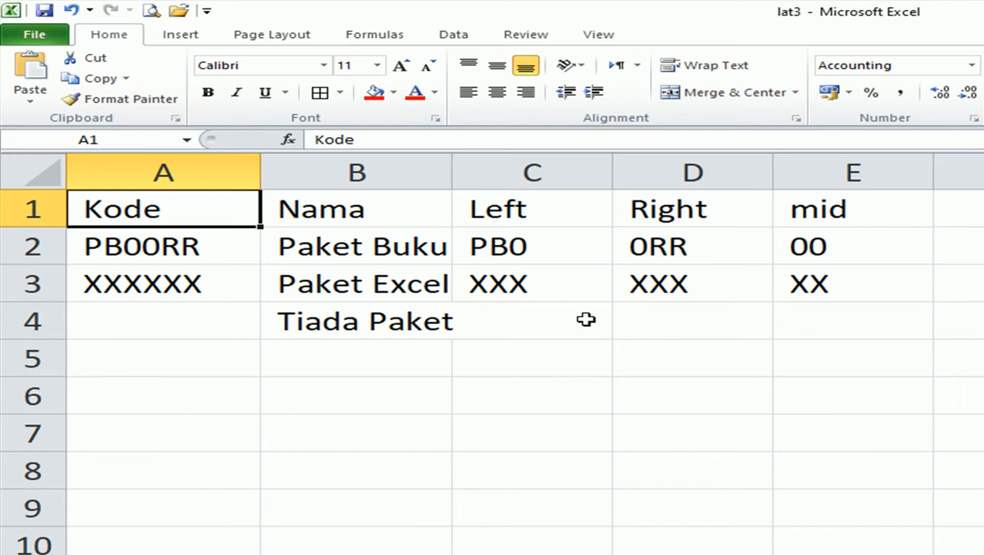
click(195, 270)
click(99, 195)
drag(99, 194, 815, 330)
key(Delete)
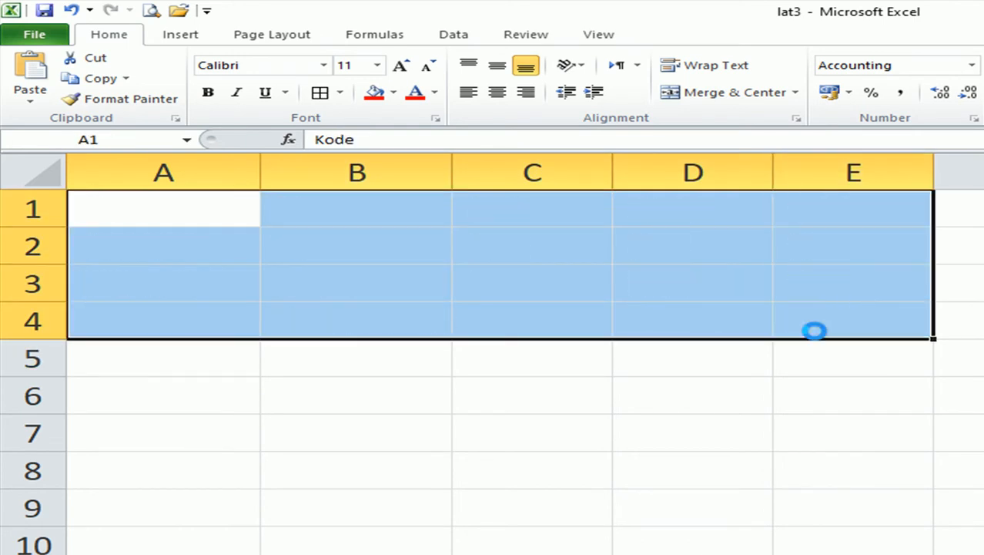
Enter NAMA LENGKAP in A1 and widen column A to fit it.
click(230, 216)
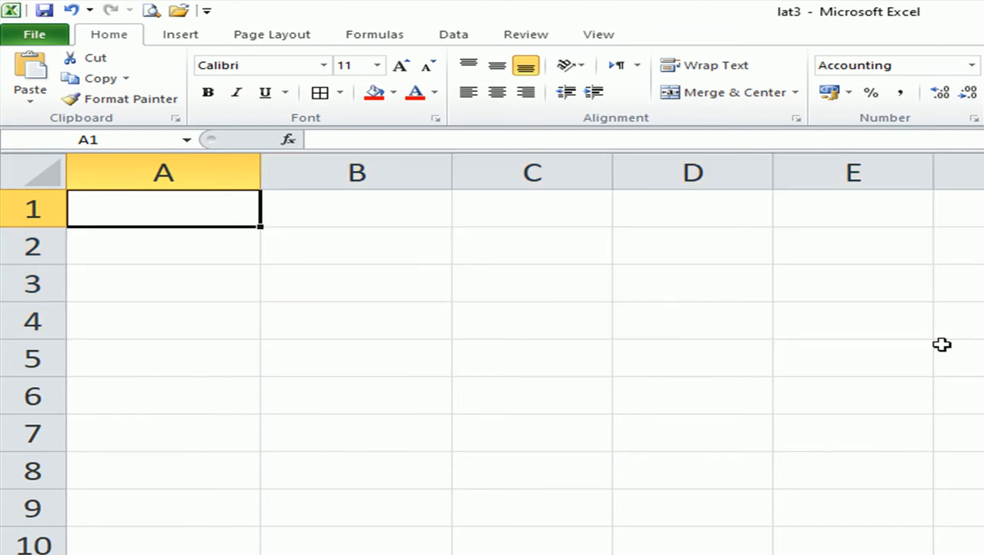
text(NAMA)
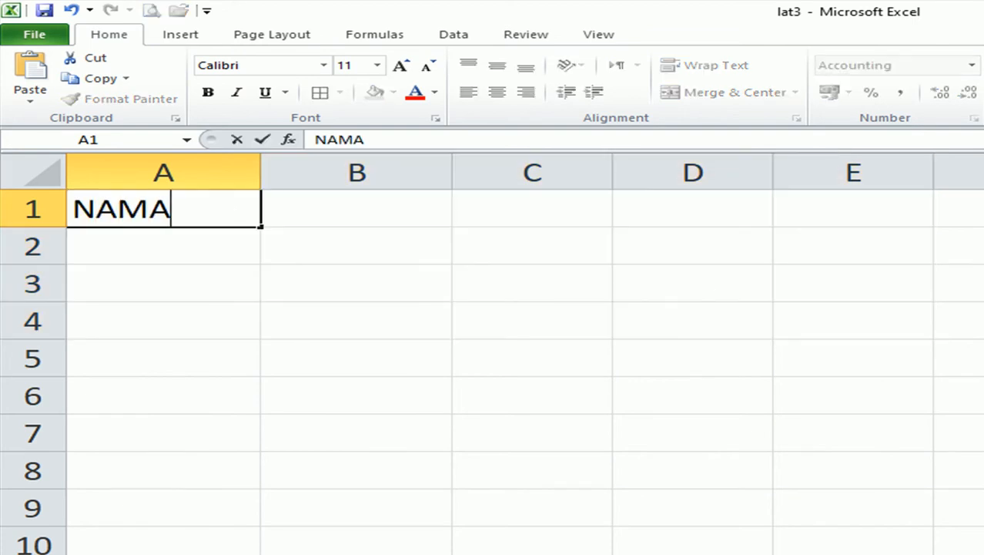
text( LENGKAP)
key(Tab)
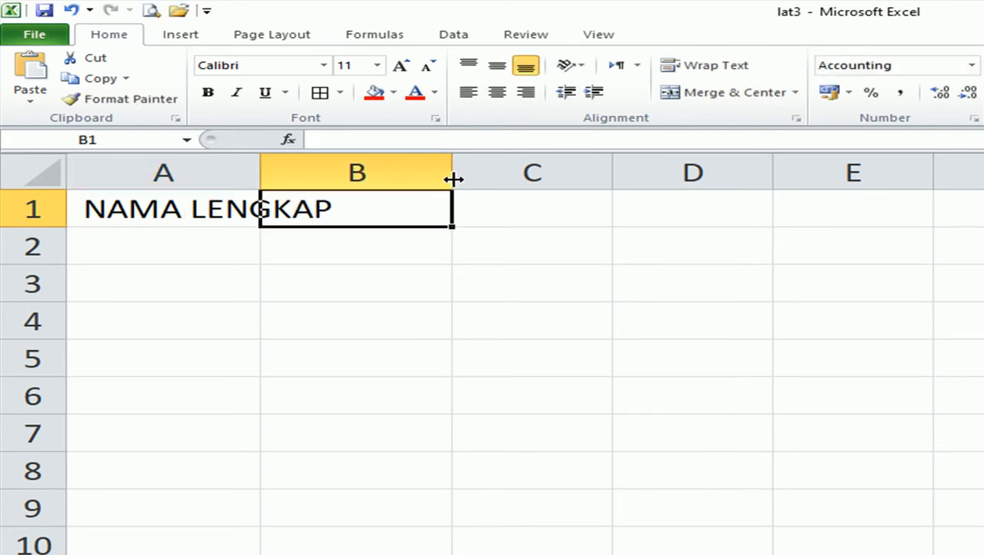
drag(260, 174, 341, 167)
drag(533, 167, 567, 167)
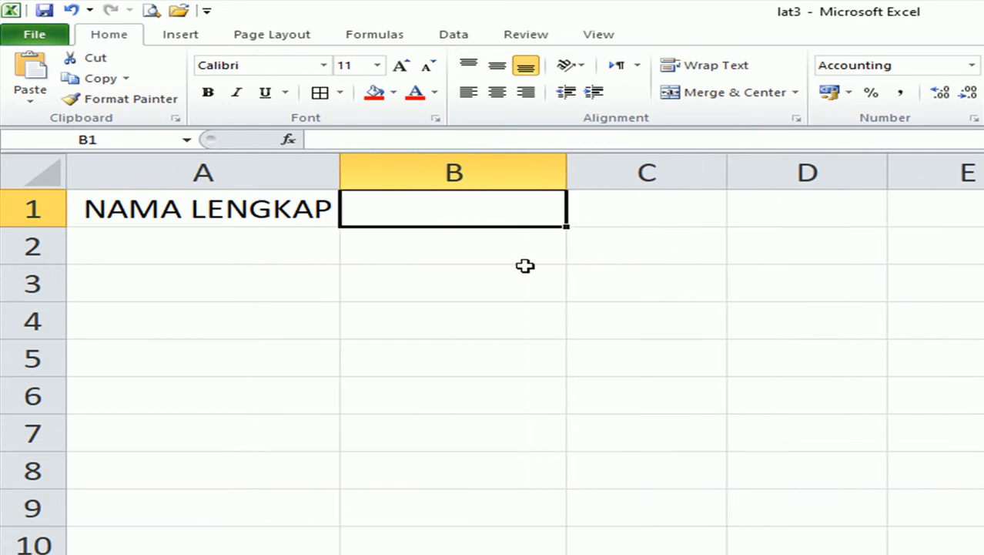
drag(345, 167, 360, 167)
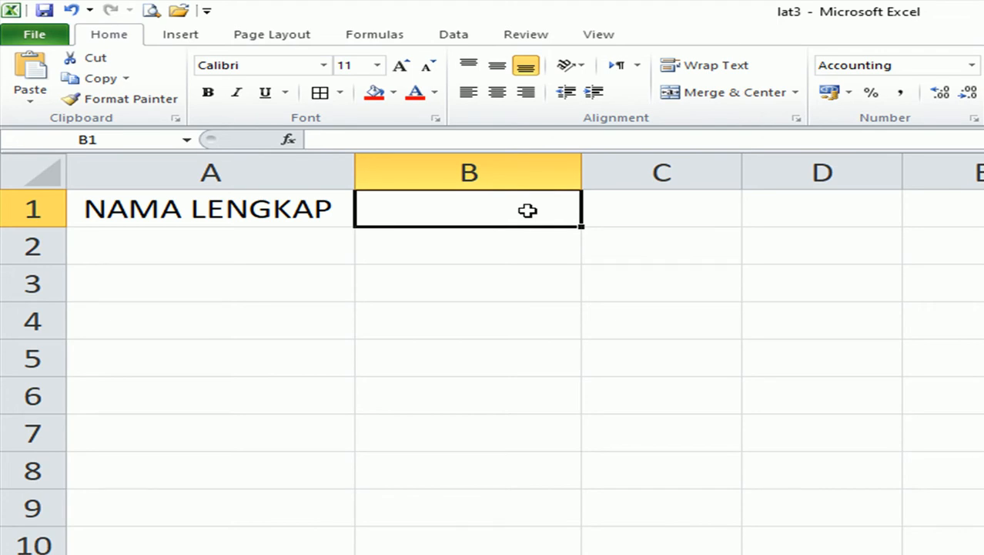
Enter NAMA AWAL in B1 and NAMA AKHIR in C1, widening columns B and C.
text(NAMA AWAL)
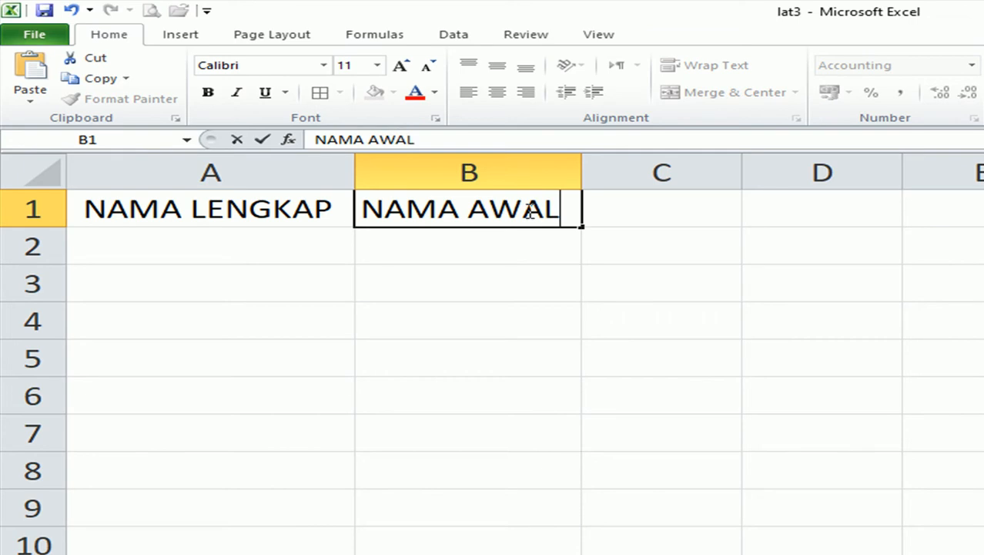
click(672, 205)
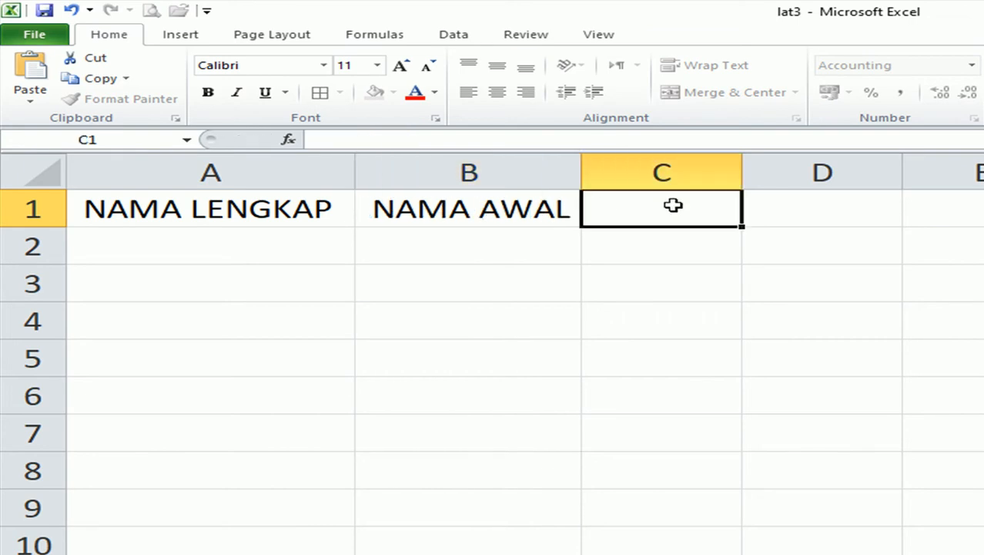
text(A)
key(BackSpace)
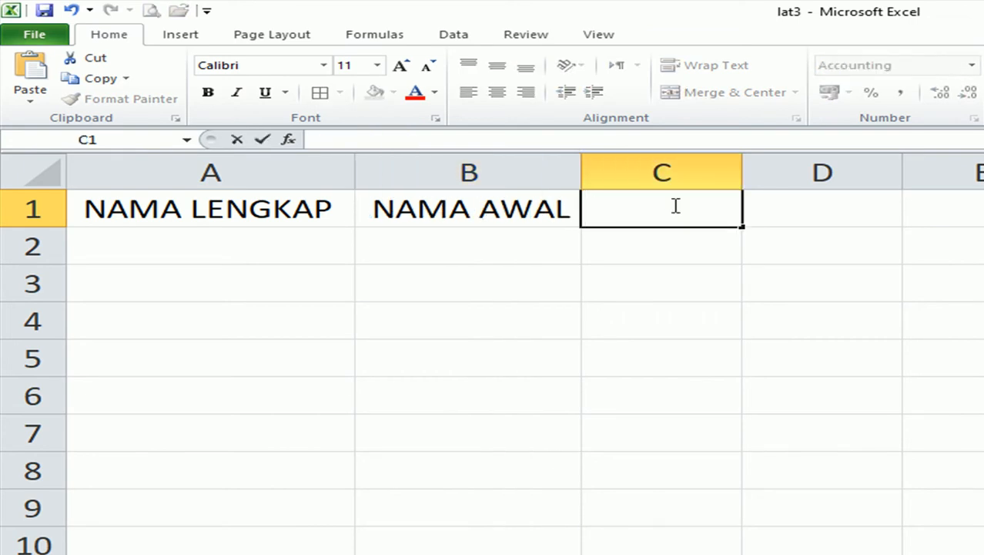
text(NAMA AKHIR)
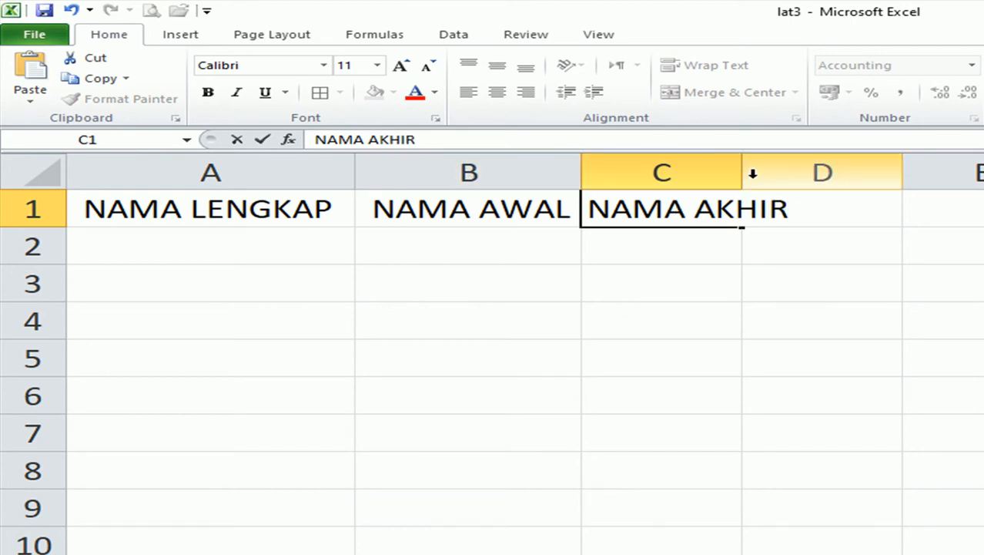
click(822, 363)
drag(584, 161, 583, 159)
drag(404, 186, 468, 187)
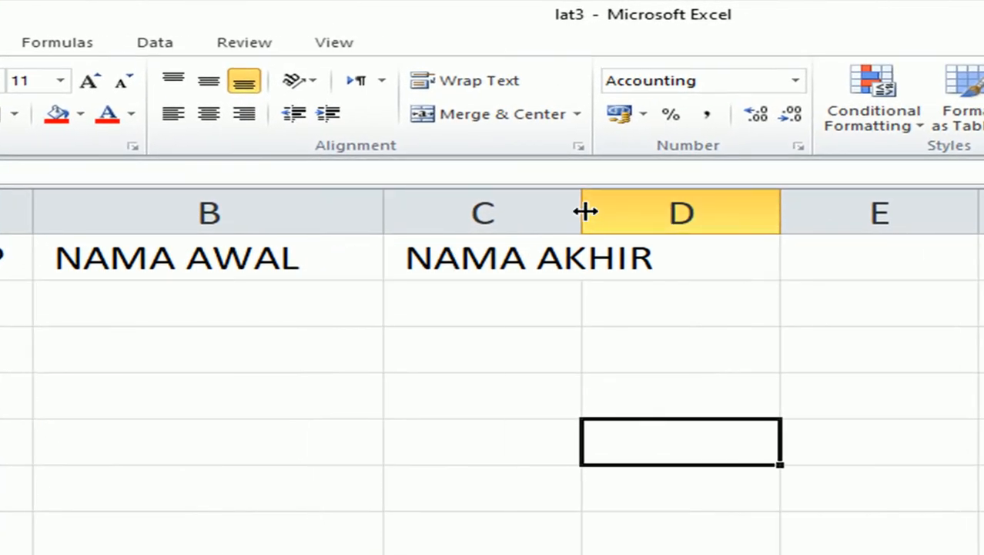
drag(584, 211, 685, 211)
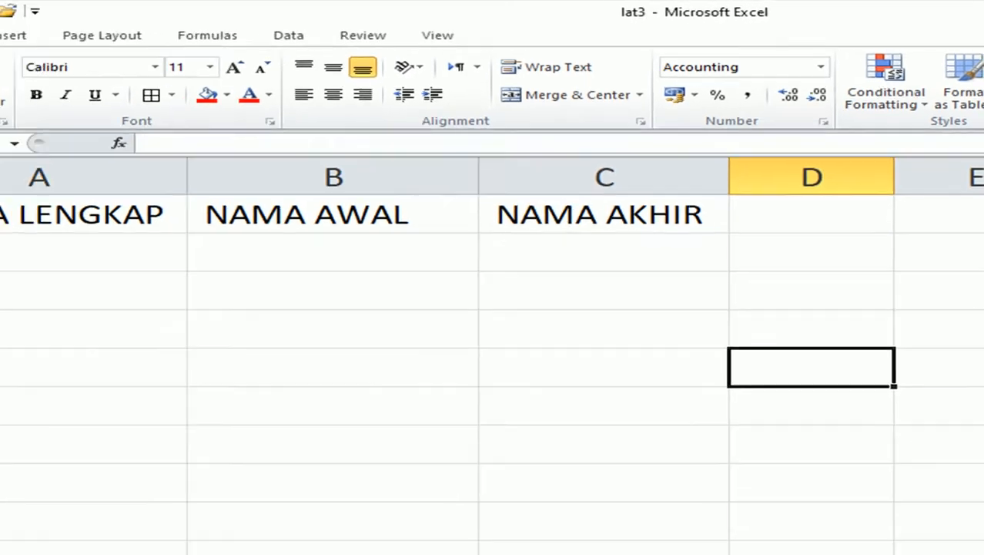
Enter a sample full name in A2 under NAMA LENGKAP.
click(130, 209)
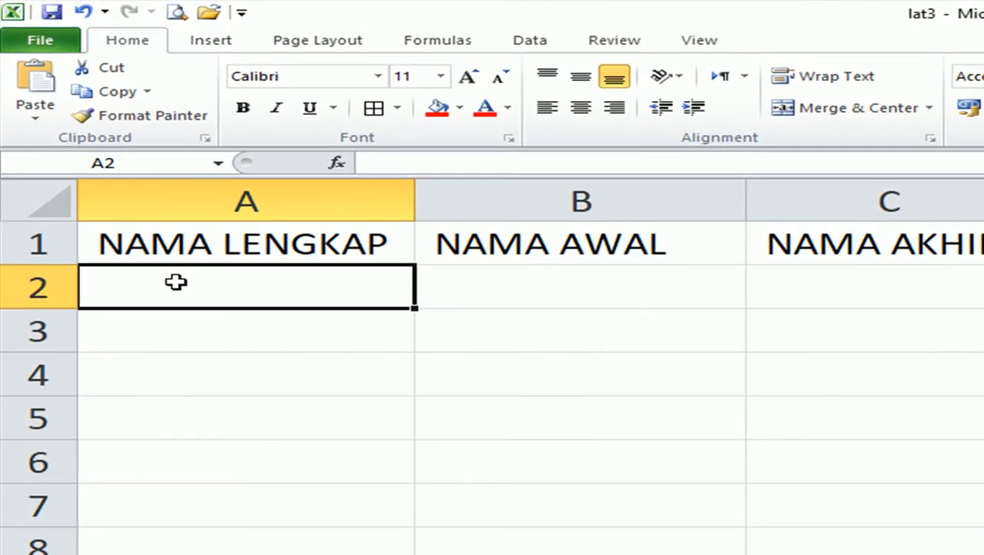
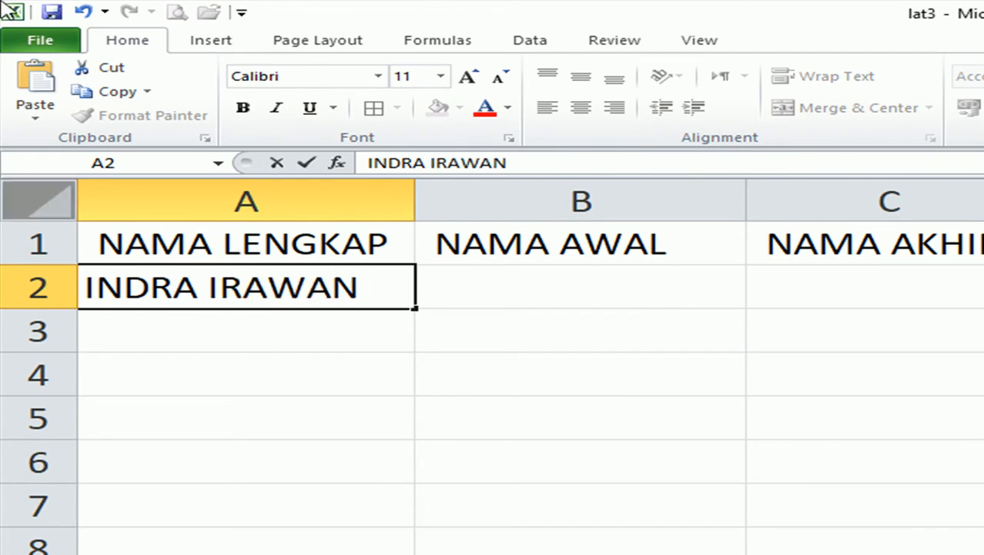
click(712, 411)
Apply All Borders to the range A1:C2.
drag(200, 227, 848, 300)
click(378, 107)
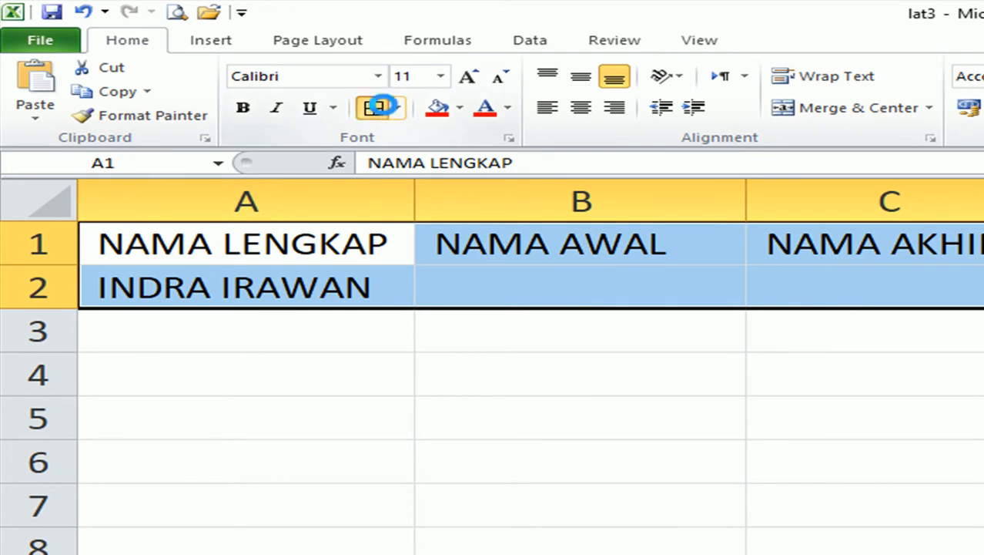
click(660, 468)
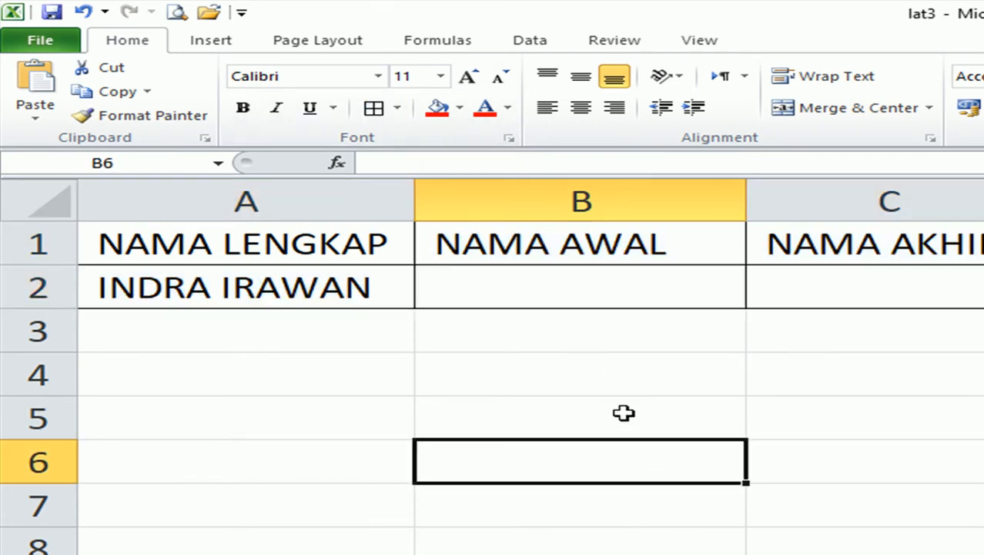
click(146, 284)
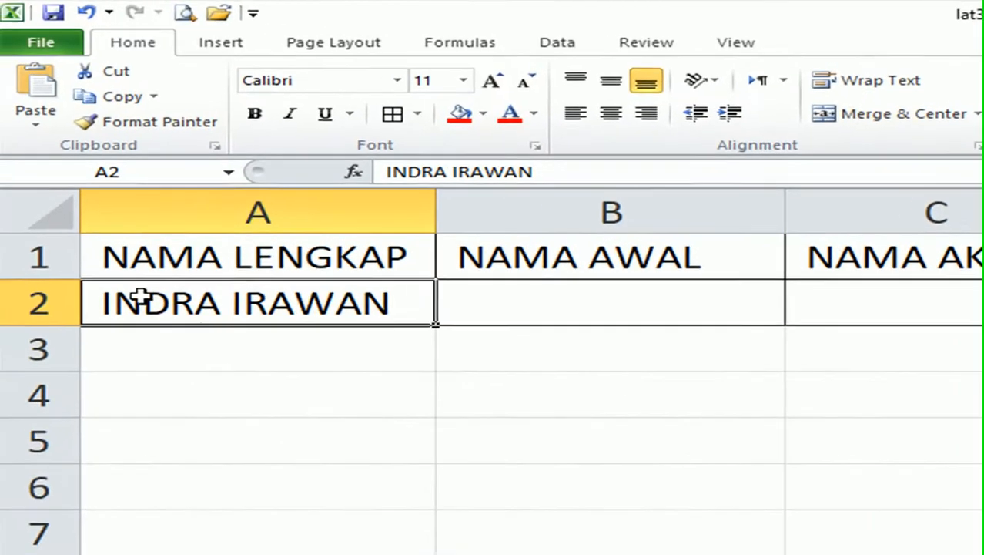
click(563, 315)
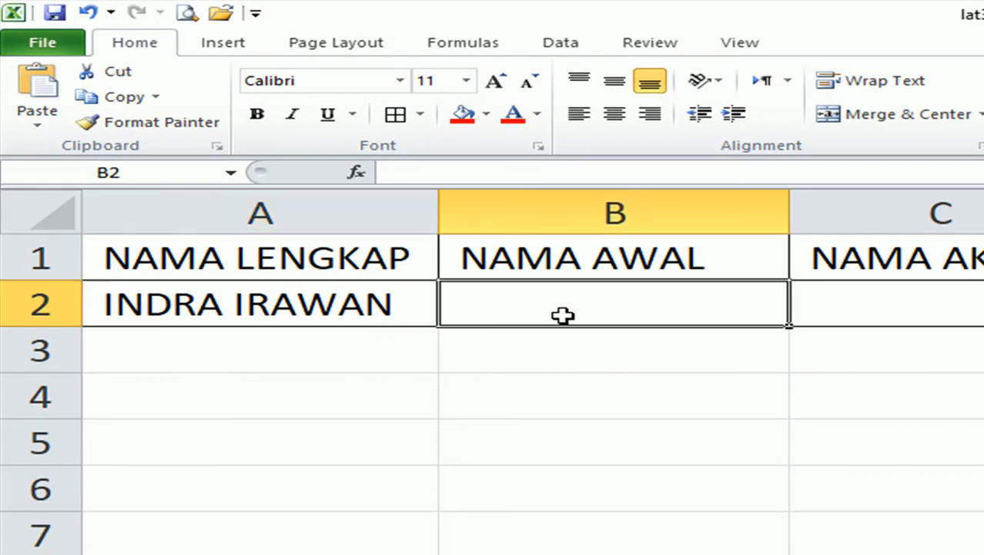
text(=)
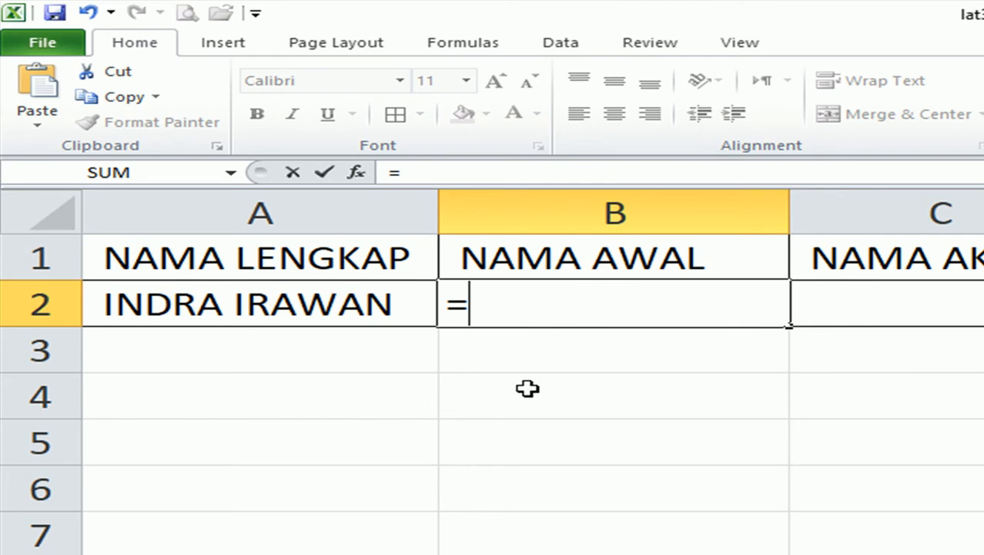
text(LEFT)
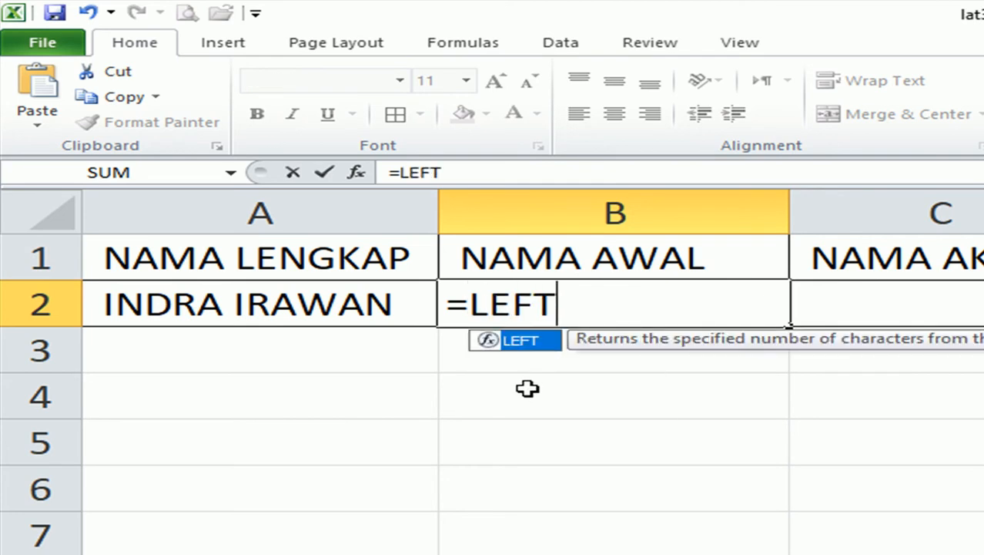
text(()
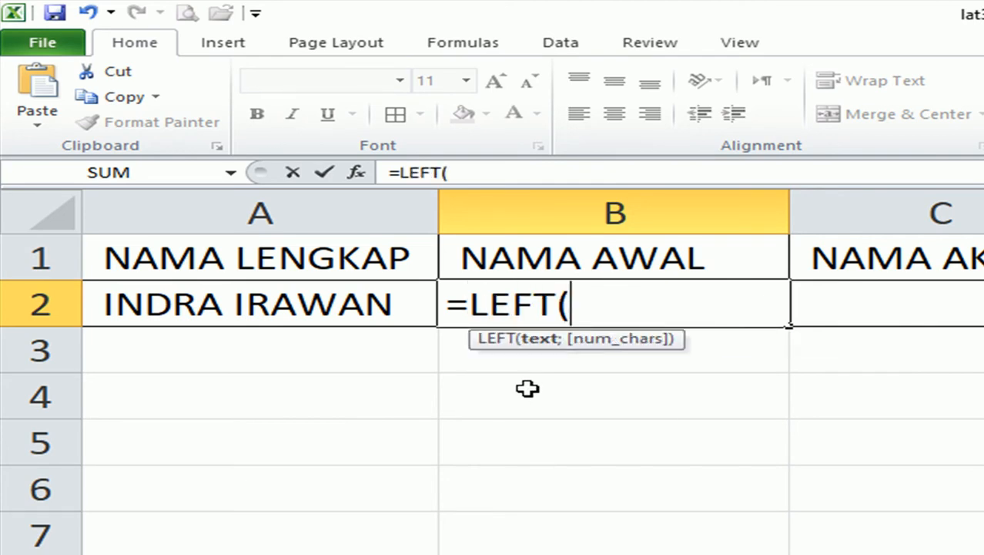
click(224, 300)
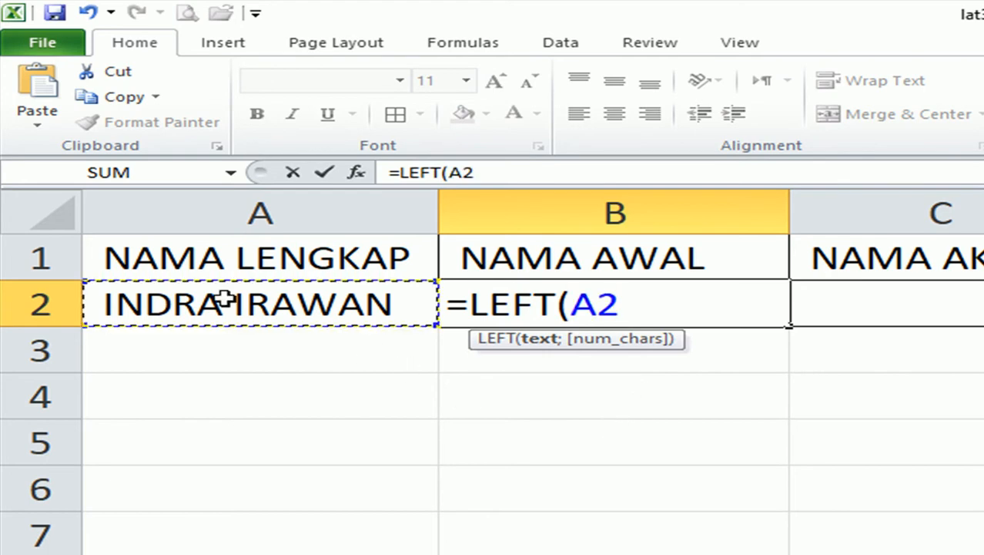
text(;)
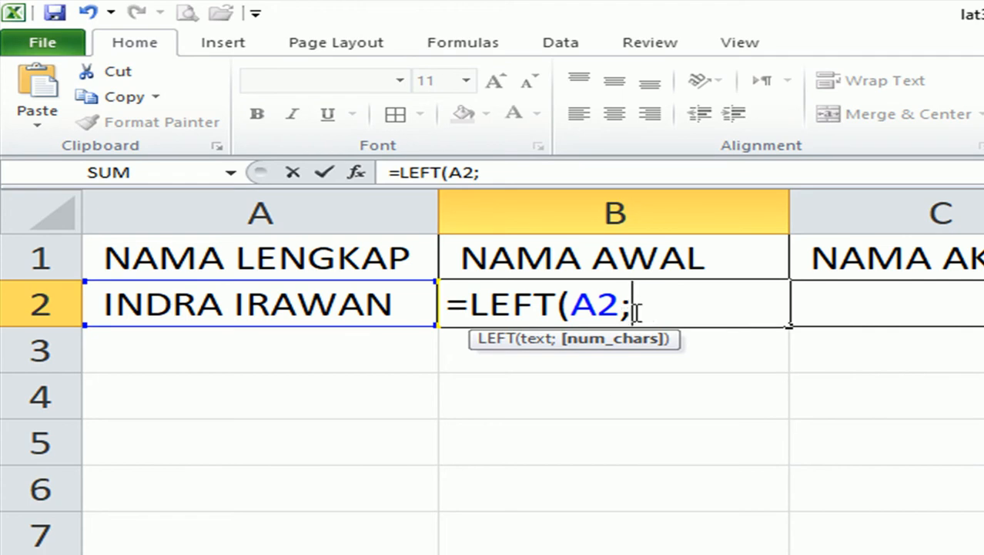
text(5)
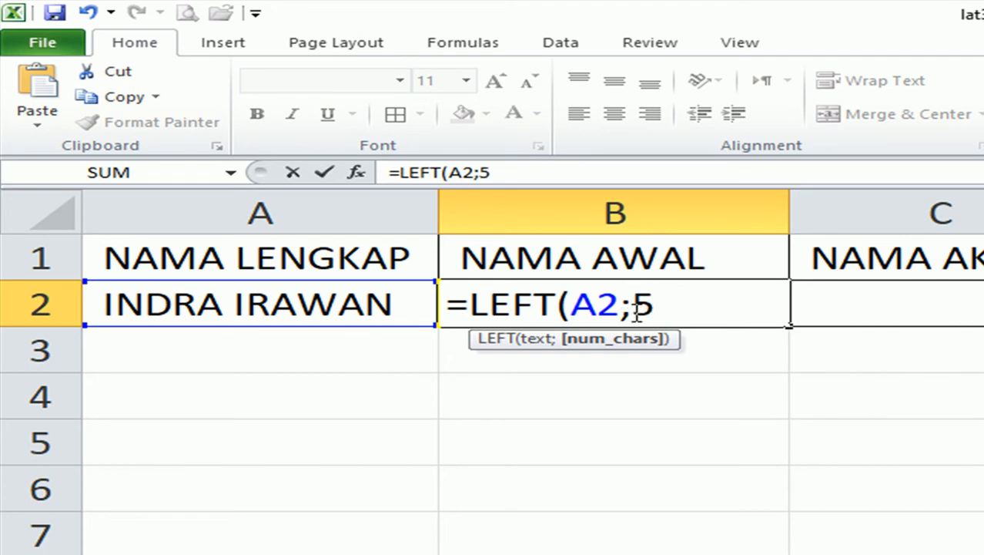
text())
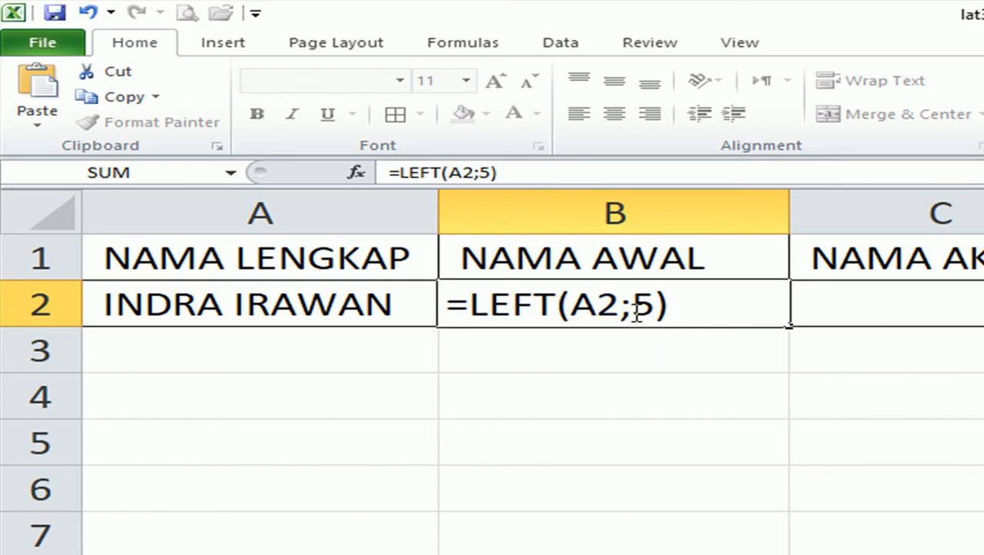
key(Return)
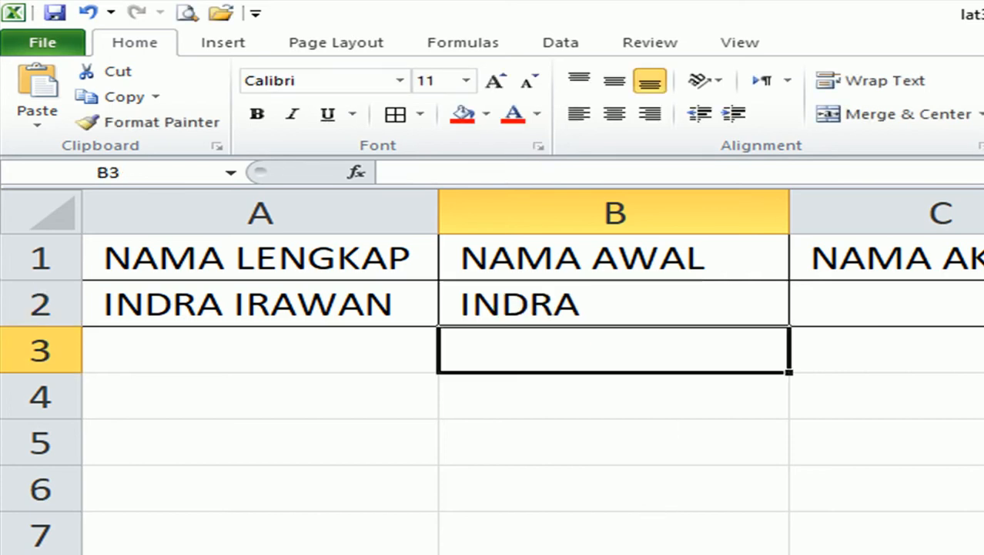
click(261, 301)
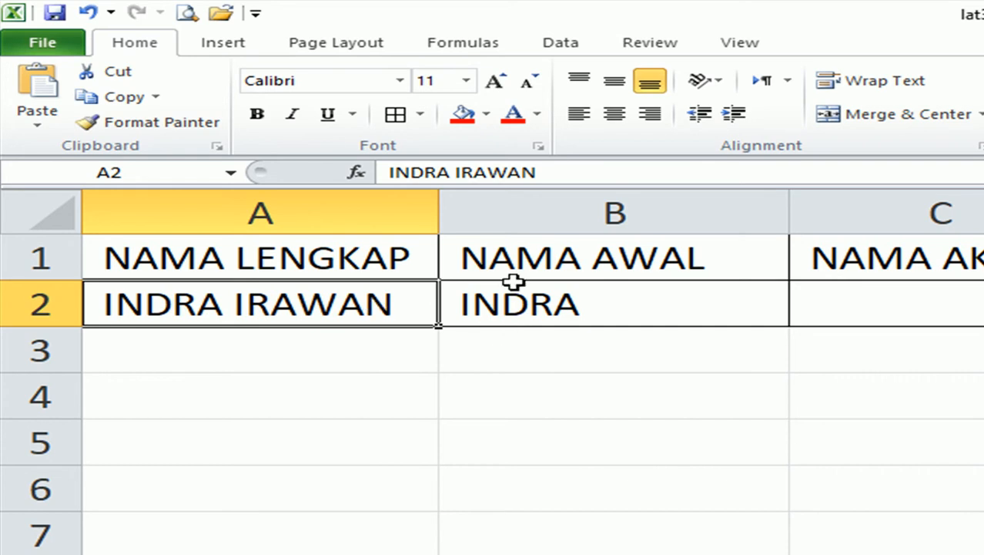
double_click(393, 304)
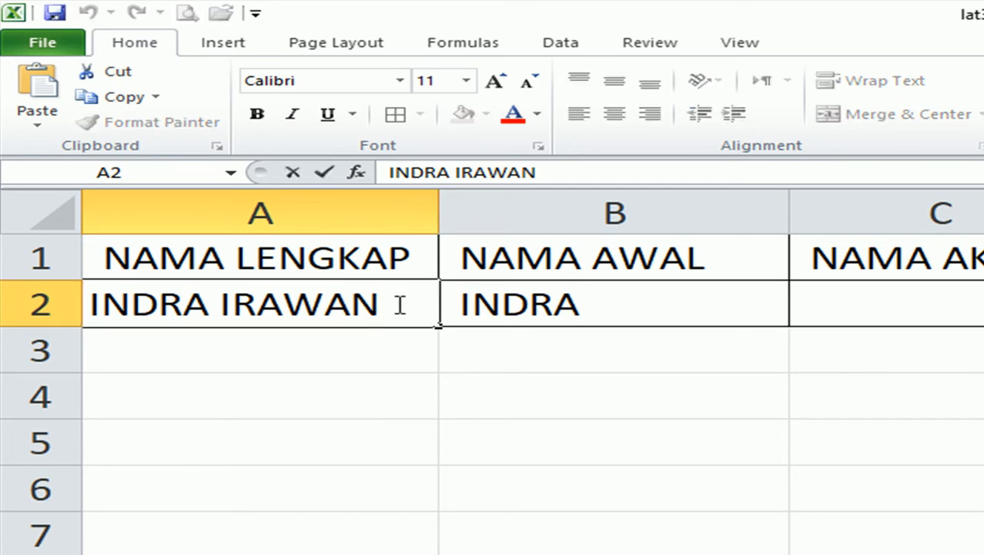
drag(389, 304, 230, 304)
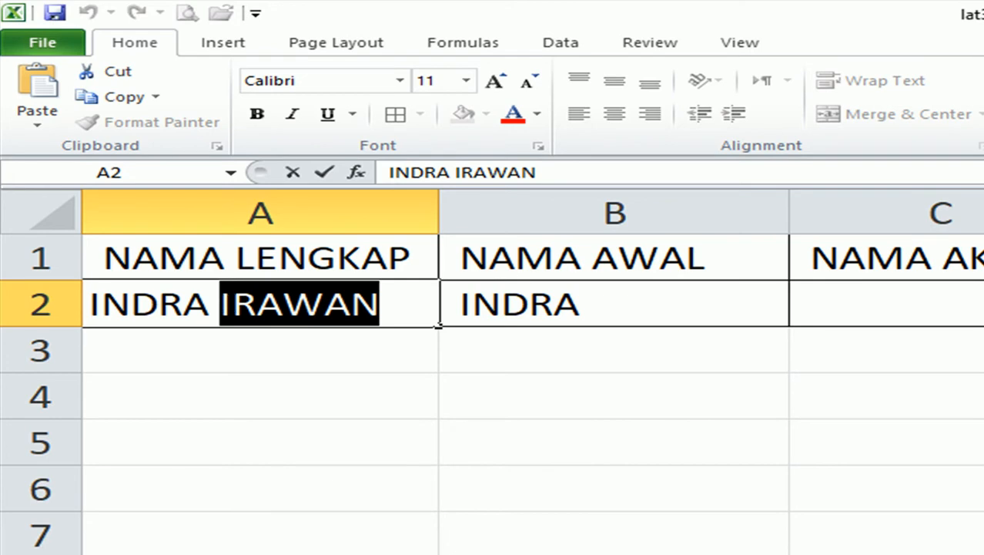
key(Return)
Enter =RIGHT(A2;6) in C2 to extract the last name.
click(969, 287)
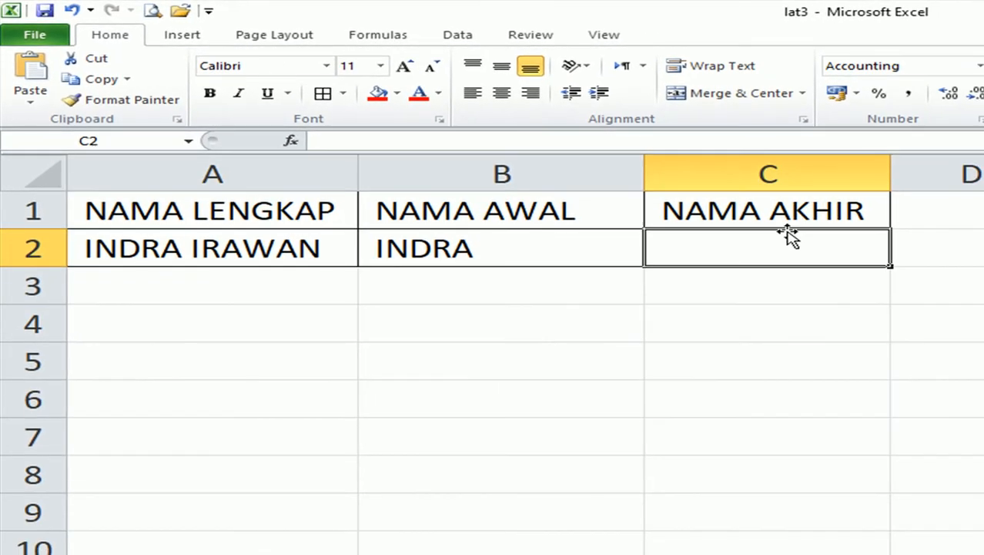
text(=)
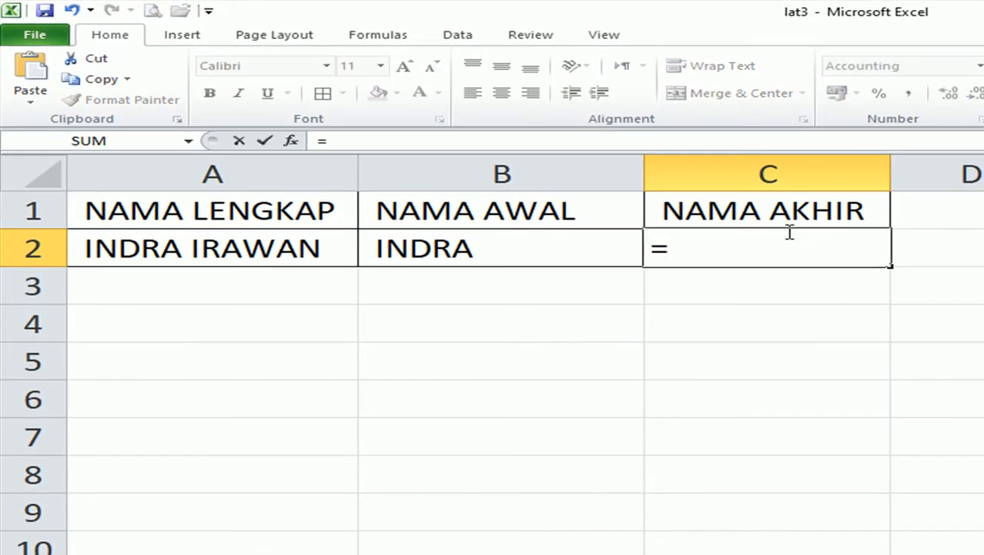
text(RIGHT)
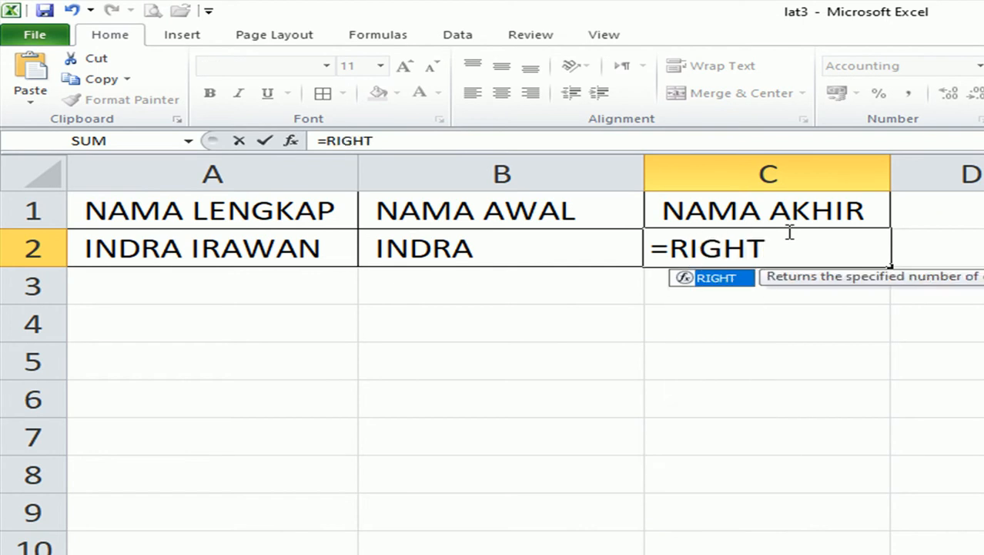
text(()
click(261, 247)
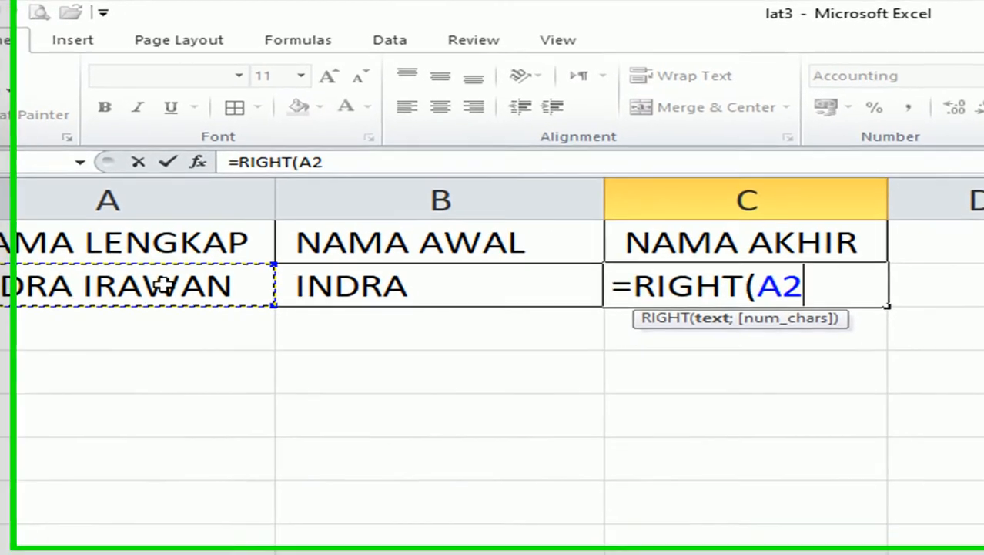
text(;6))
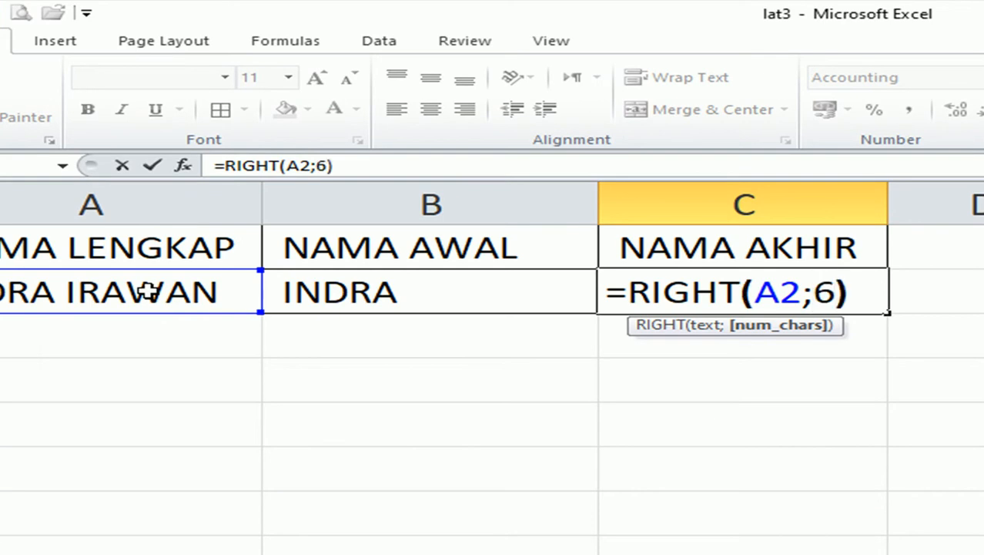
key(Return)
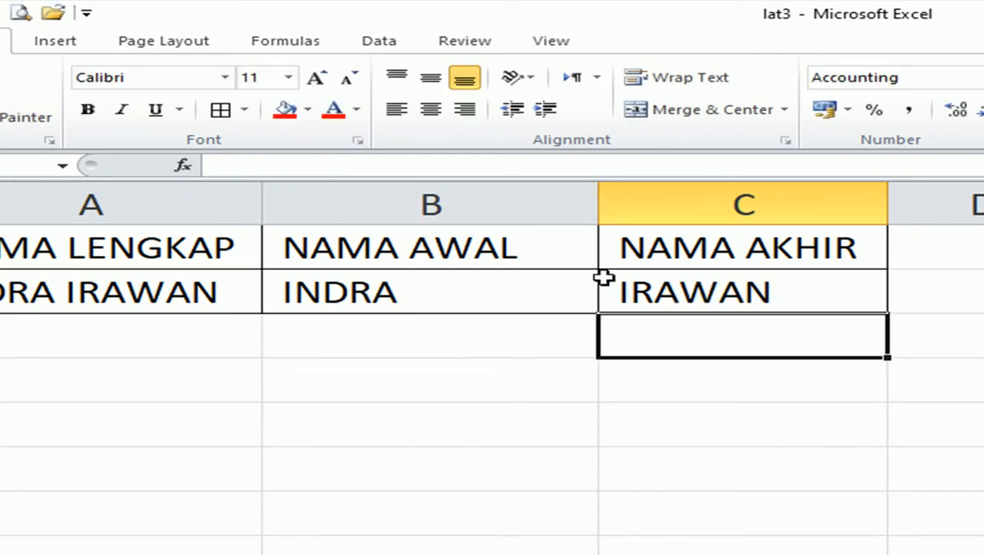
Test the RIGHT formula's character count at 5 and then 4.
click(686, 285)
double_click(686, 285)
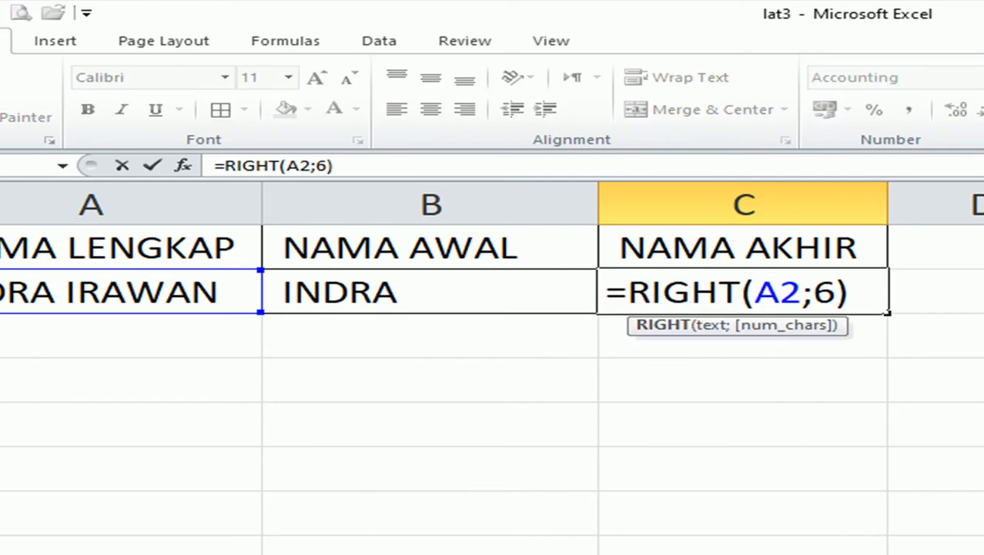
double_click(824, 297)
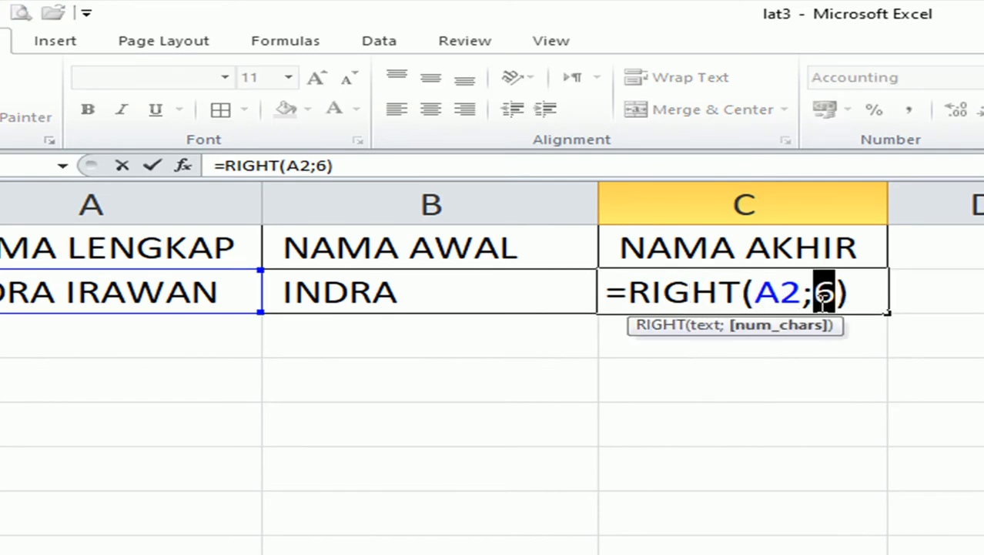
text(5)
key(Return)
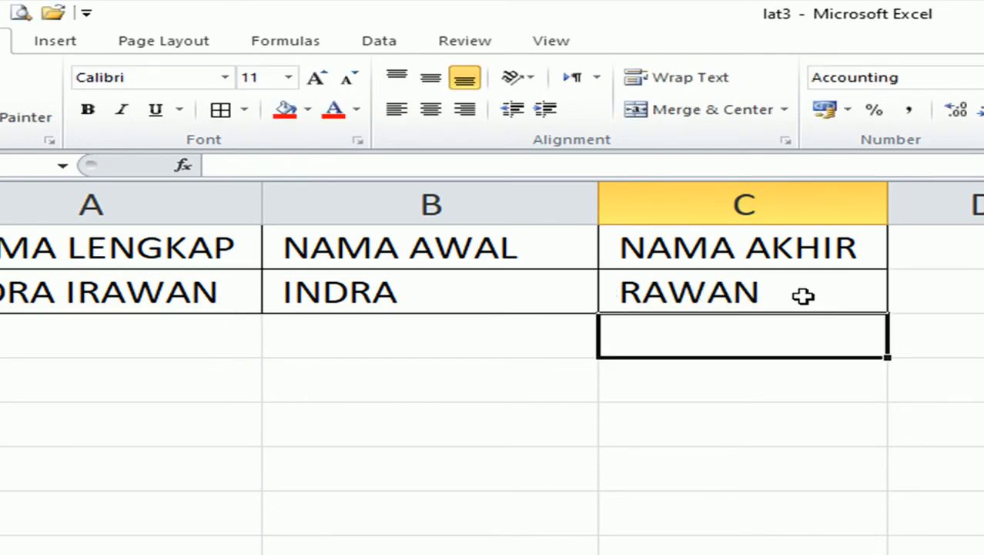
double_click(805, 297)
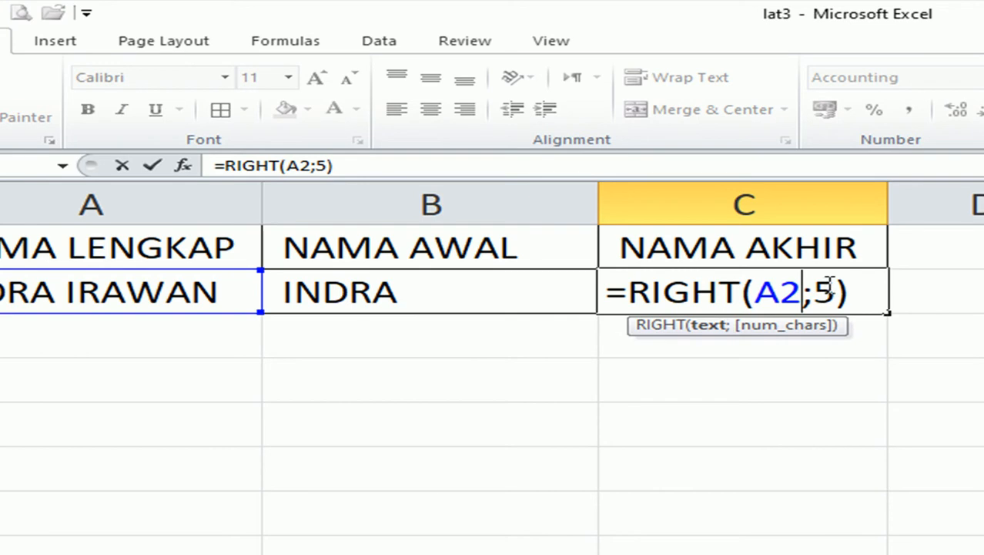
double_click(824, 291)
click(830, 288)
double_click(826, 291)
text(4)
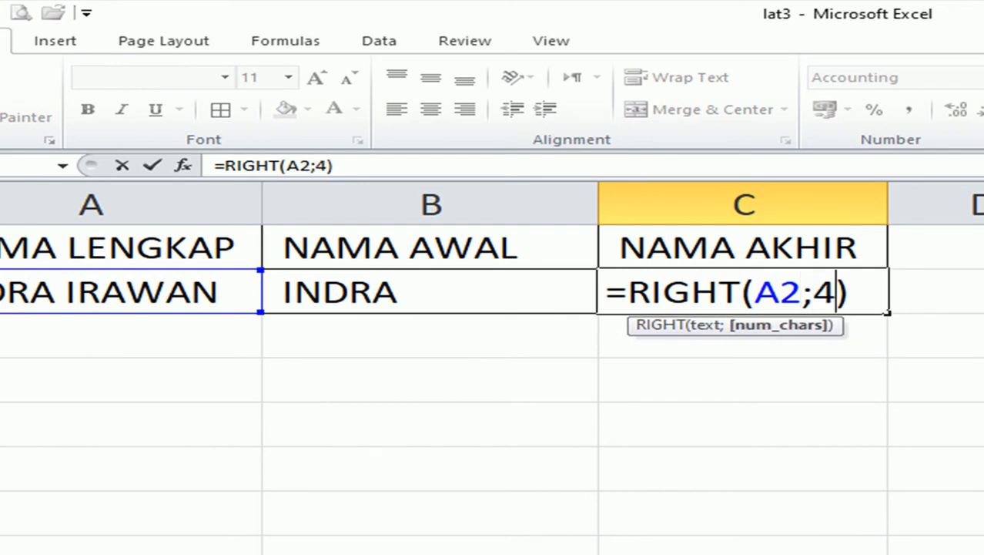
key(Return)
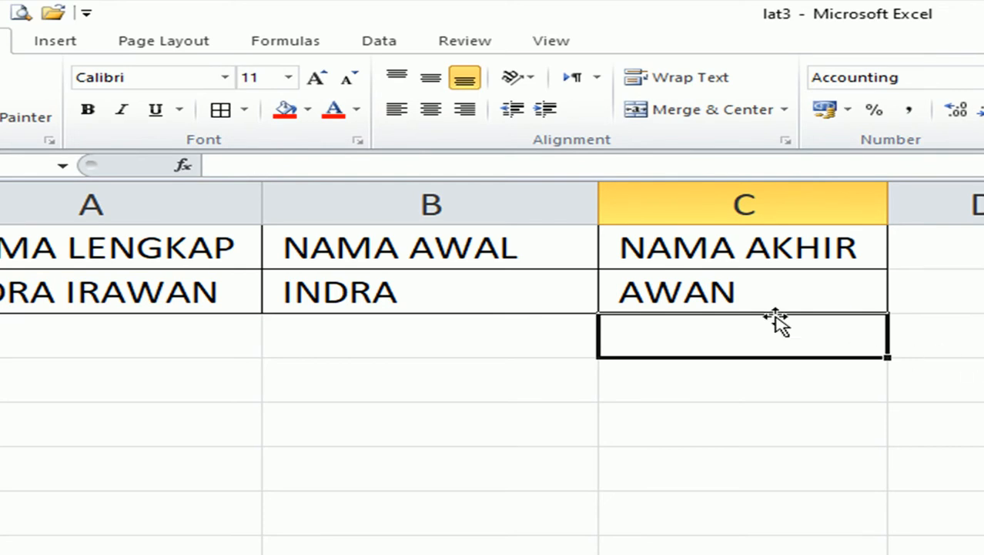
Restore the character count in C2 to 6.
double_click(767, 284)
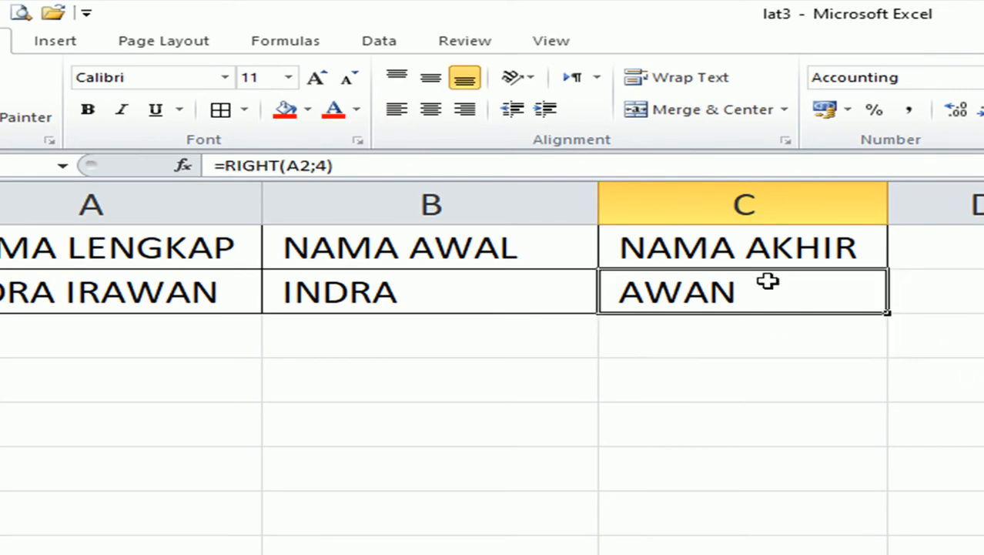
double_click(824, 291)
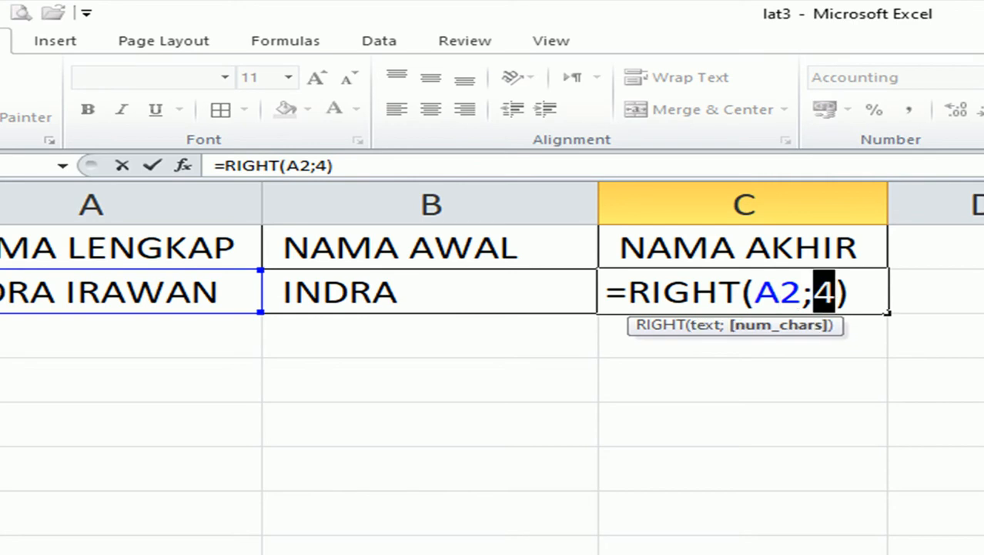
text(6)
key(Return)
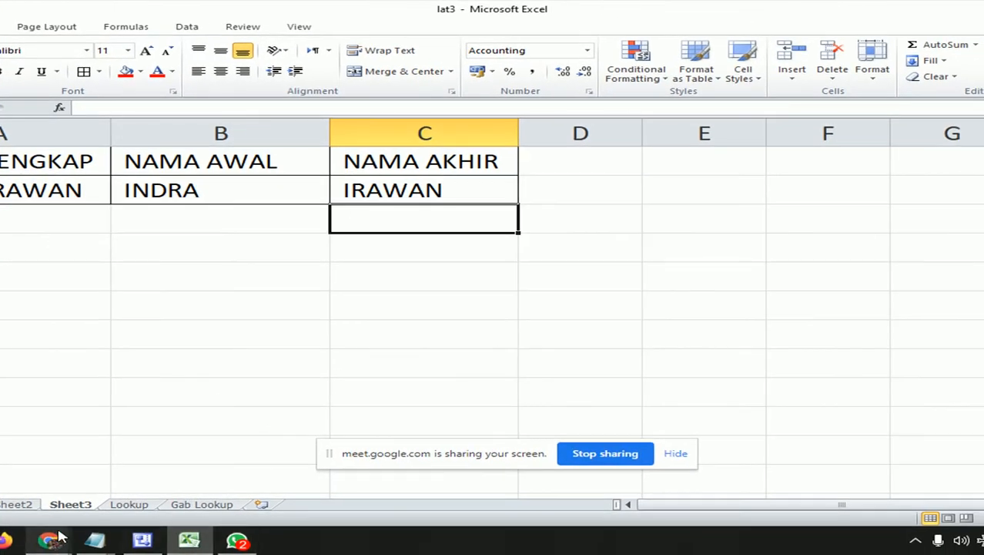
Bring the LOGIKA IF Notepad window forward and add a 'MID' line below the RIGHT format.
click(95, 539)
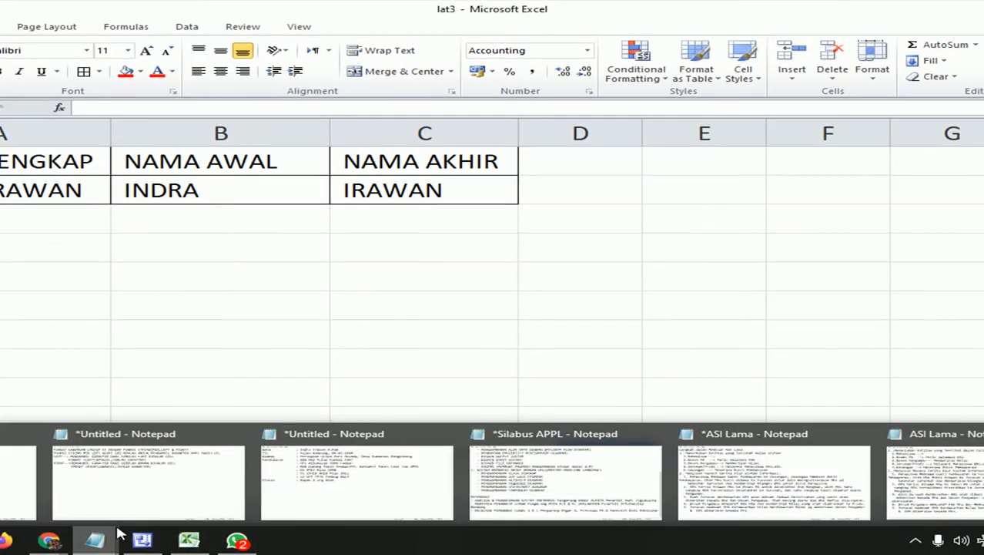
mouse_move(254, 493)
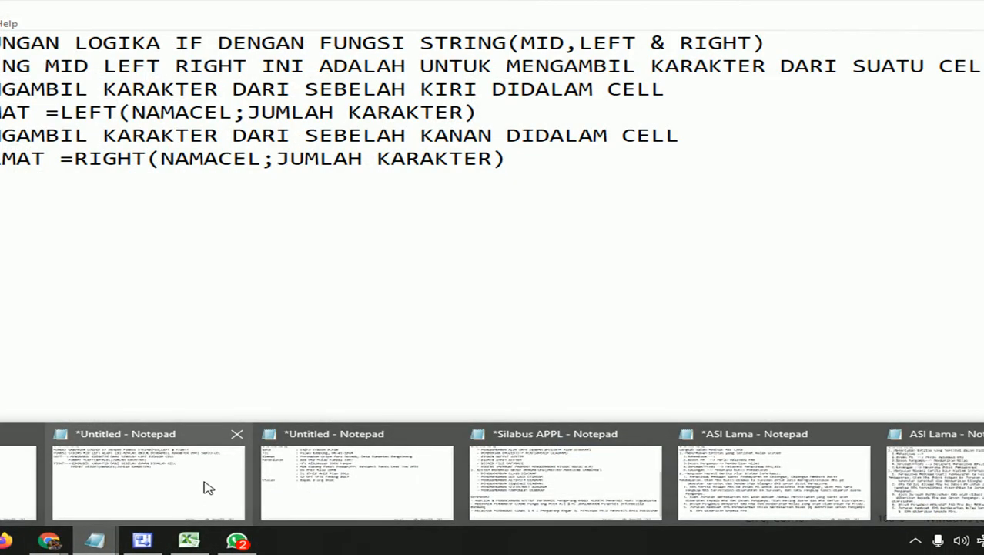
click(205, 486)
key(Return)
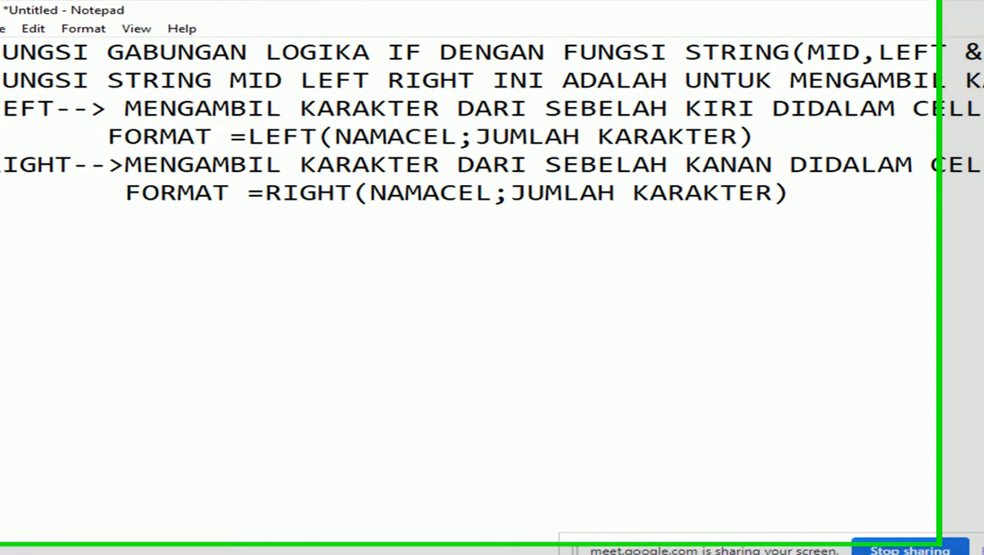
text(MID)
key(Return)
Write '--> MENGAMBIL KARAKTER DARI POSISI YG KITA INGINKAN' as the MID description.
text(--)
key(BackSpace)
key(BackSpace)
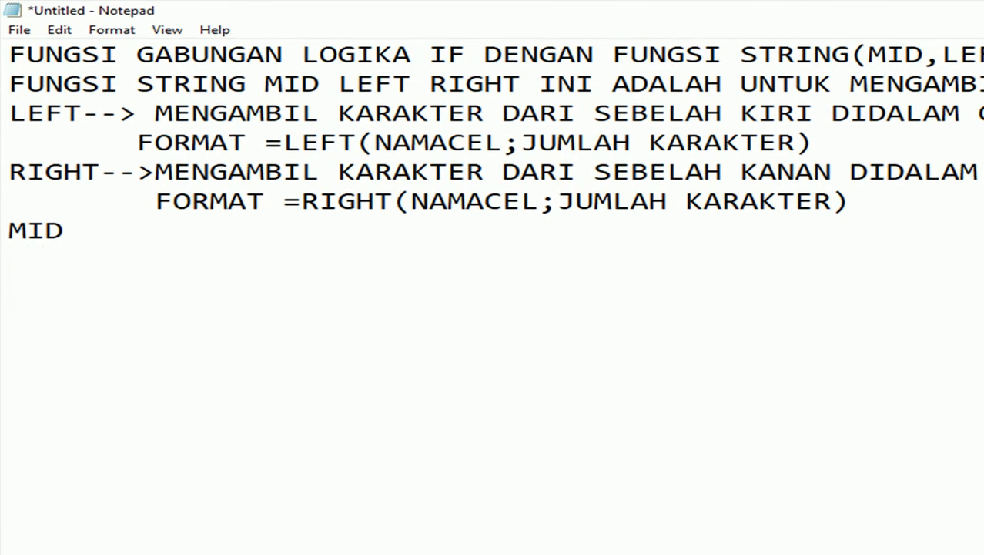
text(--> MENG)
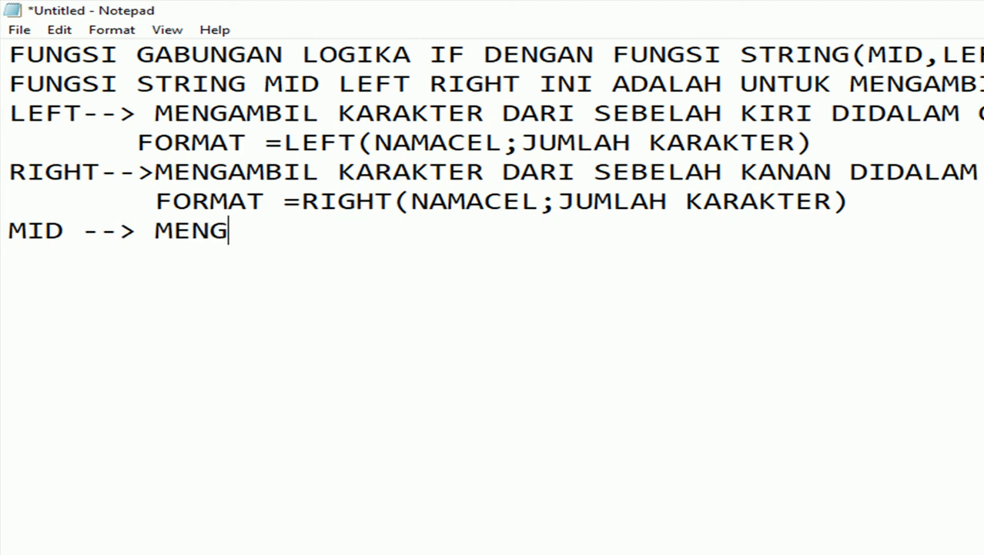
text(AMBIL KARAKTER)
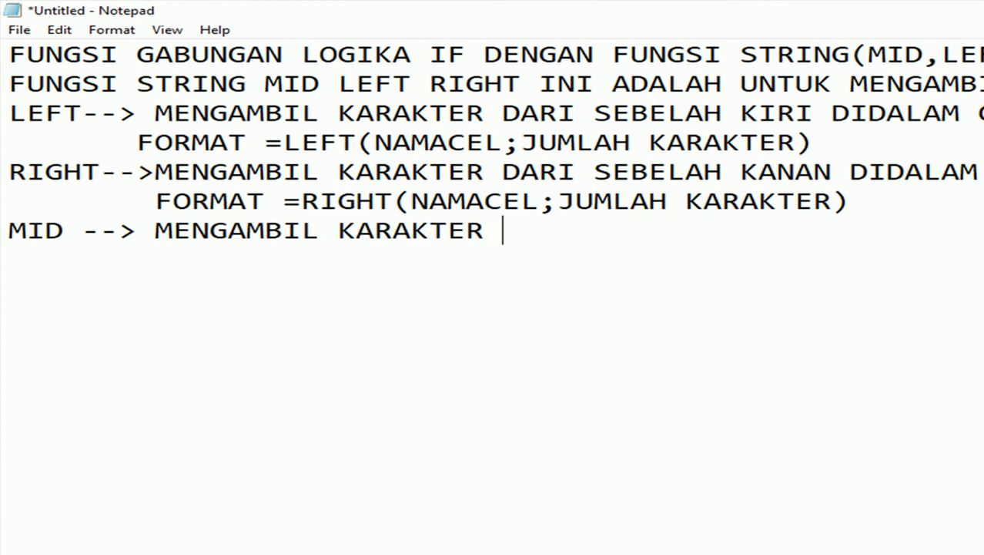
text( DARI )
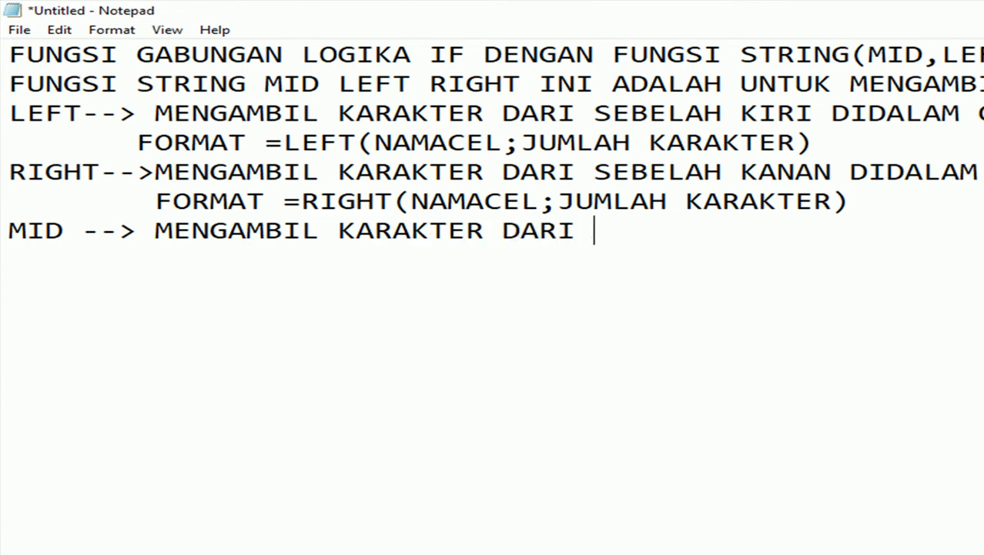
text(POSISI YG KITA)
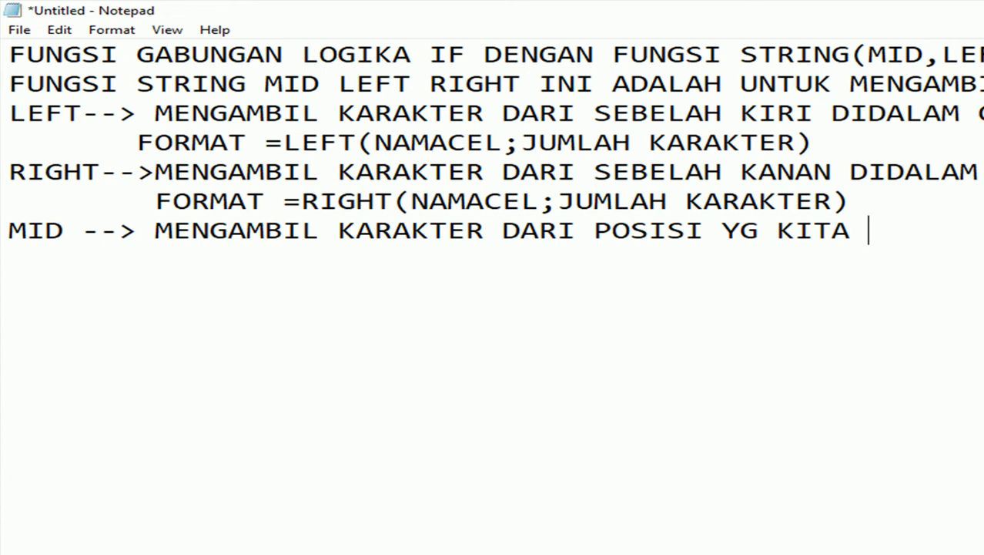
text(INGIN)
text(KAN)
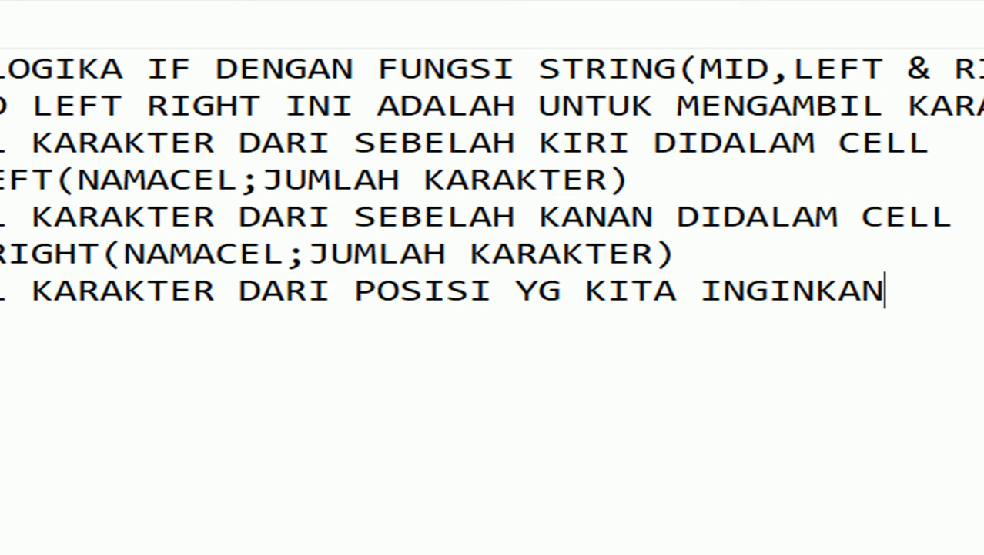
Start an indented 'FORMAT =' line under the MID description.
key(Return)
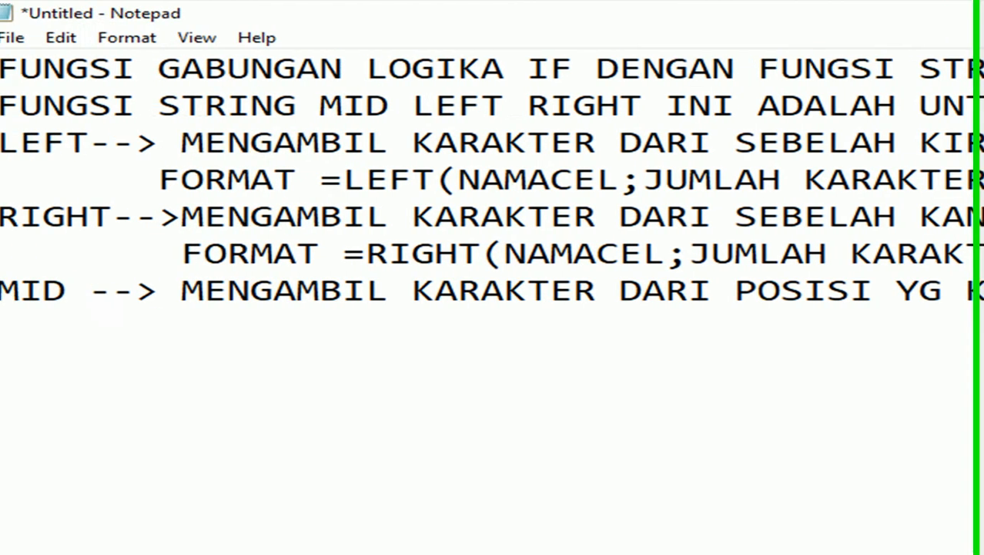
key(Tab)
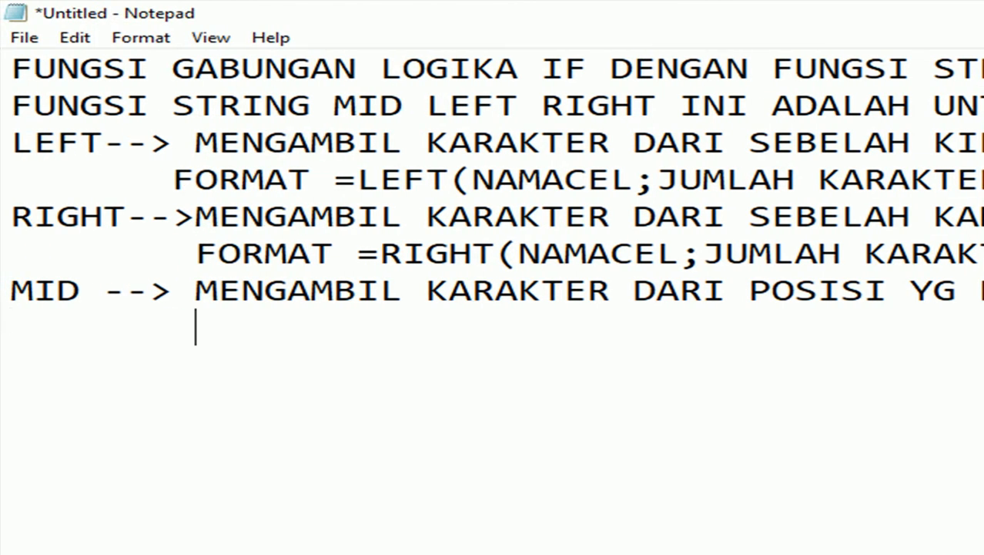
text(FO)
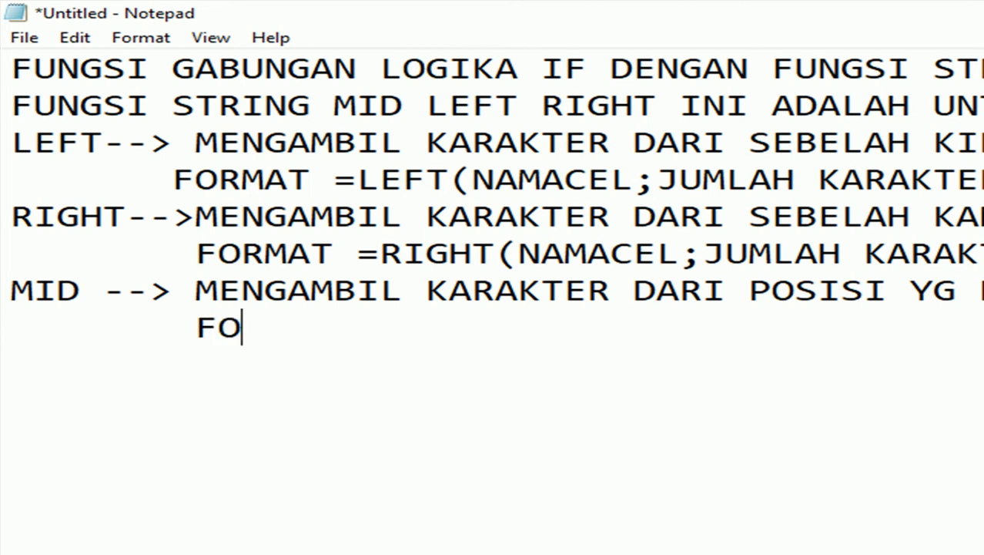
text(RMAT +)
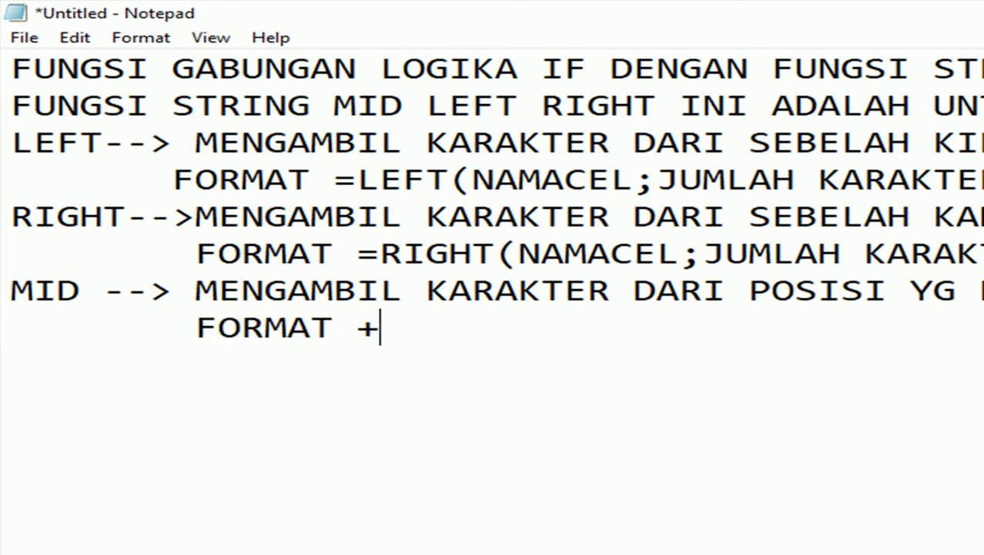
key(BackSpace)
text(=)
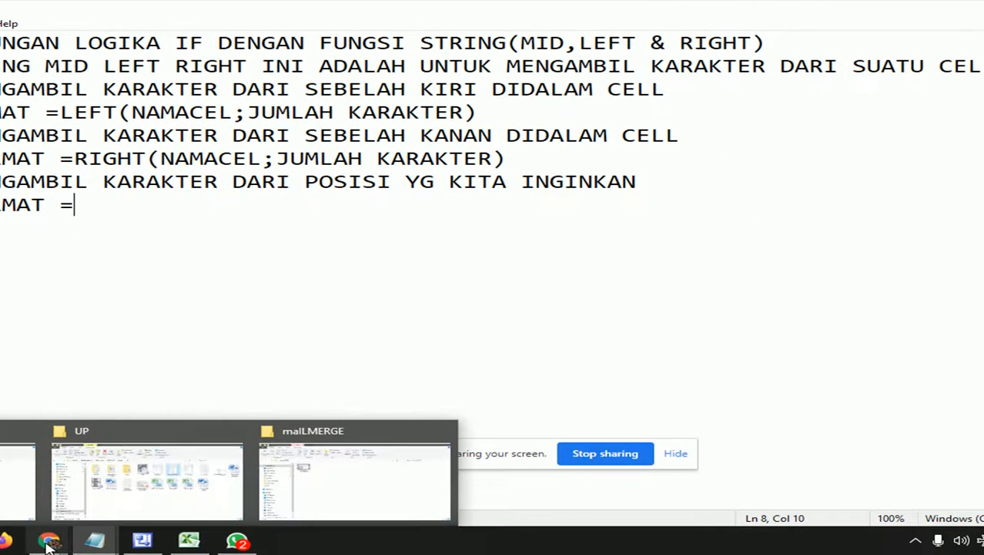
Admit the participant waiting in the Google Meet call.
mouse_move(53, 545)
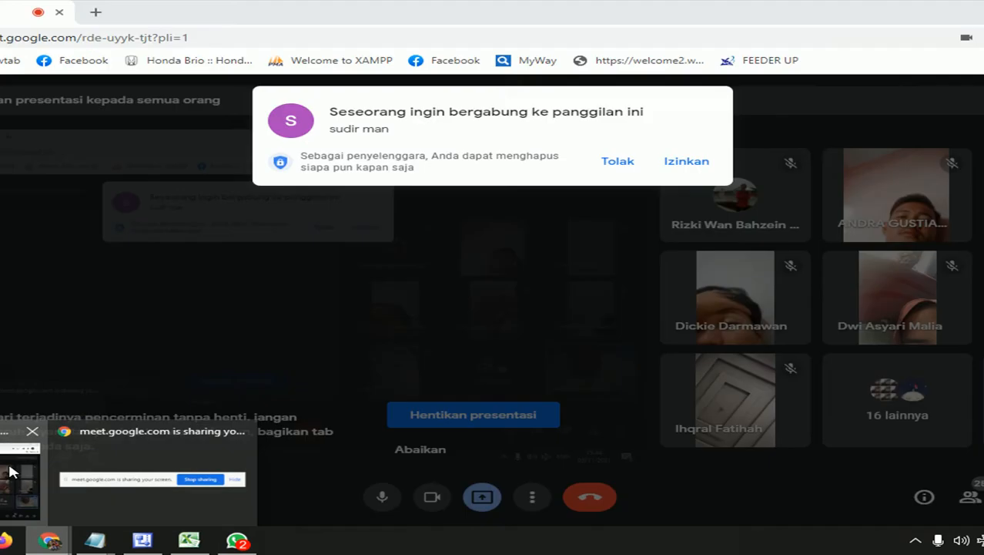
click(10, 466)
click(679, 163)
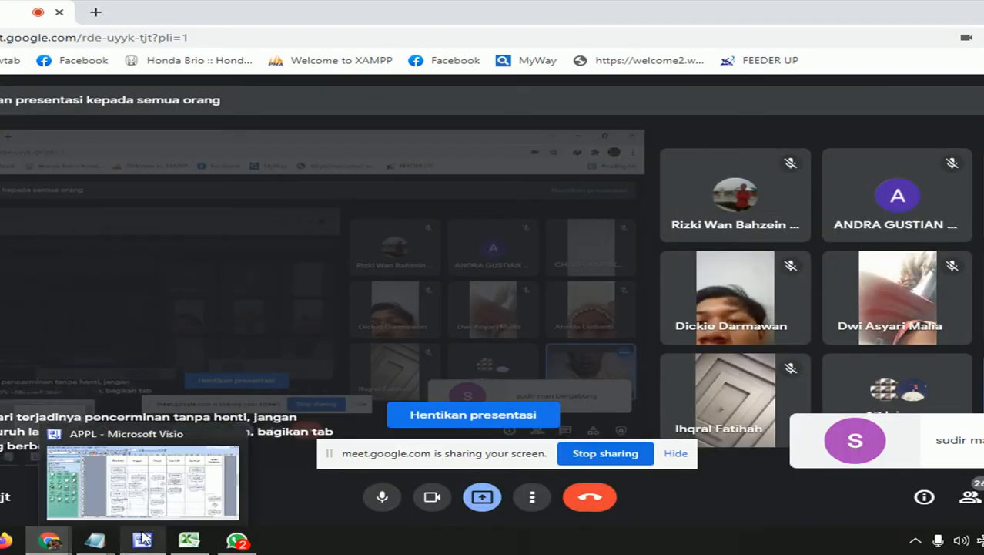
Finish the line as MID(NAMACEL;POSISI;JUMLAH KARAKTER) and return to the lat3 workbook.
mouse_move(90, 544)
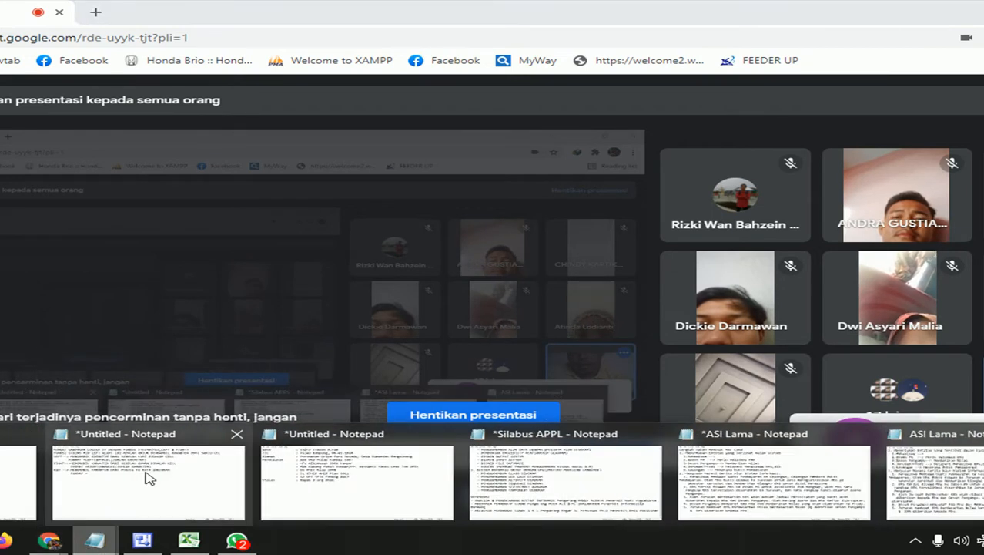
click(145, 470)
text(MI)
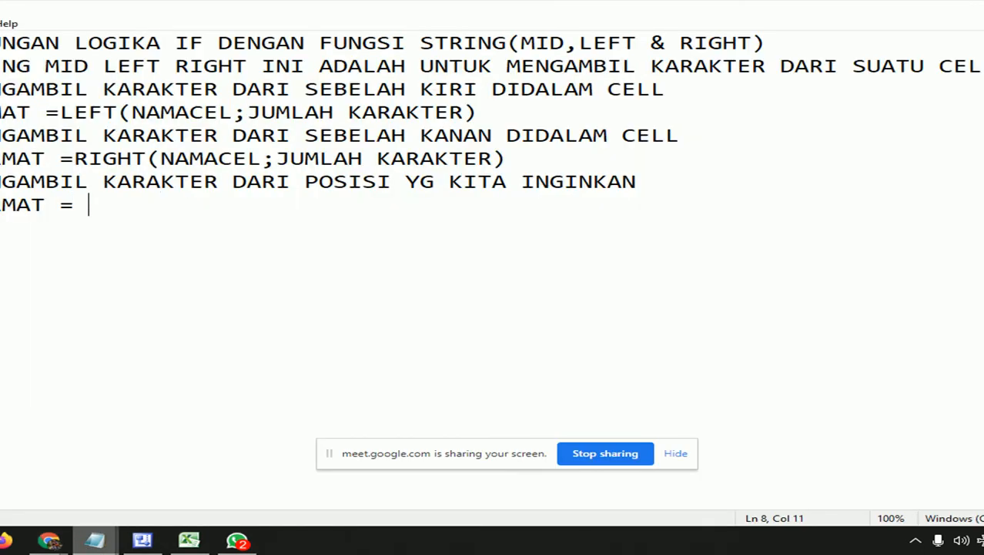
text(D()
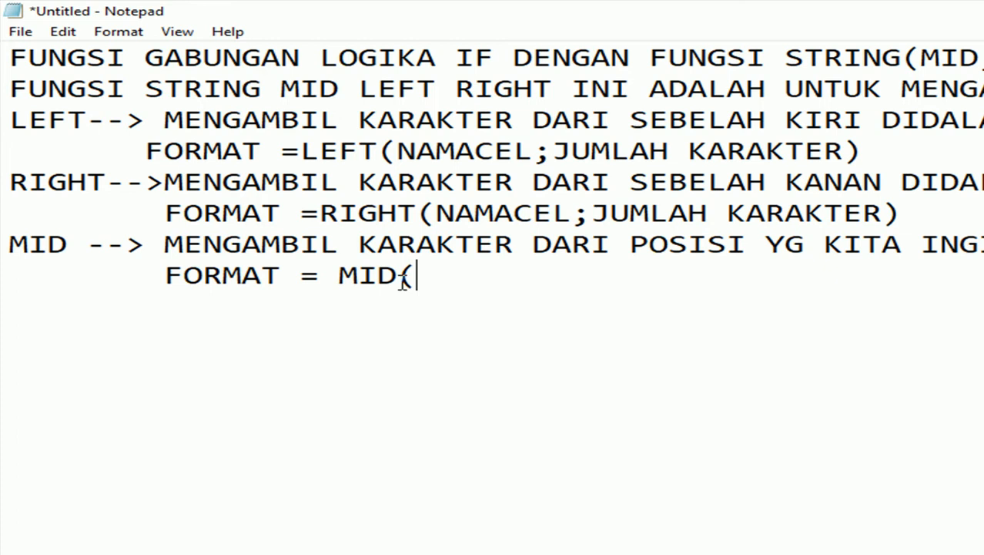
text(NAMAC)
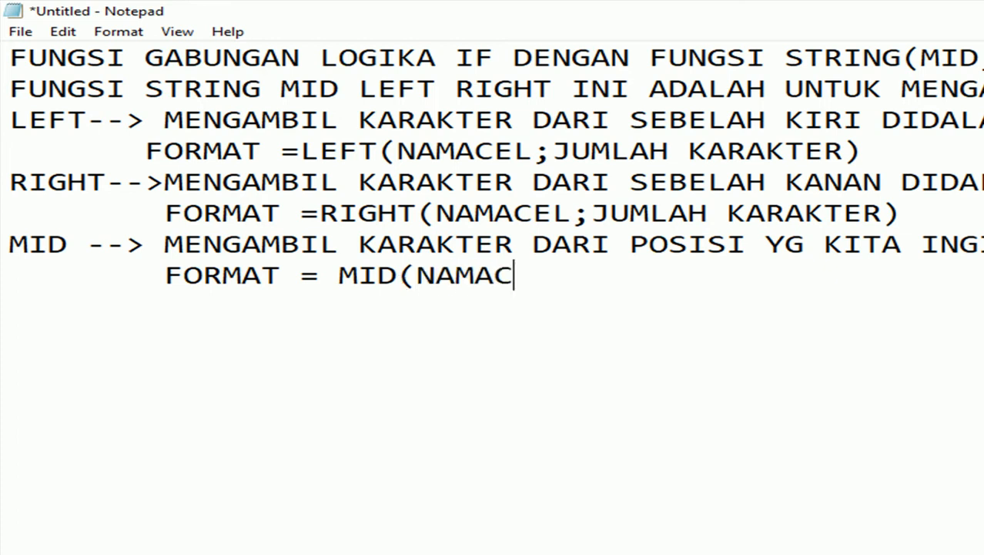
text(EL;POSISI)
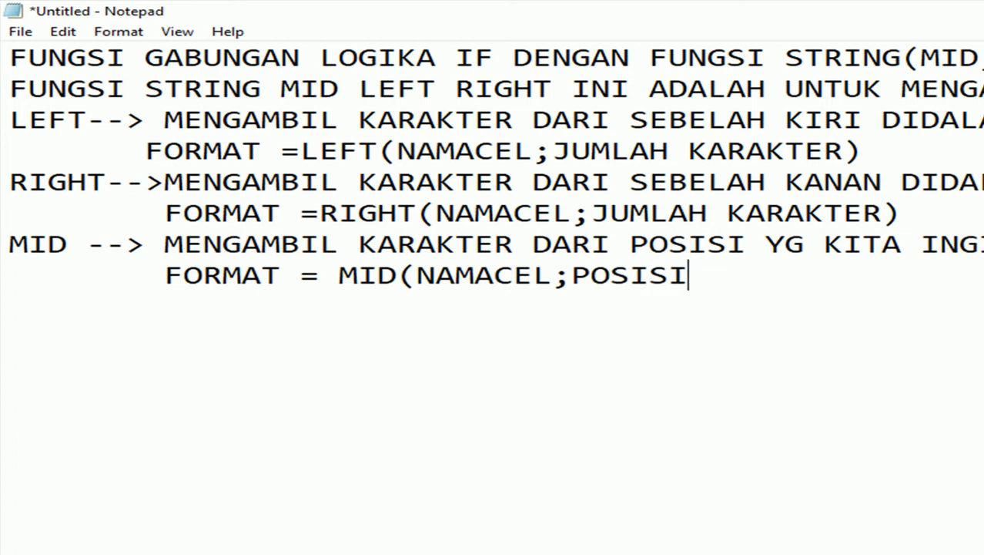
text(;JUMLAH)
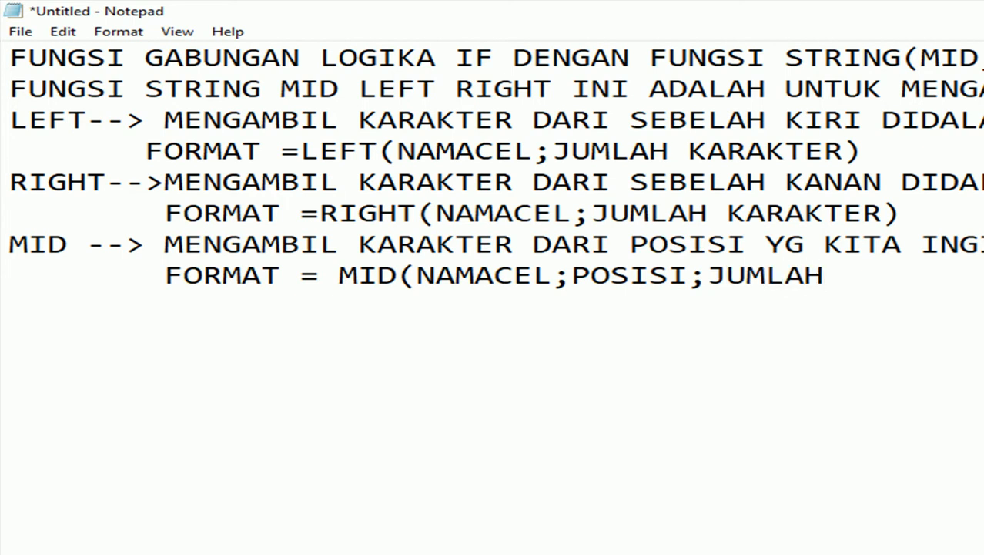
text( KARAK)
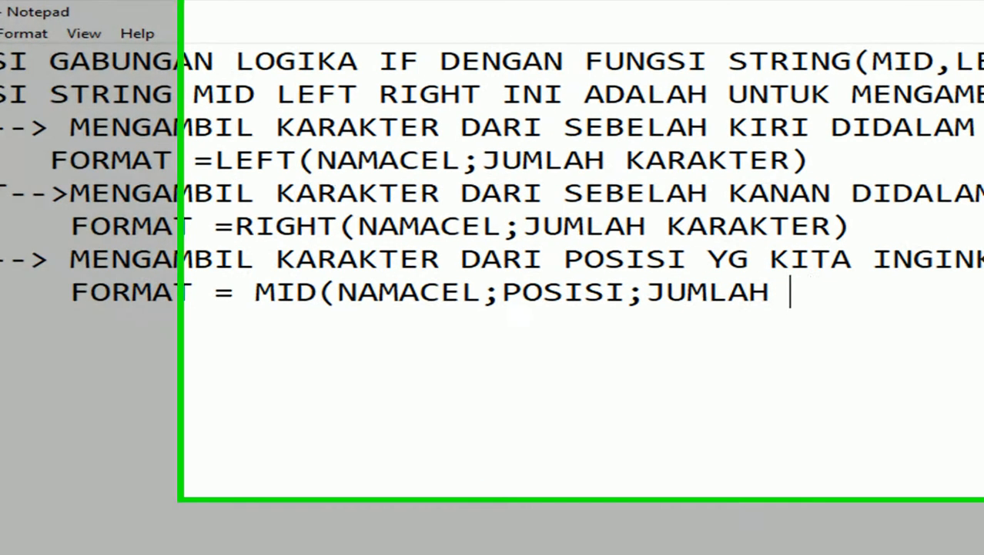
text(TER))
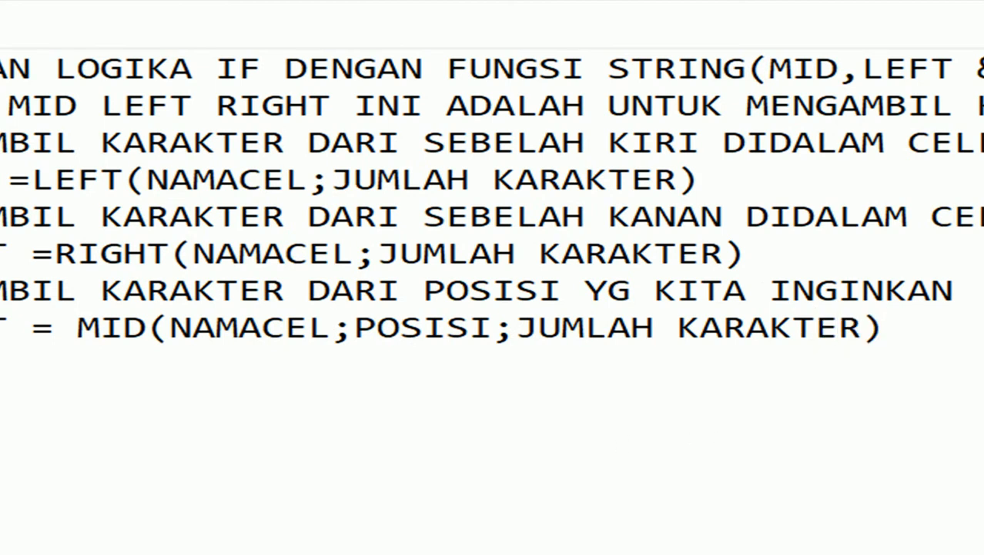
key(alt+Tab)
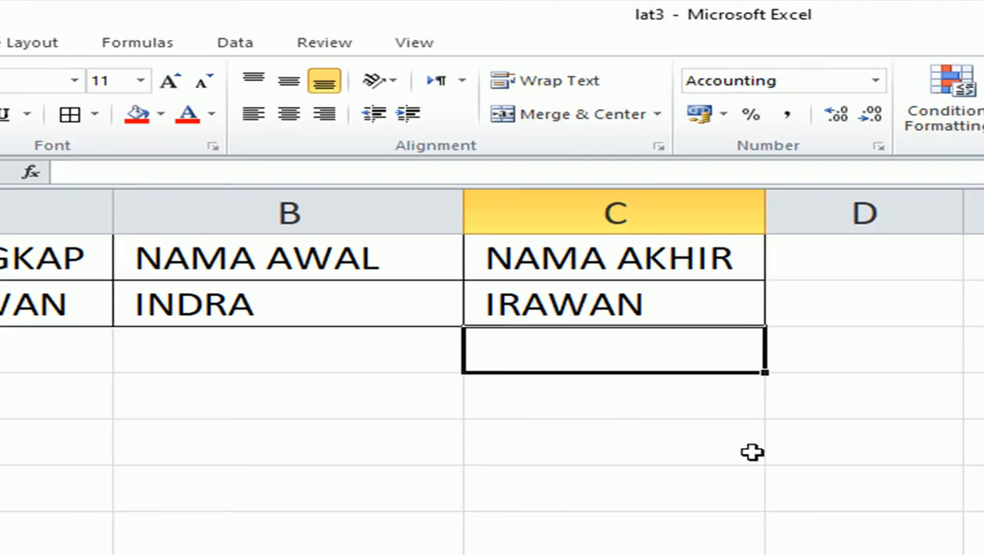
text(=m)
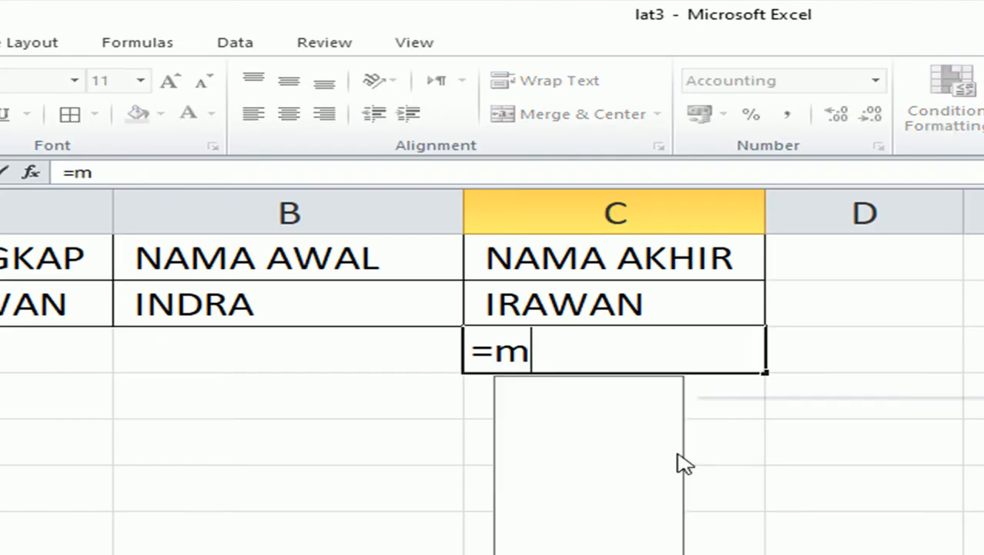
text(id()
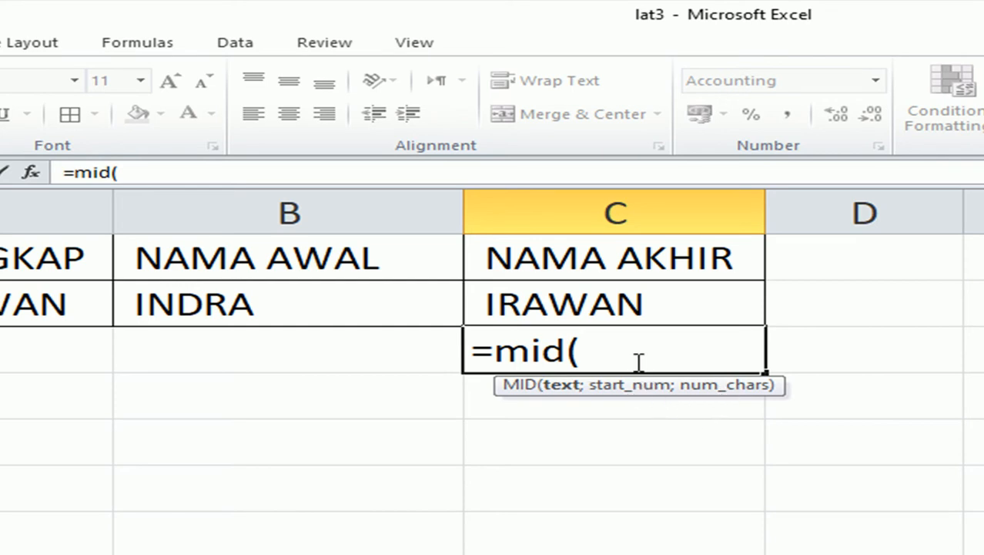
drag(639, 362, 401, 346)
key(Escape)
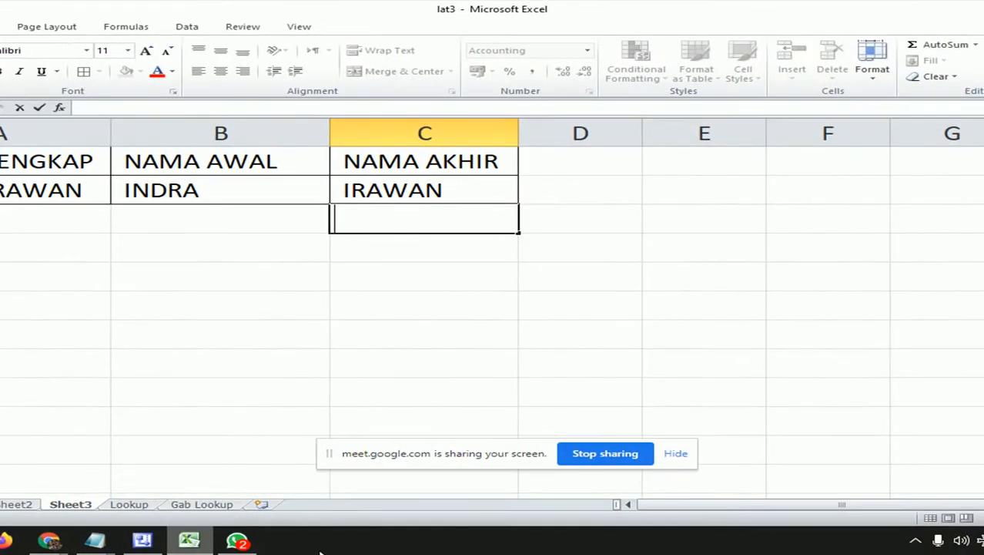
click(95, 539)
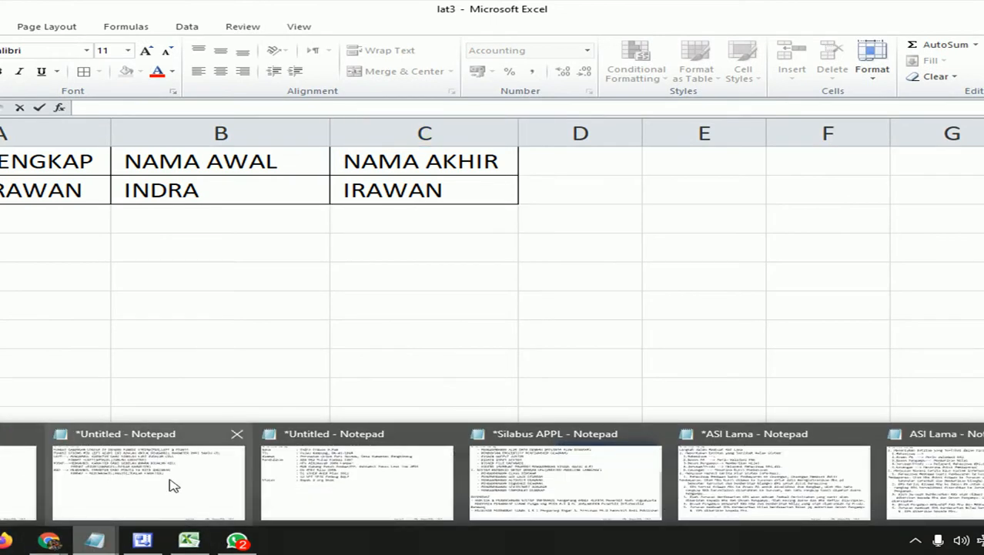
click(171, 489)
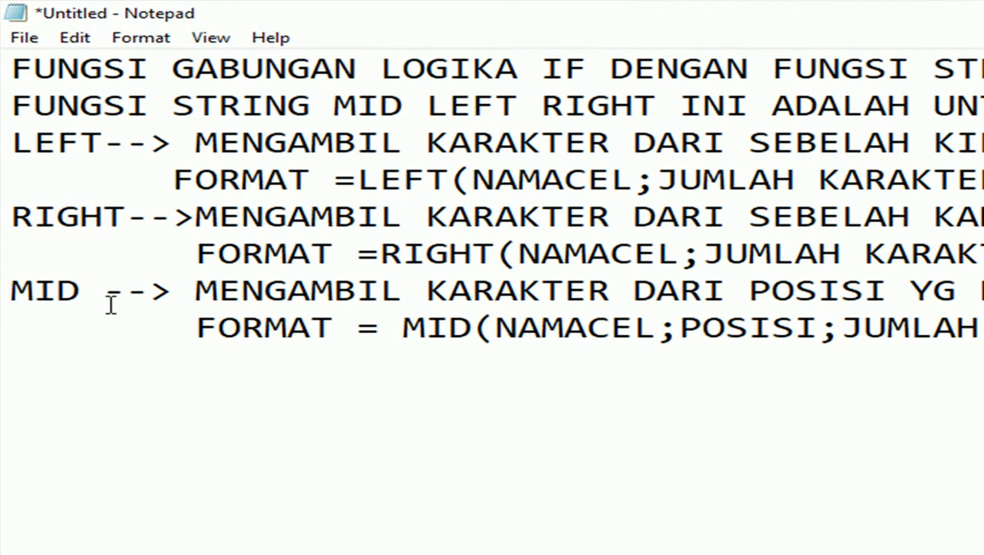
drag(104, 296, 5, 219)
click(126, 329)
click(88, 281)
drag(126, 220, 5, 141)
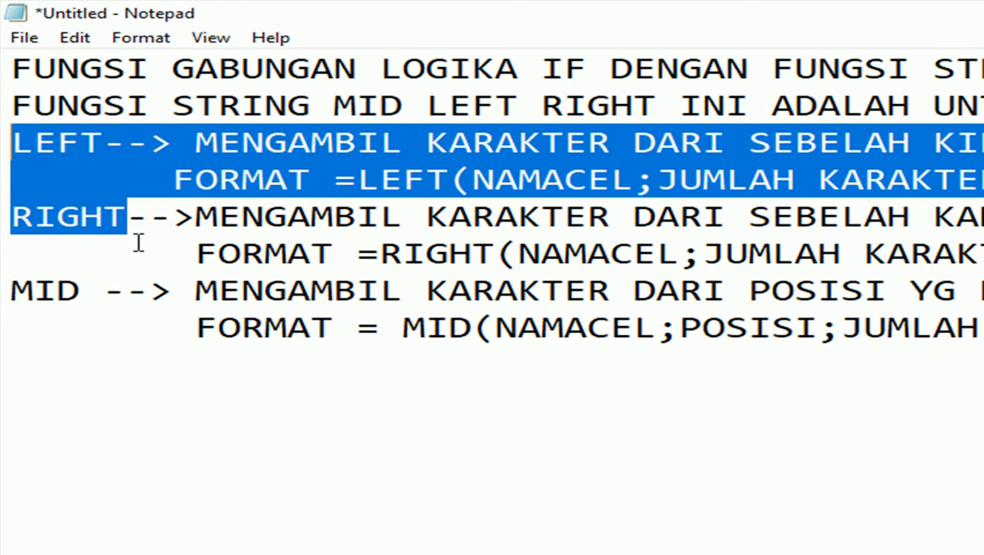
click(566, 291)
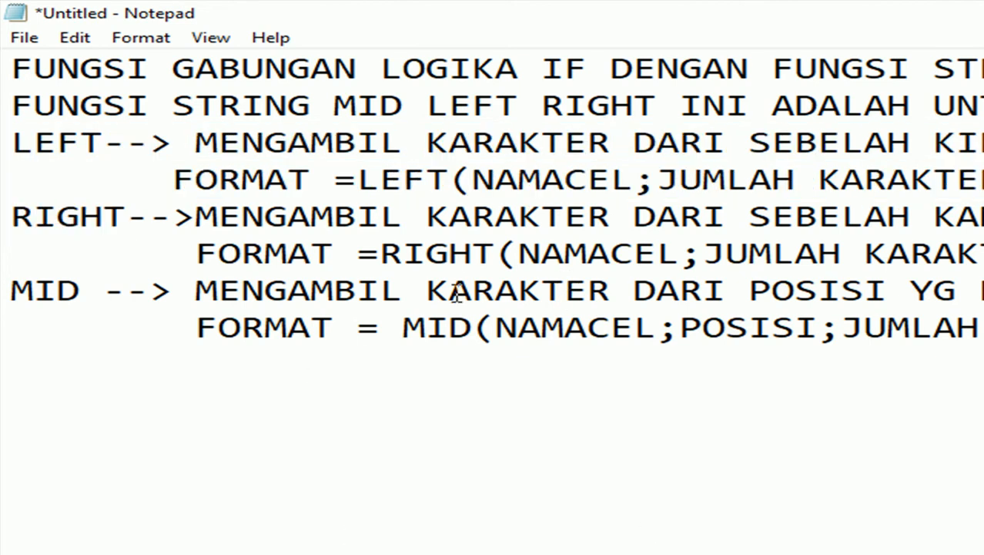
key(alt+Tab)
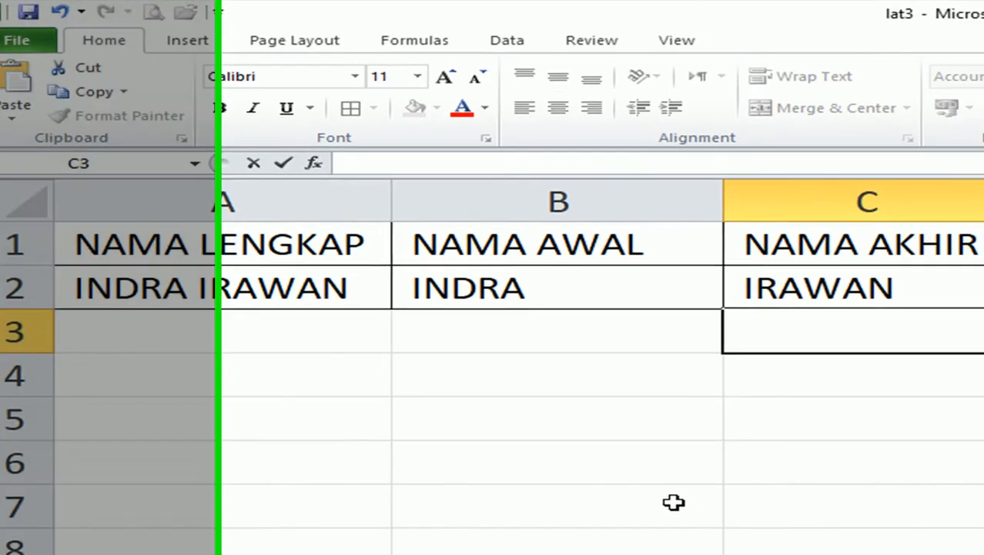
Fill A2, B2 and C2 down into row 3.
click(431, 320)
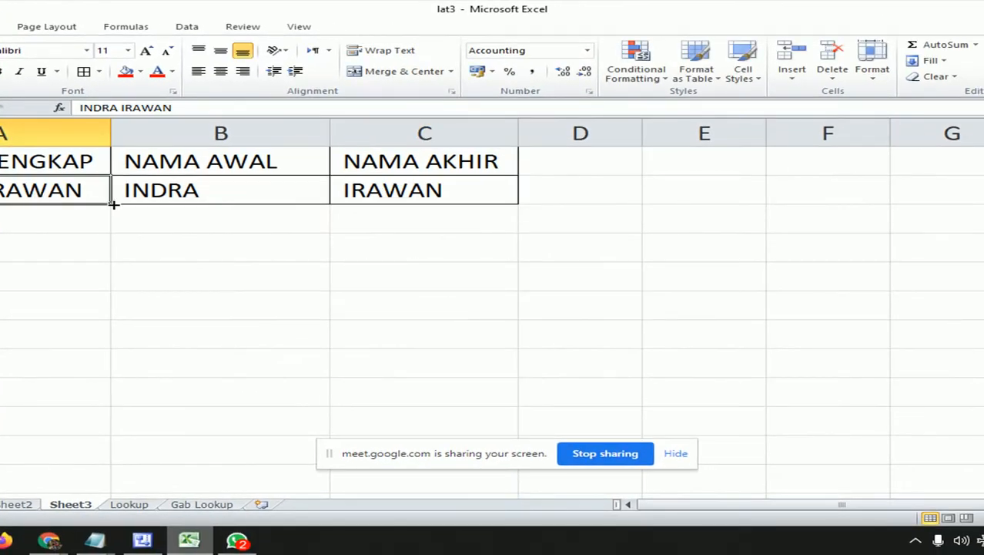
drag(113, 204, 108, 224)
click(250, 191)
drag(330, 207, 330, 225)
click(462, 199)
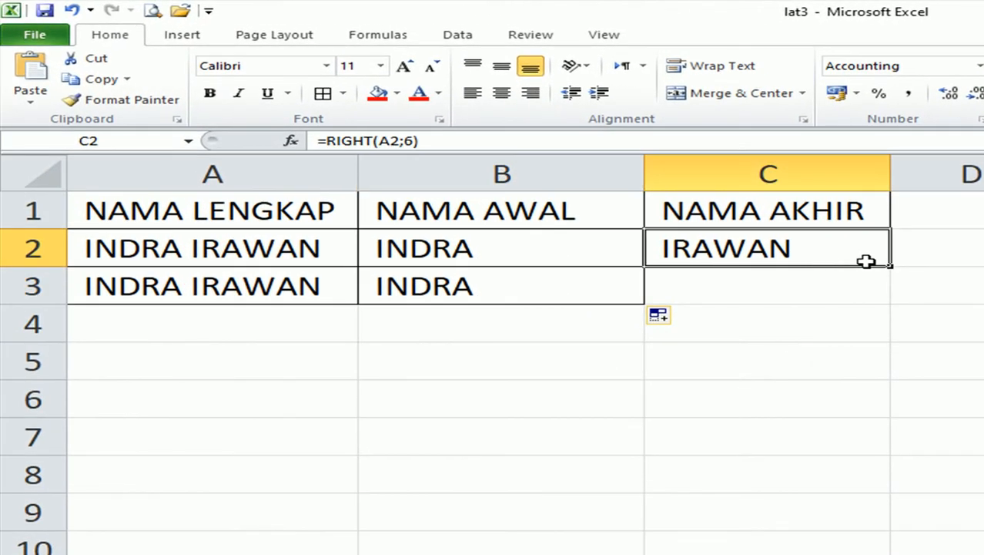
drag(891, 267, 859, 291)
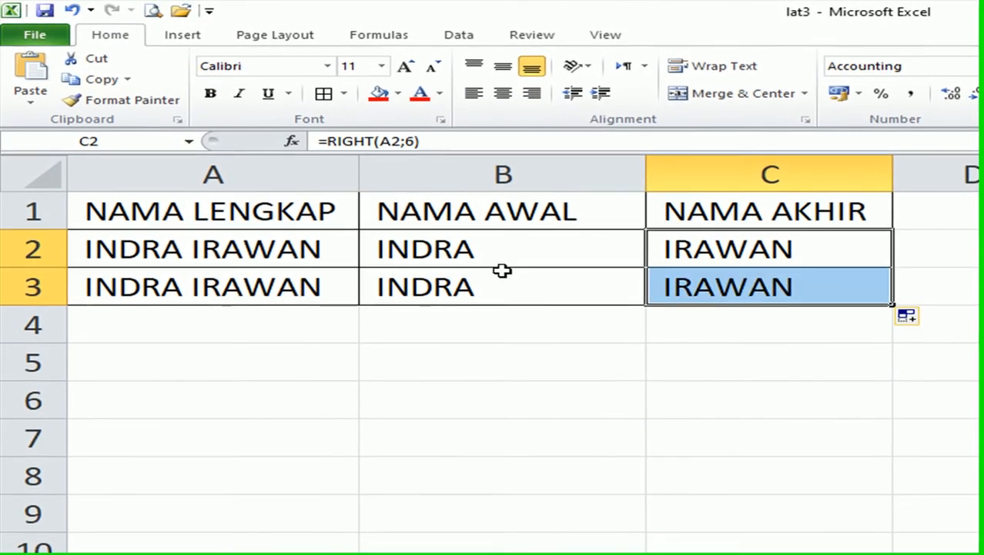
Clear the copied formulas from B3 and C3.
click(499, 274)
key(Delete)
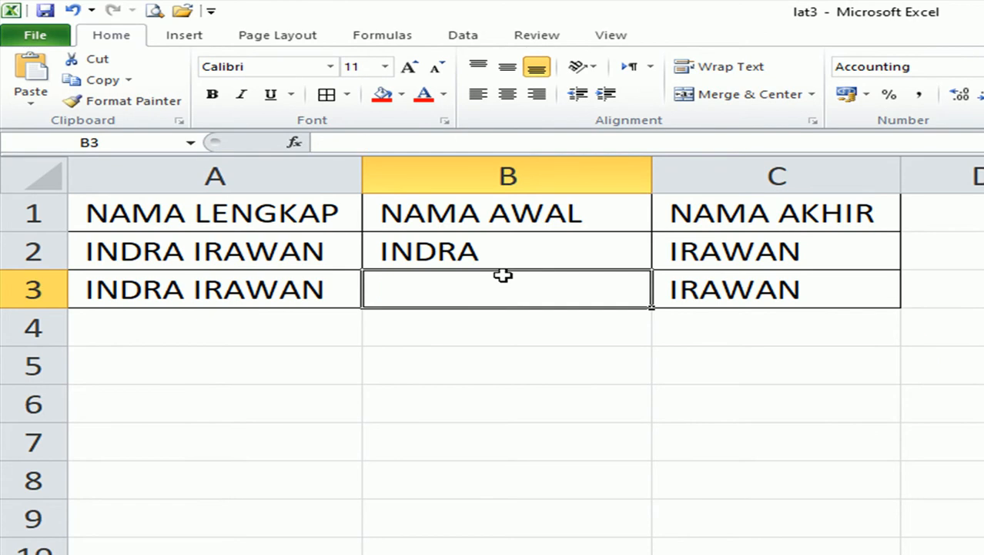
click(809, 275)
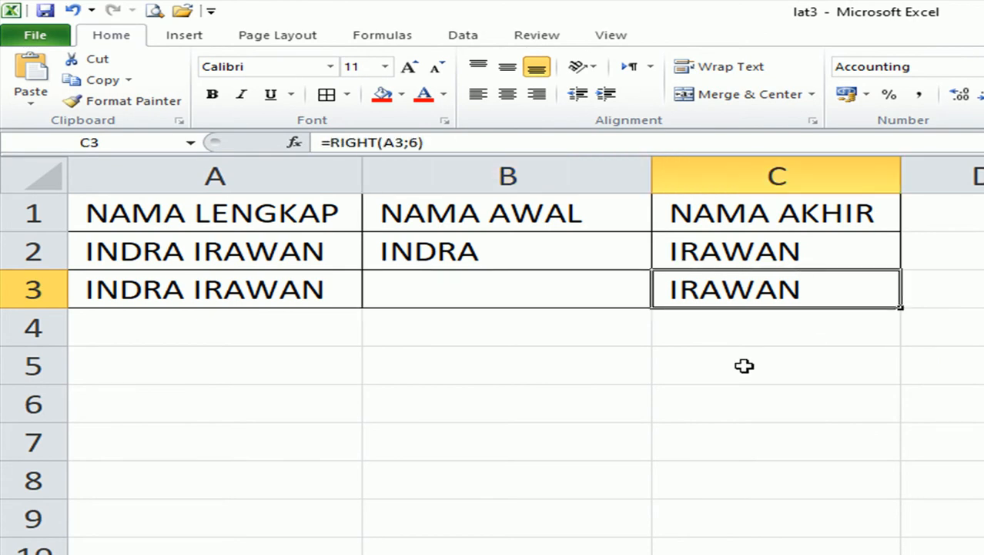
key(Delete)
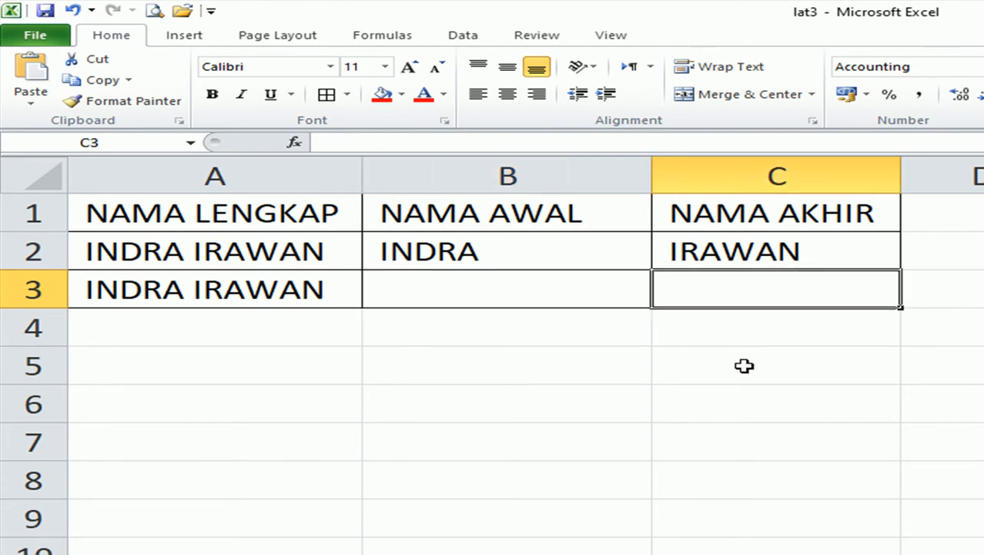
click(523, 292)
text(=mid)
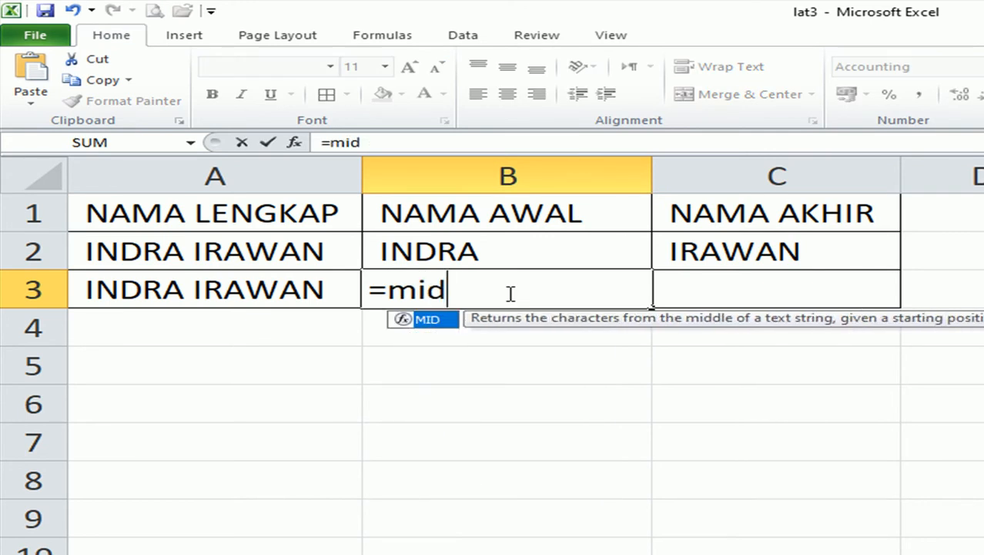
text(()
click(178, 292)
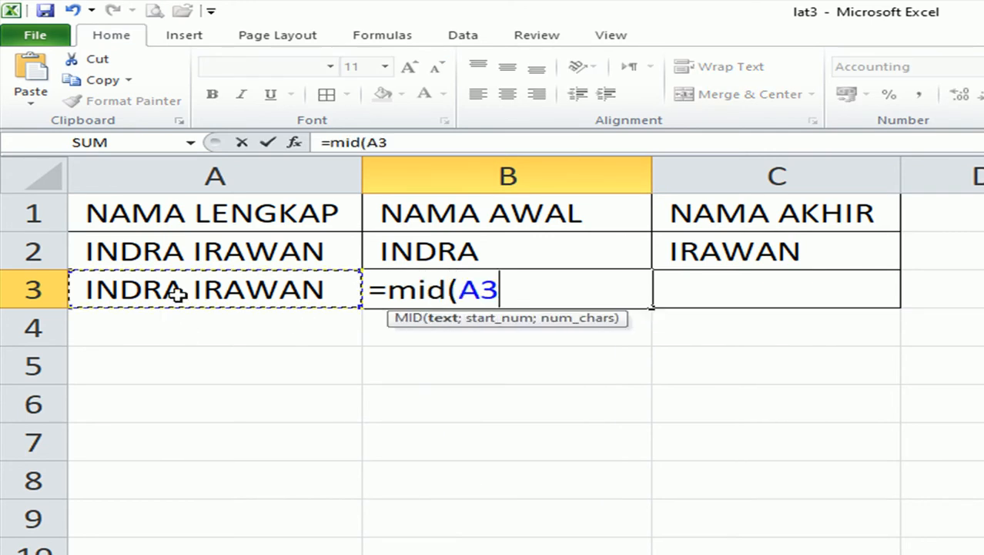
text(;)
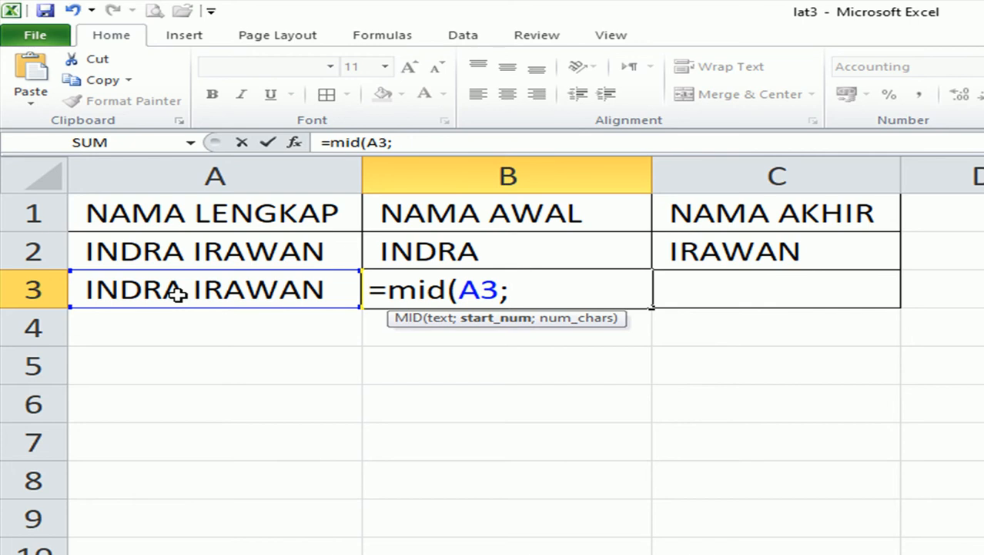
text(1;)
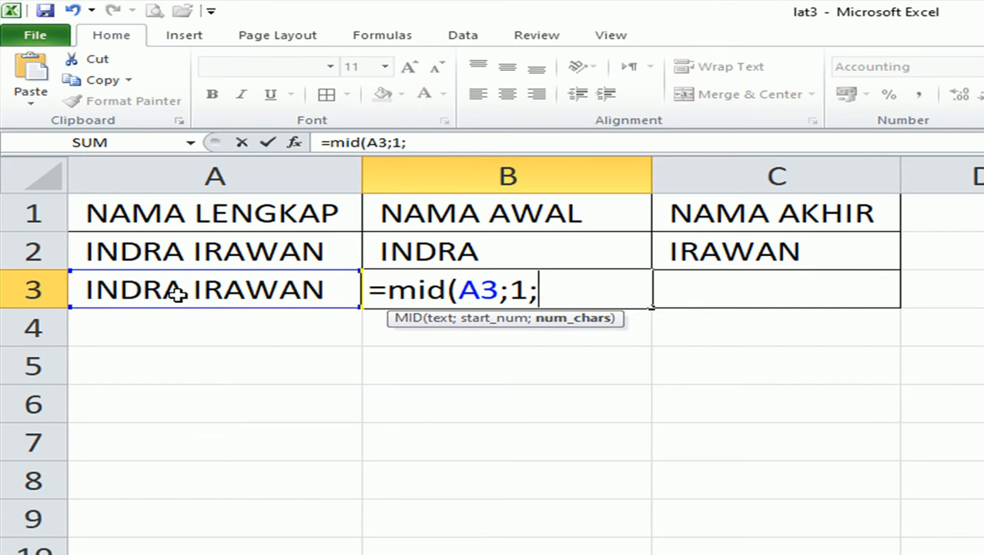
text(5))
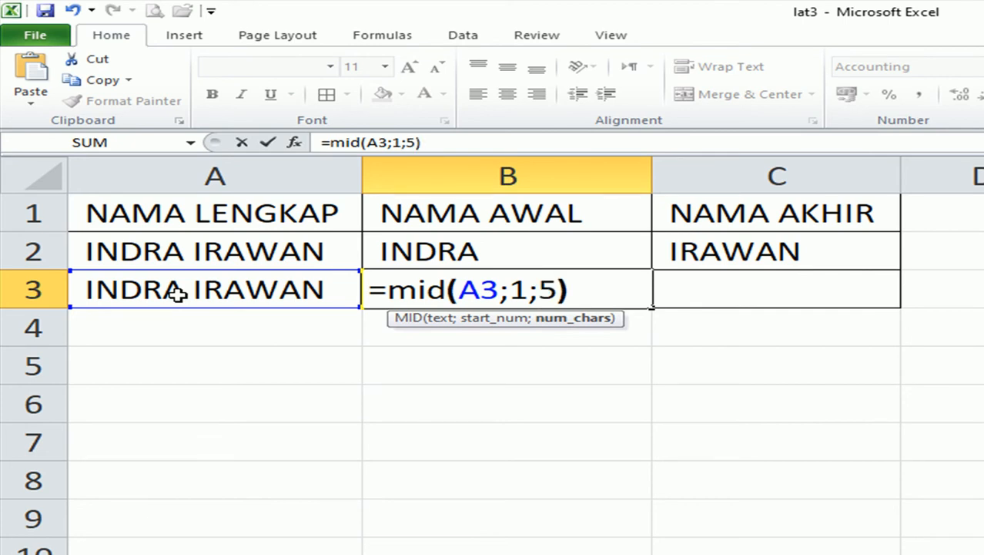
key(Return)
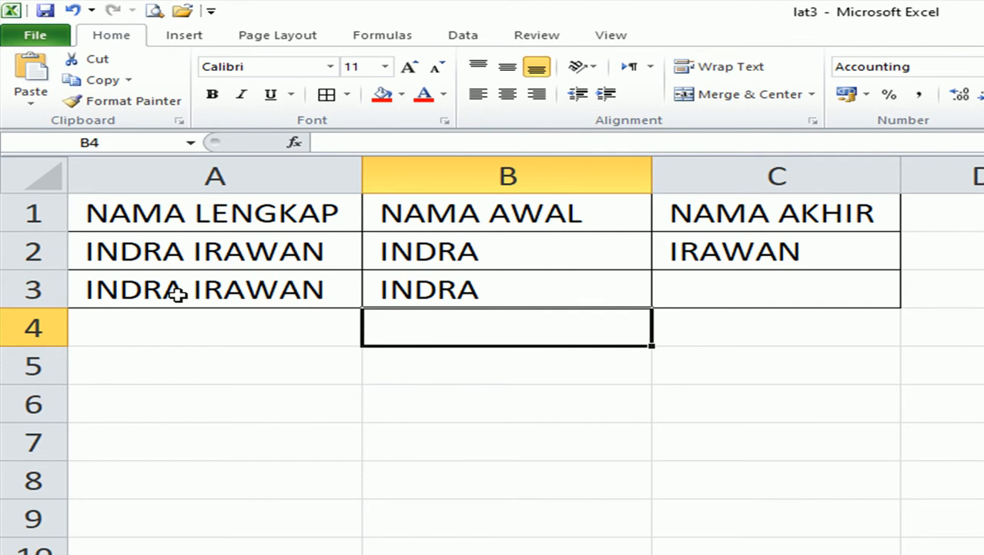
key(Up)
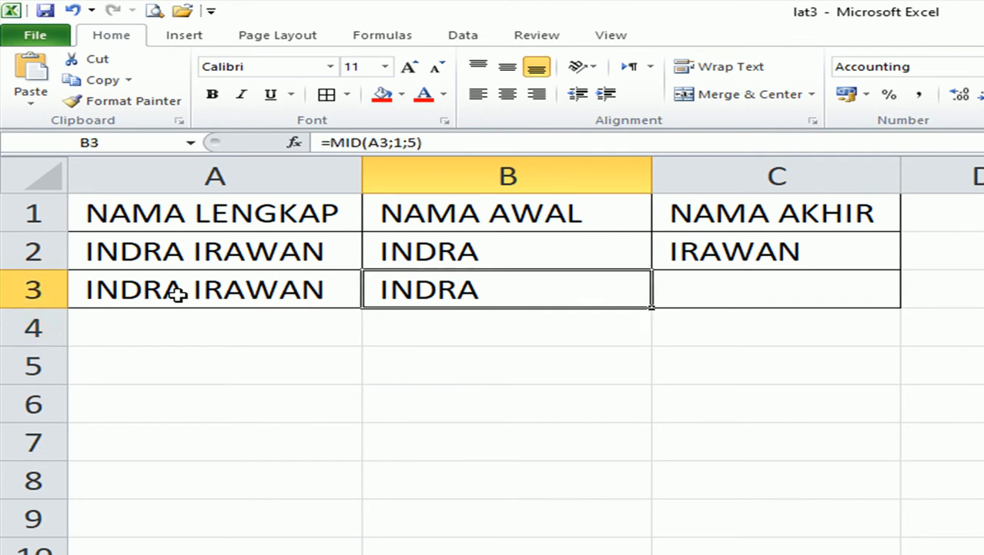
click(802, 295)
text(=)
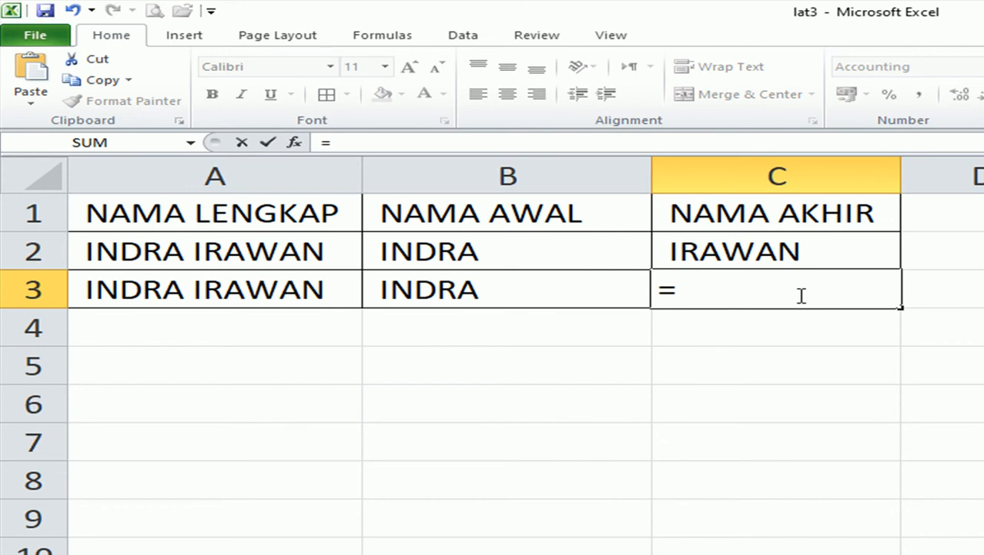
text(mi)
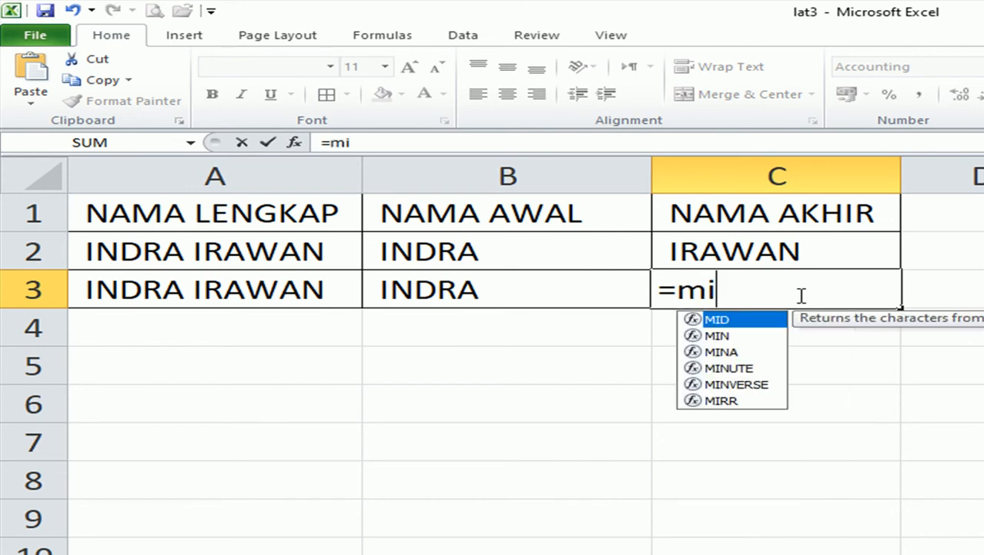
text(d()
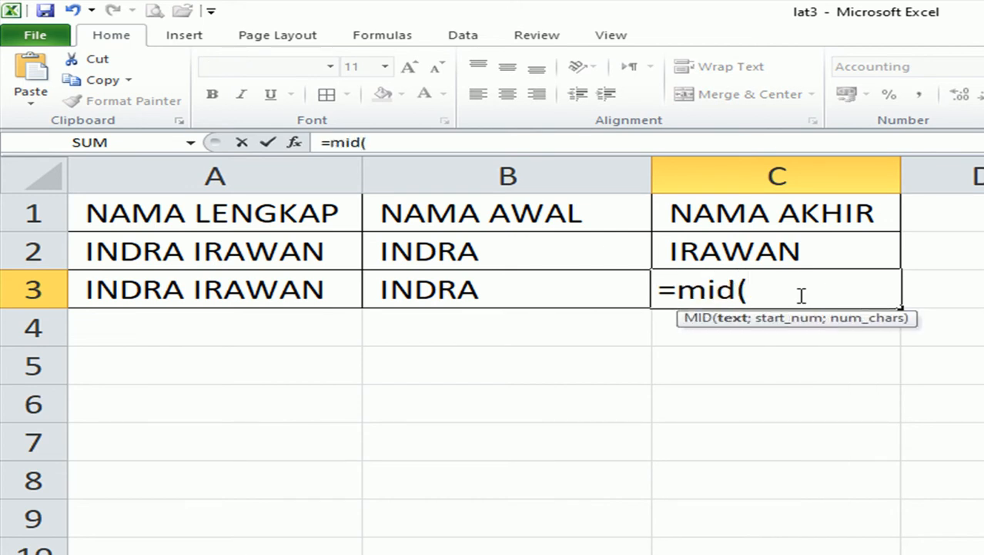
click(157, 287)
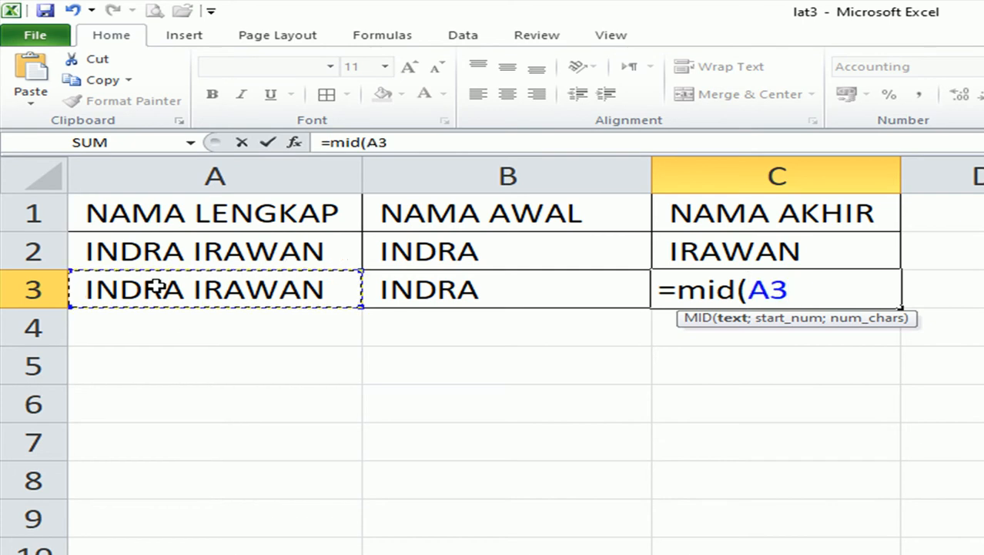
text(;)
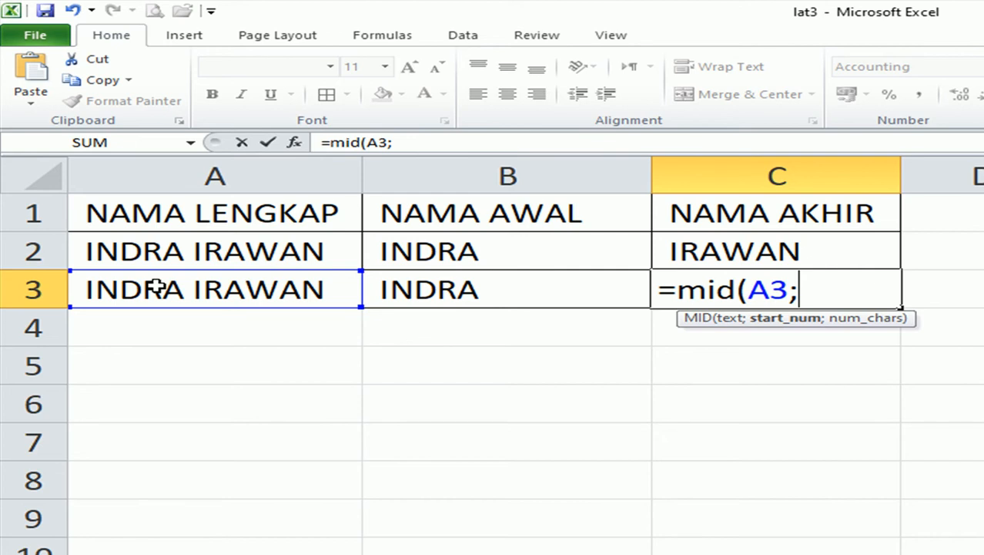
text(7)
text(;6))
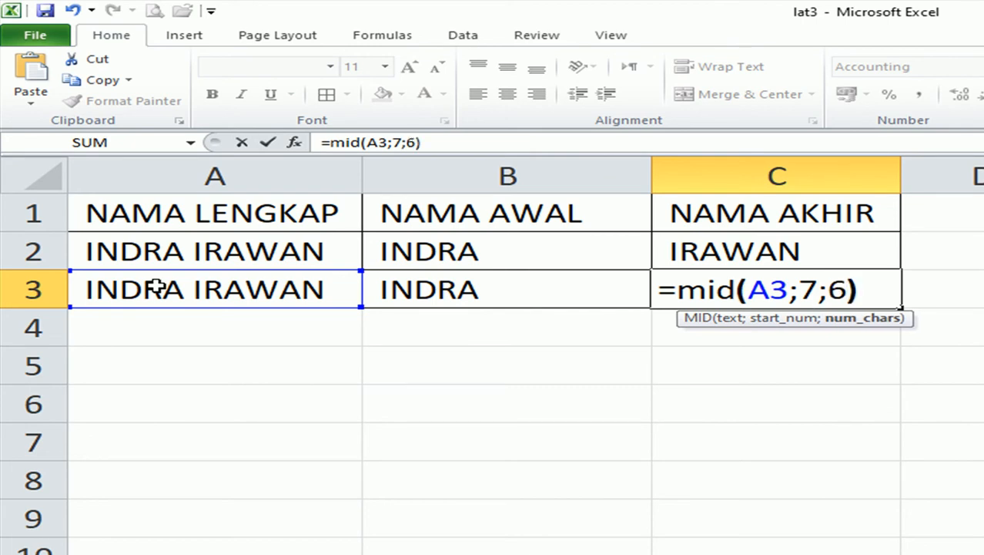
key(Return)
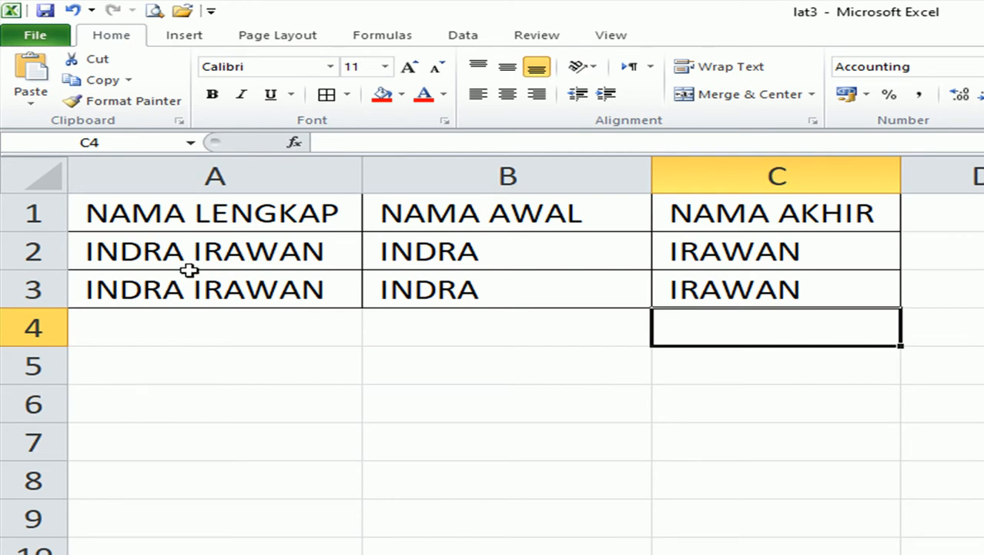
drag(420, 245, 708, 289)
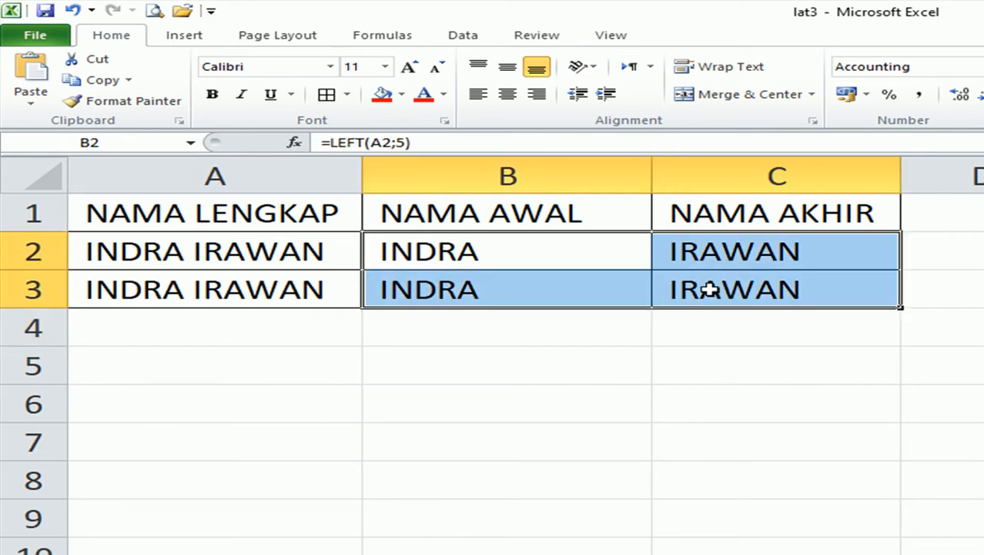
Delete the extracted names in B2:C3 and bring the Untitled Notepad notes forward.
key(Delete)
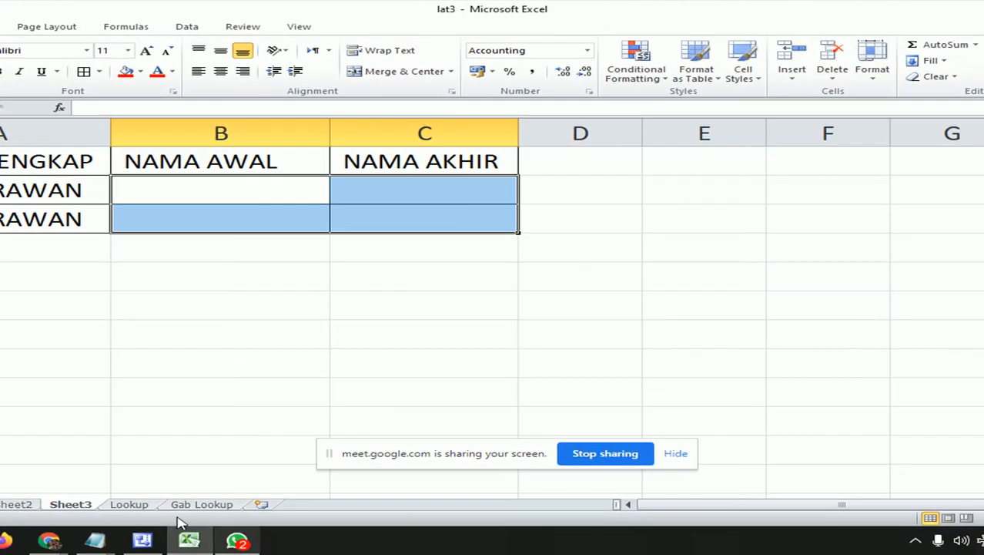
mouse_move(96, 540)
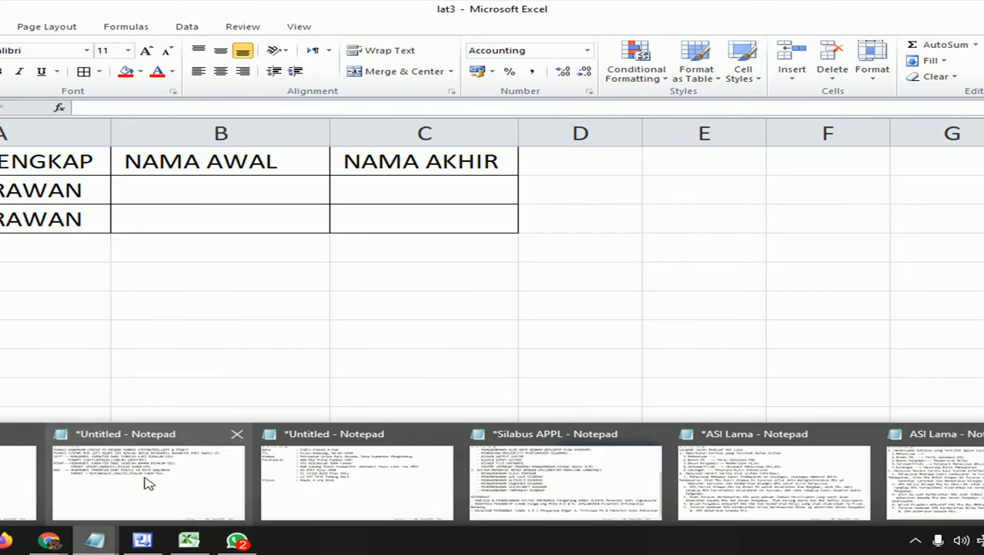
click(172, 451)
Add the note 'FUNGSI INI BISA DIGABUNGKAN DENGAN FUNGSI IF' below the MID format line.
click(621, 221)
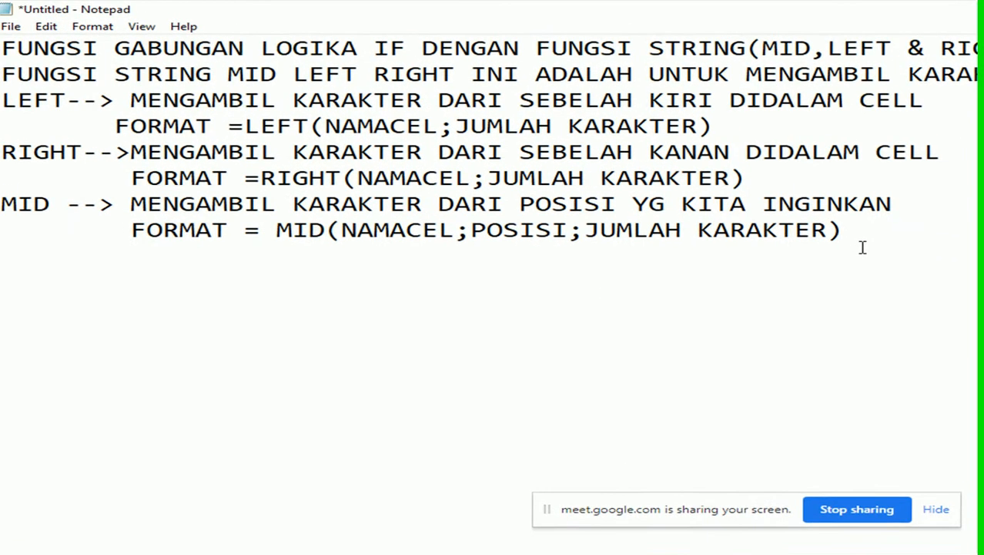
key(Return)
key(Return)
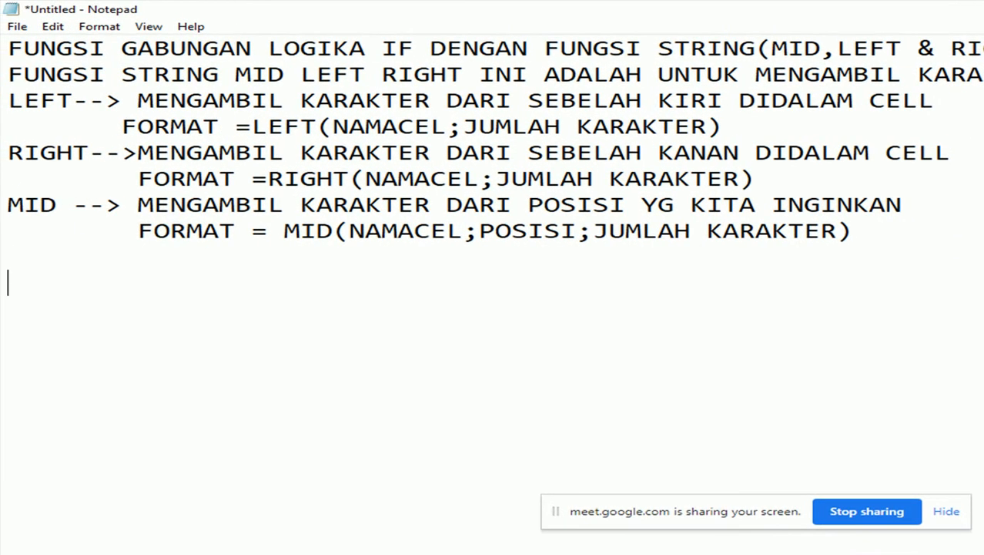
text(FUNGSI IN)
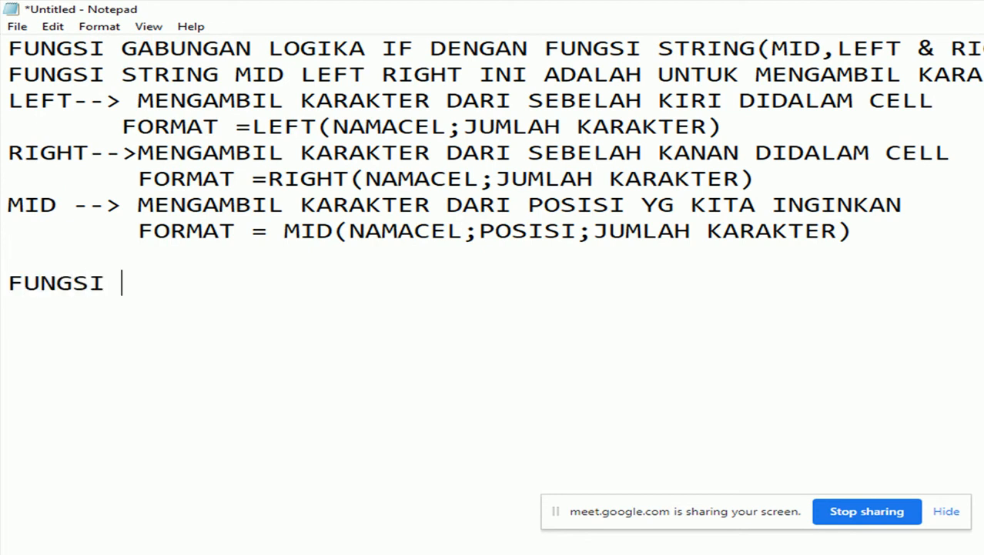
text(I BISA )
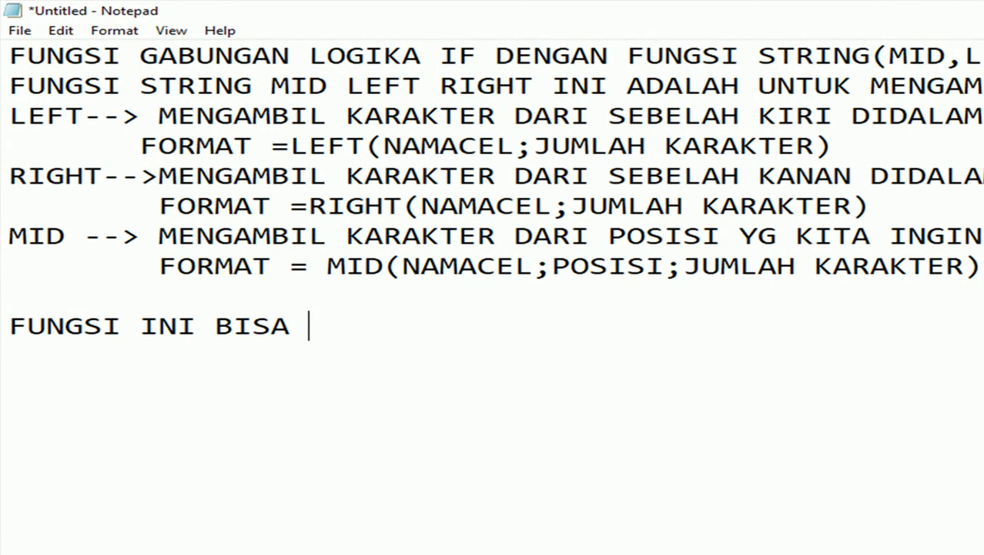
text(DIGABUN)
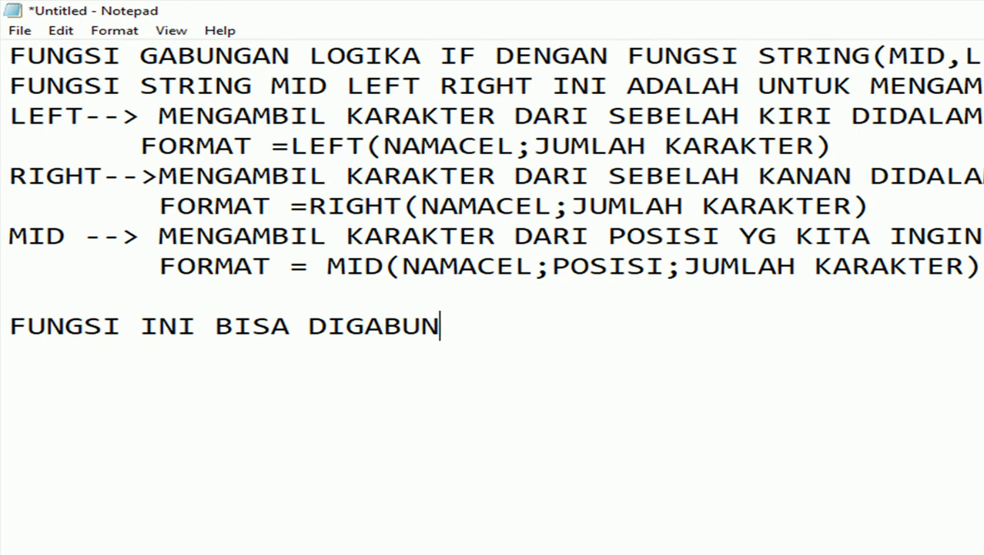
text(GKAN DEN)
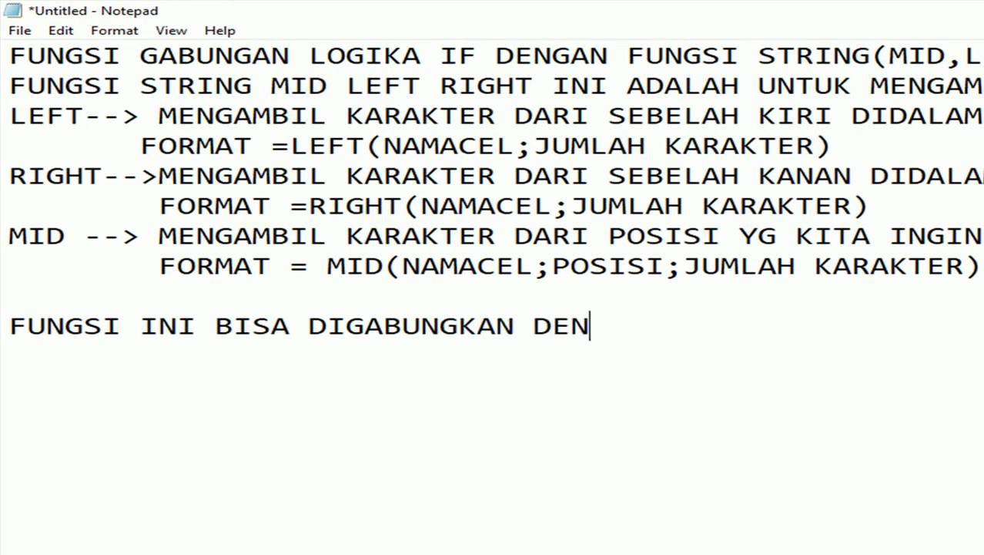
text(GAN FUNG)
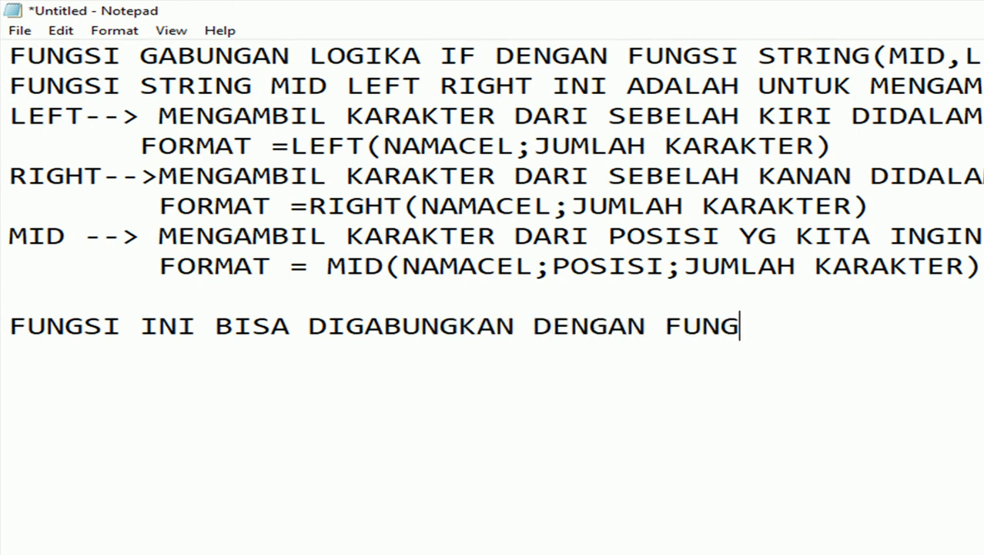
text(SI IF)
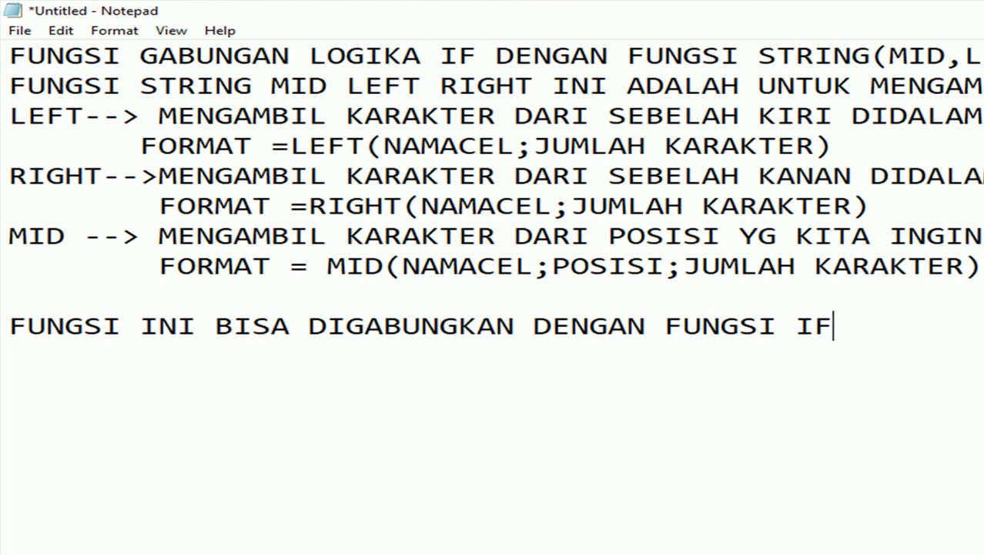
Add the line 'FORMAT = IF(KONDISI;JAWABKONDISITRUE;JAWABKONDISIFALSE)', correcting typos along the way.
key(Return)
text(FORMAT)
text( = IF()
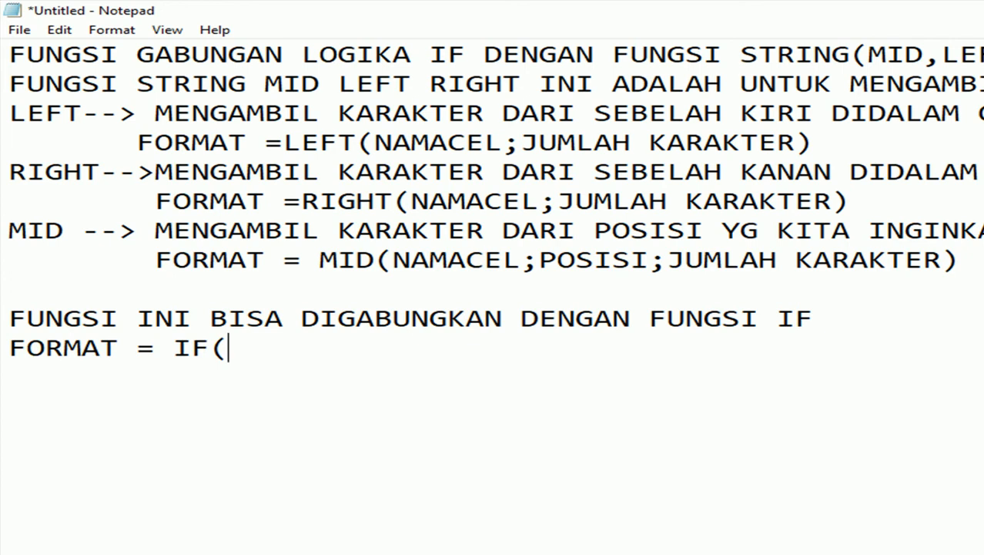
text(KO)
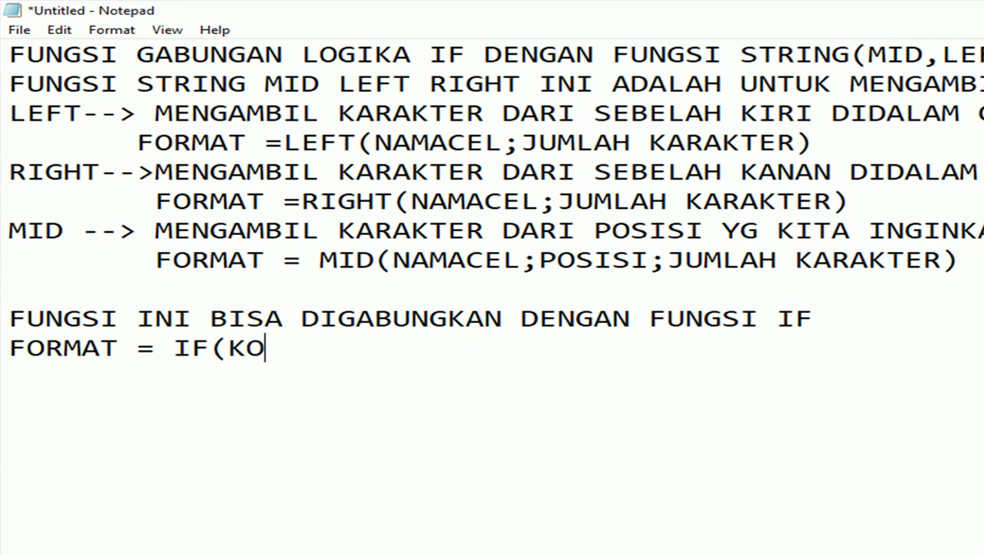
key(BackSpace)
key(BackSpace)
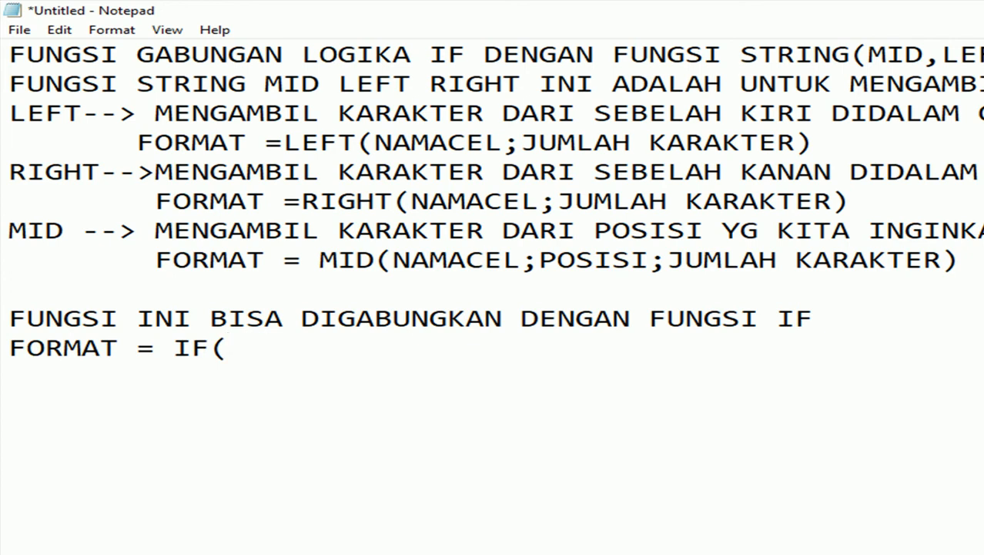
text(KONDISI)
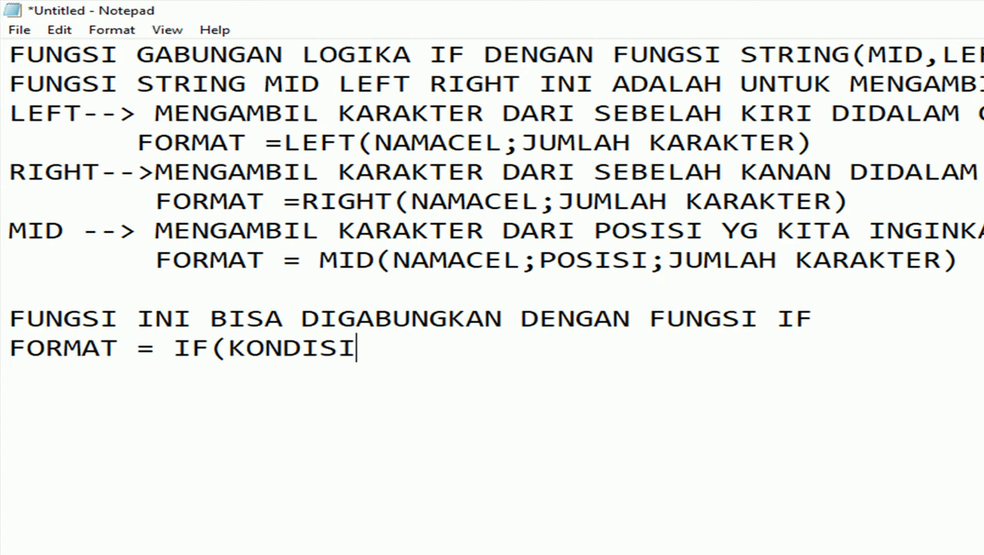
text(;JAWA)
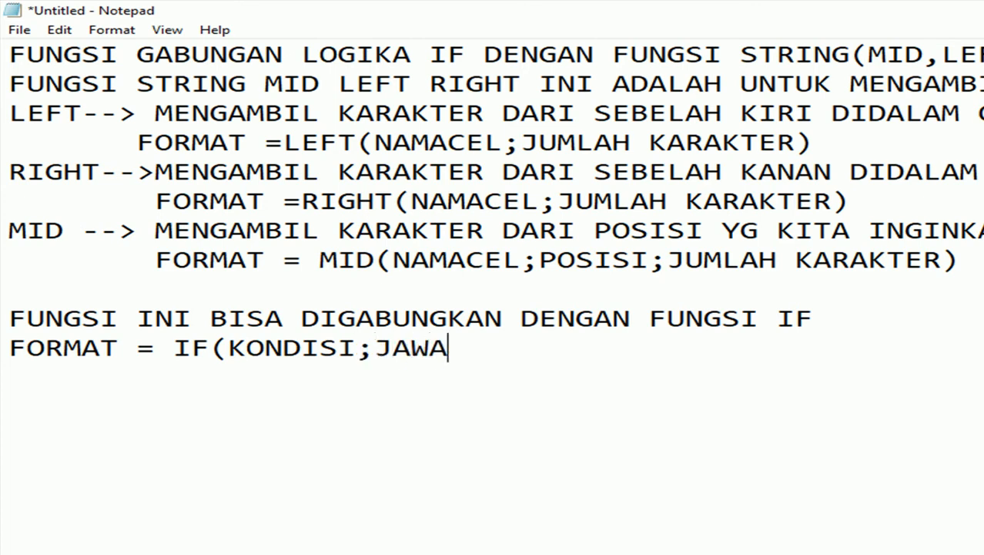
text(BKONDISI)
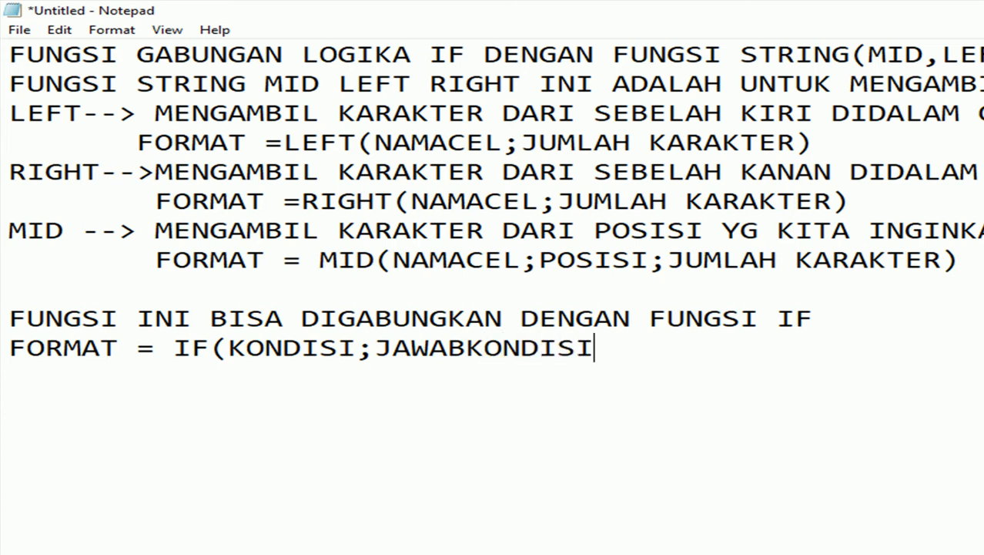
text(TRUE1)
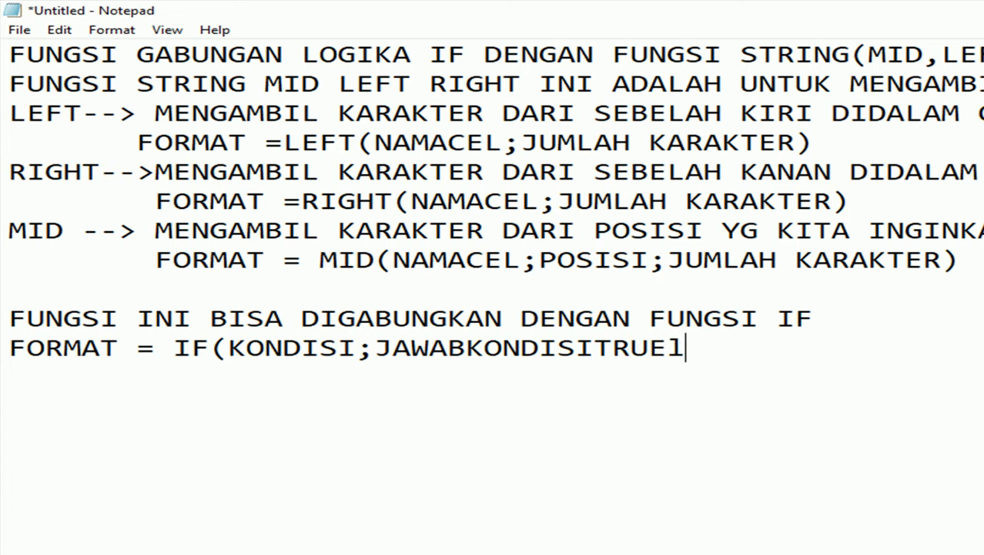
key(BackSpace)
text(;JAWABKO)
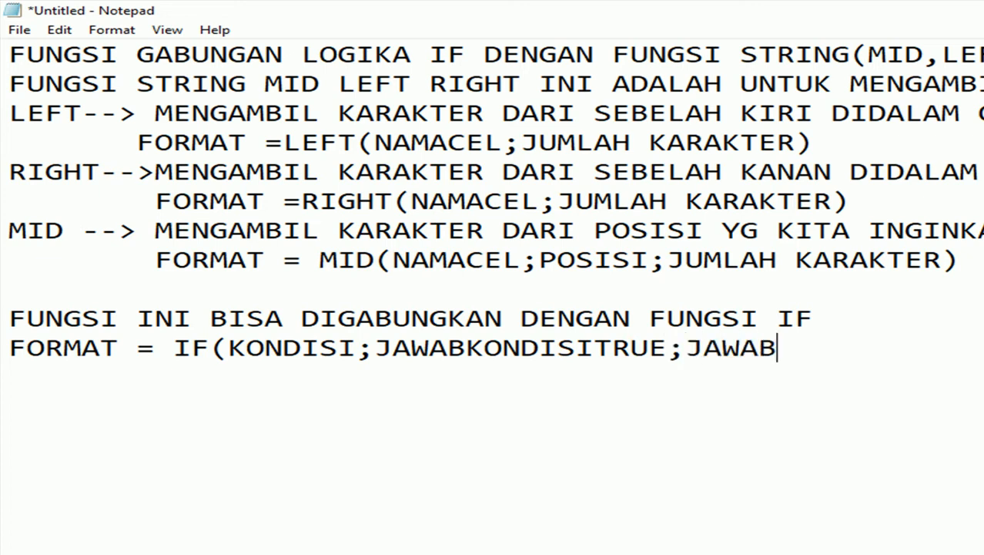
text(NDISI)
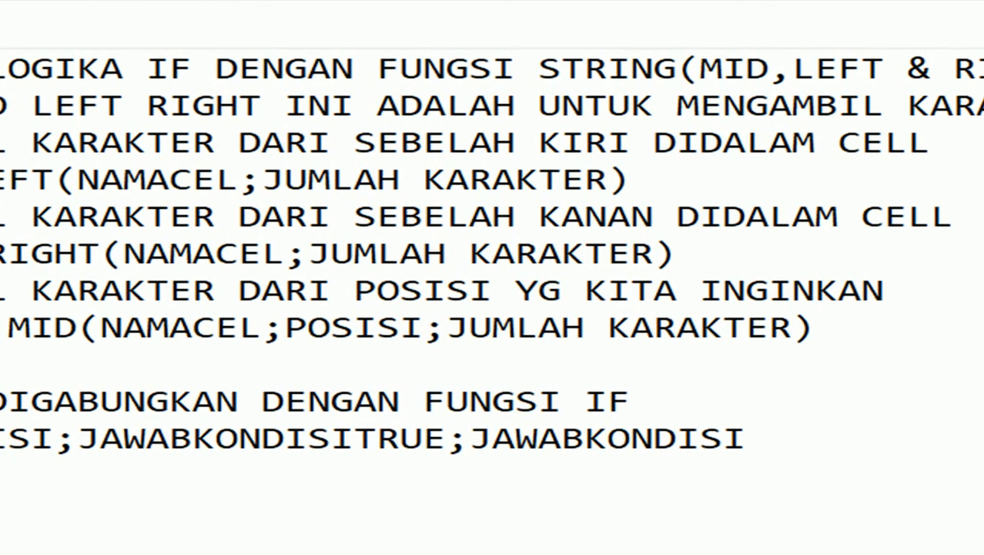
text(FALSE))
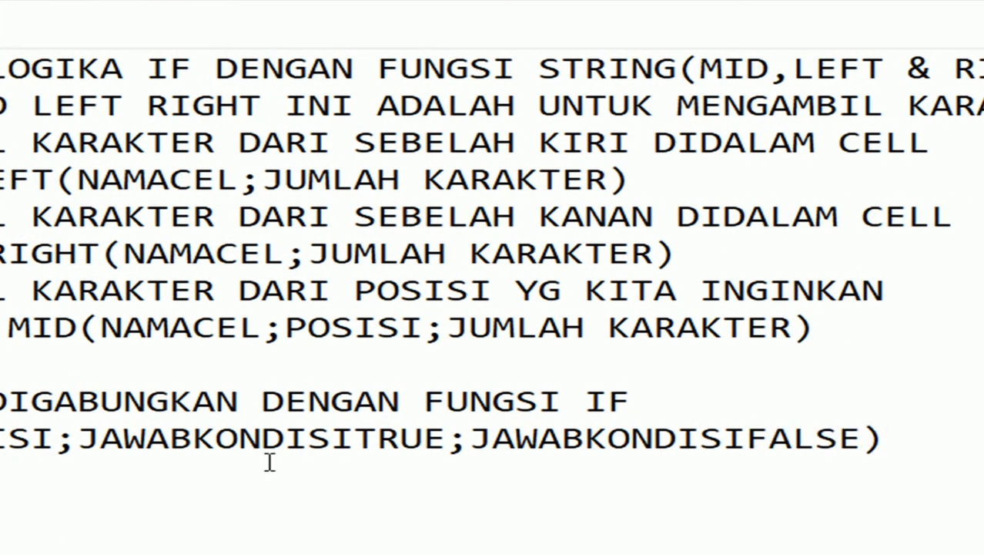
drag(217, 362, 87, 365)
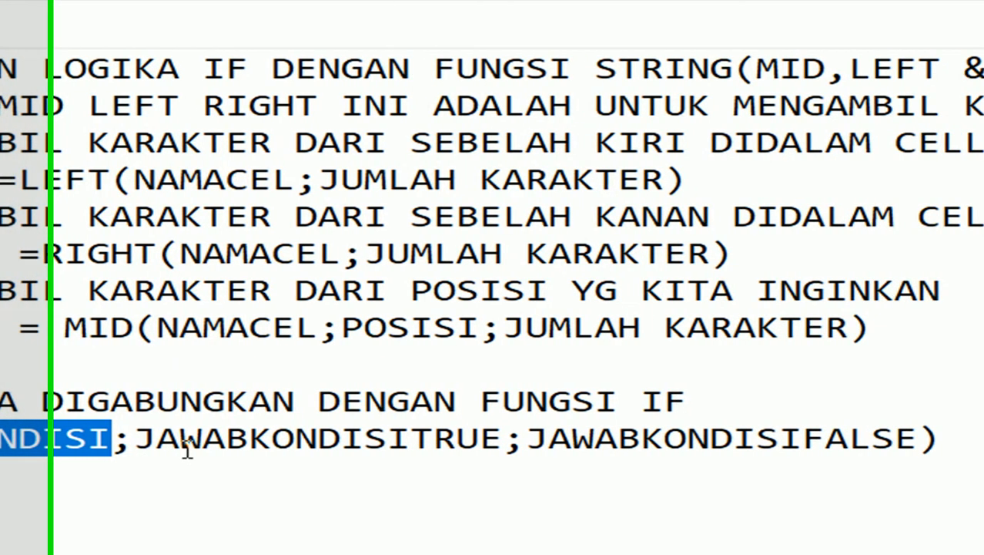
click(186, 450)
click(941, 428)
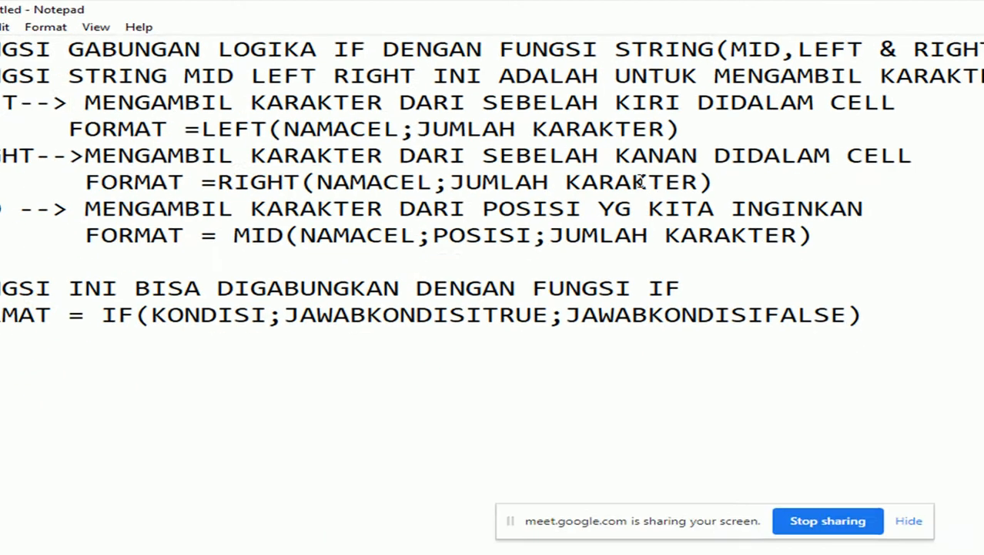
Note 'MENNGISI SUATU CEL DARI NAMA PLAT KENDARAAN' and 'KONDISI CEL YAITU BM dan BA' on separate lines.
key(Return)
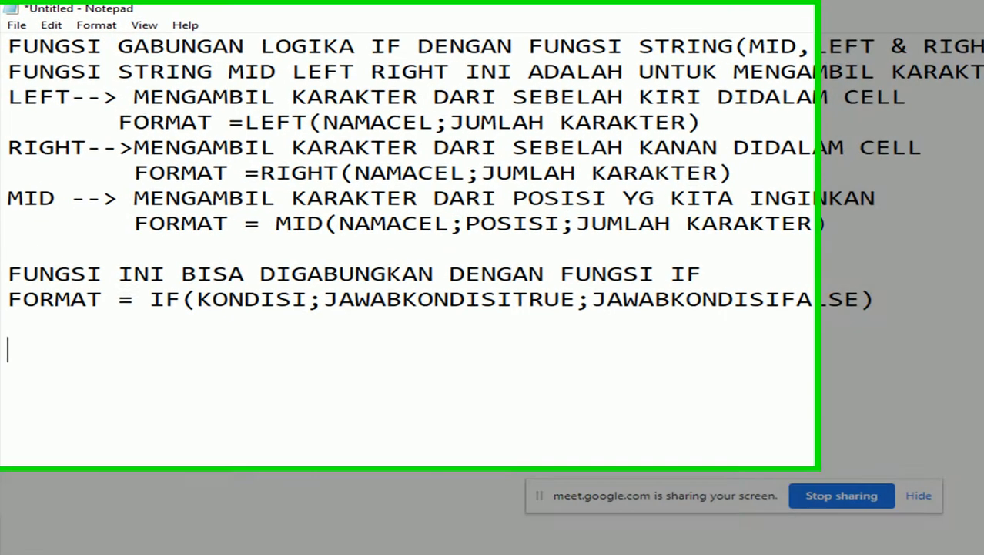
text(MEN)
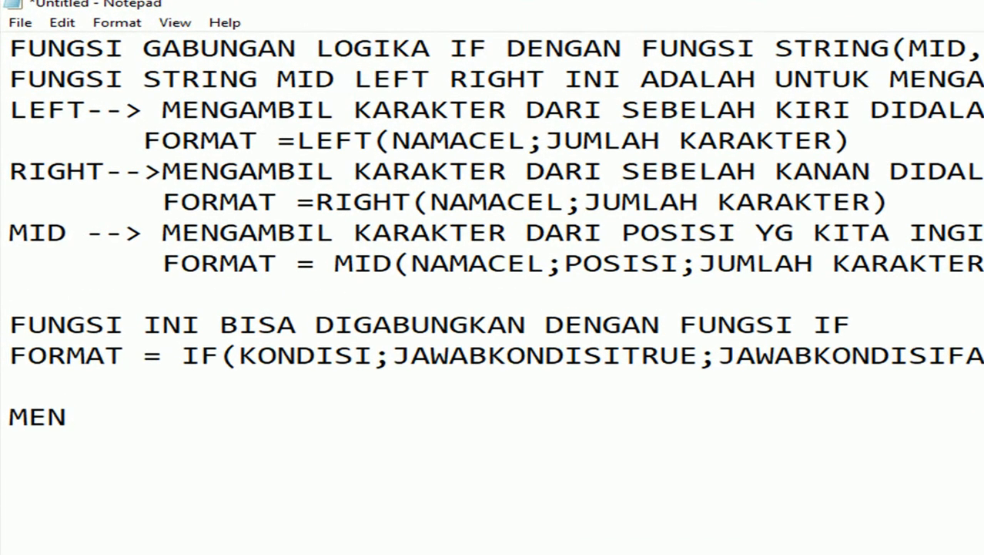
text(NGISI )
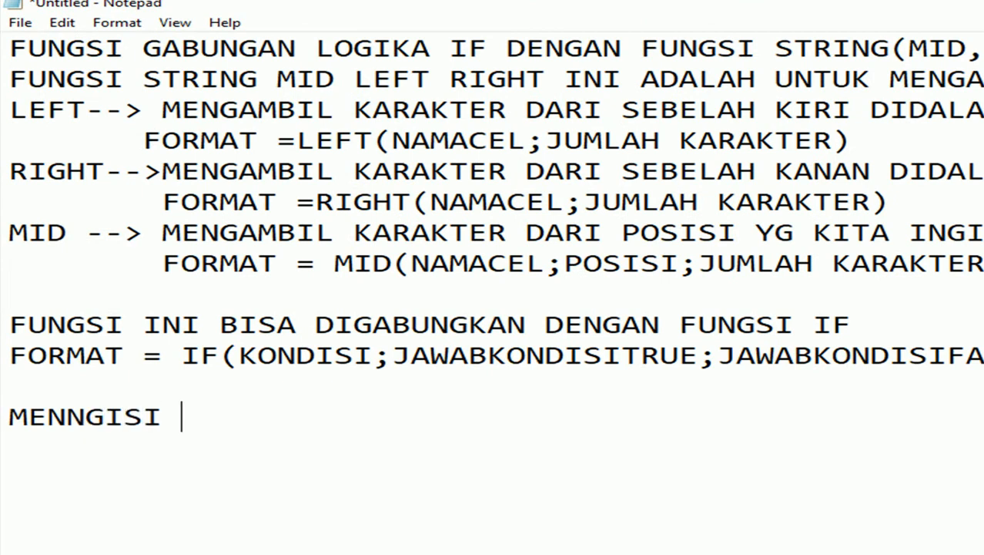
text(SUATU )
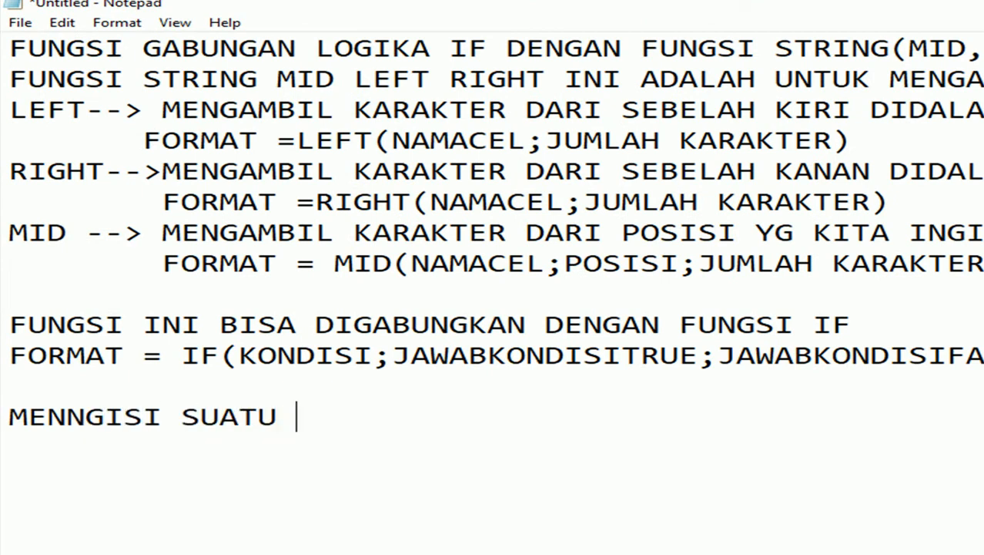
text(CEL )
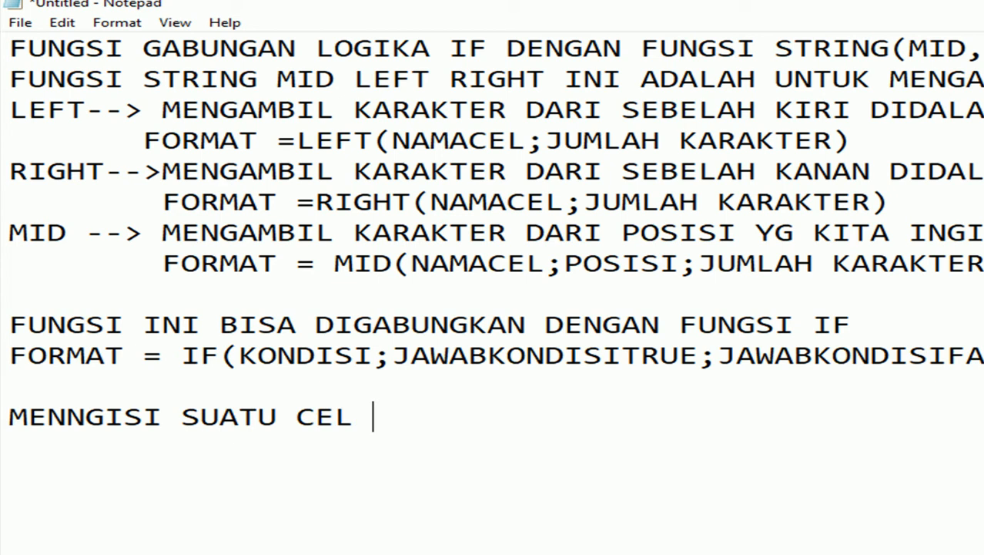
text(DARI NAMA )
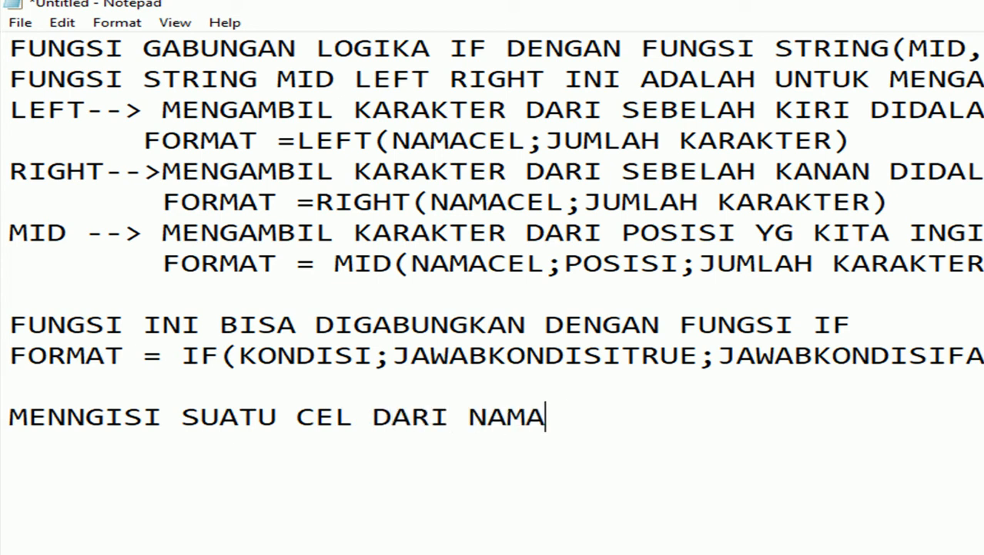
text(PLAT )
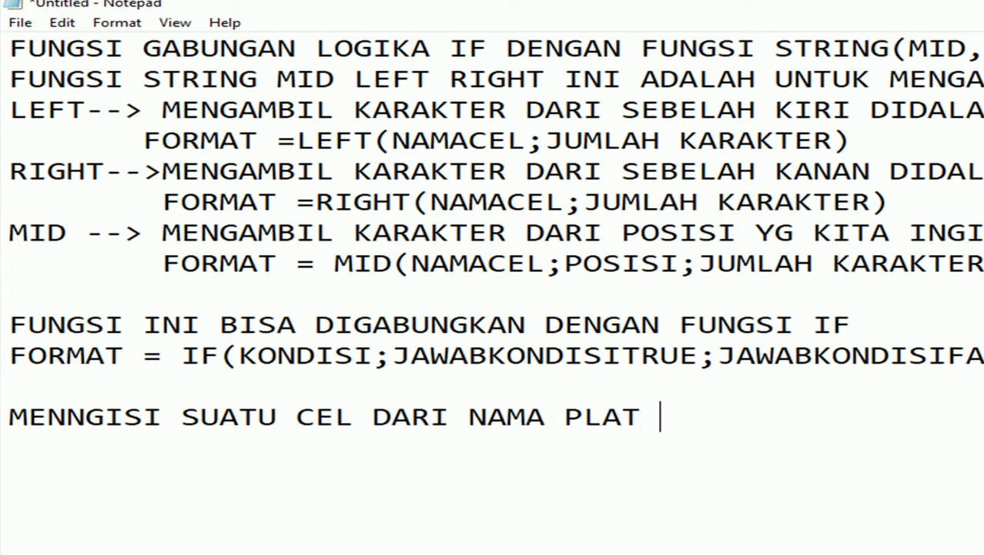
text(KENDARAAN)
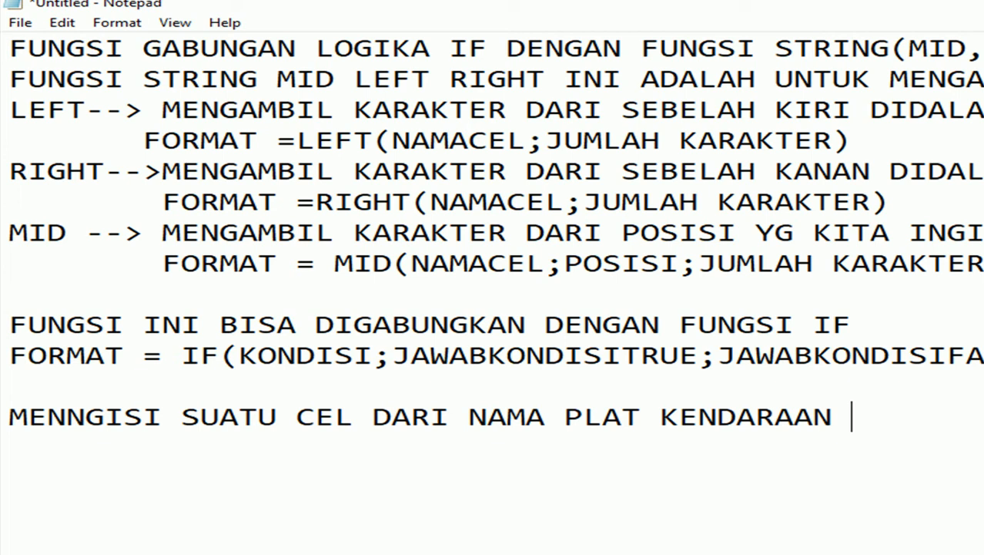
key(Return)
text(KO)
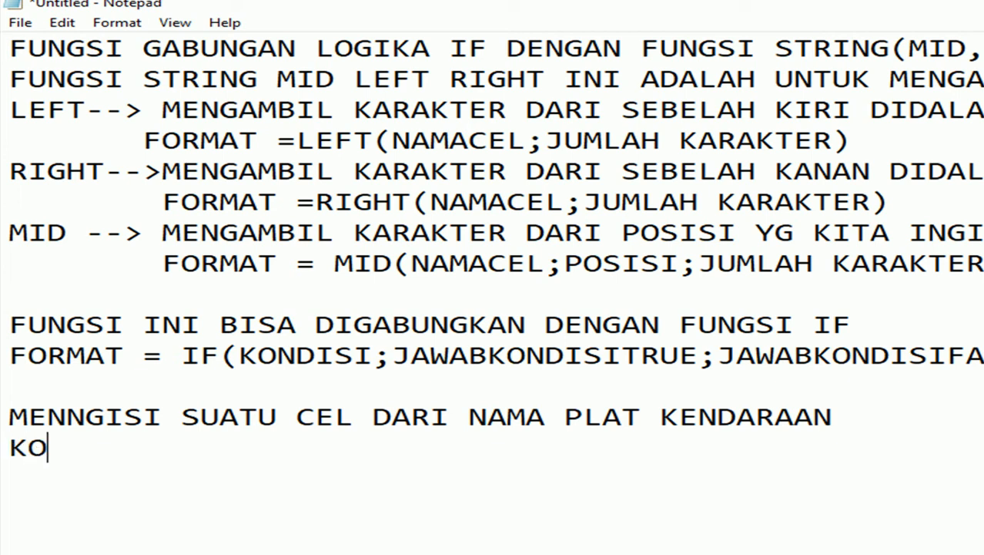
text(NDISI CE)
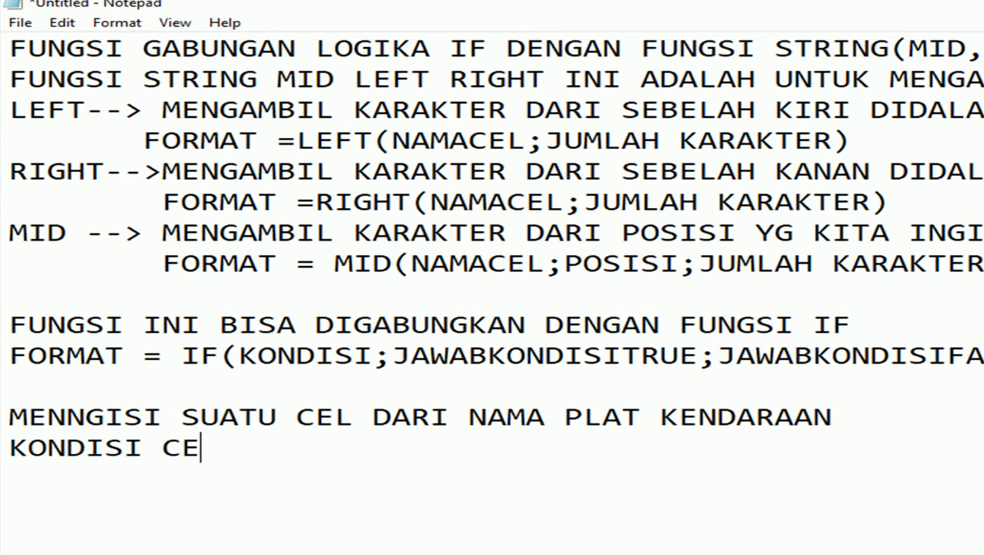
text(L YAITU)
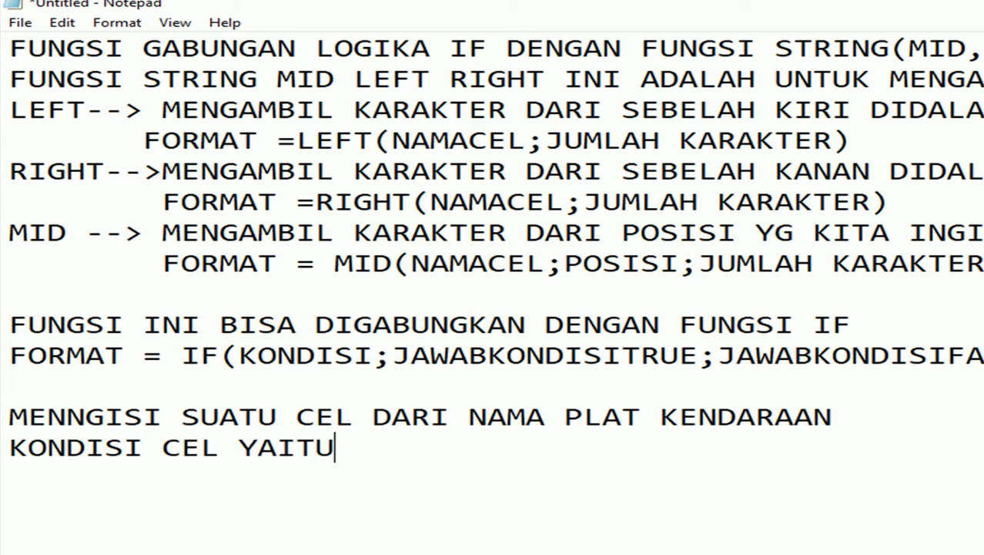
text( BM )
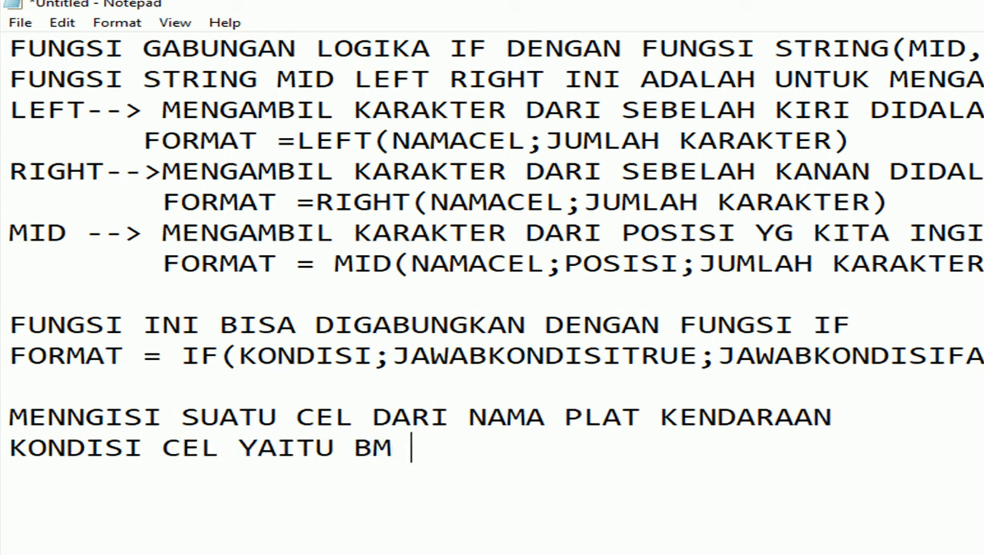
text(dan BA)
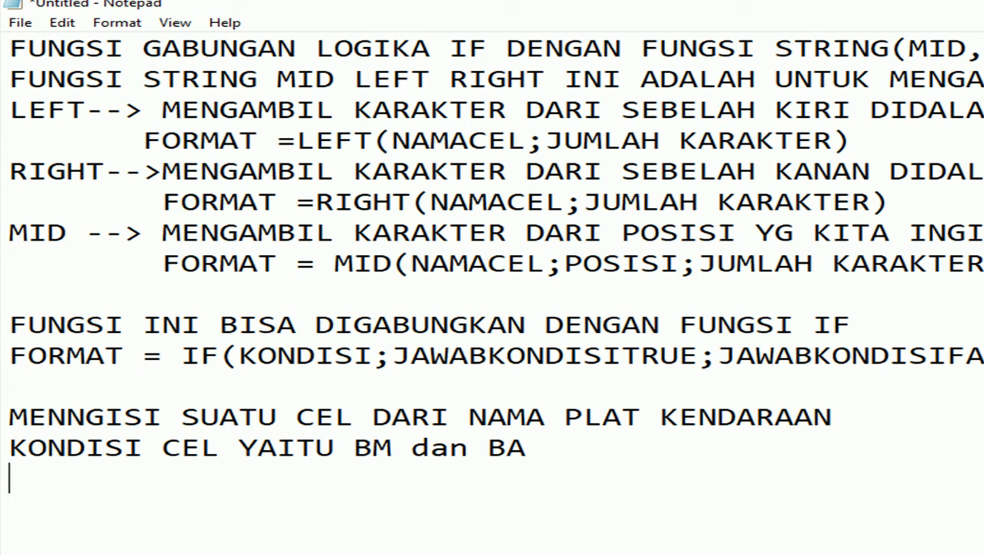
Back in Excel, retitle A1 to NOMOR POLISI and B1 to DAERAH.
key(Return)
key(alt+Tab)
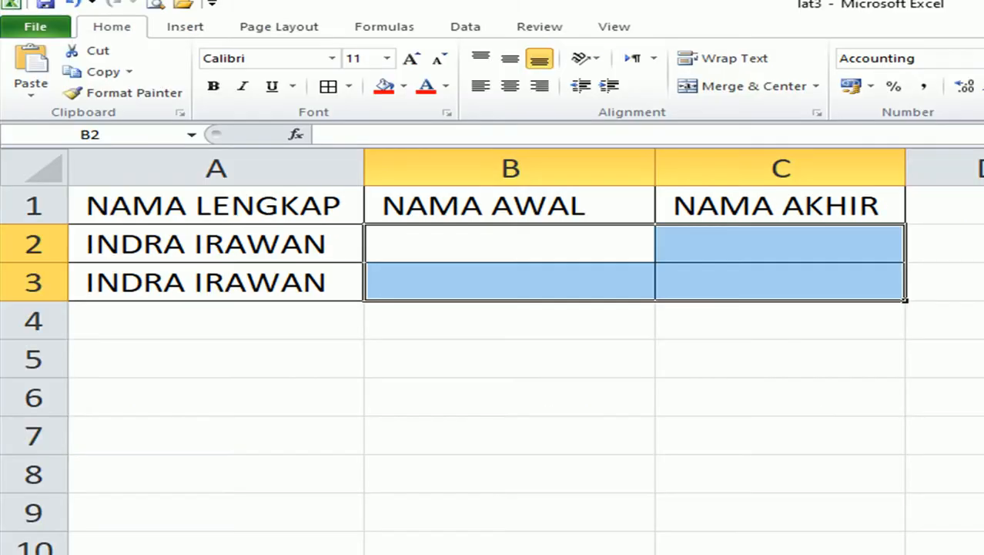
click(183, 204)
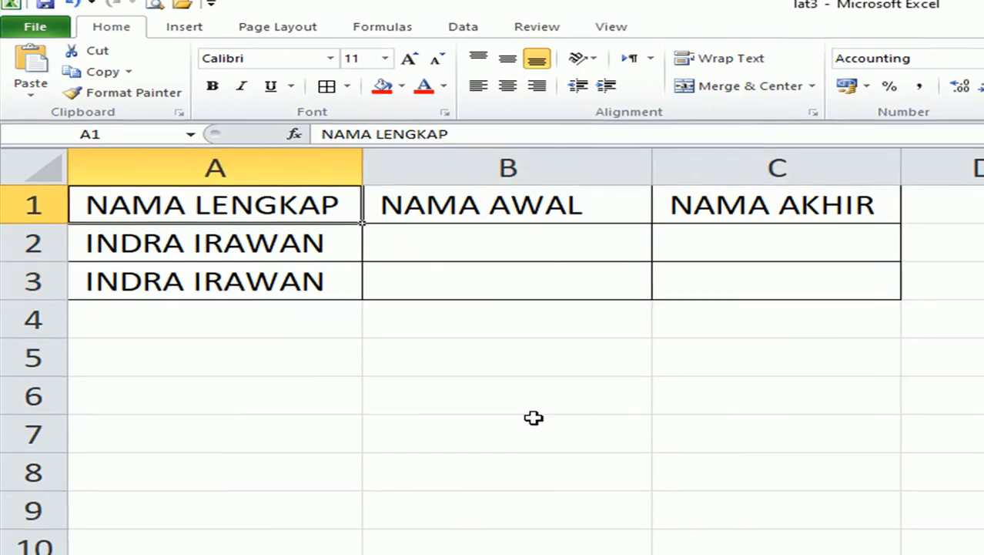
text(NOMOR POLII)
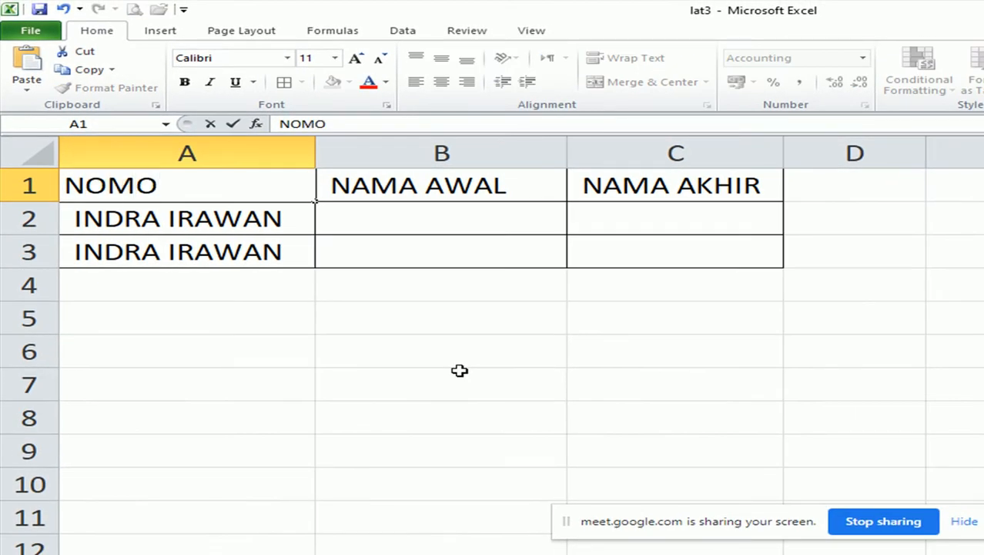
key(BackSpace)
text(SI)
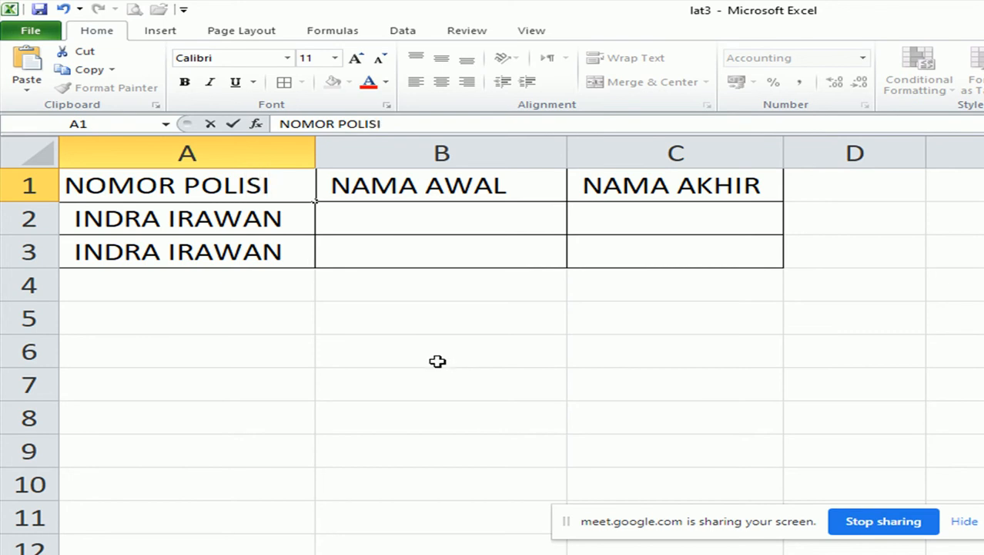
click(423, 180)
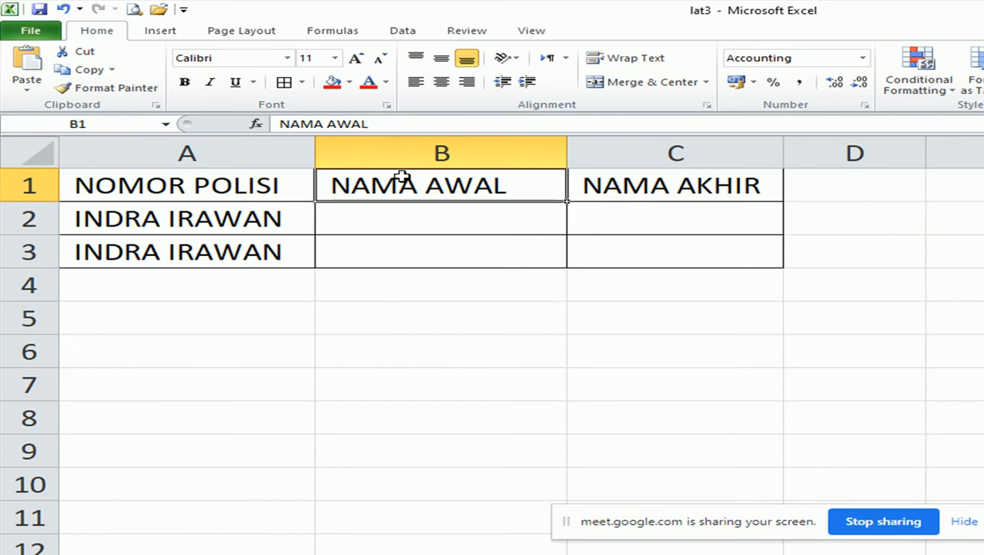
text(DAERAH)
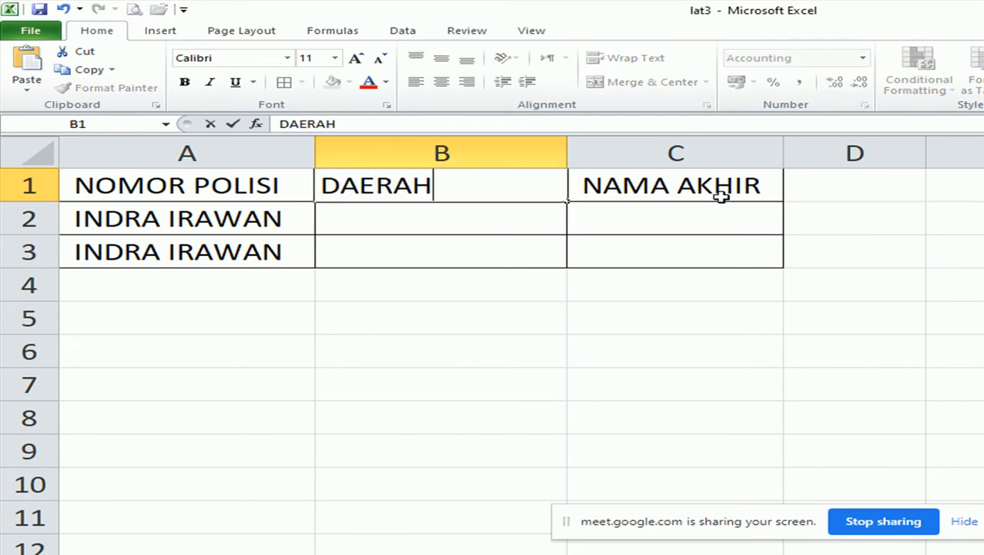
Clear the NAMA AKHIR header in C1 and the old names in A2:A3.
click(694, 199)
key(Delete)
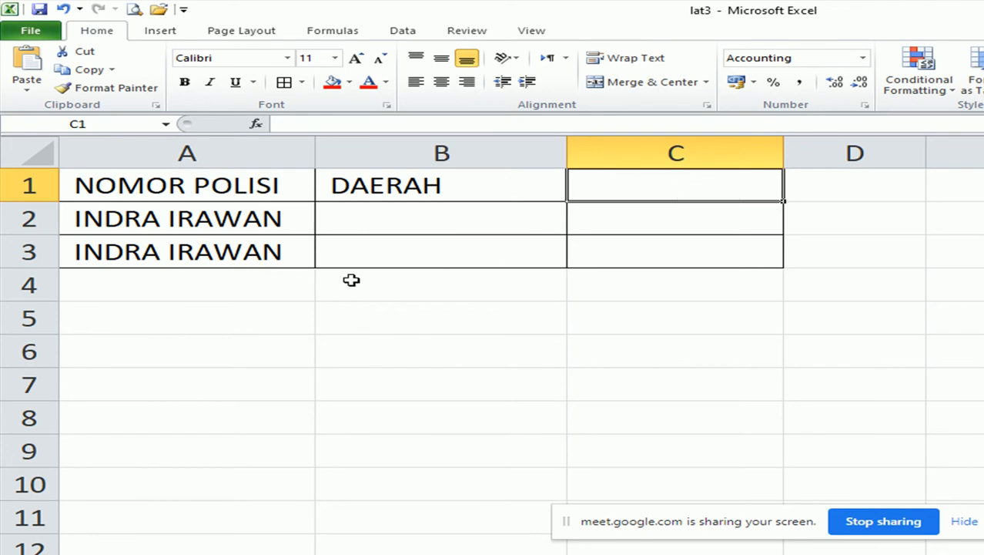
drag(219, 215, 220, 251)
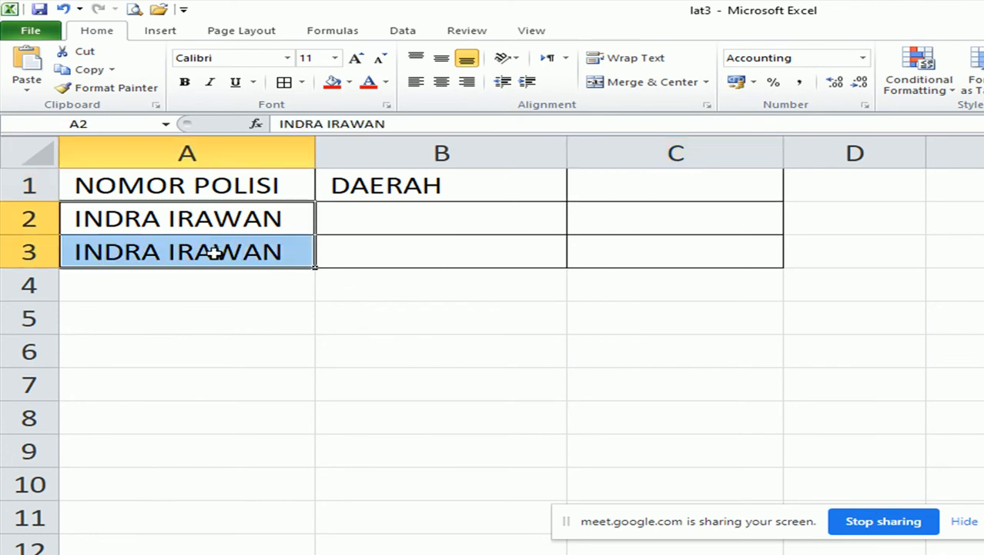
key(Delete)
click(413, 473)
click(143, 226)
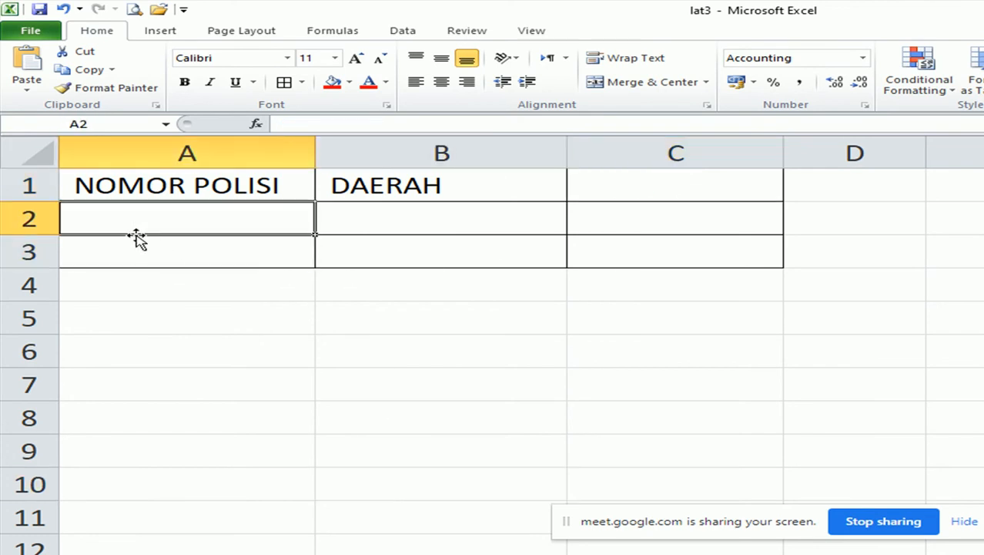
Enter plates BM0987TR, BM4567KT, BA2345JT, BM1256KY and BA4567UI down A2:A6.
text(BM0987)
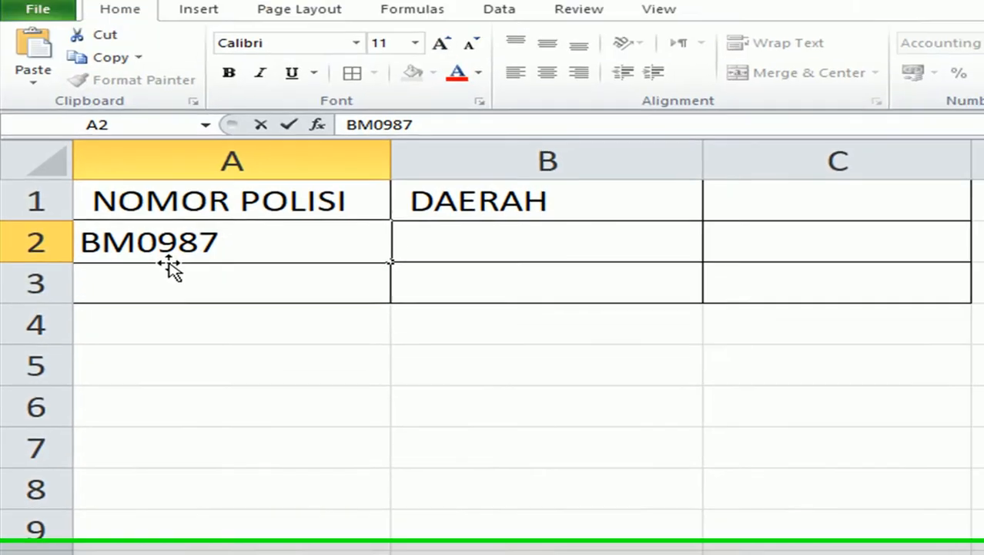
text(TR)
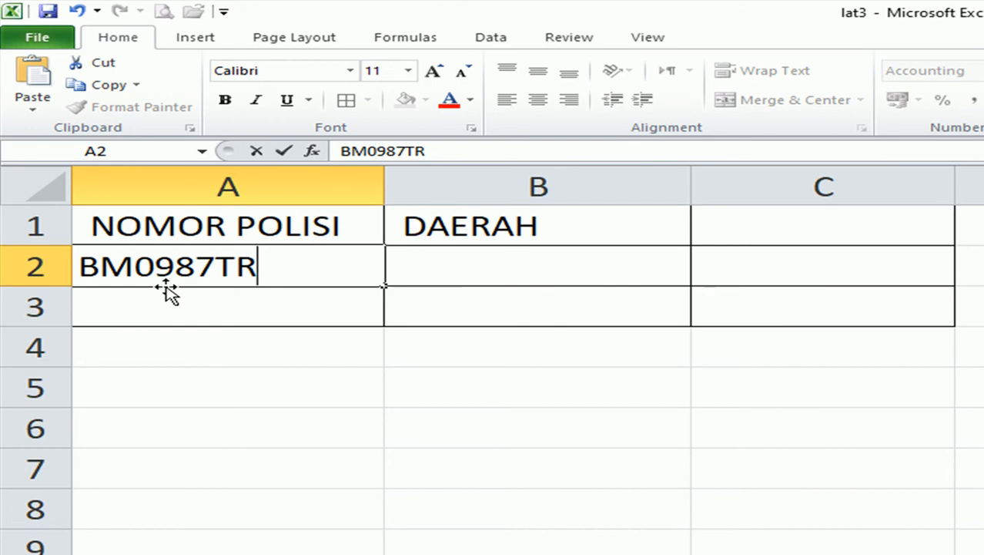
key(Return)
text(BM)
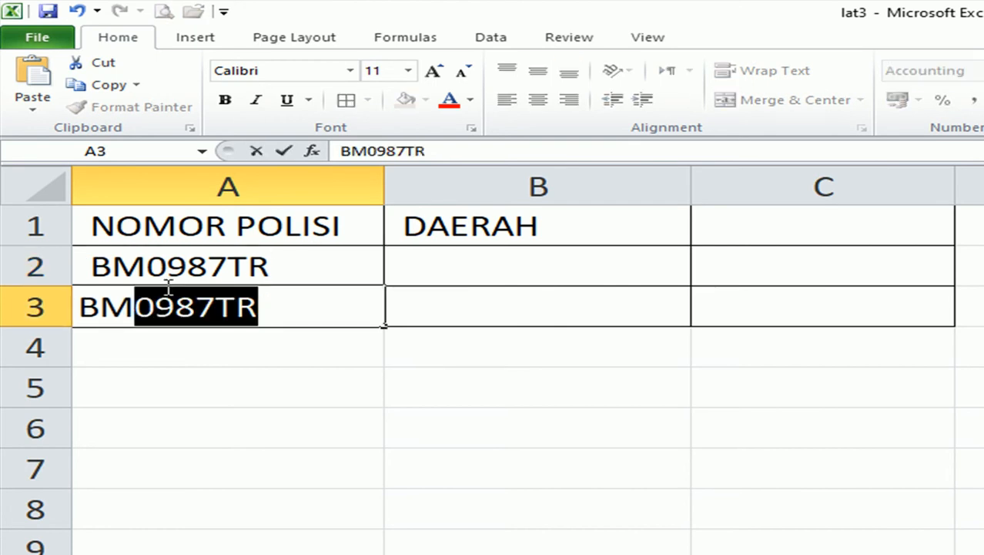
text(4567)
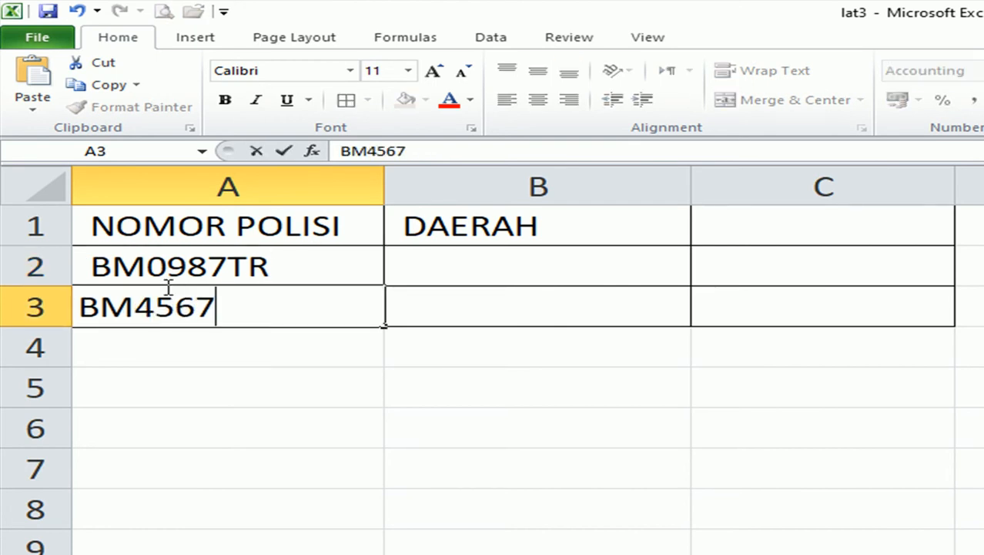
text(KT)
key(Return)
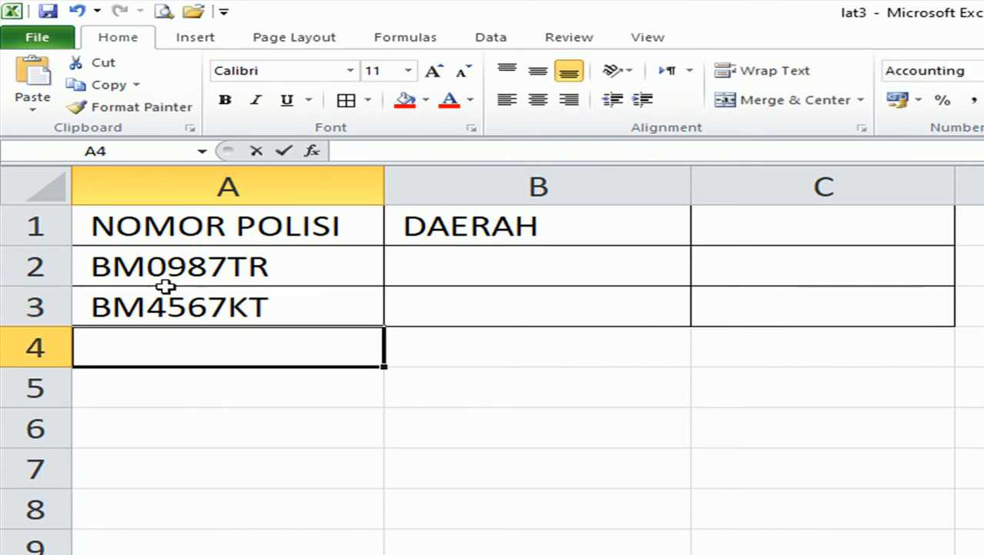
text(BA23)
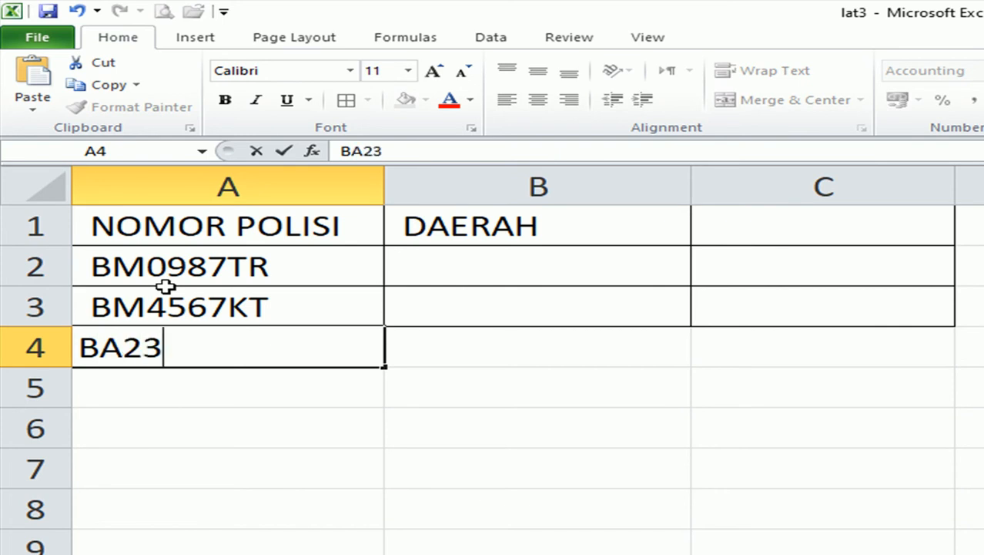
text(45JT)
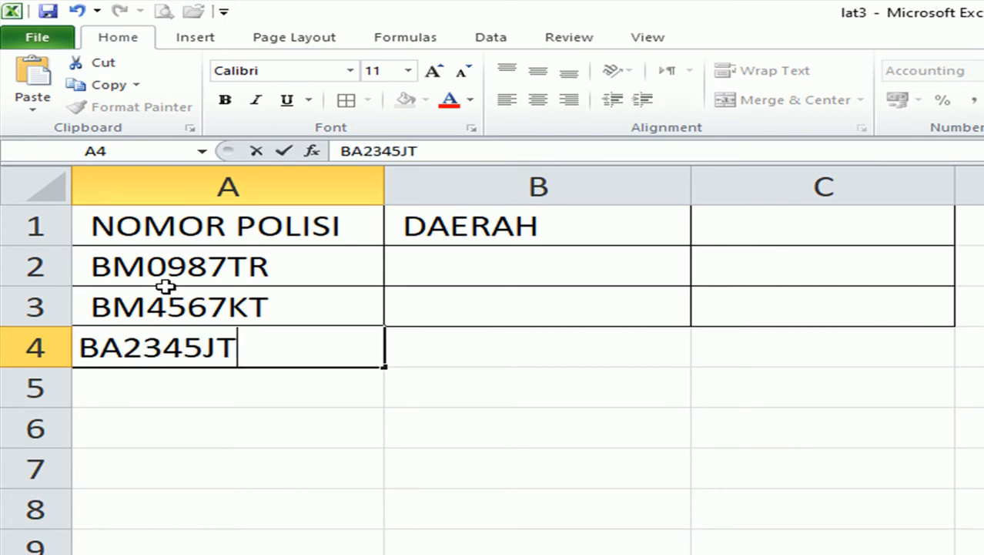
key(Return)
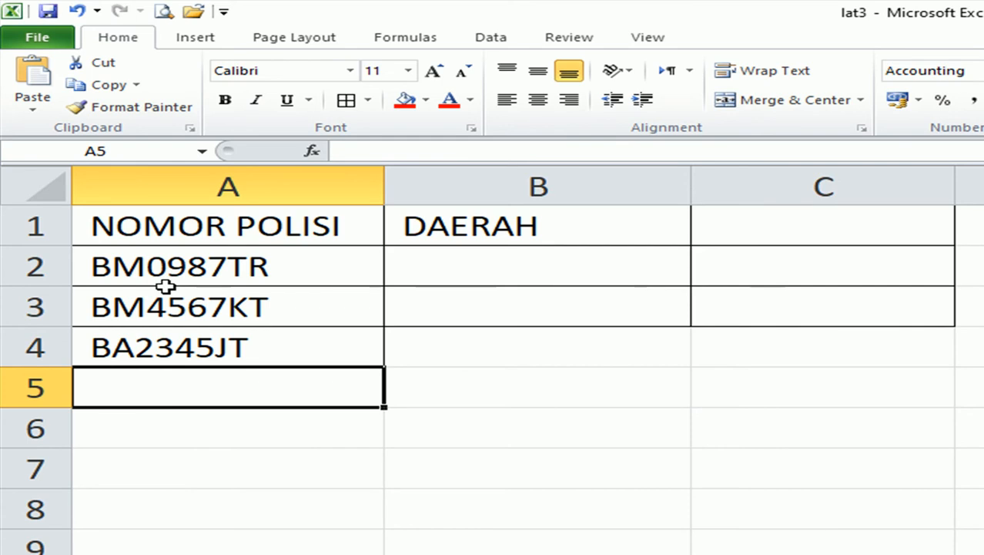
text(BM)
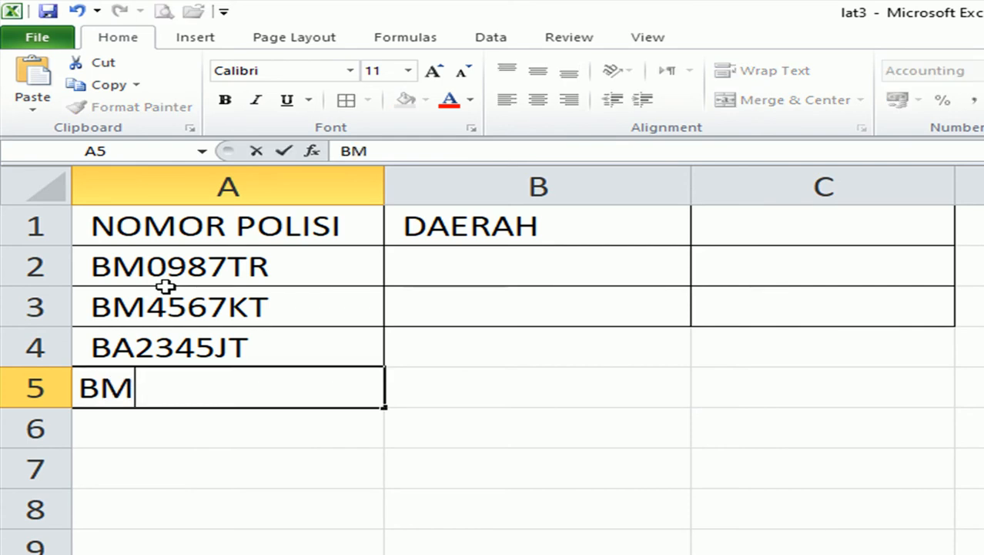
text(1256)
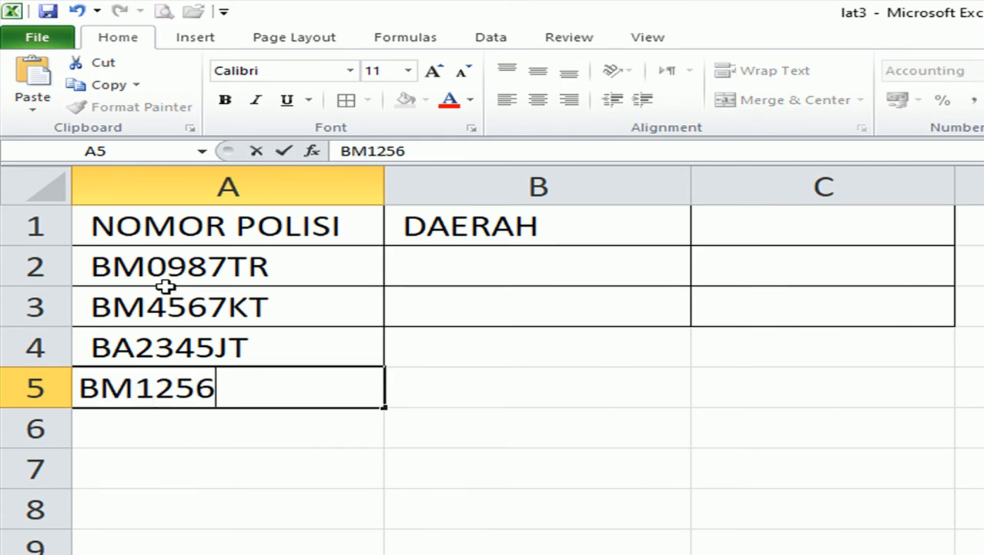
text(KY)
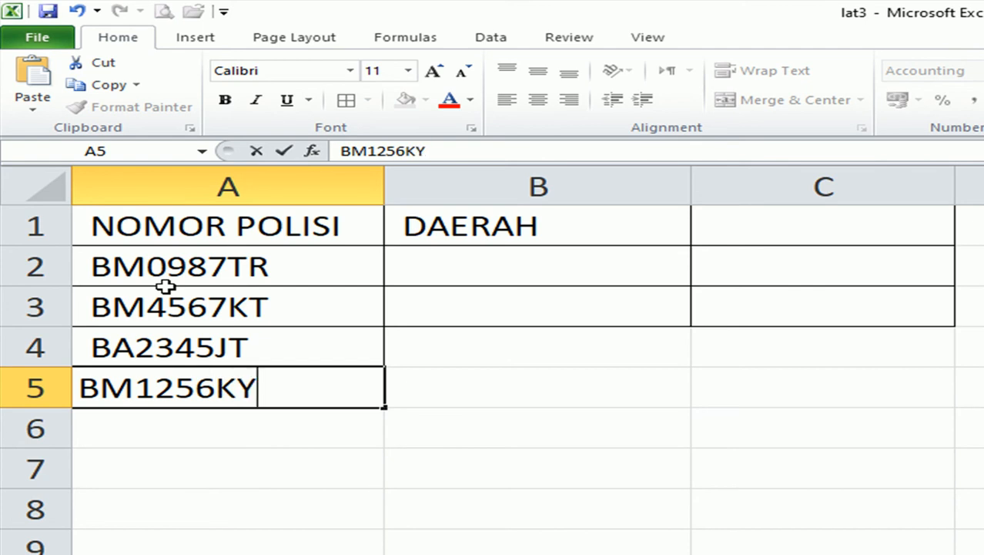
key(Return)
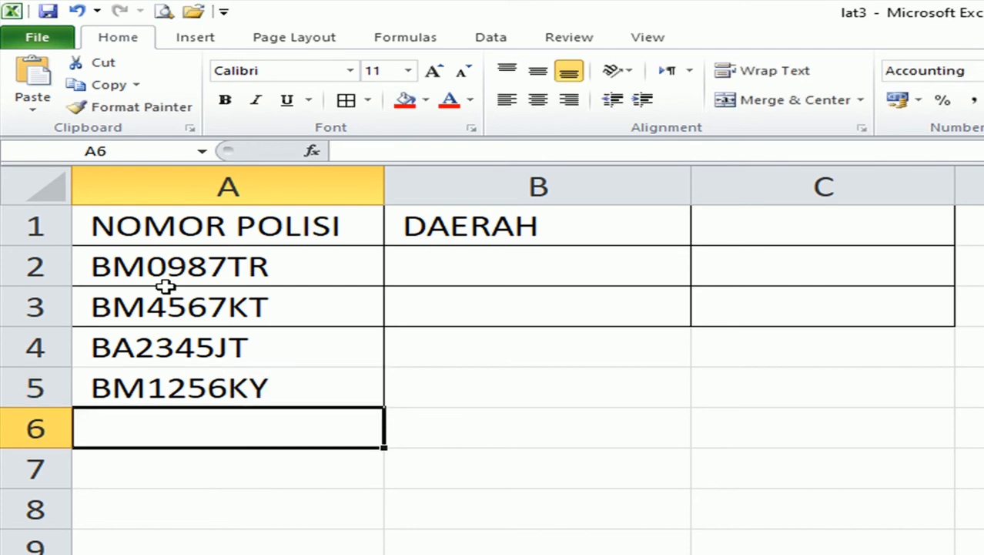
text(BA)
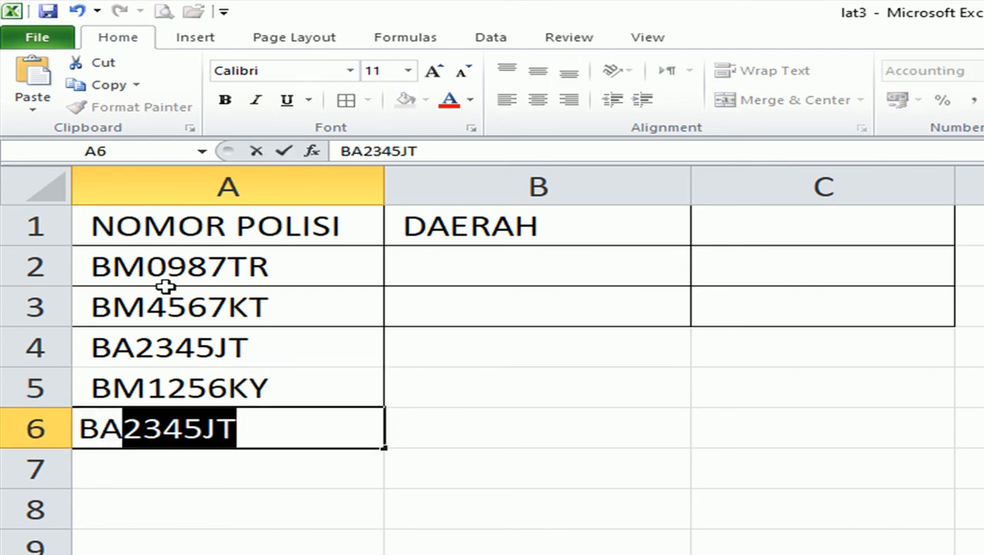
text(4567)
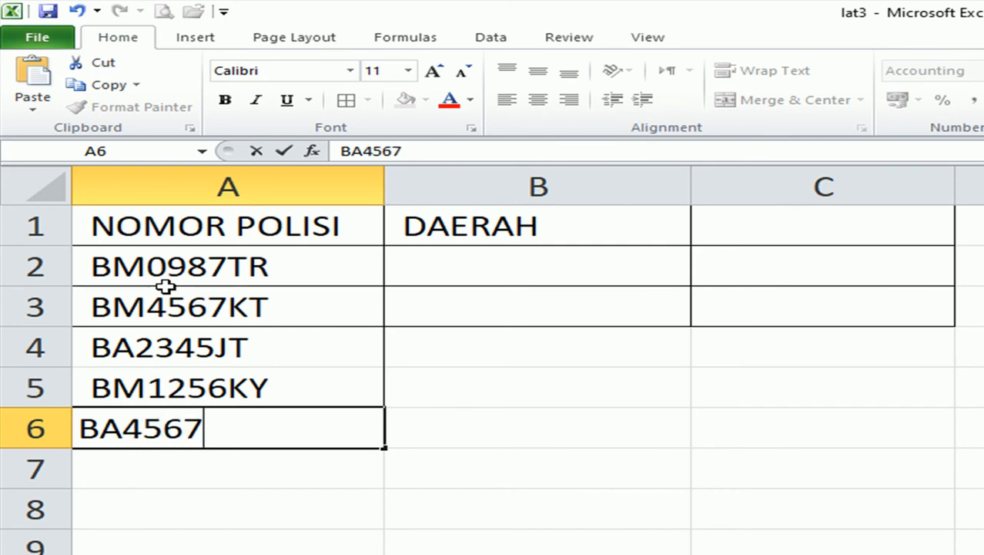
text(UI)
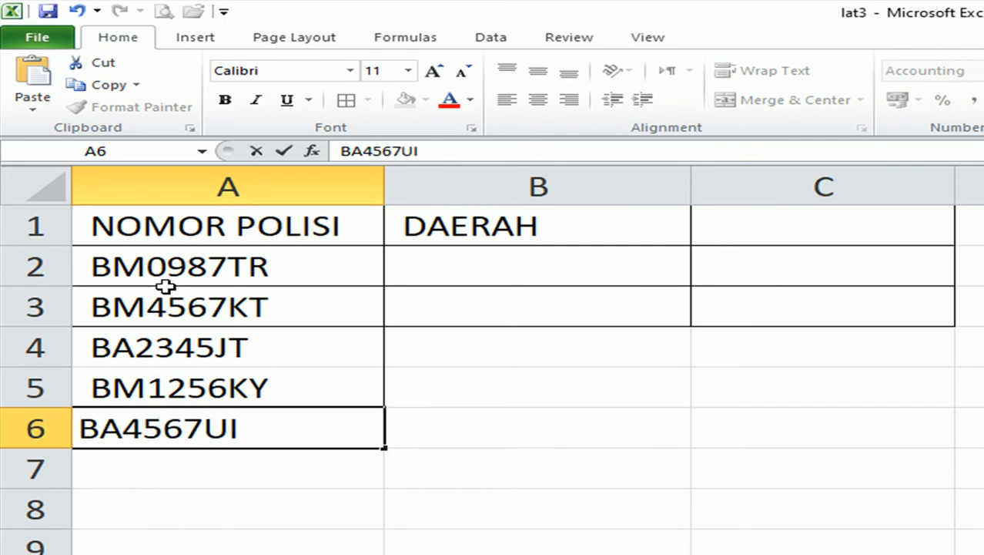
click(515, 474)
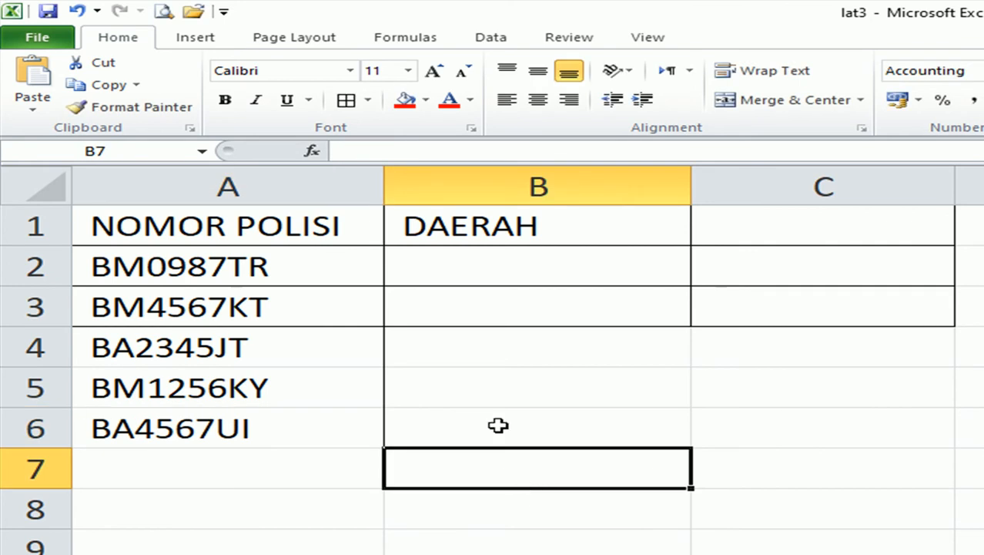
Apply All Borders to the table range A1:B6.
click(126, 222)
drag(126, 222, 551, 425)
click(343, 101)
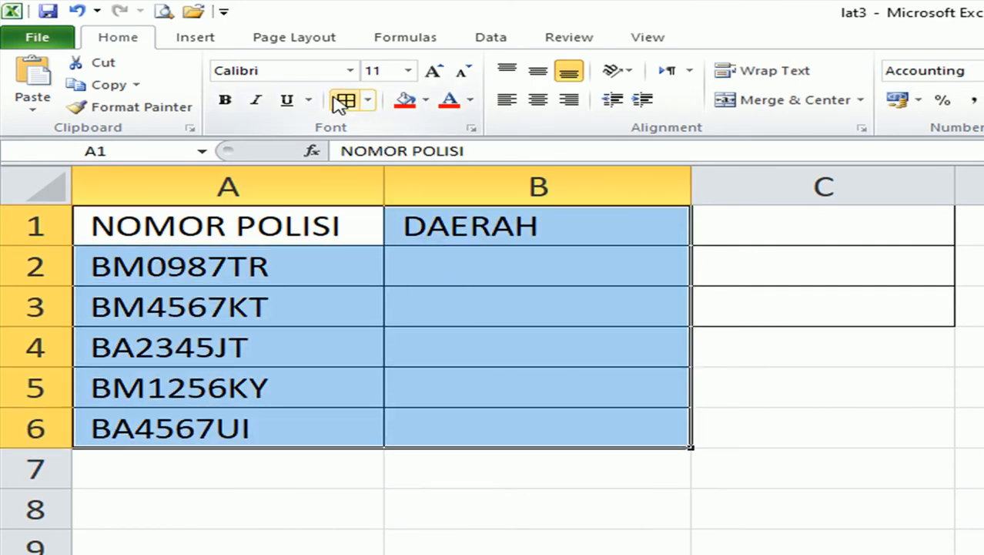
click(556, 360)
click(150, 264)
double_click(139, 265)
drag(136, 265, 70, 264)
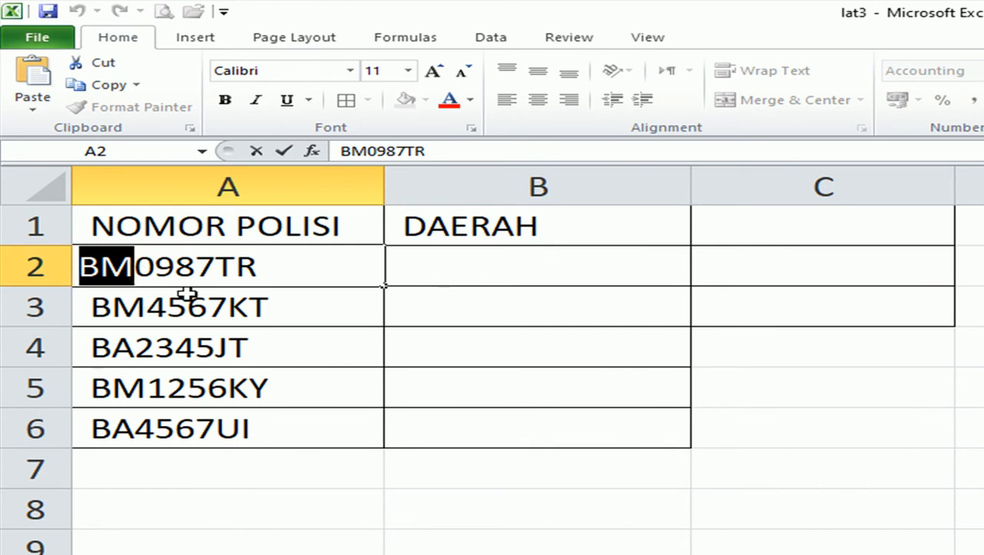
click(139, 257)
drag(137, 266, 44, 262)
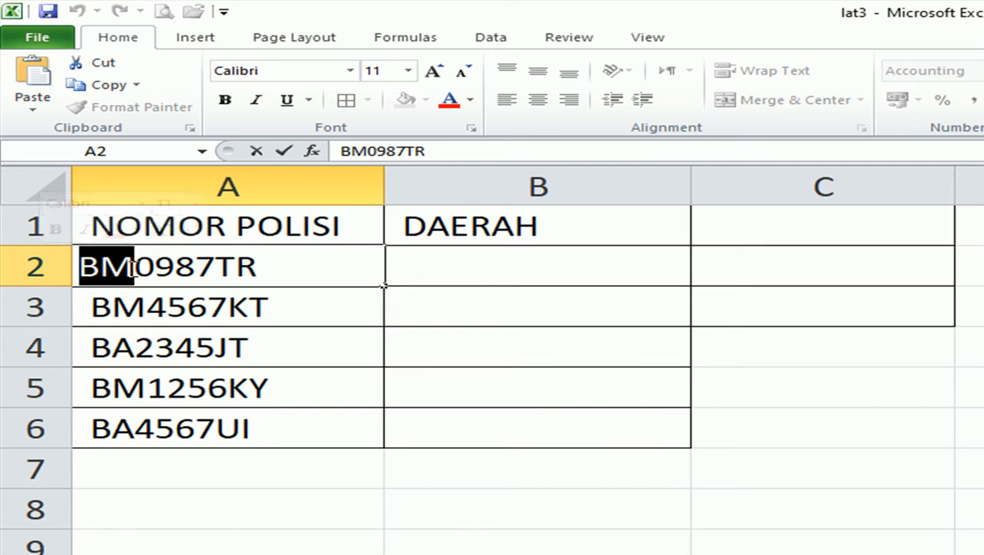
click(266, 341)
click(491, 273)
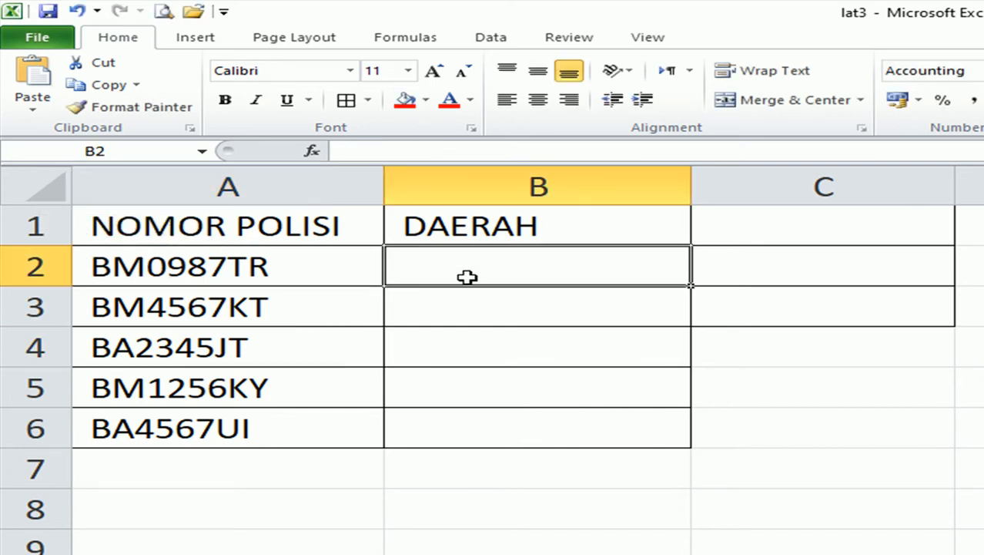
Begin B2's formula with the prefix test =IF(LEFT(A2;2)="BM";.
text(=i)
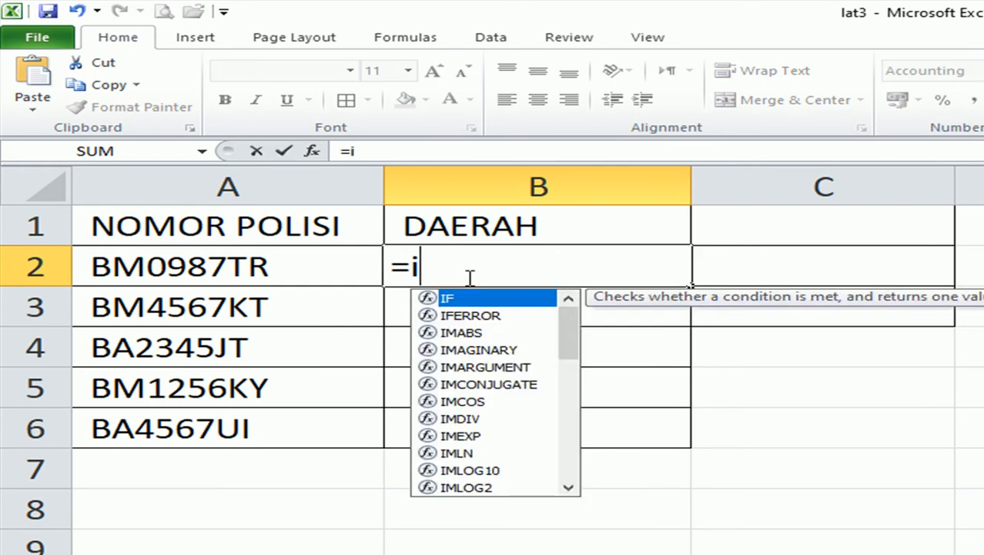
text(f()
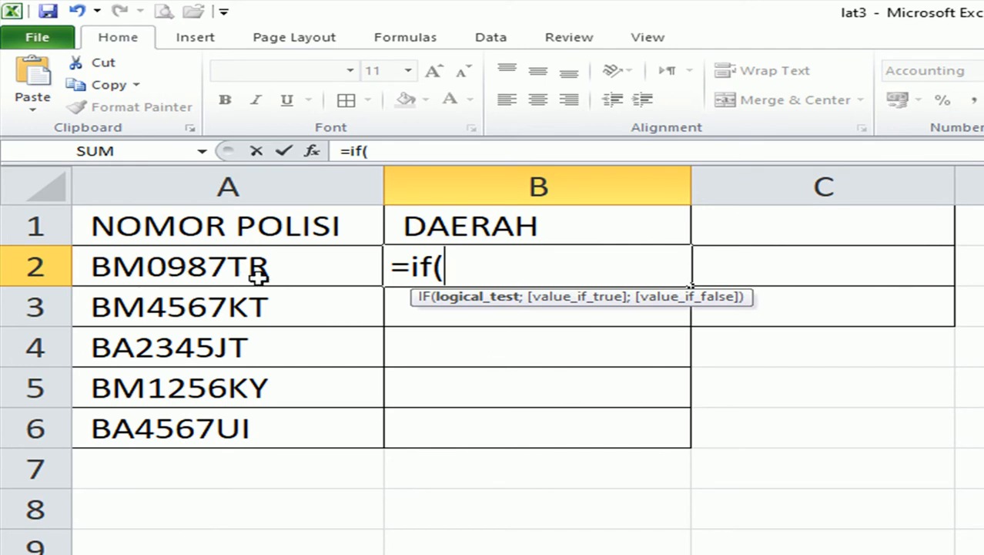
click(191, 259)
key(BackSpace)
key(BackSpace)
text(left)
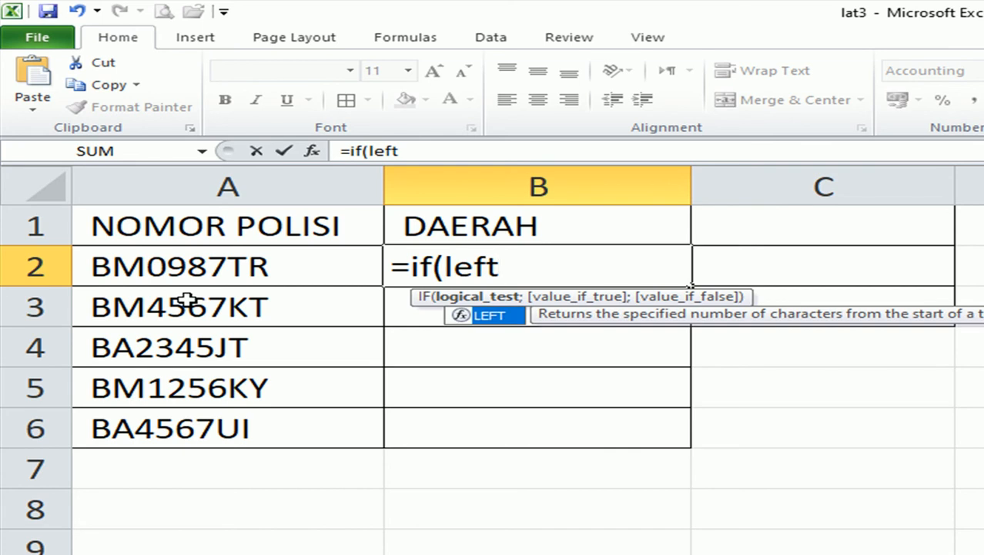
text(()
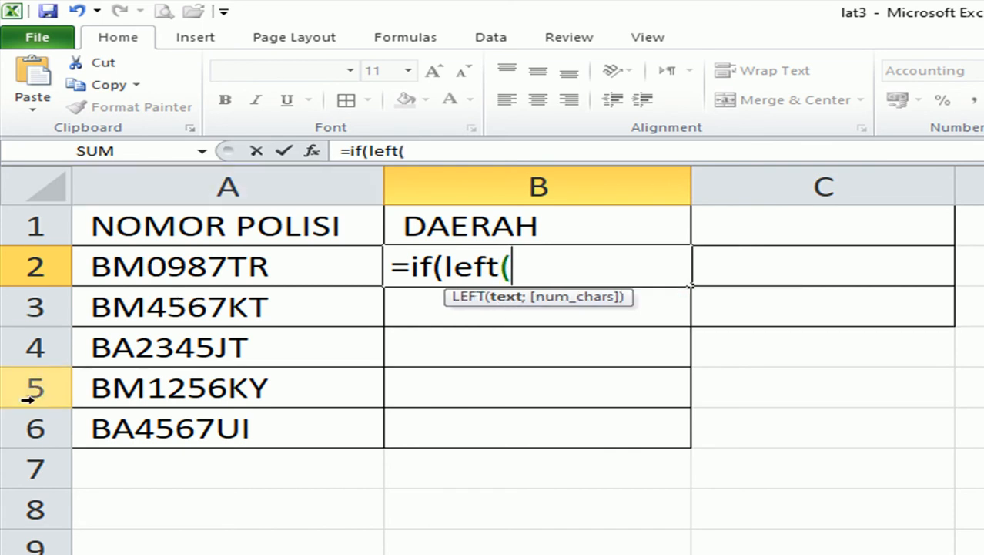
click(131, 266)
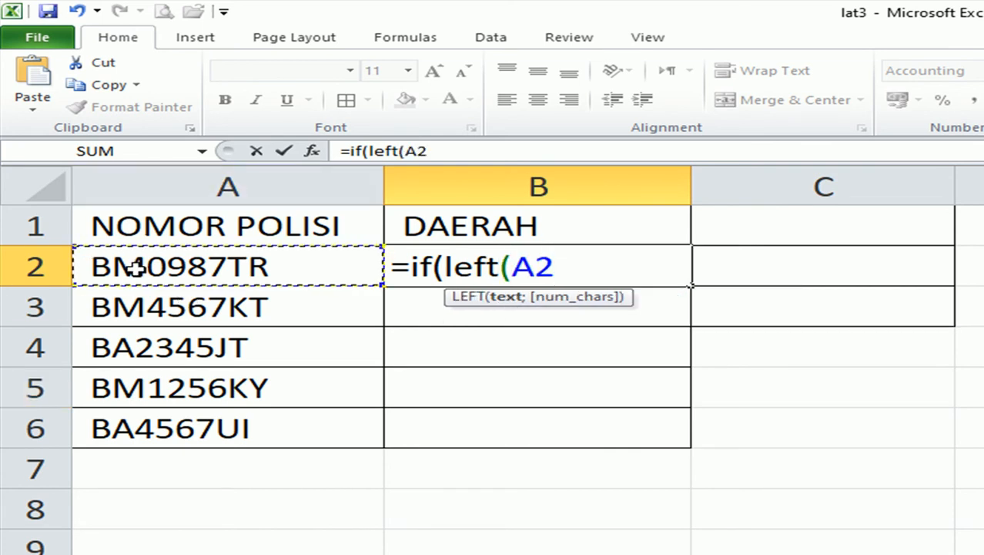
text(;)
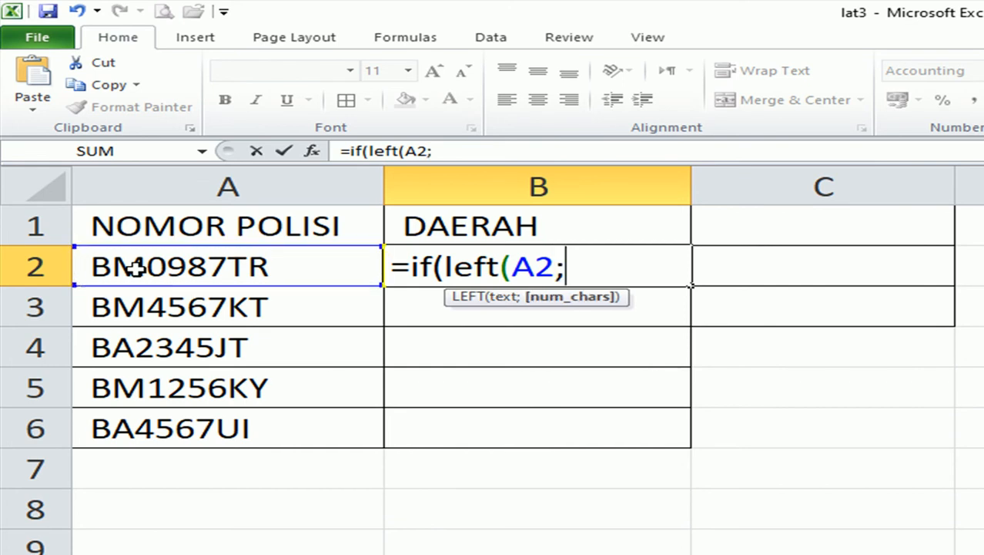
text(2))
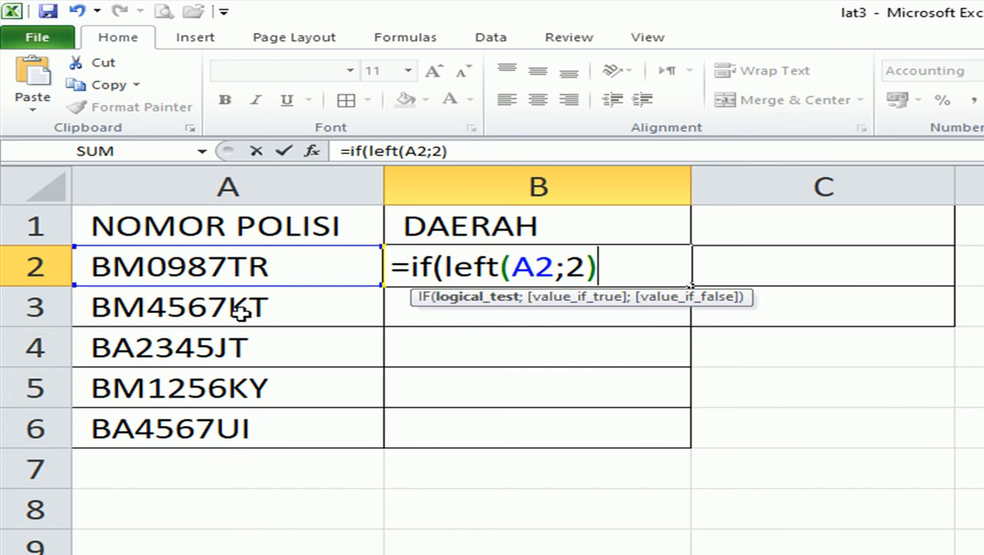
text(="BN)
key(BackSpace)
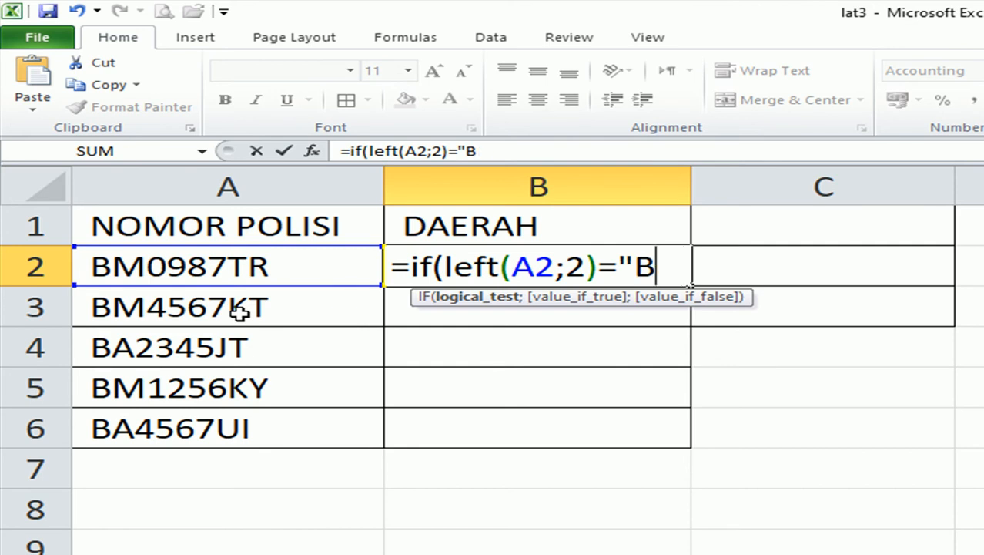
text(M";)
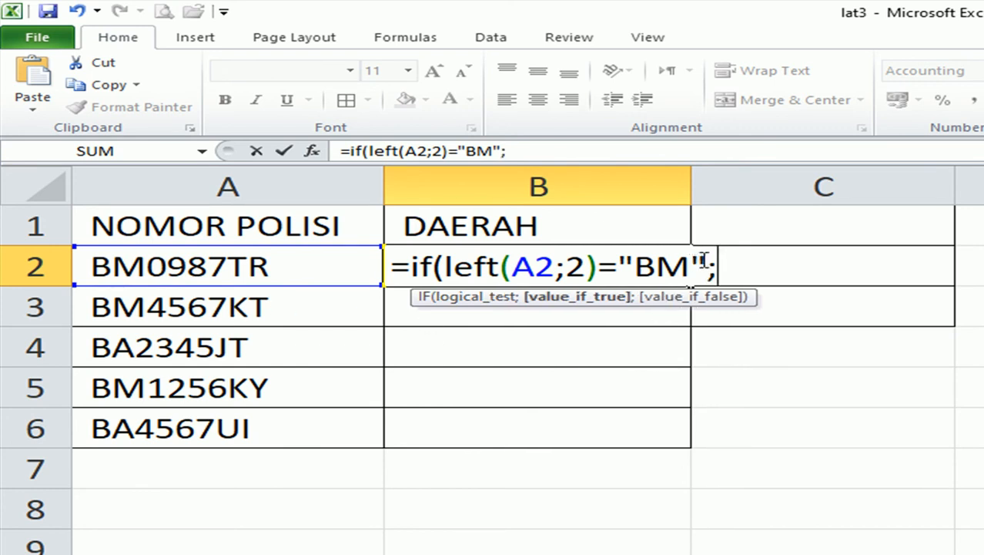
Finish the IF with results "RIAU" and "SUMBAR" and enter it.
drag(703, 260, 442, 257)
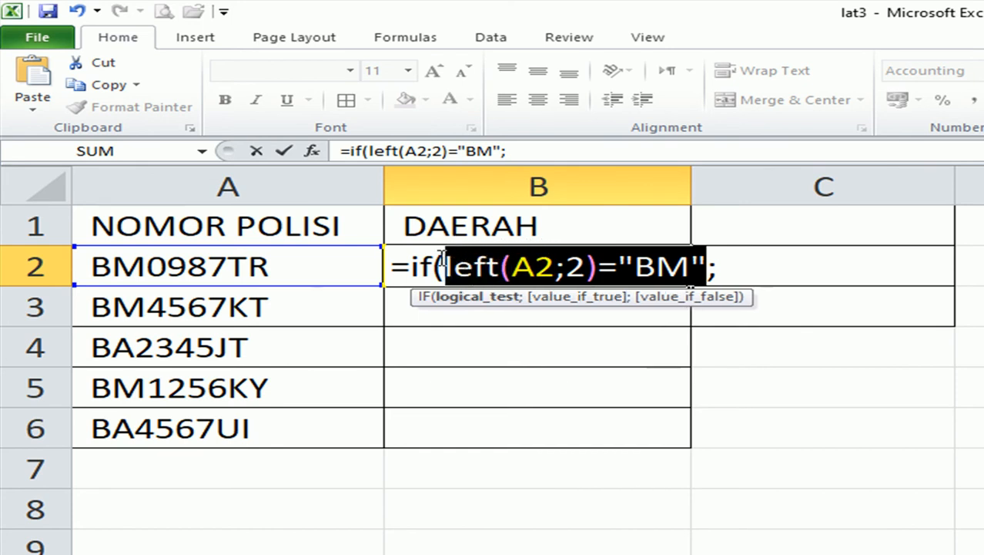
click(697, 268)
click(722, 267)
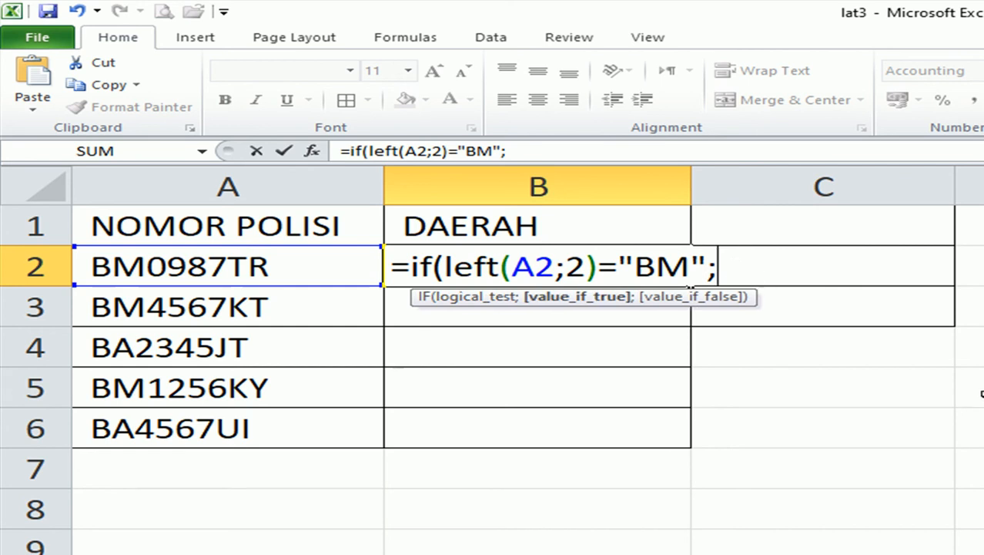
text(")
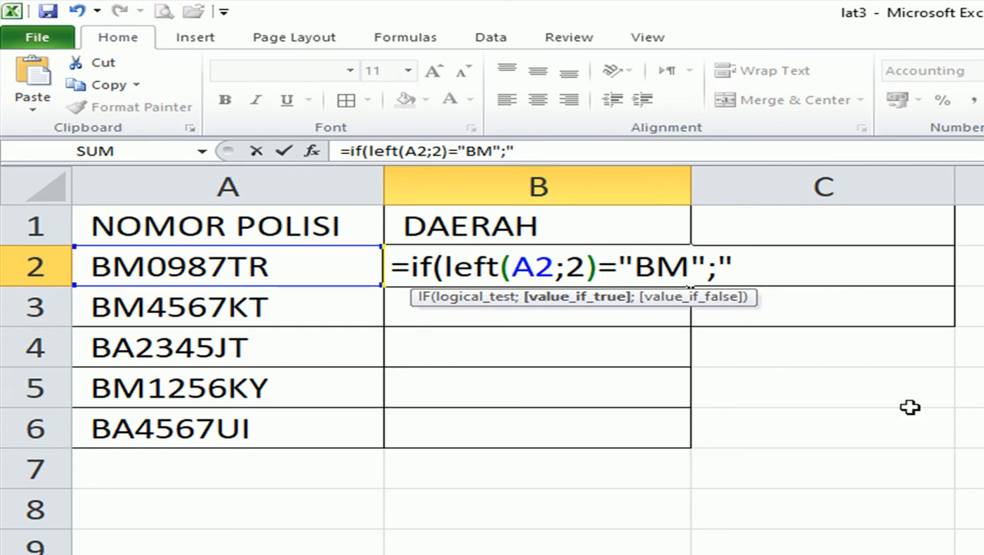
text(RIA)
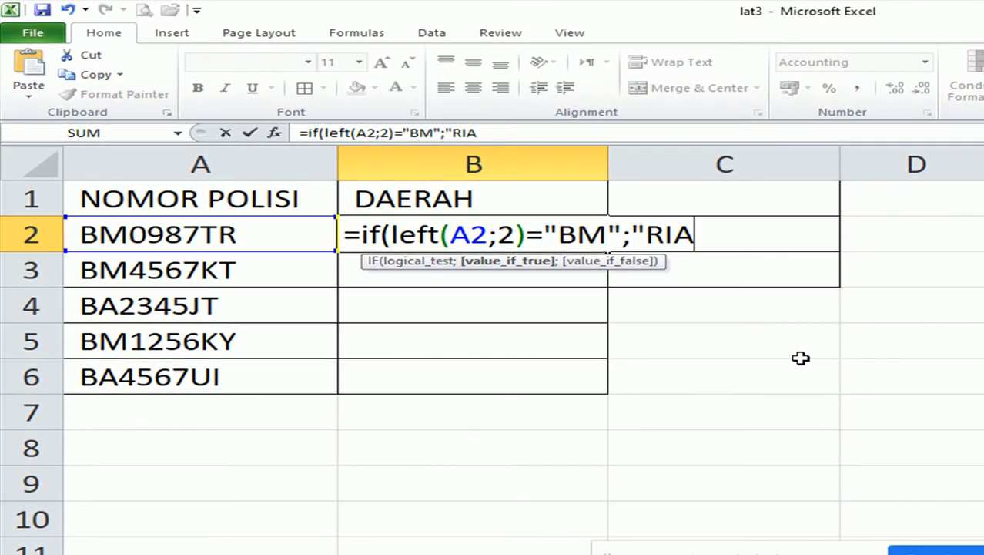
text(U")
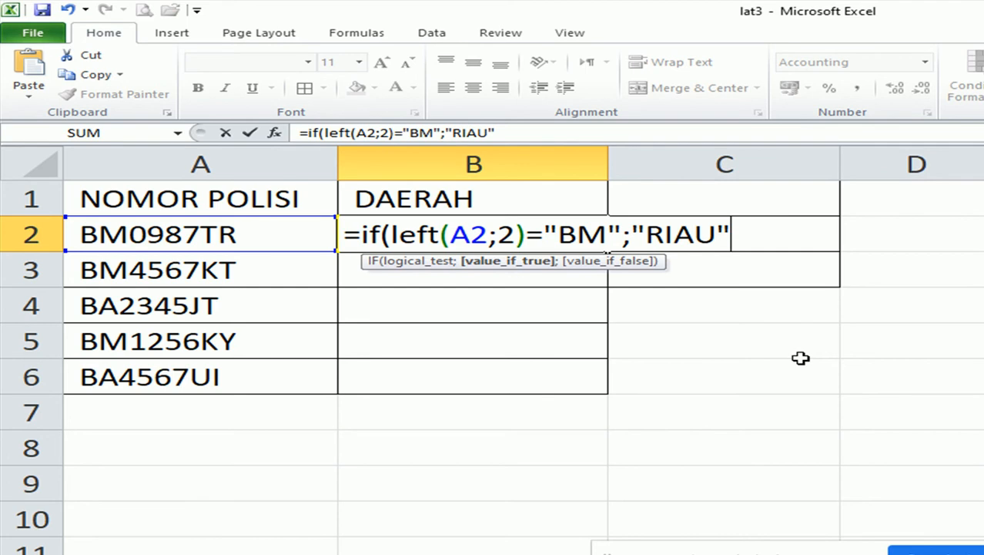
text(;")
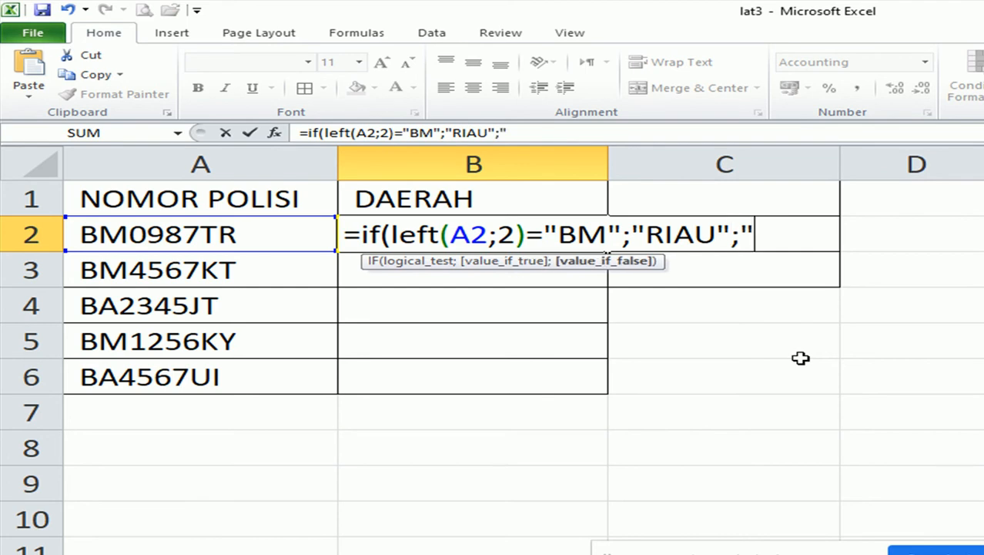
text(SU)
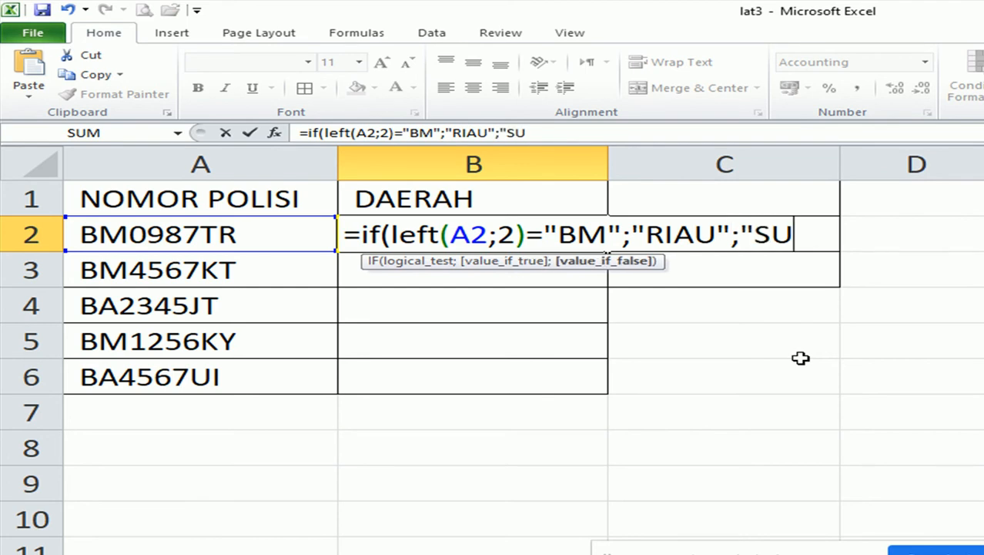
text(MBAR)
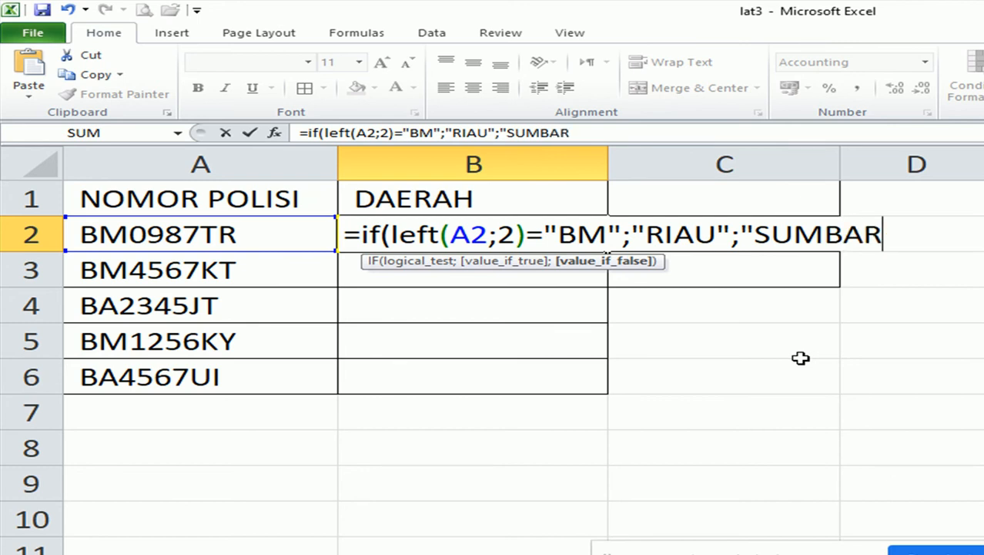
text("))
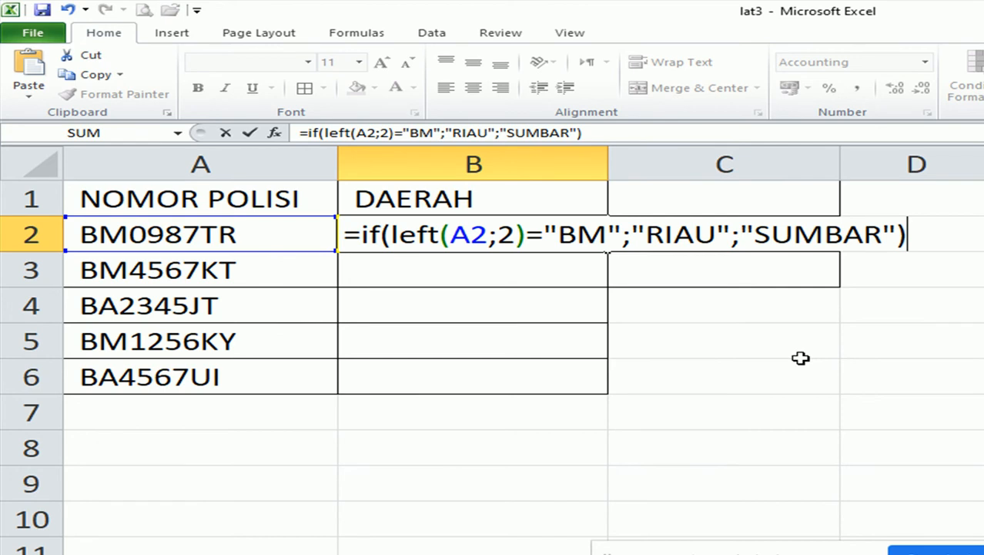
key(Return)
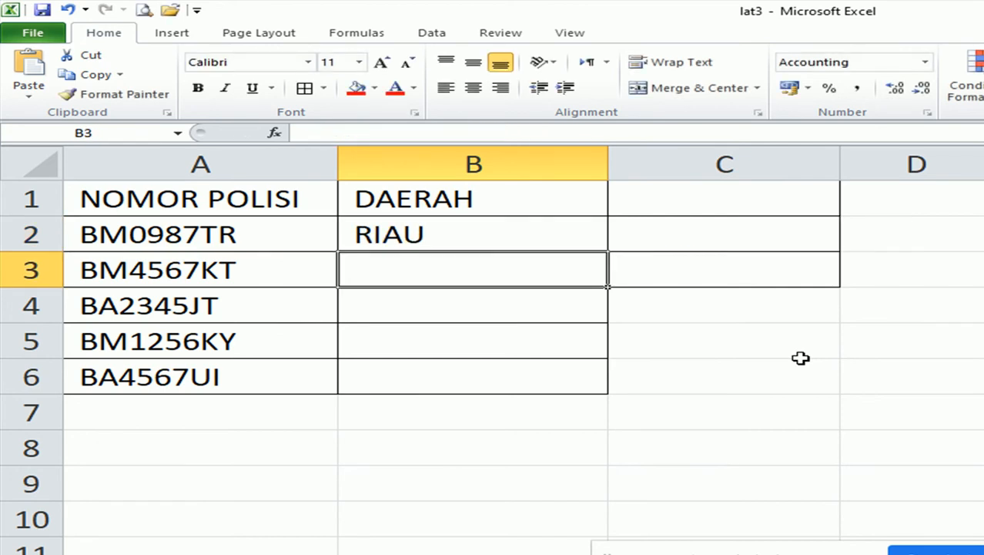
Review B2's formula, pointing out its A2 reference, and leave it unchanged.
click(454, 242)
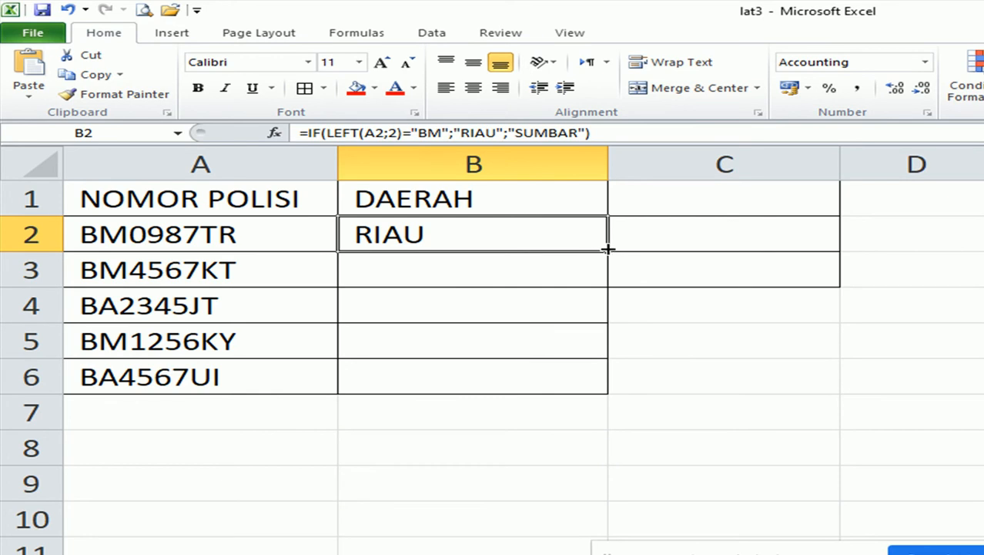
double_click(523, 244)
drag(516, 234, 475, 233)
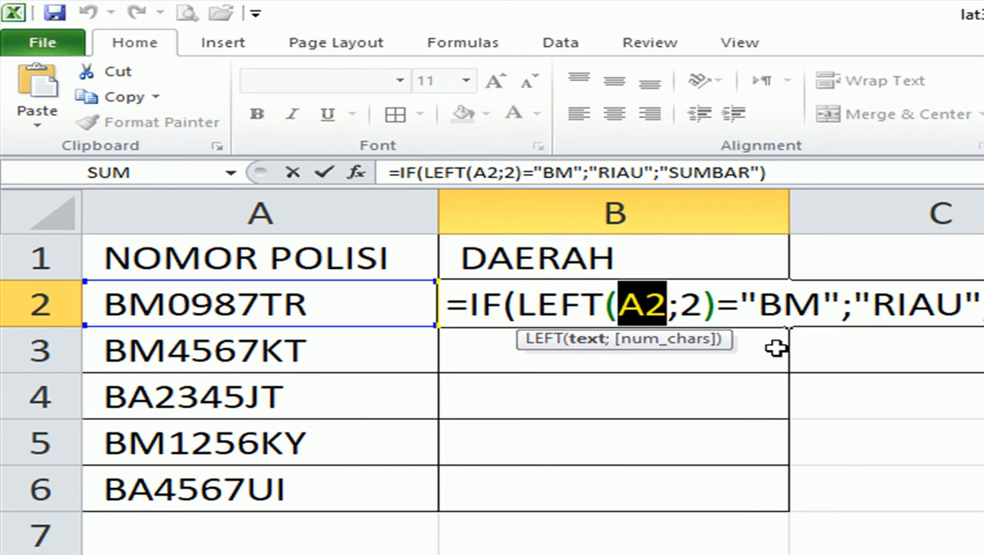
key(Return)
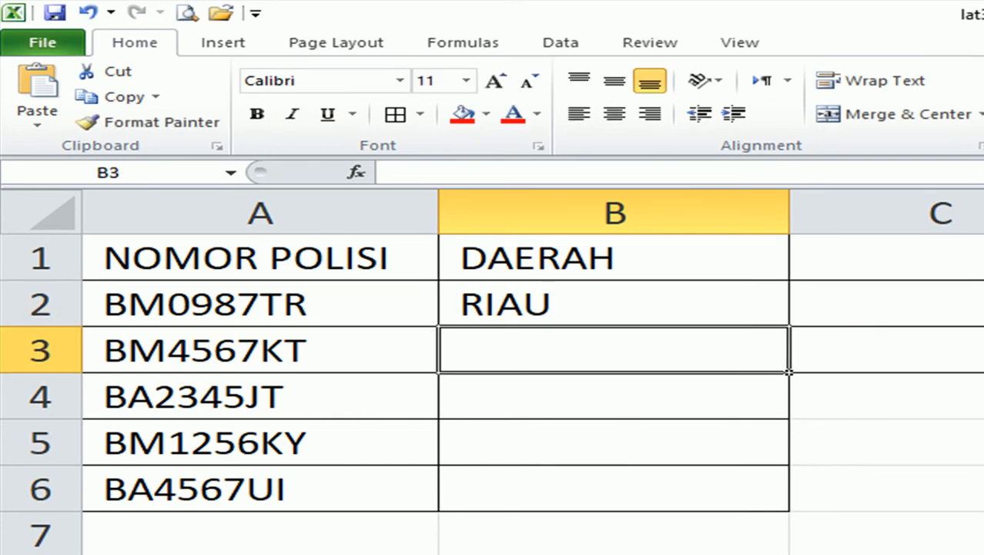
Fill B2's IF formula down to B6, giving RIAU, RIAU, SUMBAR, RIAU, SUMBAR.
click(623, 309)
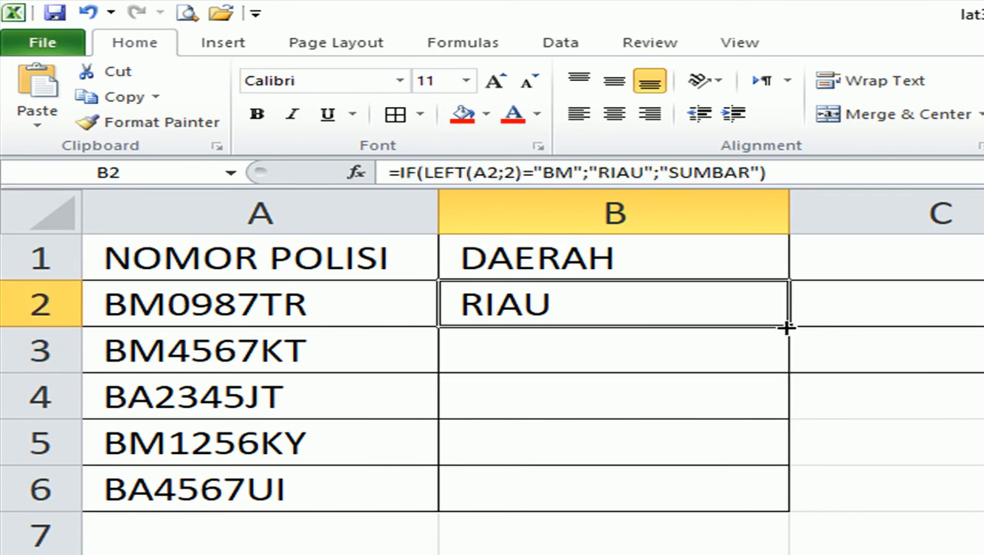
drag(789, 327, 763, 508)
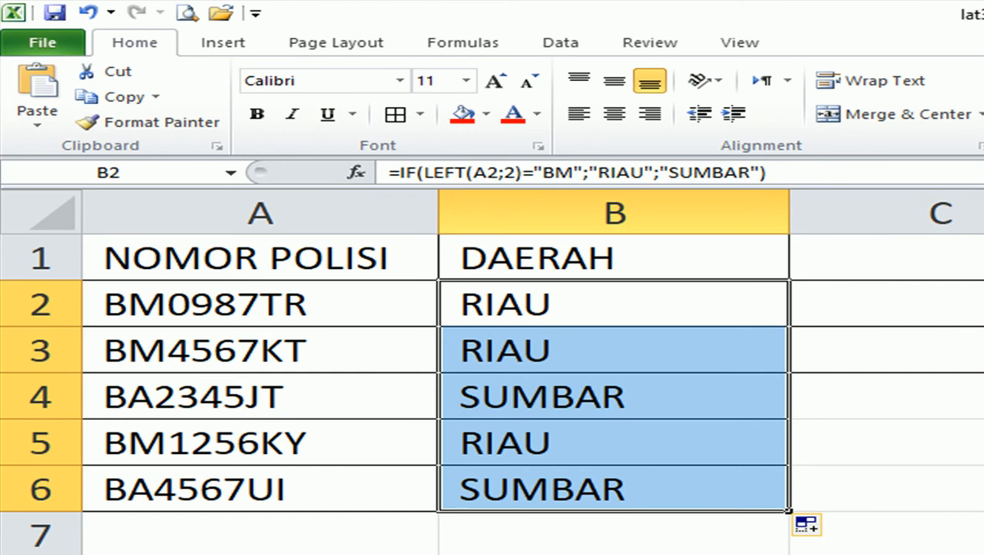
double_click(574, 293)
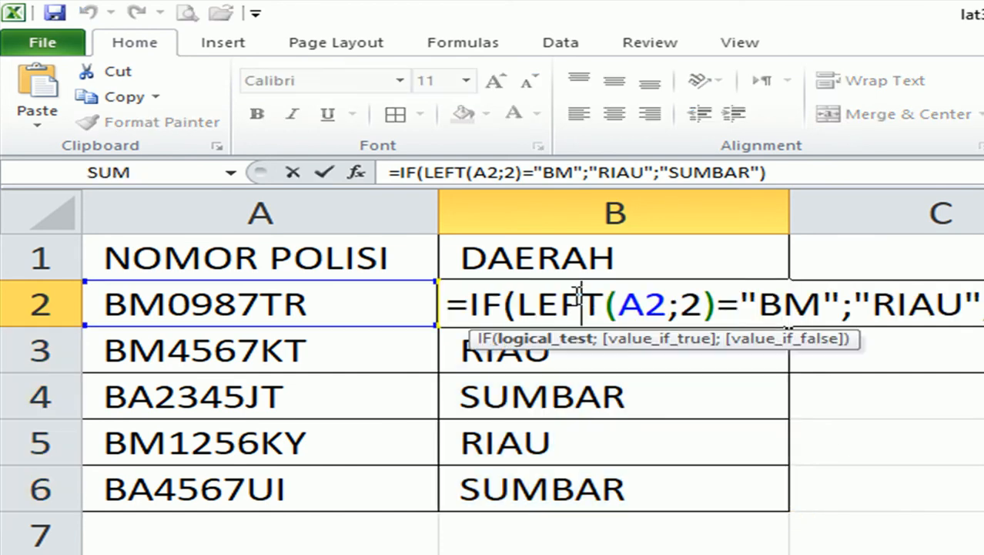
Change B2's formula to =IF(MID(A2;1;2)="BM";"RIAU";"SUMBAR") in place of LEFT(A2;2).
drag(603, 305, 536, 306)
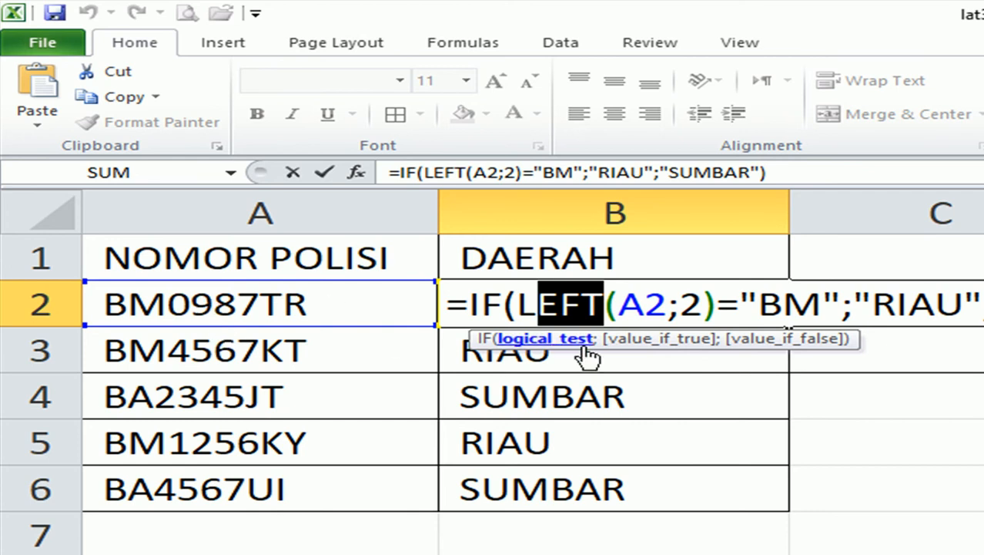
click(597, 303)
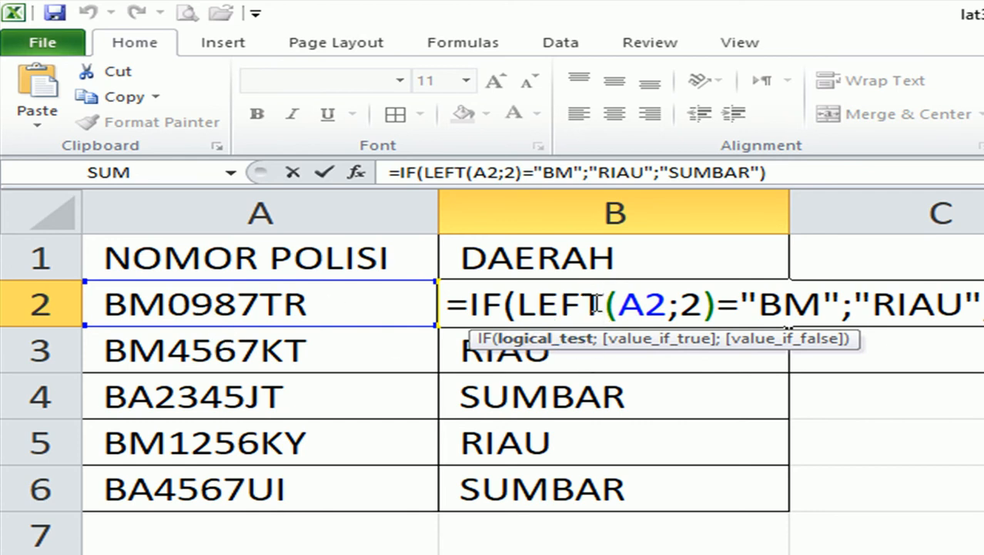
drag(597, 304, 516, 303)
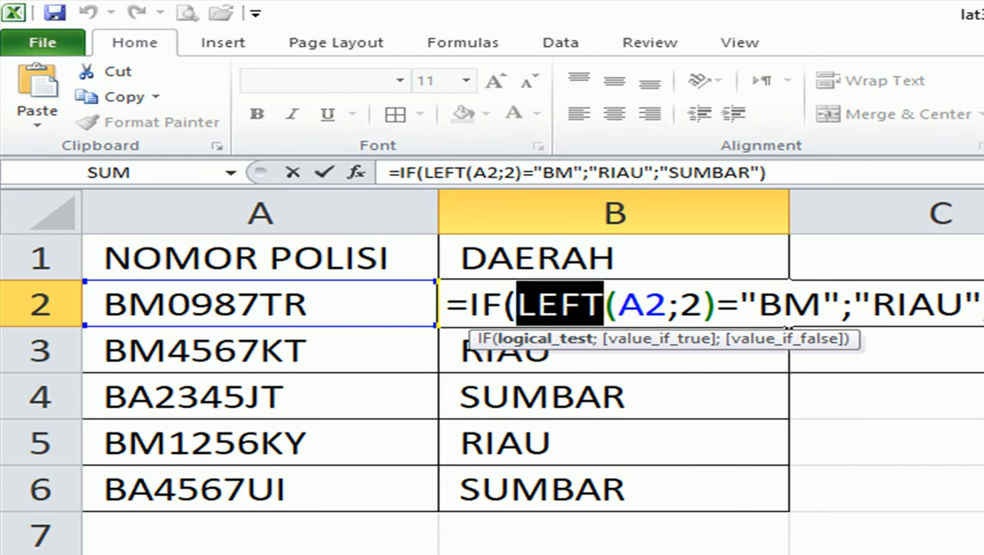
text(MID)
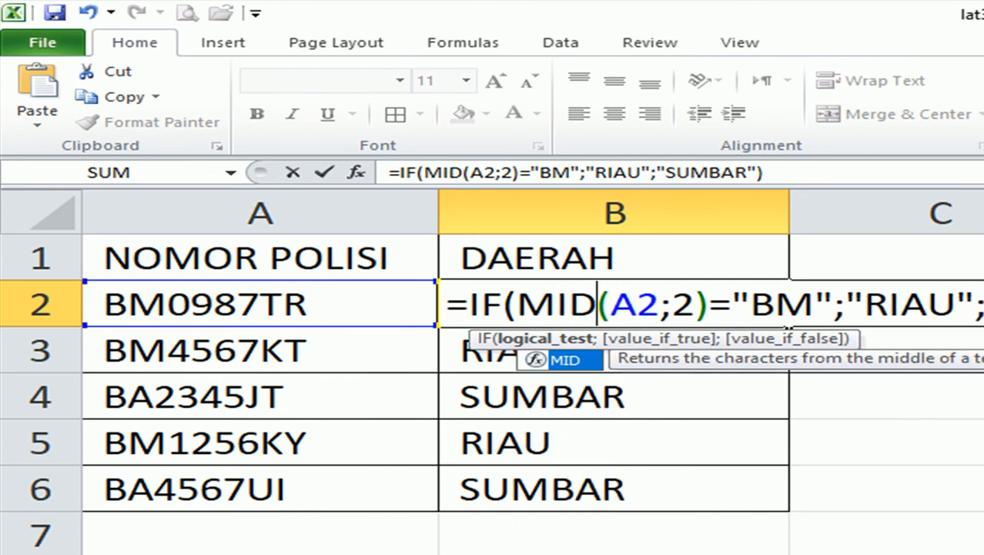
double_click(698, 308)
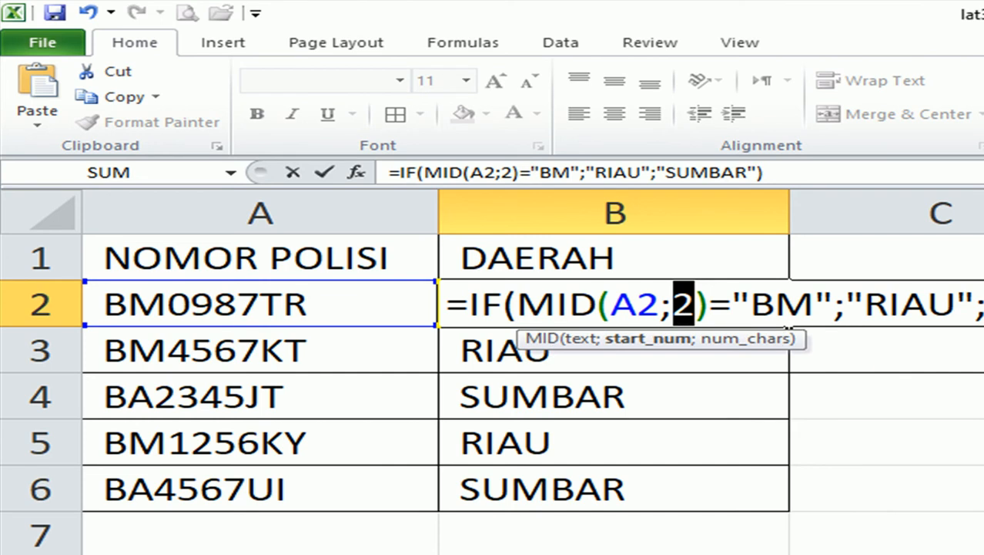
text(1;)
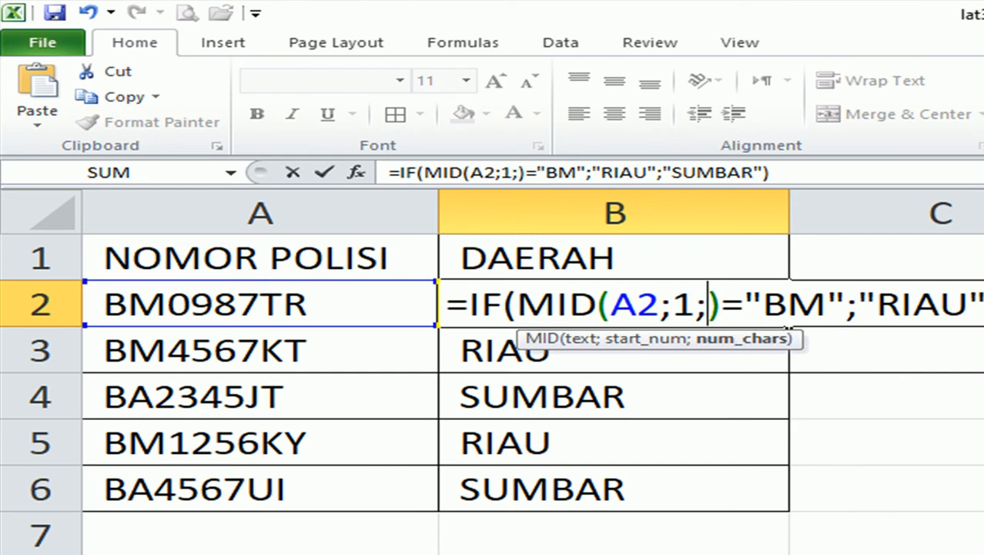
text(2)
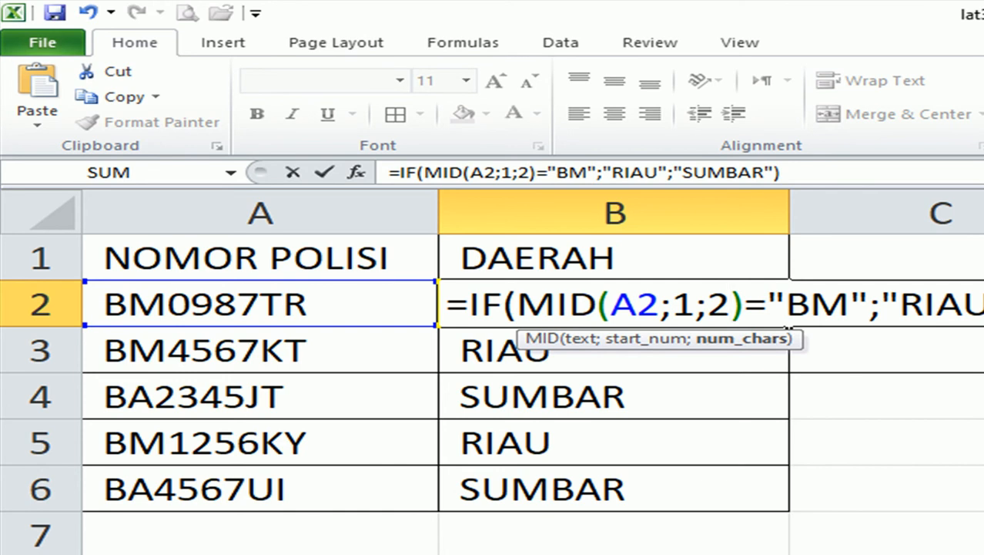
key(Return)
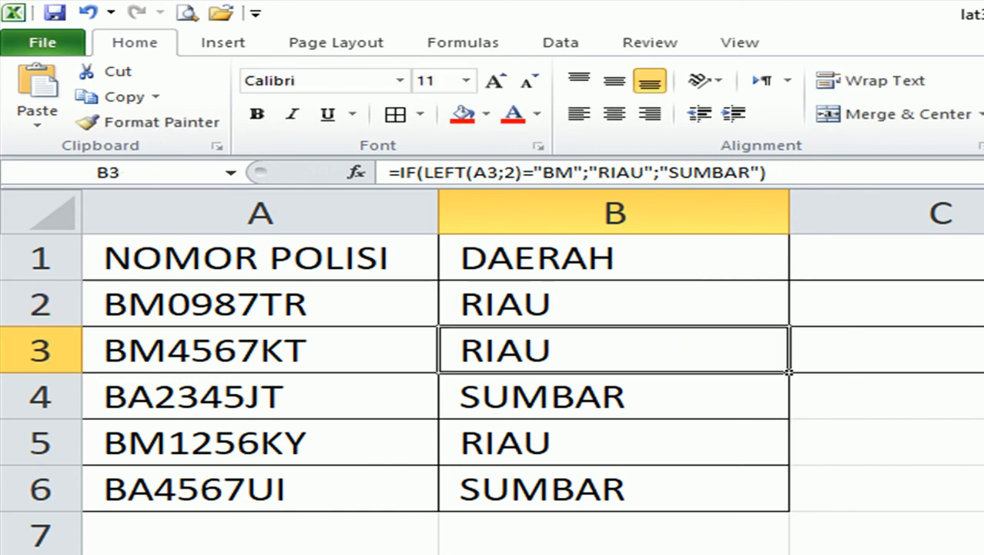
Fill B2's MID formula down through B6, then reopen B2's formula for editing.
click(727, 290)
drag(792, 329, 754, 485)
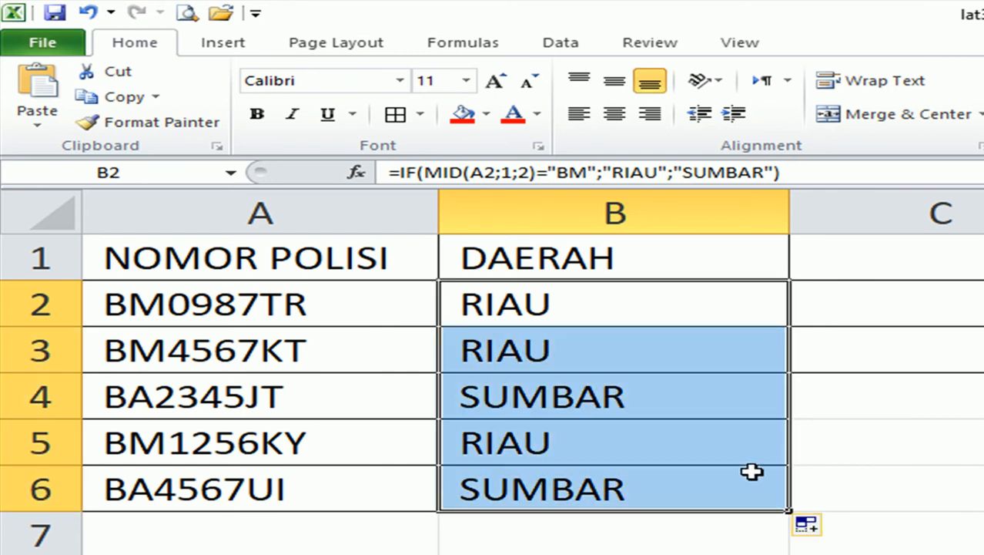
double_click(631, 299)
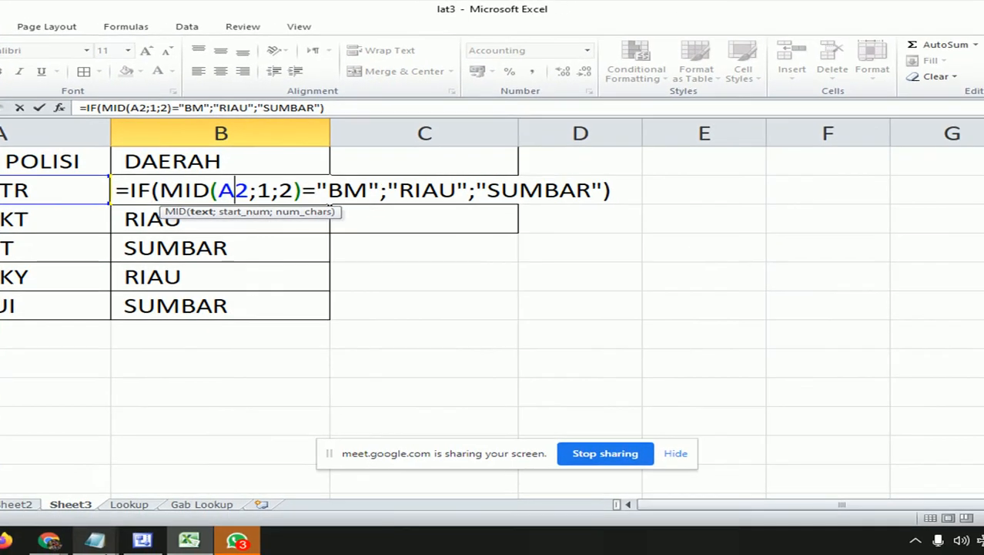
Bring up the Notepad syntax notes, select KONDISI in the IF format line, then switch to Google Meet.
click(95, 540)
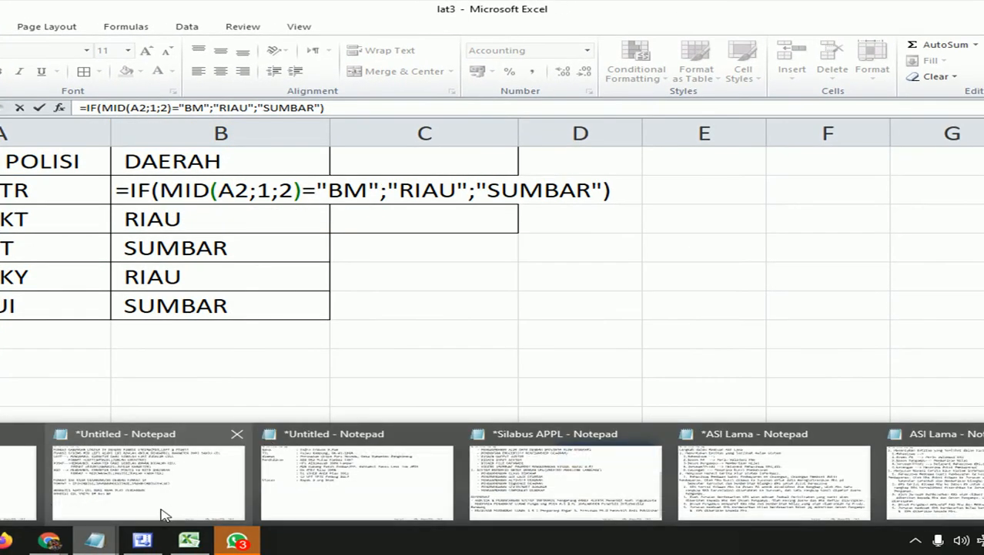
click(170, 481)
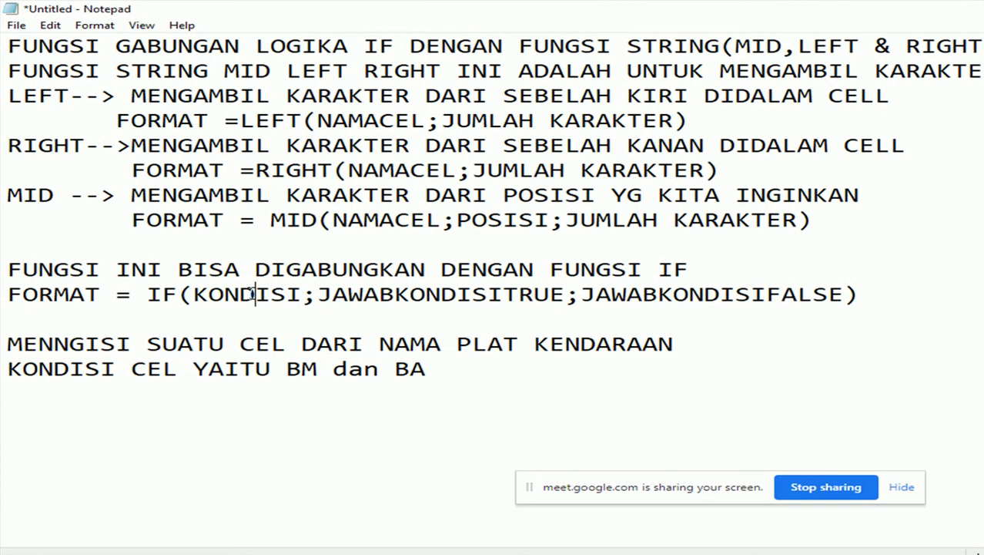
double_click(70, 274)
click(251, 295)
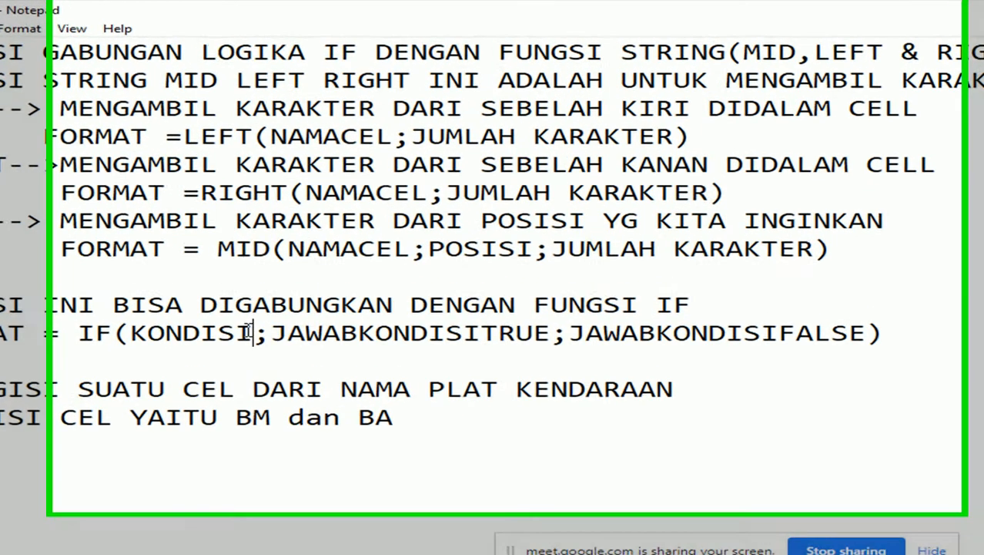
drag(303, 295, 241, 295)
drag(139, 363, 81, 364)
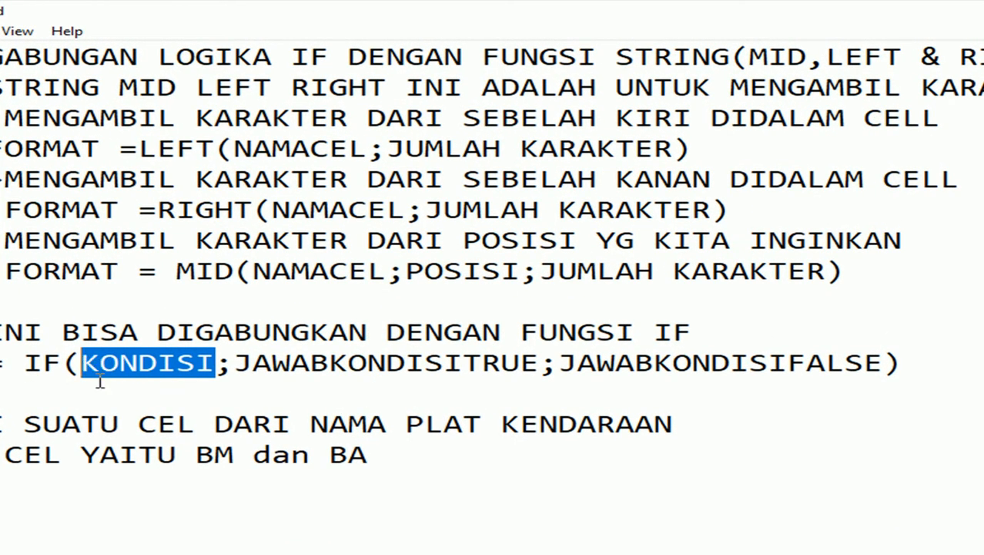
mouse_move(50, 539)
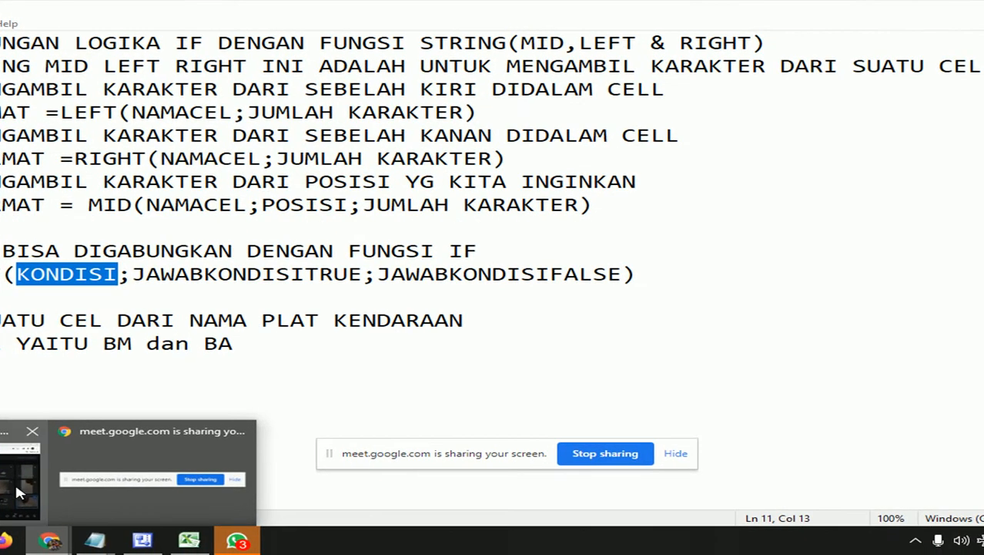
click(19, 489)
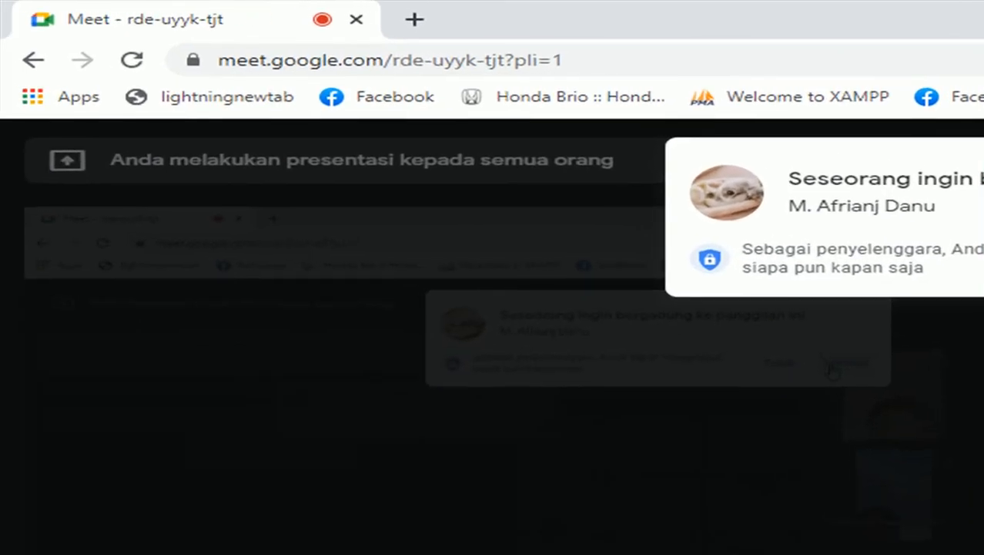
Answer the pending Meet join request, then return to the untitled Notepad syntax notes.
click(983, 271)
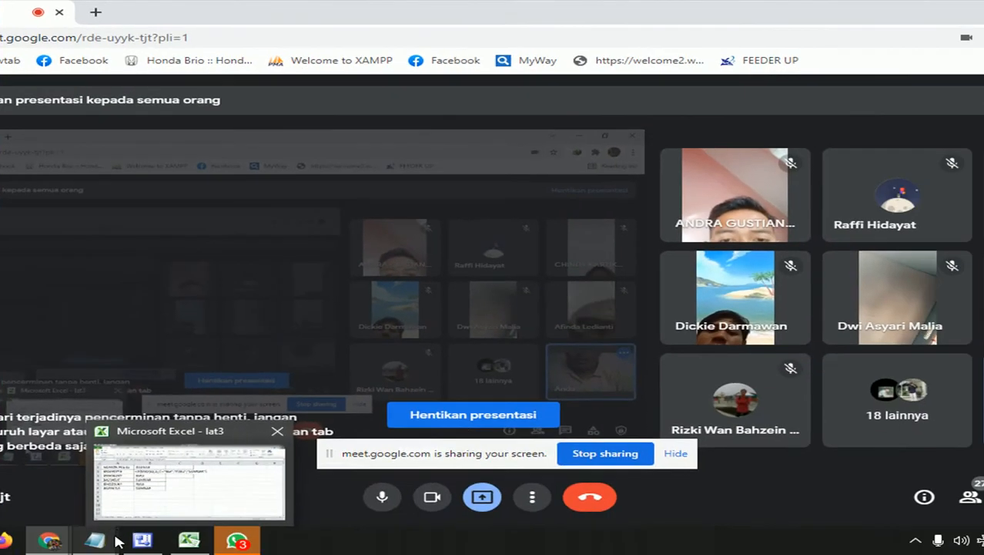
mouse_move(95, 540)
click(110, 493)
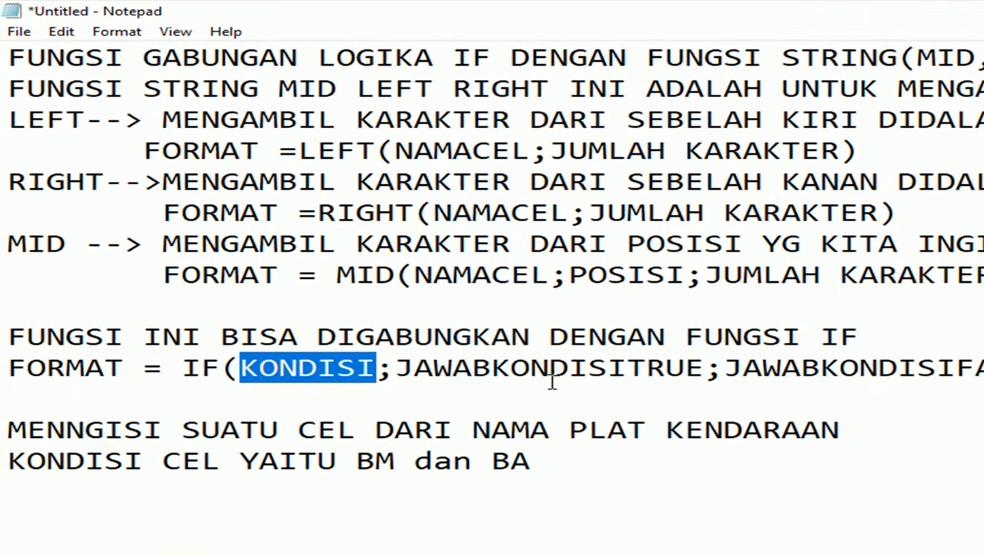
Rewrite the IF format line as IF(LEFT(CEL;JLHKARAKTER)="XXX";"YYY"), deleting the old placeholders.
text(LEFT)
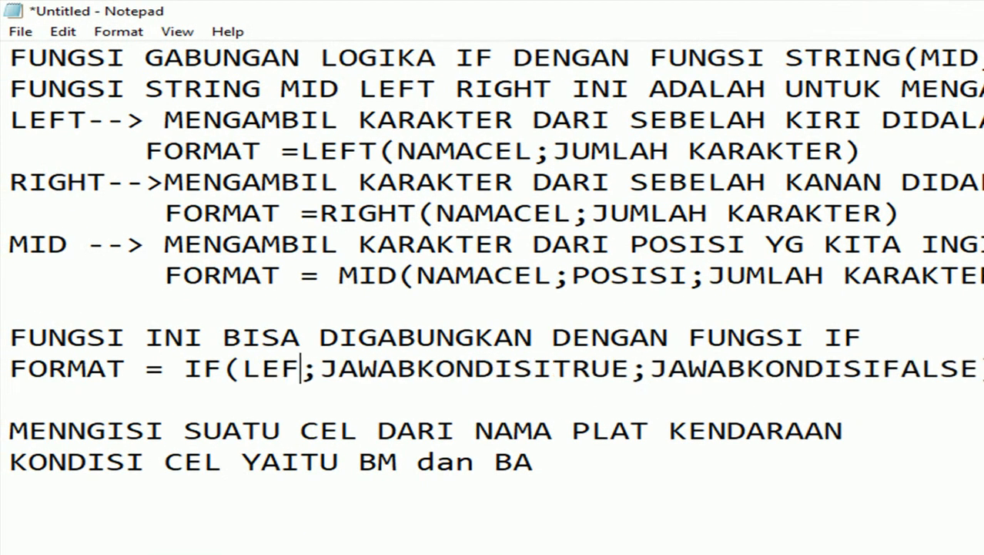
text((CELE)
key(BackSpace)
text(;)
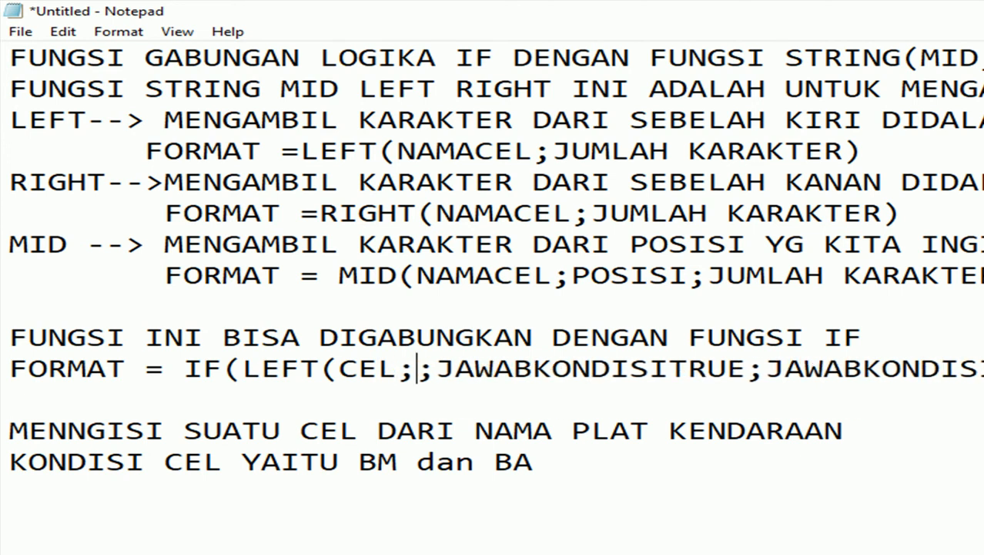
key(Delete)
key(Delete)
key(Delete)
key(Delete)
key(Delete)
key(Delete)
key(Delete)
key(Delete)
key(Delete)
key(Delete)
key(Delete)
key(Delete)
key(Delete)
key(Delete)
key(Delete)
key(Delete)
key(Delete)
key(Delete)
key(Delete)
key(Delete)
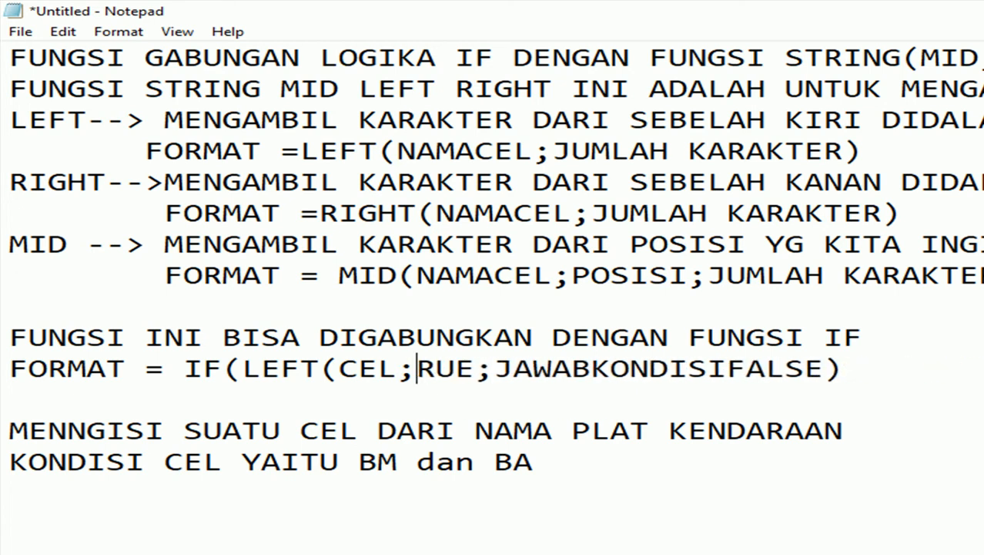
key(Delete)
key(Delete)
key(Delete)
key(Delete)
key(Delete)
key(Delete)
key(Delete)
key(Delete)
key(Delete)
key(Delete)
key(Delete)
key(Delete)
key(Delete)
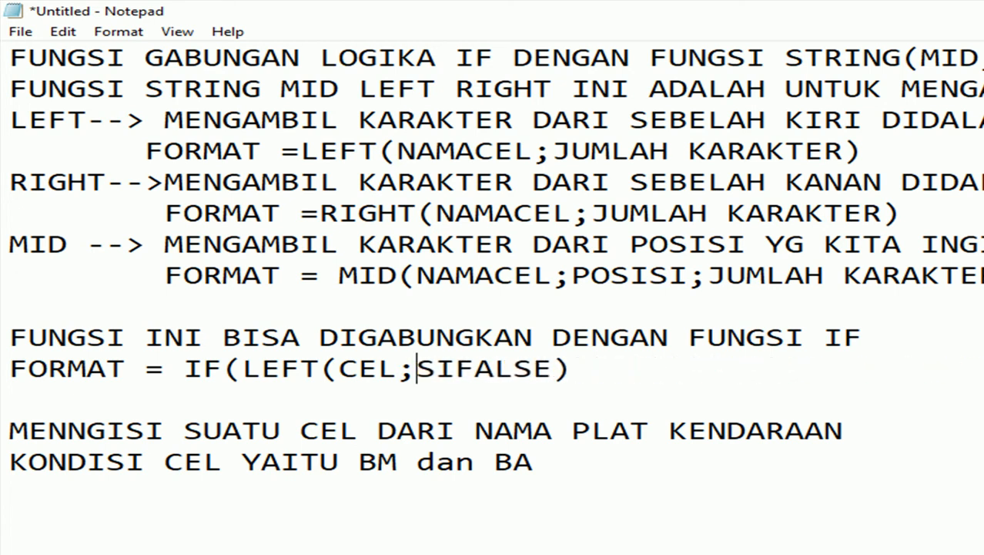
key(Delete)
key(Delete)
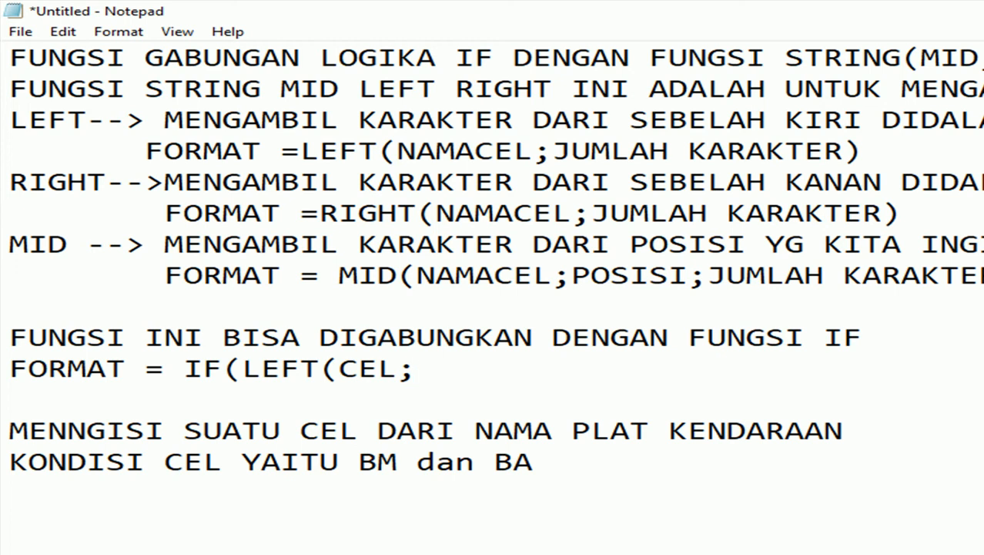
text(JLHKARA)
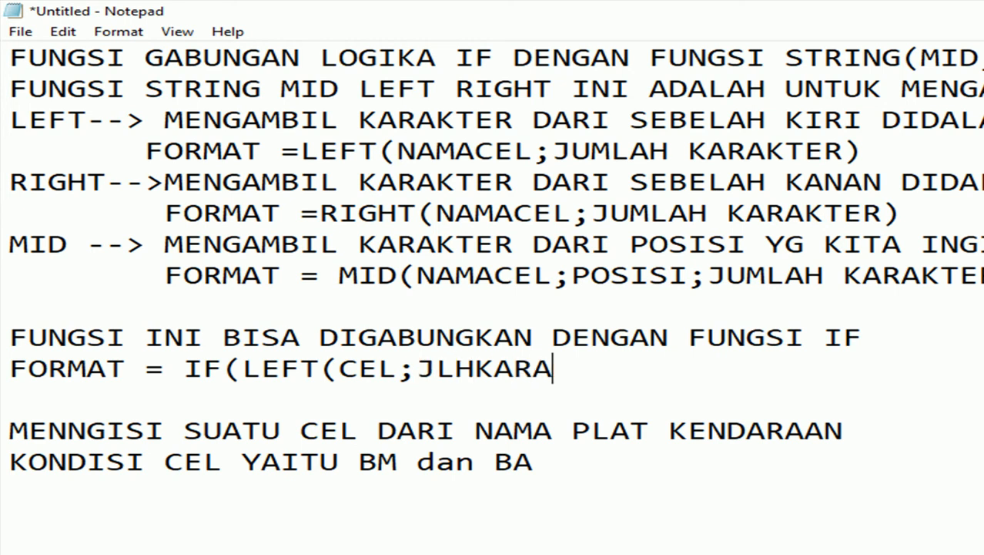
text(KTER)
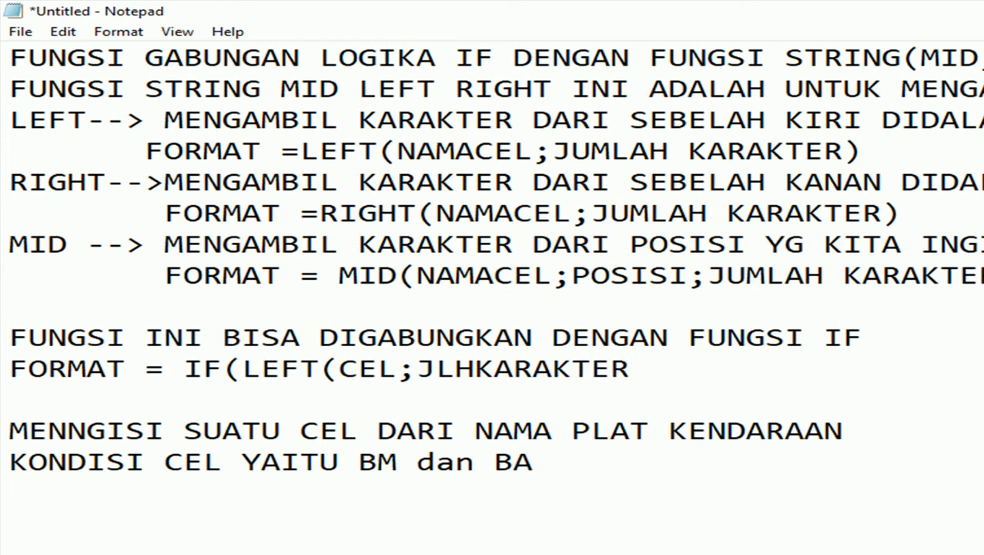
text()="XXX")
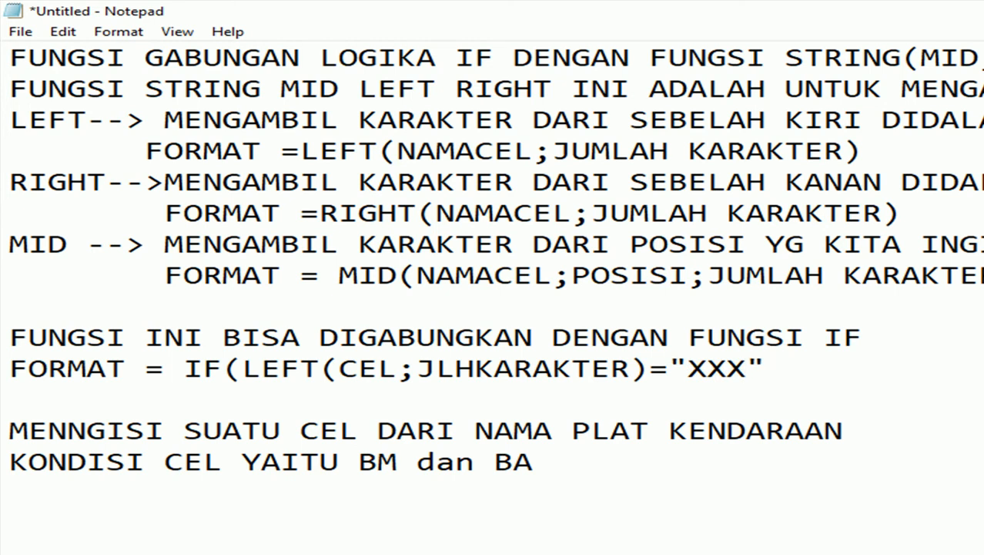
text(;"YYY)
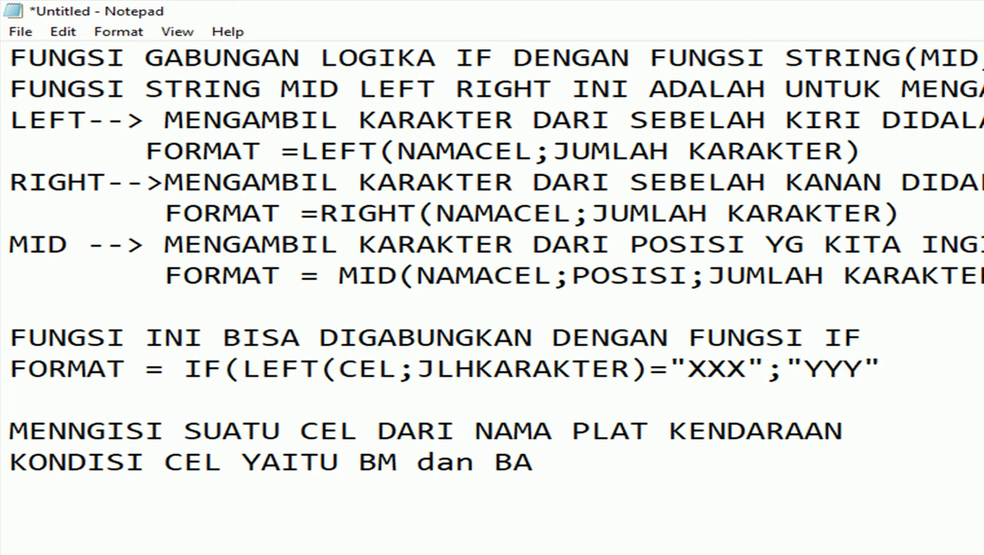
text("))
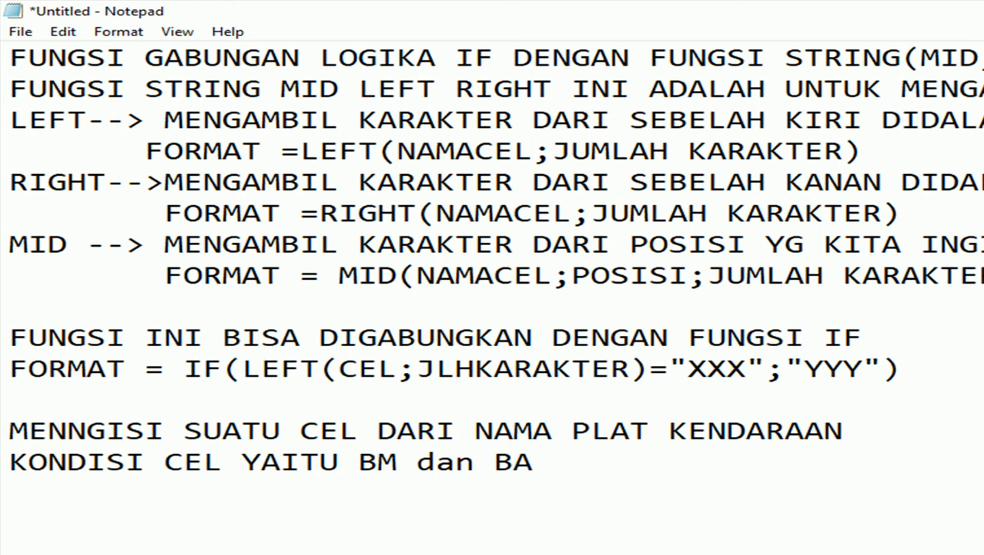
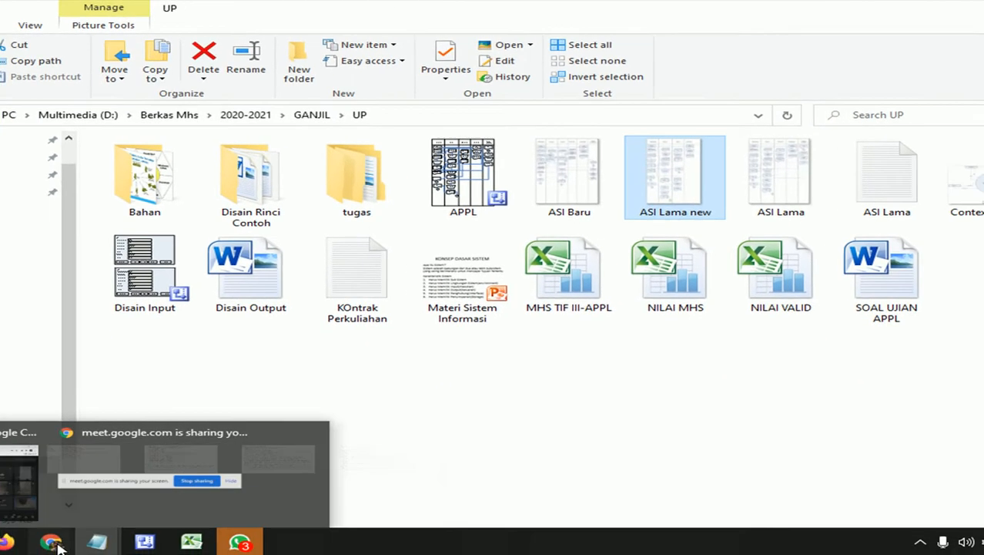
Admit the waiting participant to the Meet call, then stop the screen recording.
click(49, 540)
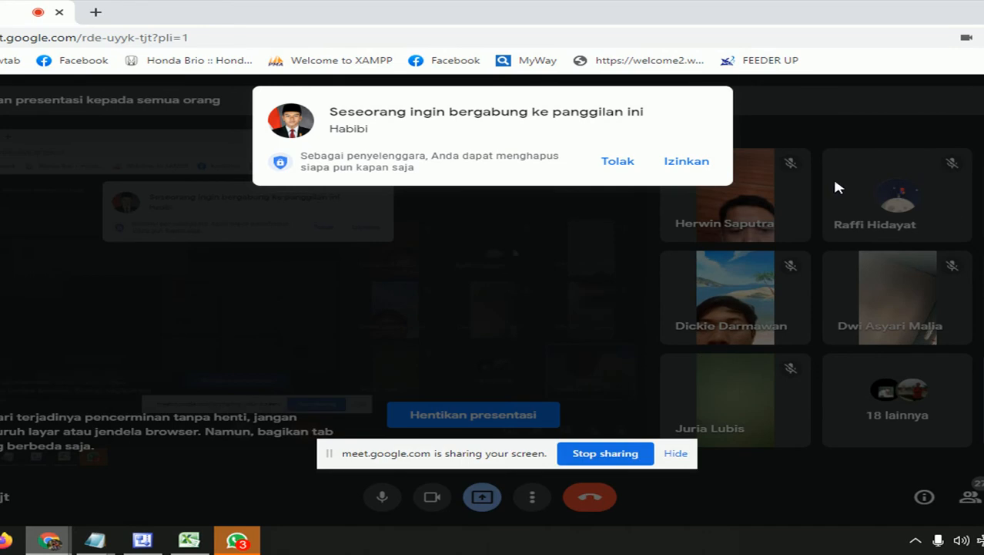
click(688, 163)
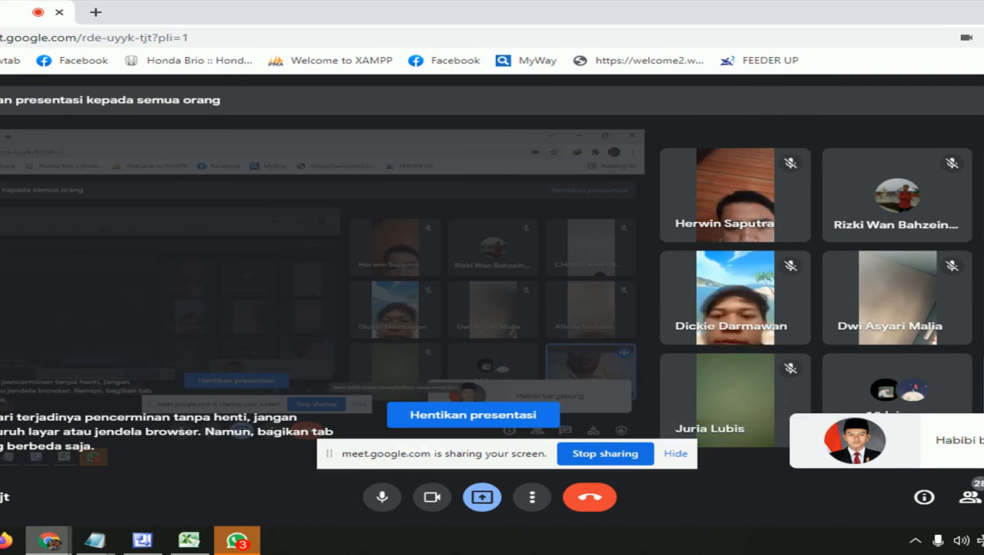
click(915, 540)
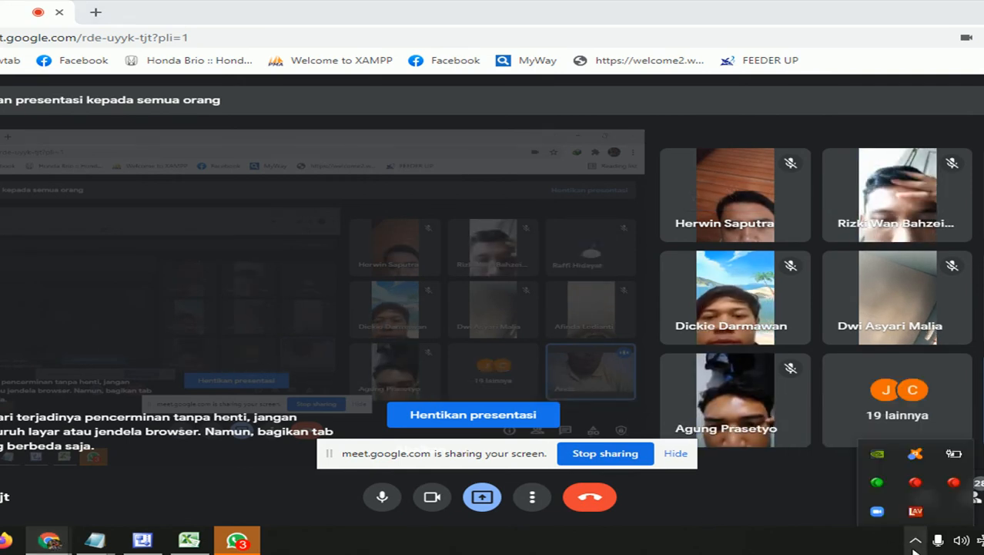
click(954, 510)
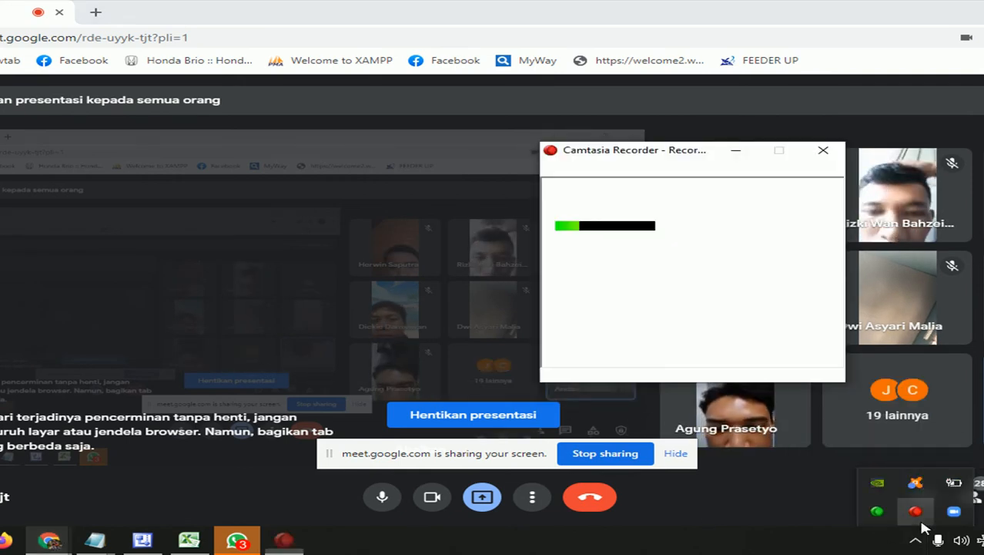
click(688, 346)
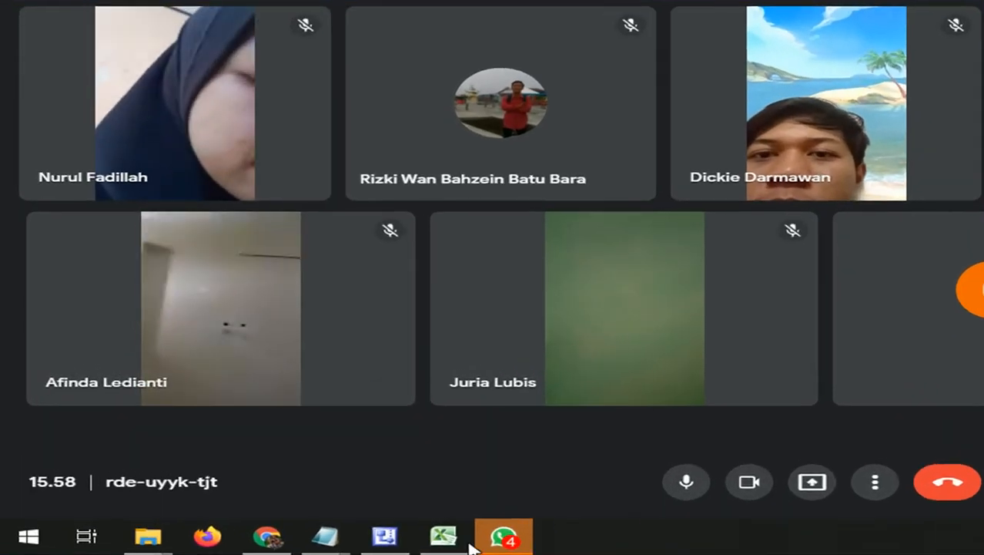
Commit B2's IF/MID formula showing RIAU, review the plate numbers, and add a blank Sheet1.
click(461, 534)
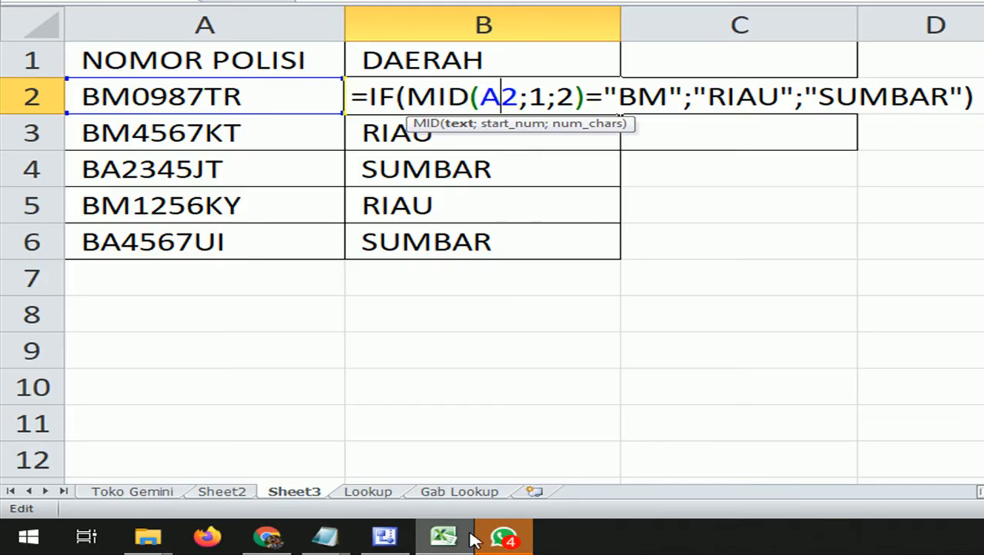
click(593, 337)
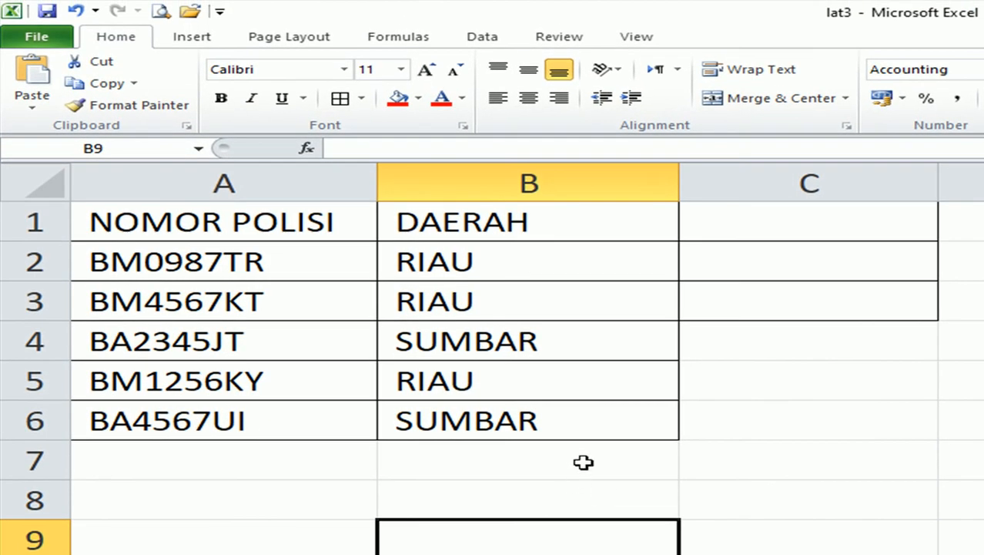
click(383, 290)
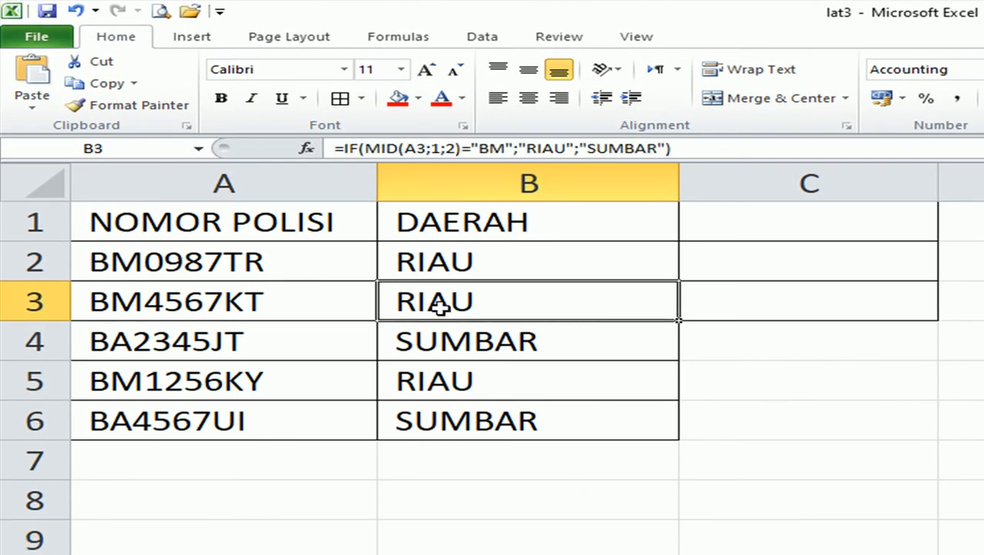
click(164, 262)
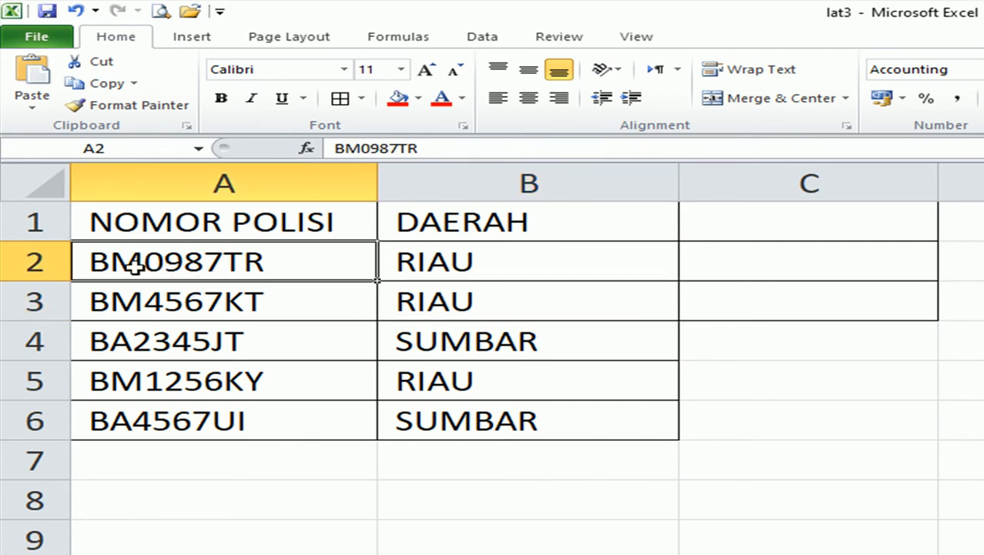
double_click(135, 265)
drag(135, 262, 79, 260)
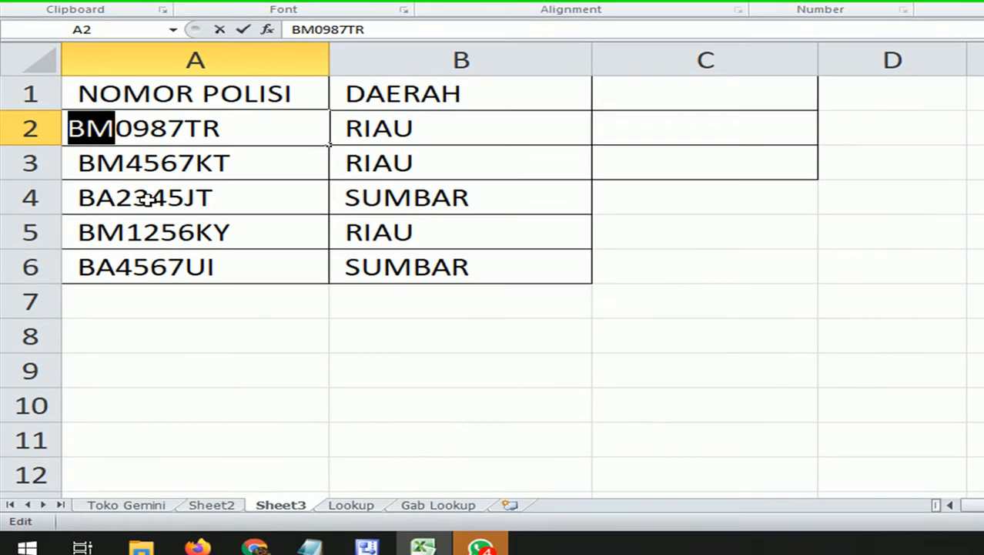
key(Return)
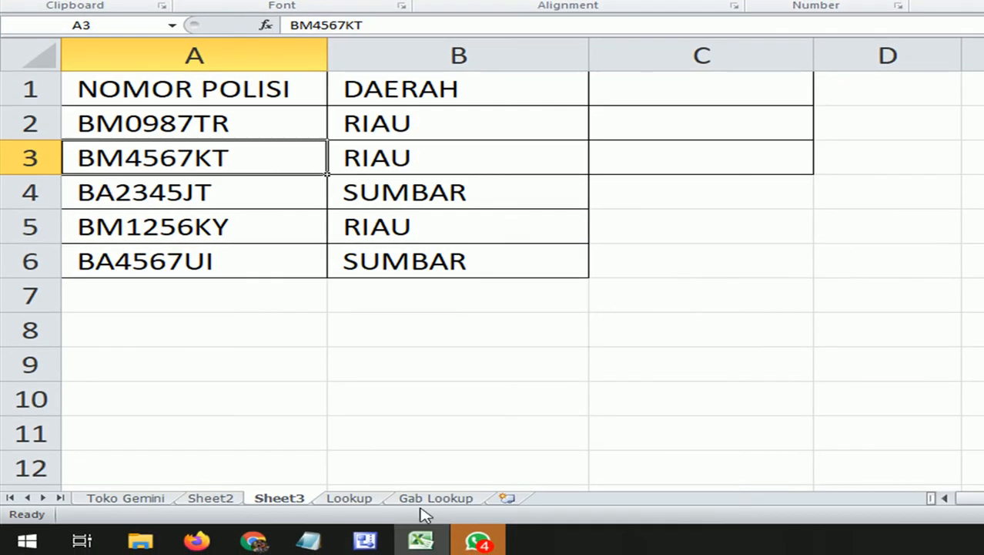
click(513, 499)
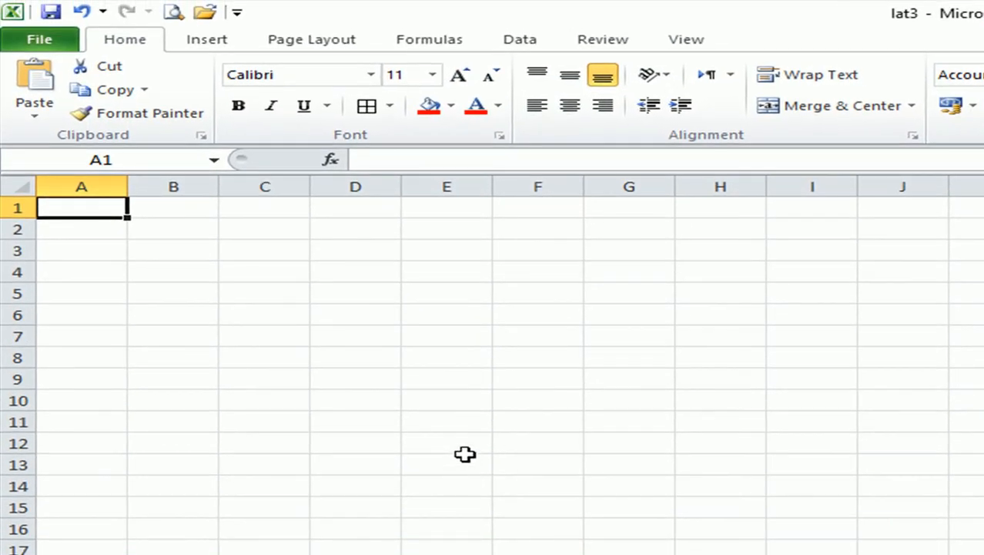
Enter the KDTIKET header in A1 and widen columns A and B.
scroll(465, 456, up, 2)
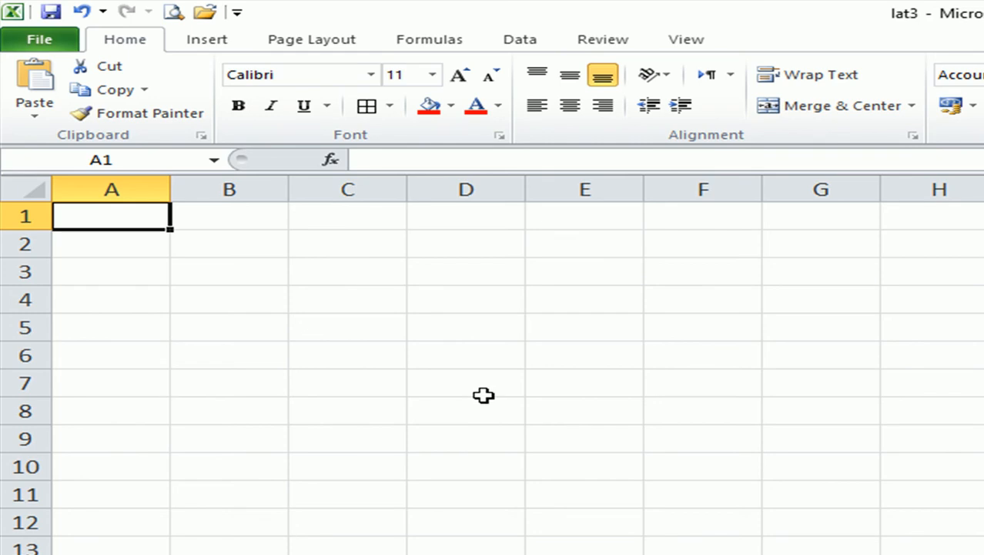
text(NO)
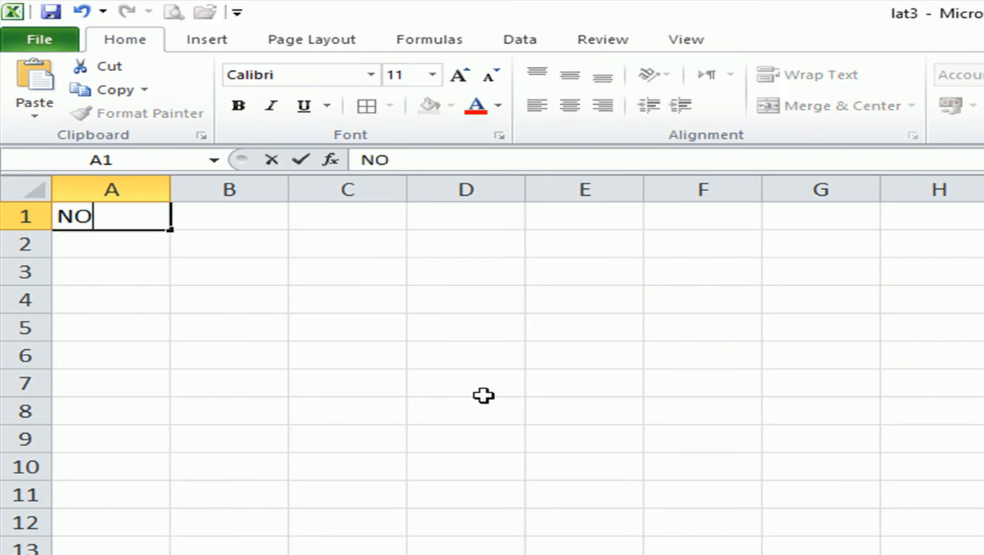
text(TIKET)
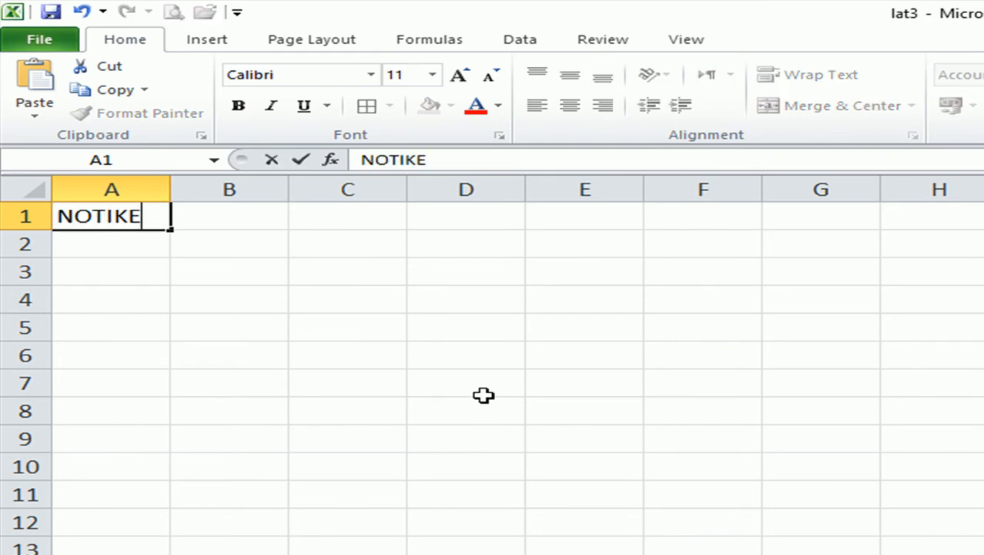
key(BackSpace)
key(BackSpace)
key(BackSpace)
key(BackSpace)
key(BackSpace)
key(BackSpace)
key(BackSpace)
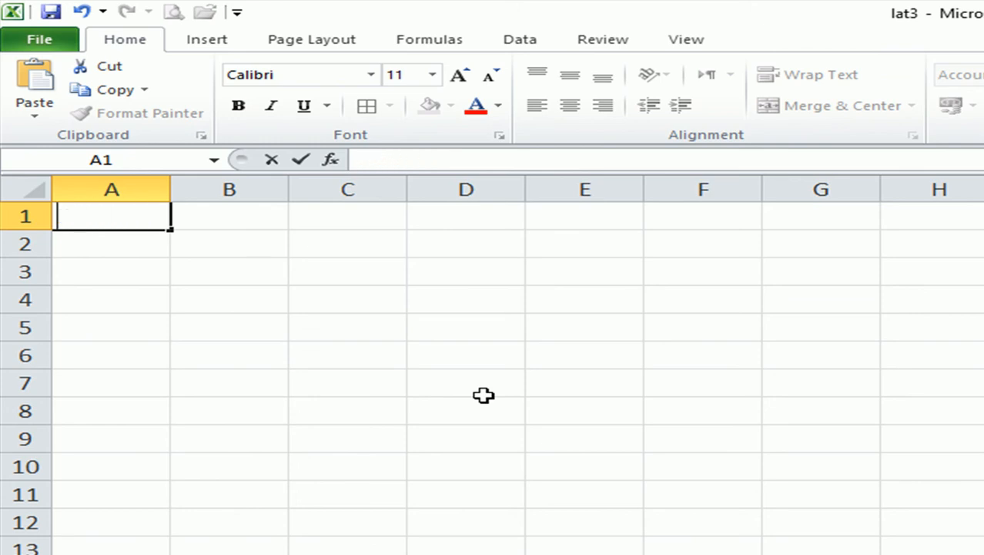
text(KDTIKET)
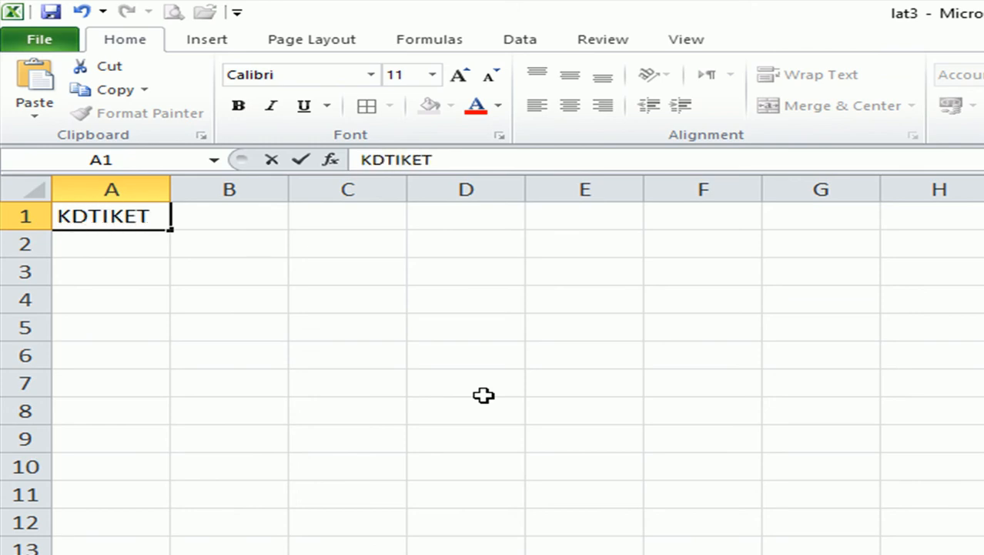
click(484, 395)
drag(171, 185, 239, 183)
drag(356, 188, 517, 206)
Add headers HARGA in B1 and TUJUAN in C1, widening column C to 17,43.
click(456, 214)
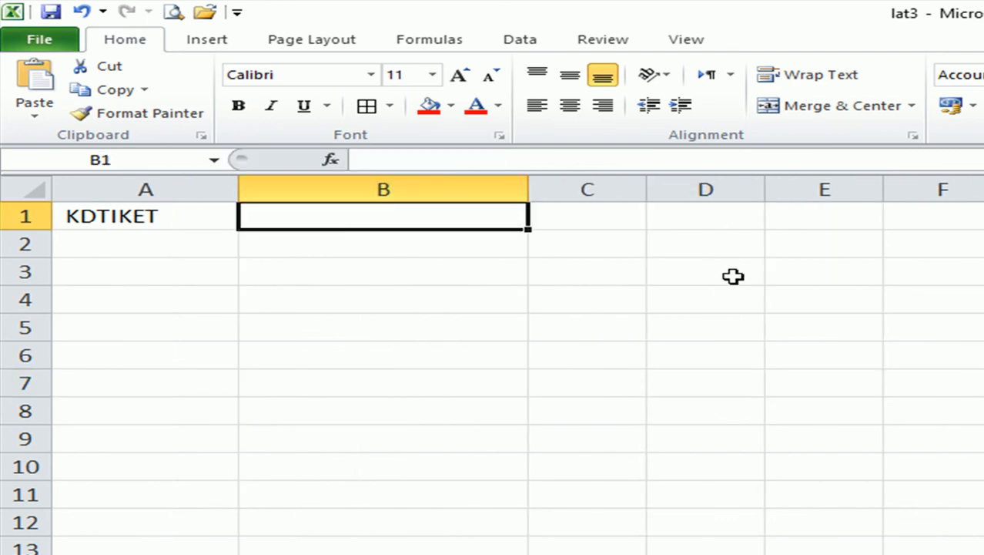
text(HARGA)
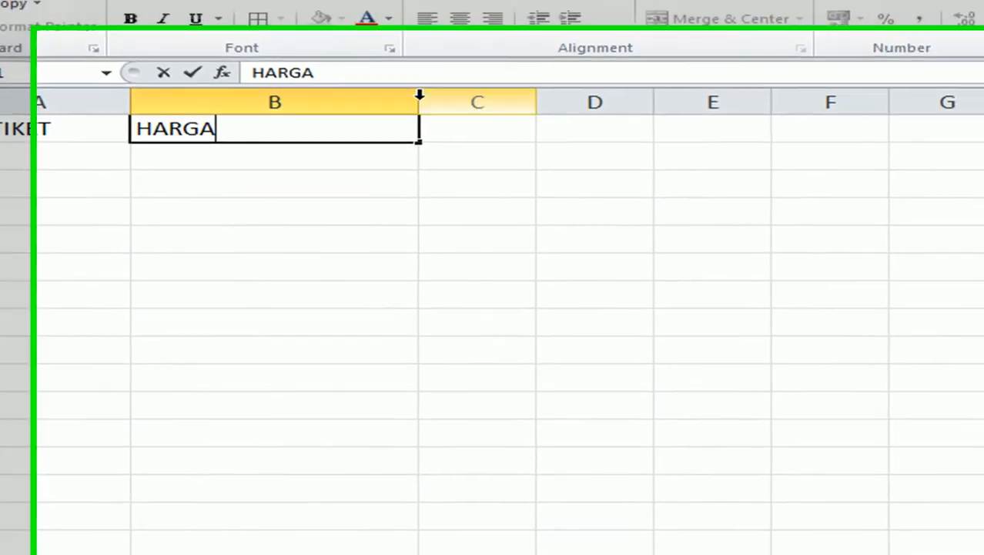
click(423, 101)
drag(378, 67, 265, 69)
drag(386, 77, 505, 83)
click(464, 92)
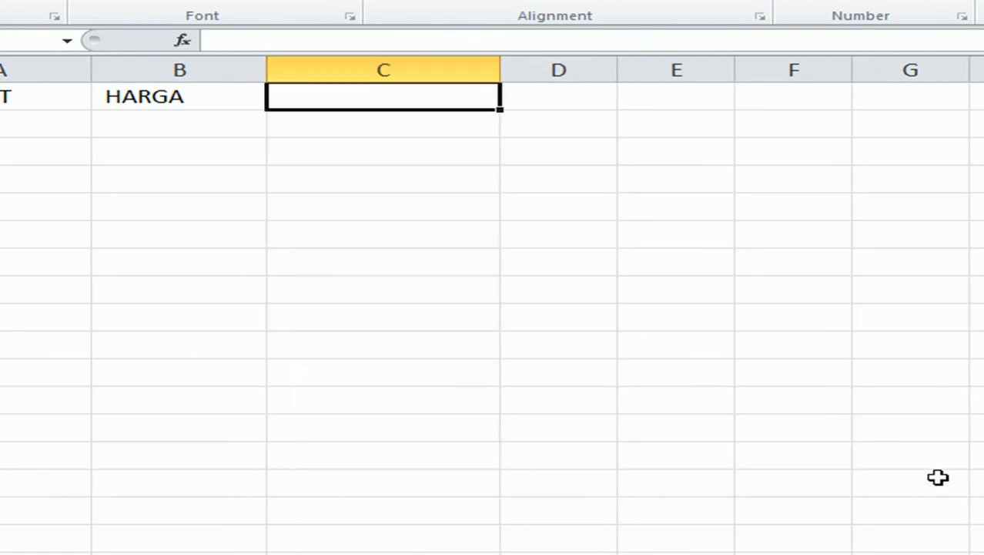
text(TUJUAN)
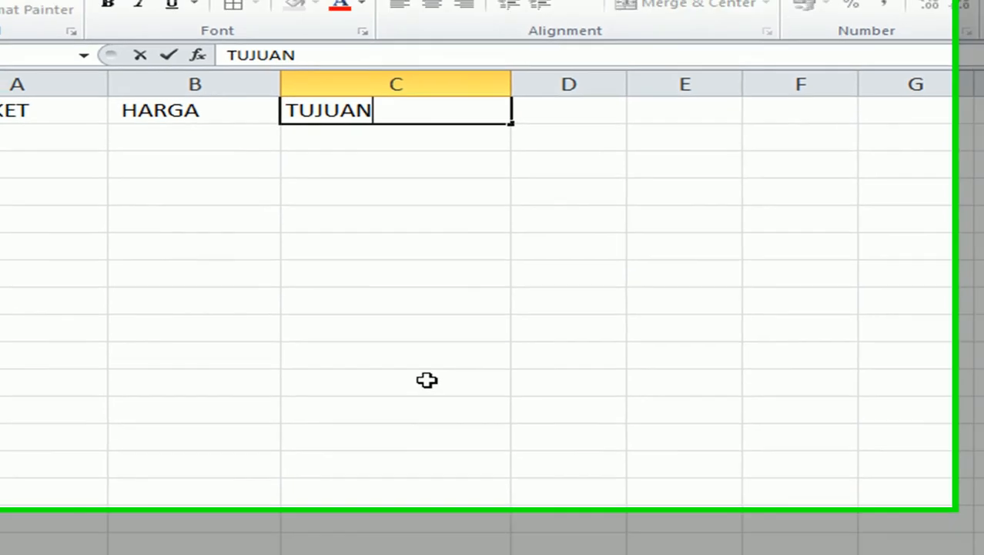
click(414, 372)
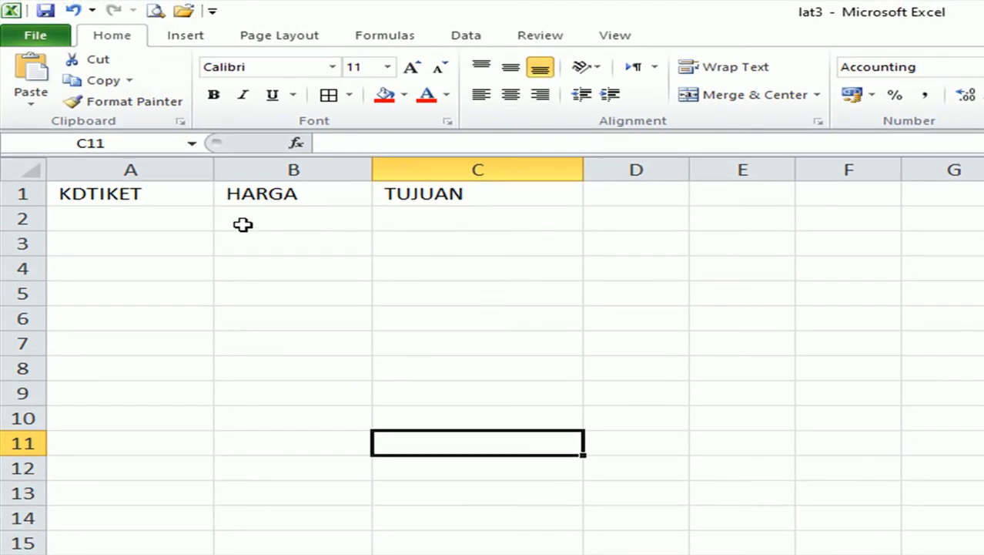
Apply All Borders to the ticket table range A1:C9.
click(91, 194)
drag(91, 194, 385, 398)
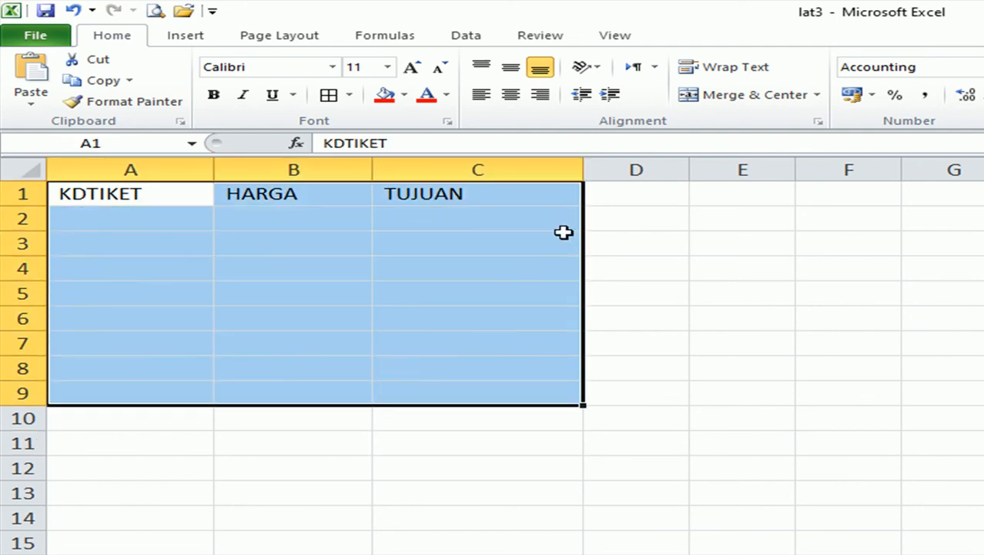
click(331, 96)
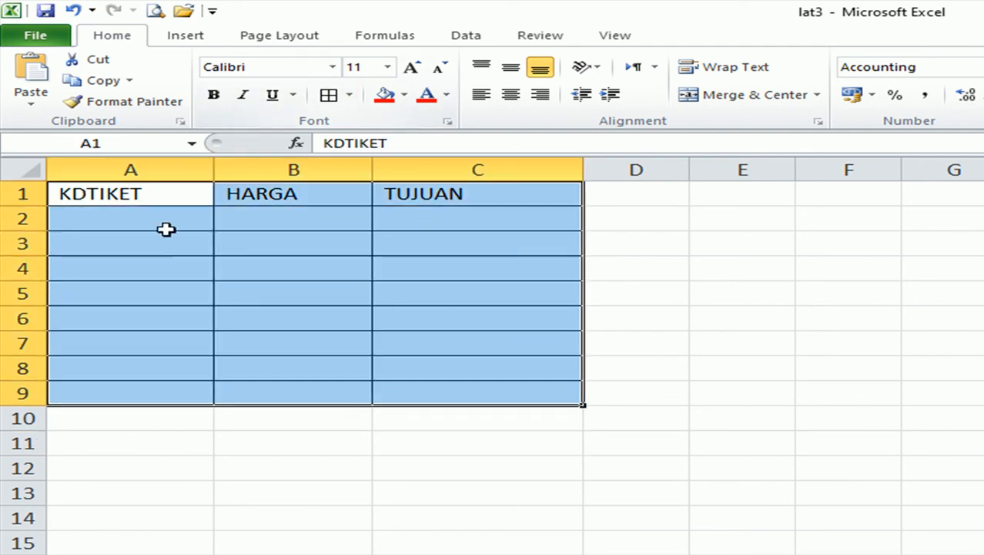
click(148, 211)
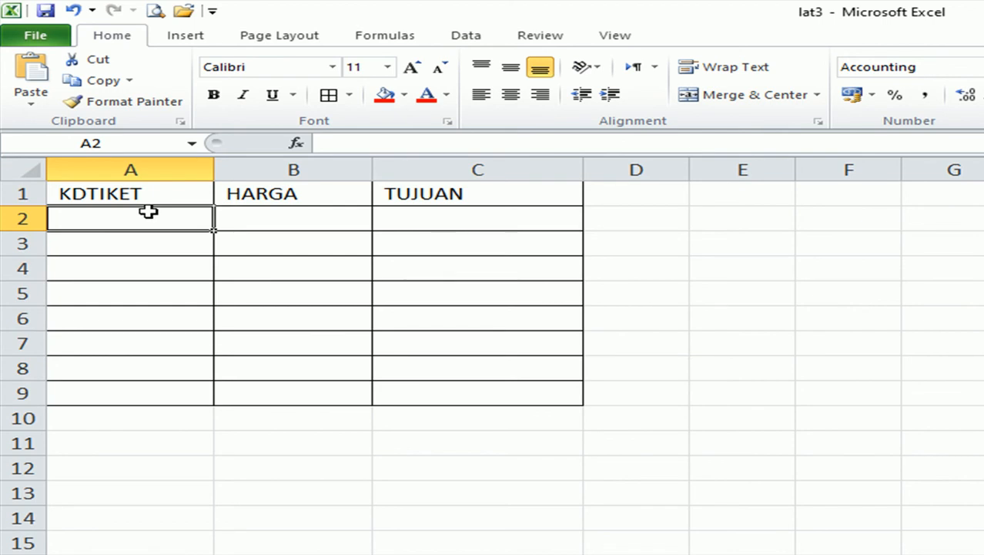
Enter ticket codes TB1000, MD1500 and RP1200 in A2:A4.
text(TB1000)
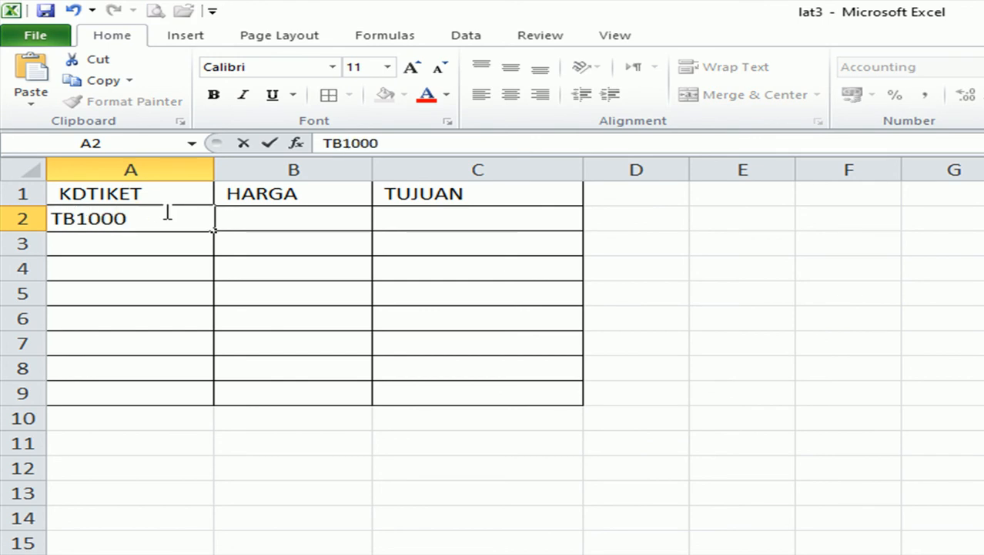
key(Return)
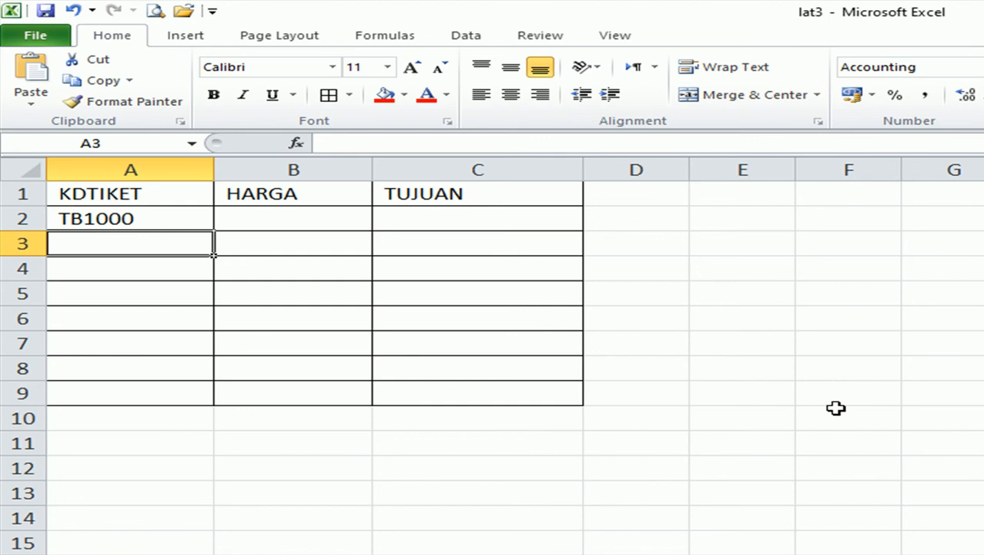
text(MD)
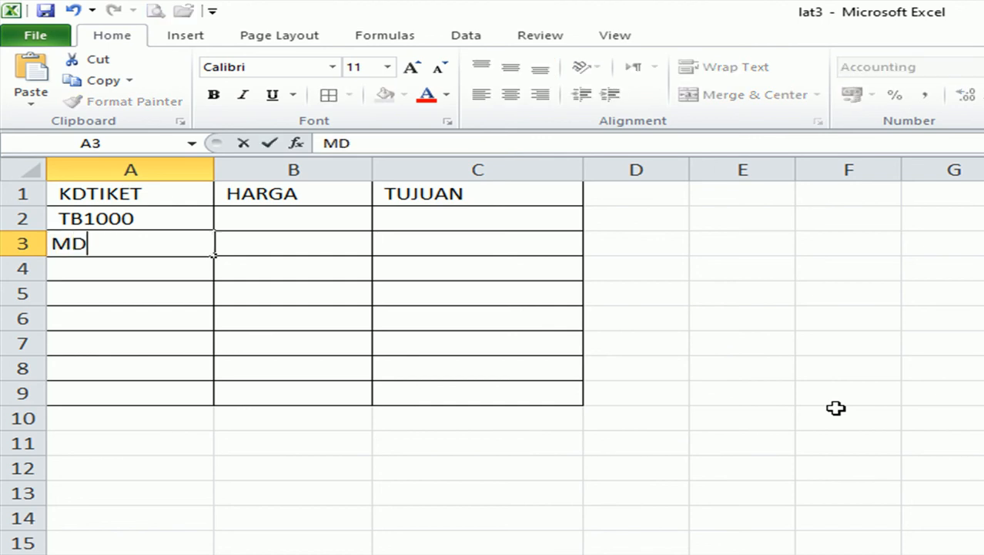
text(1500)
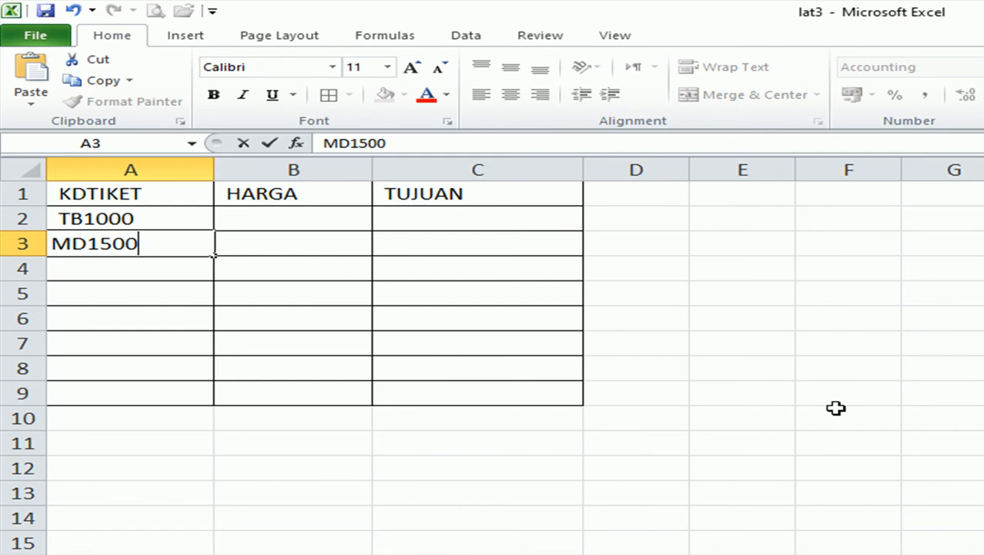
key(Return)
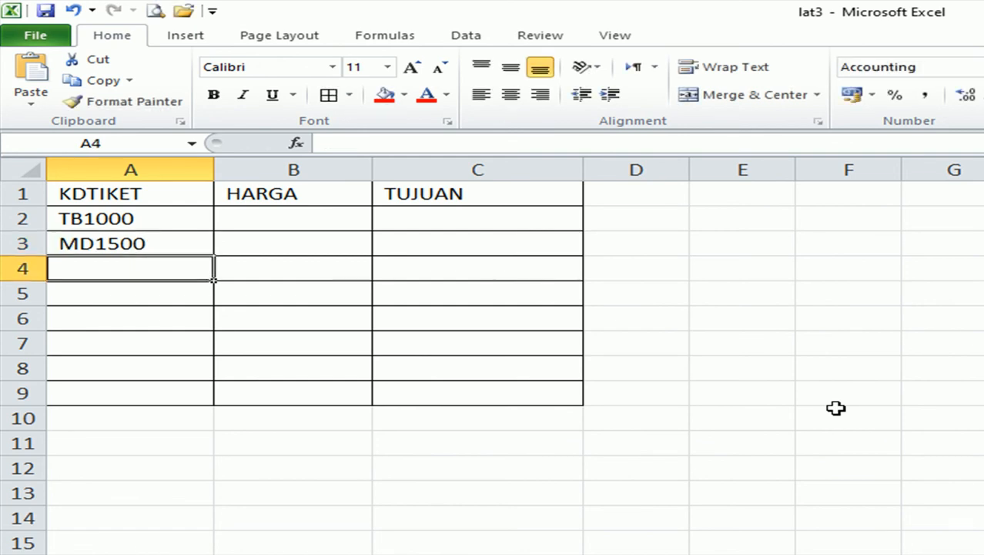
text(RP)
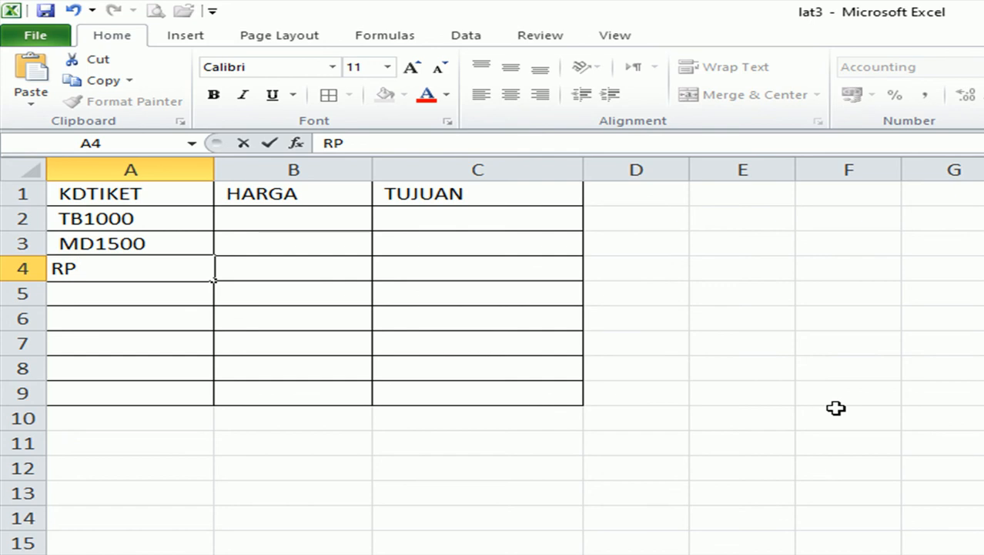
text(1200)
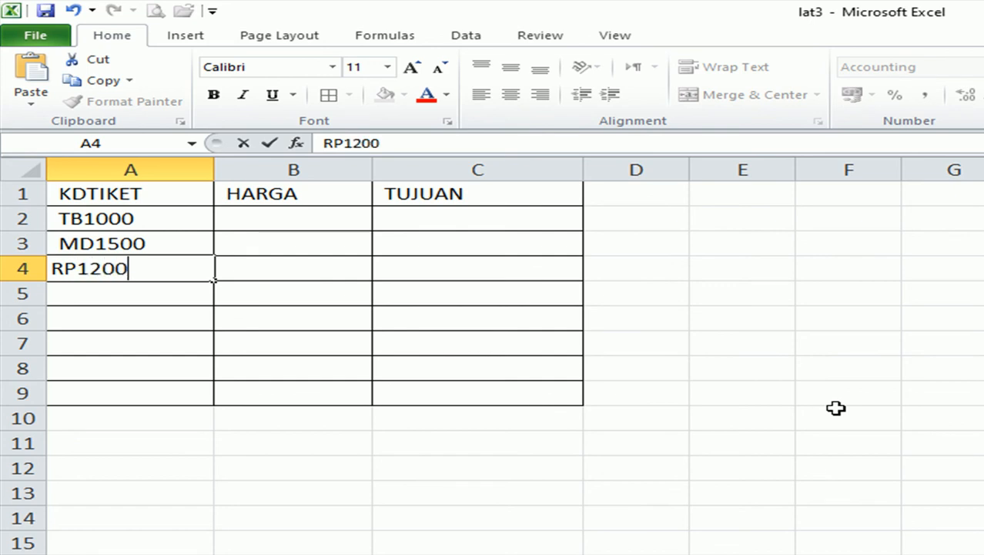
key(Return)
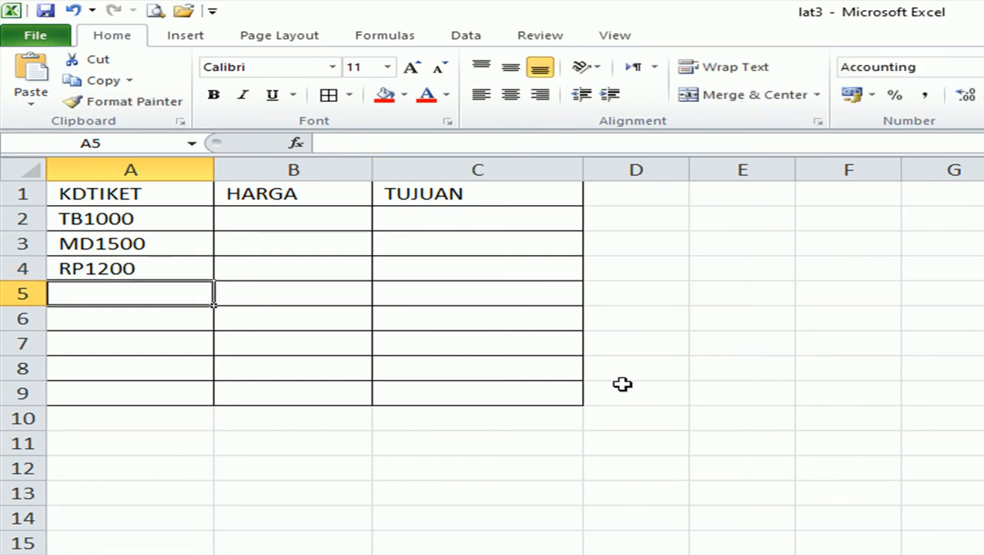
Copy and paste the codes down so TB1000, MD1500, RP1200 repeat through A9.
drag(127, 218, 83, 239)
key(ctrl+c)
click(167, 290)
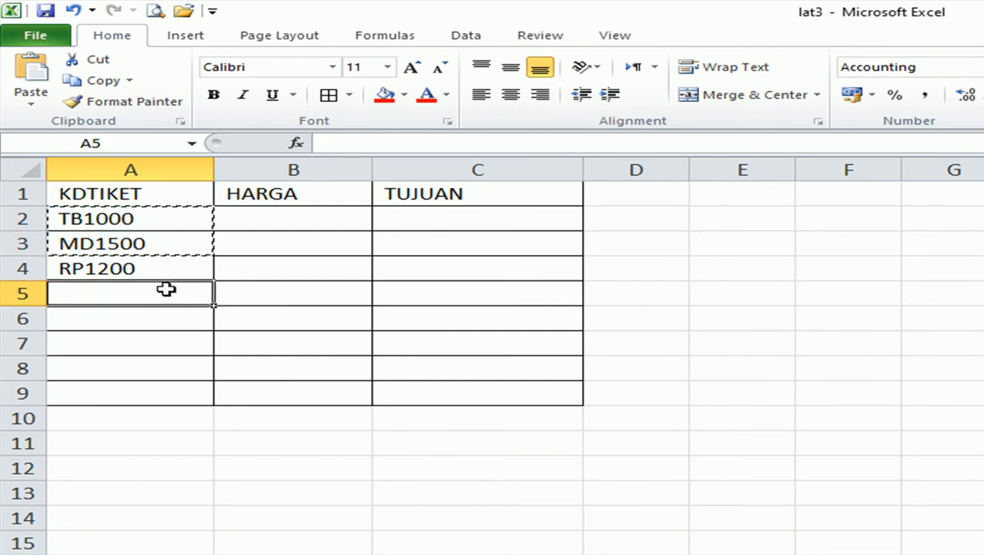
key(ctrl+v)
drag(127, 268, 123, 318)
key(ctrl+c)
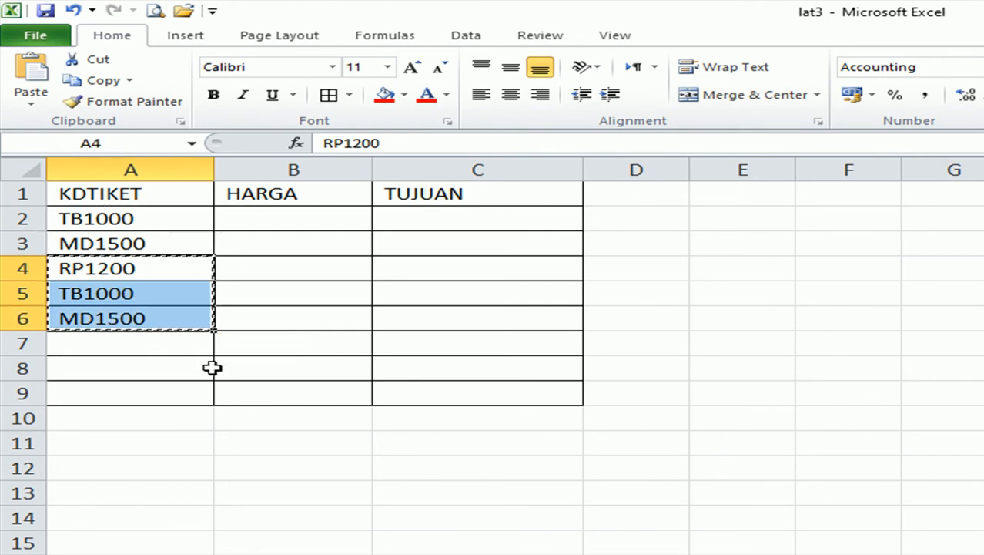
click(185, 352)
key(ctrl+v)
click(378, 465)
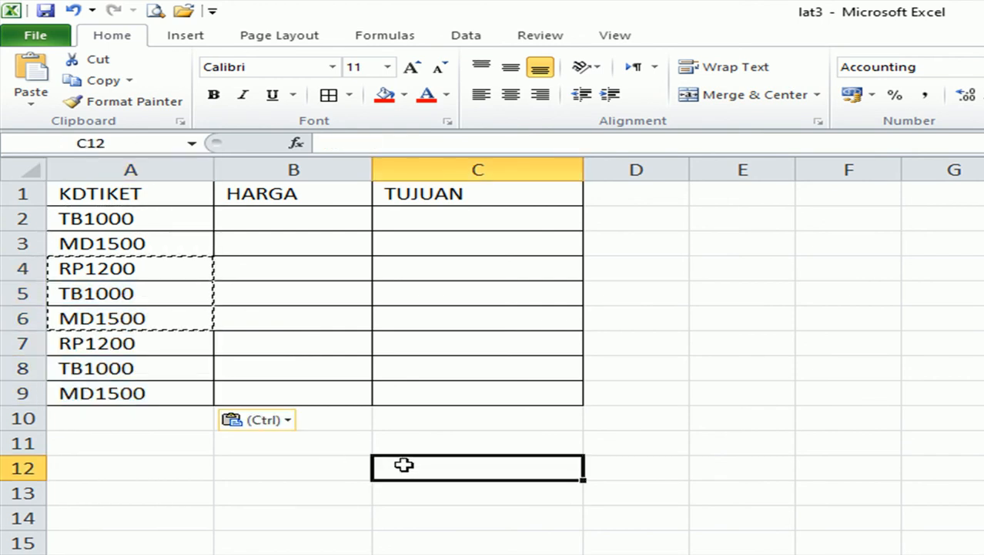
double_click(466, 463)
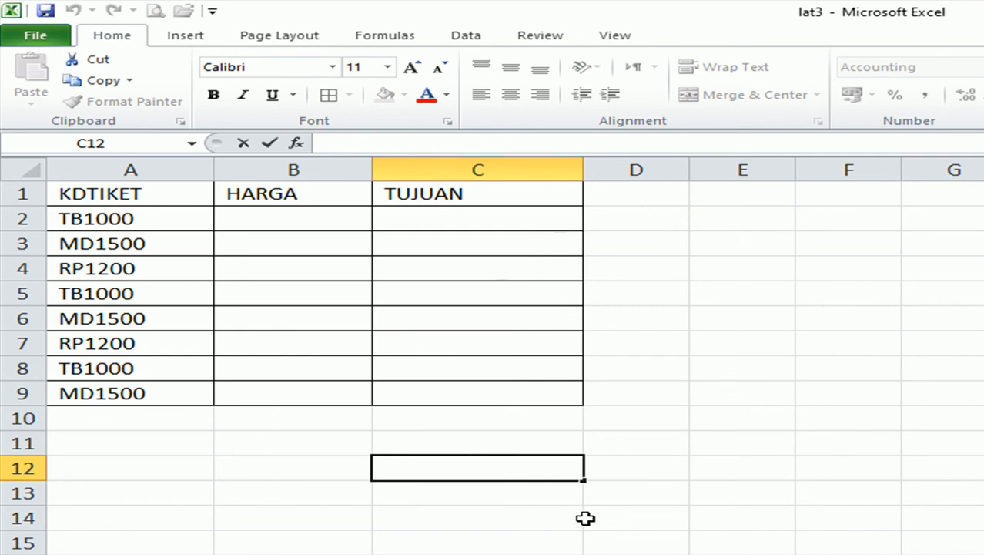
Type notes in C12:C14: KALO KODE MD-->MEDAN, KALO TB---TANJUNG BALAI, KALO RP--> RANTAU PRAPAT.
text(KALO)
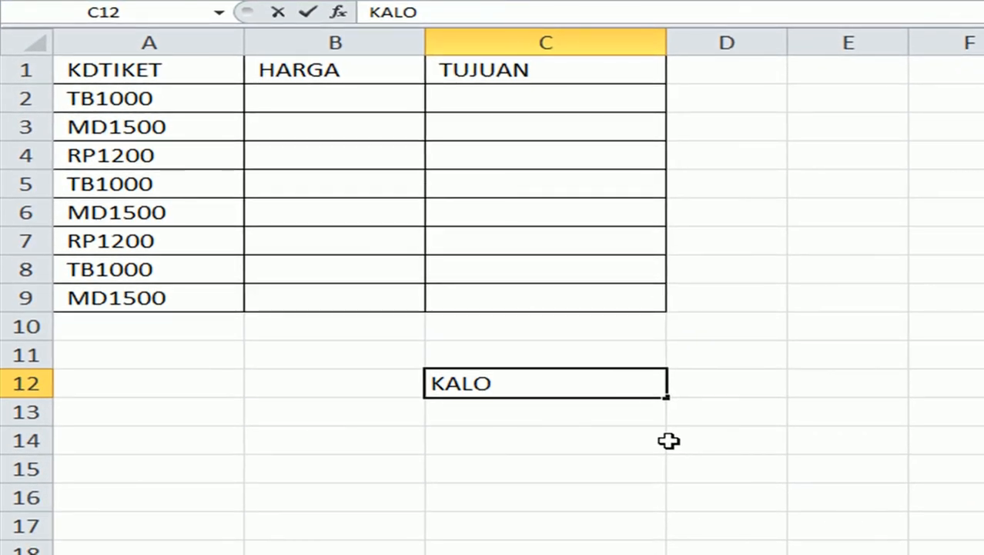
text( KODE MD--)
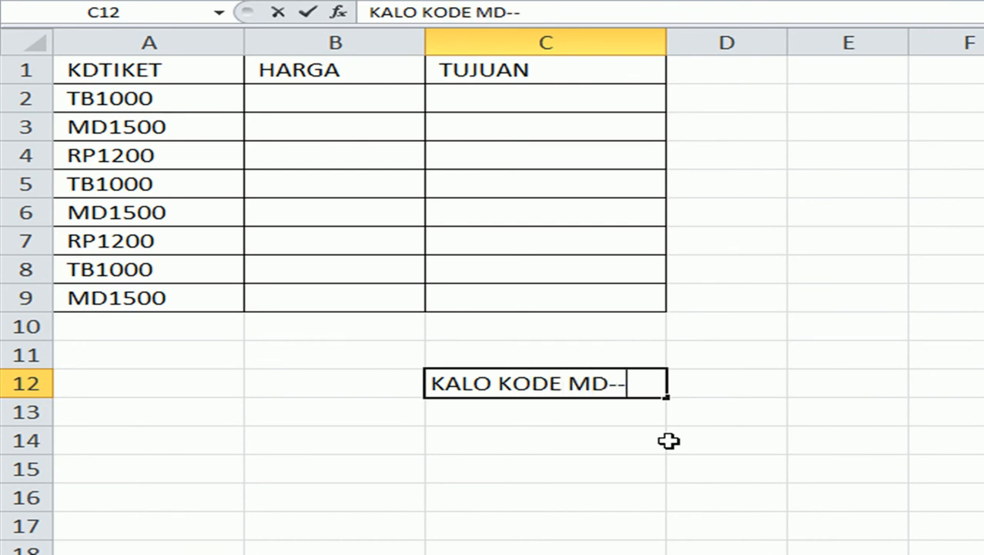
text(>MEDAN)
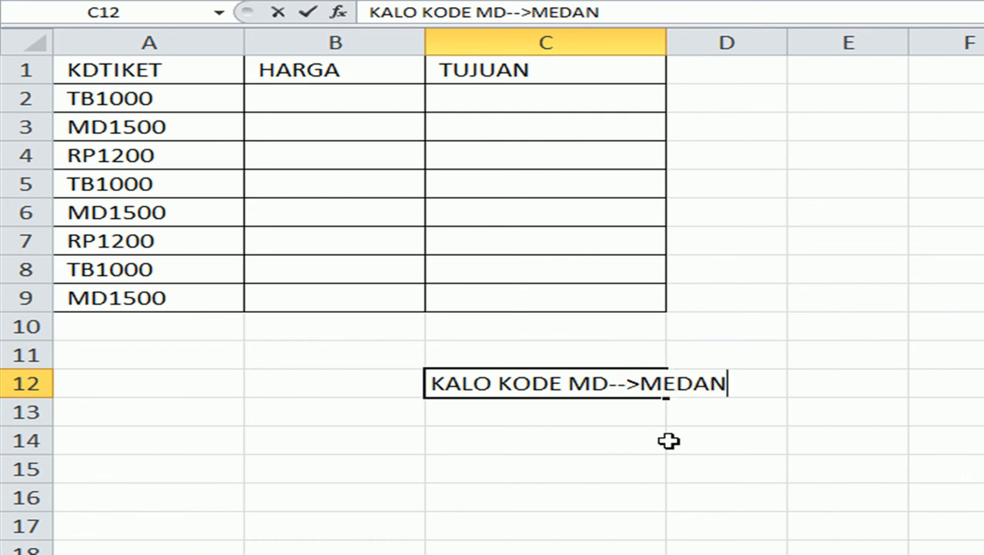
key(Return)
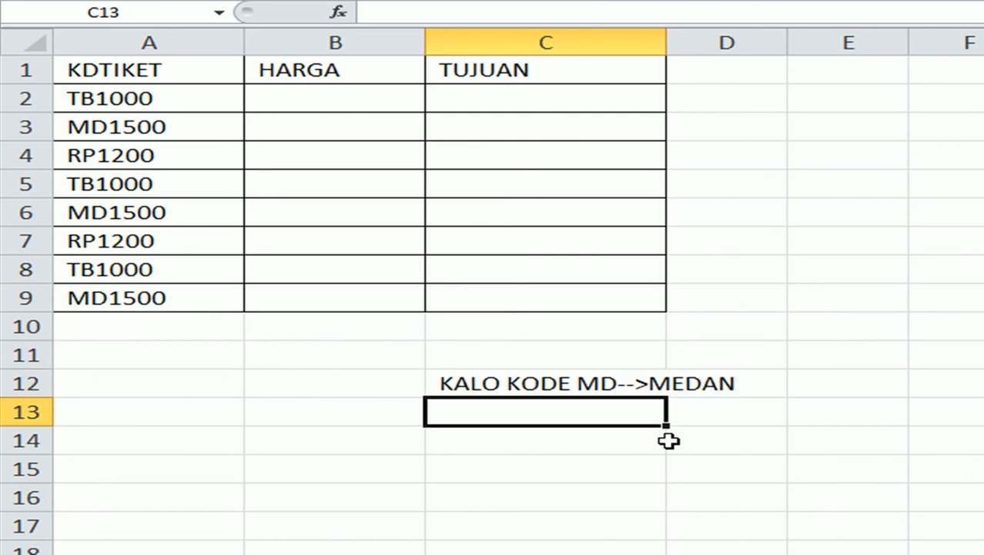
text(KALO)
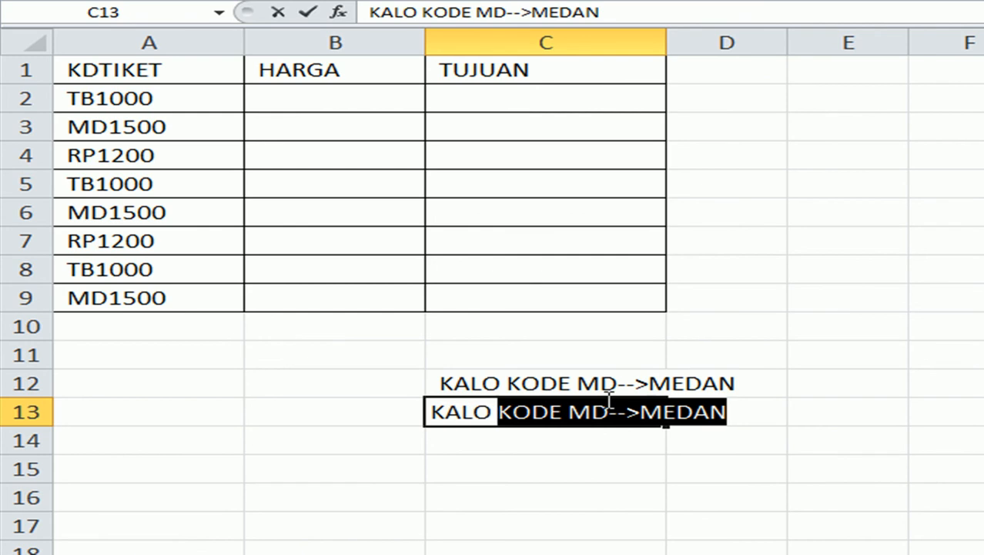
text( TB---)
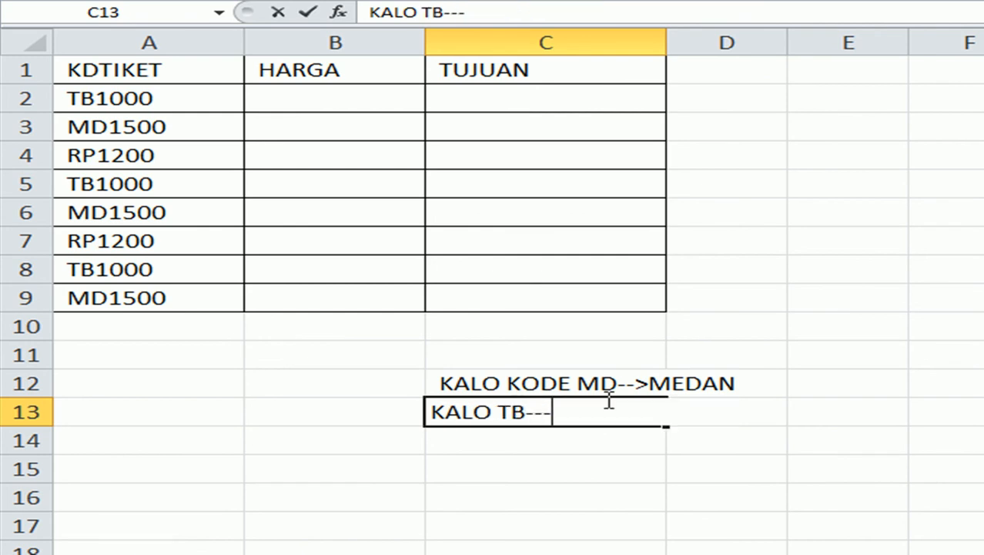
text(TANJUNG B)
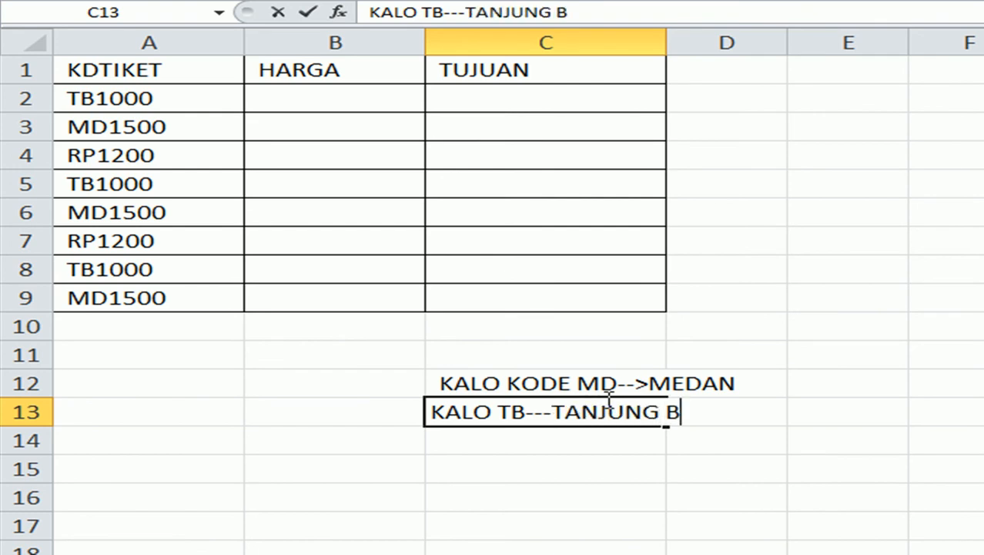
text(ALAI)
key(Return)
text(K)
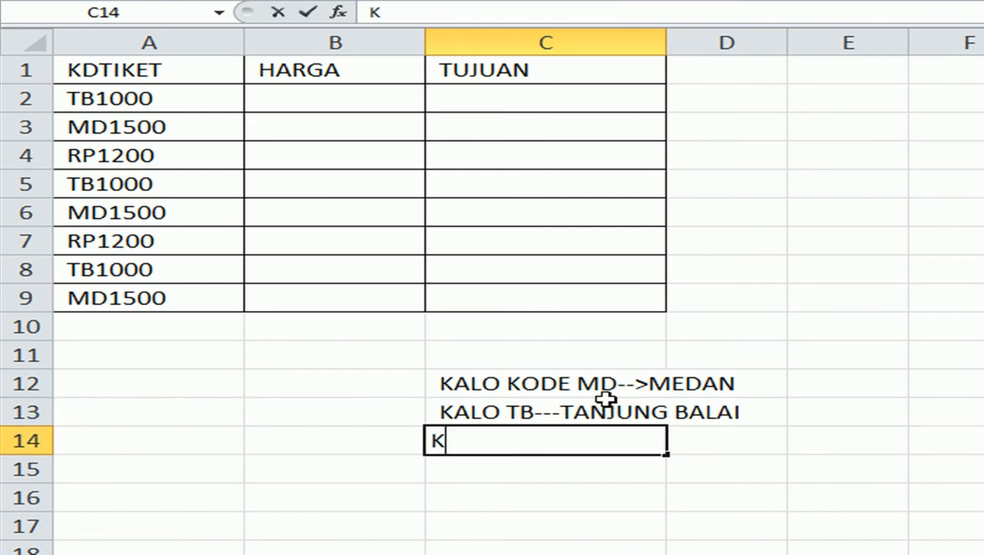
text(ALO)
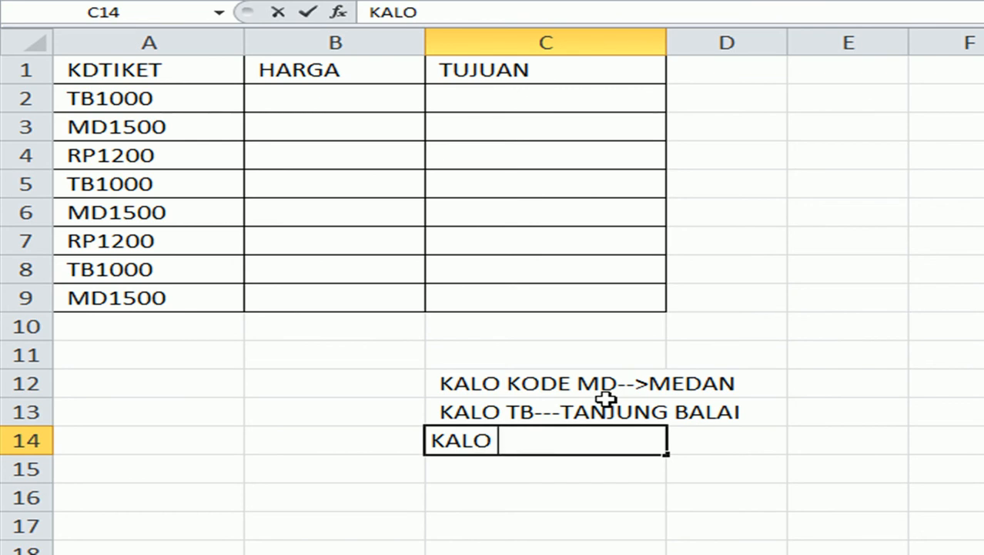
text( RP--)
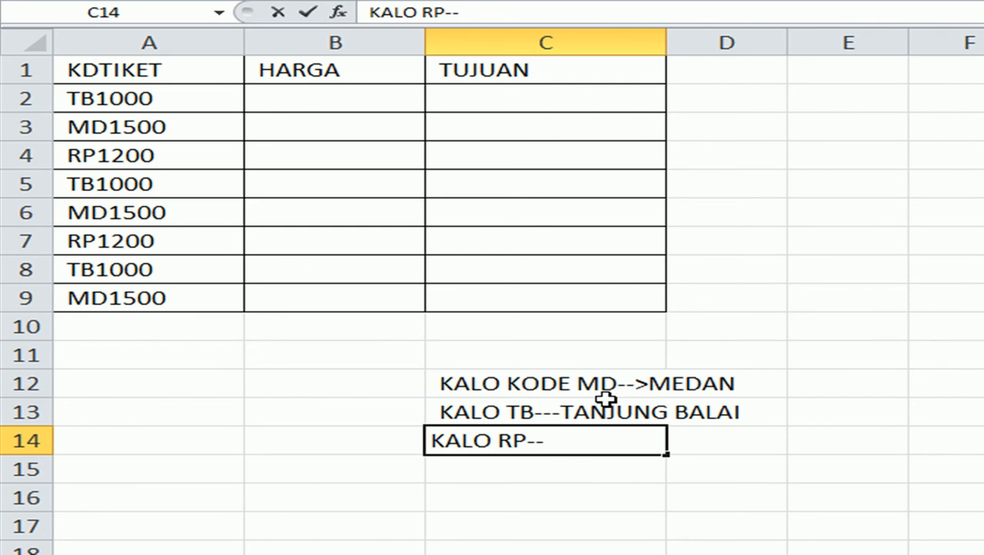
text(> RANTAU PRAPAT)
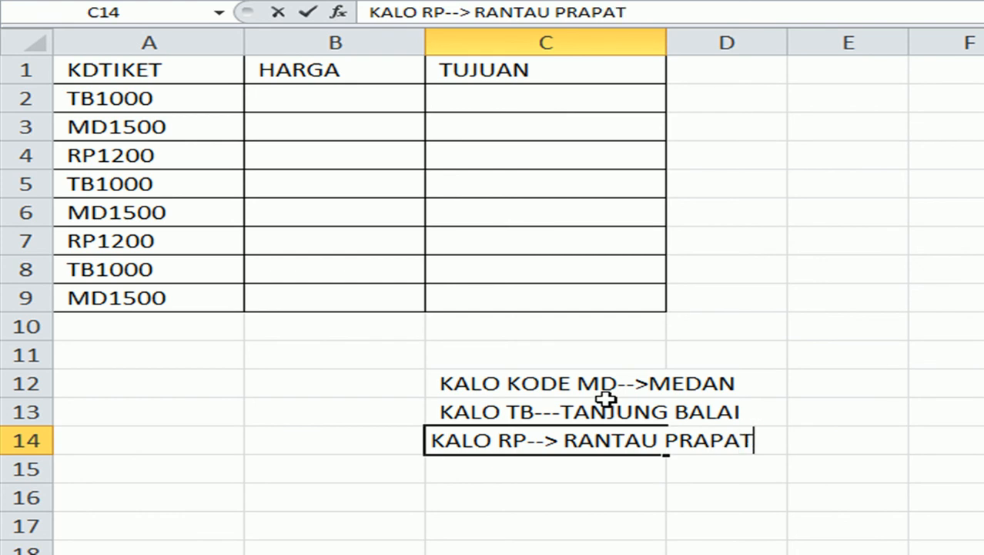
key(Return)
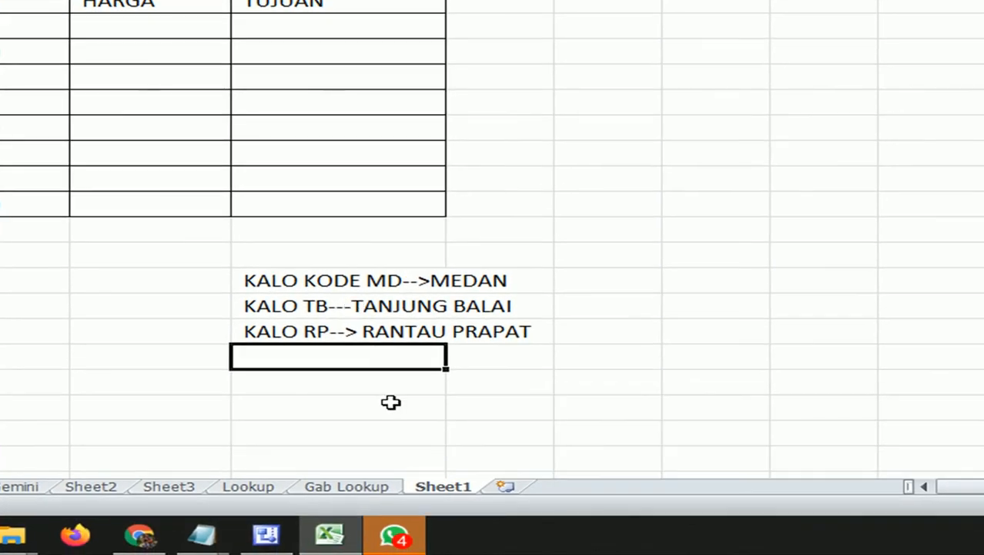
Present your entire screen in the Meet call, then switch back to the Excel ticket sheet.
click(141, 539)
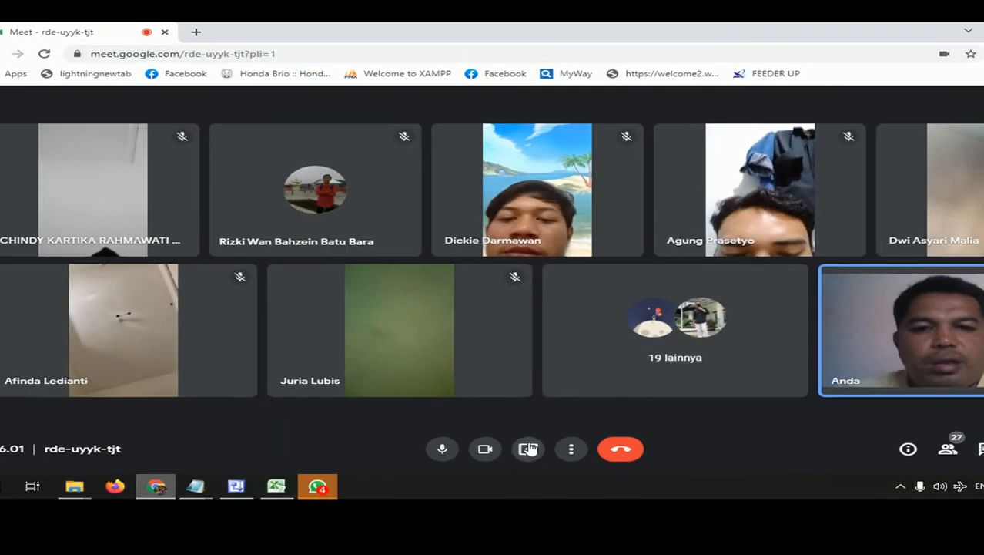
click(726, 475)
click(782, 375)
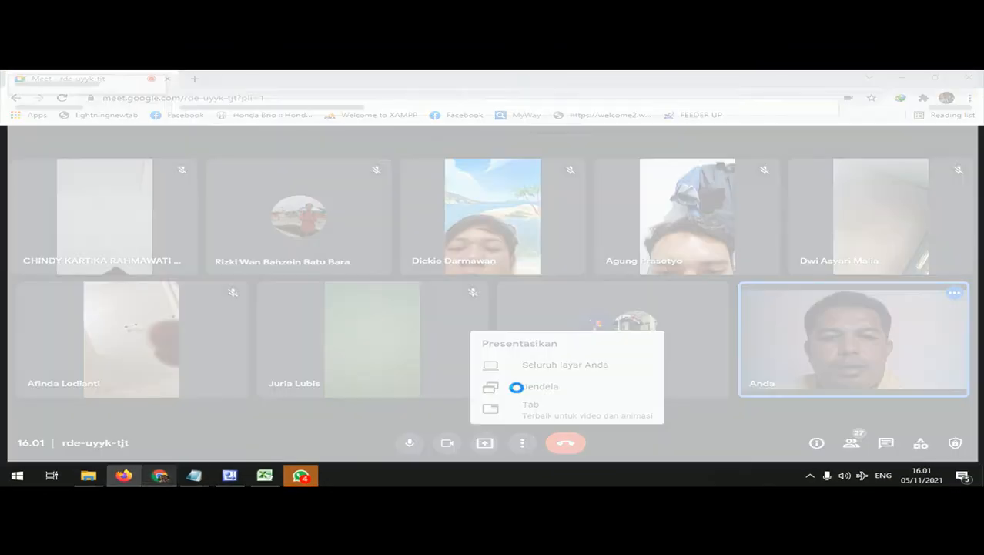
click(159, 475)
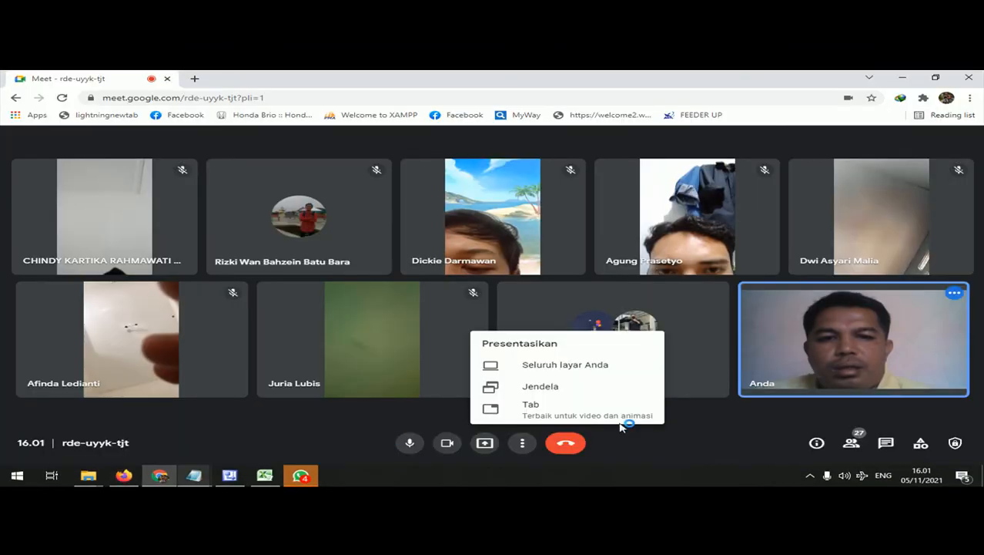
click(578, 375)
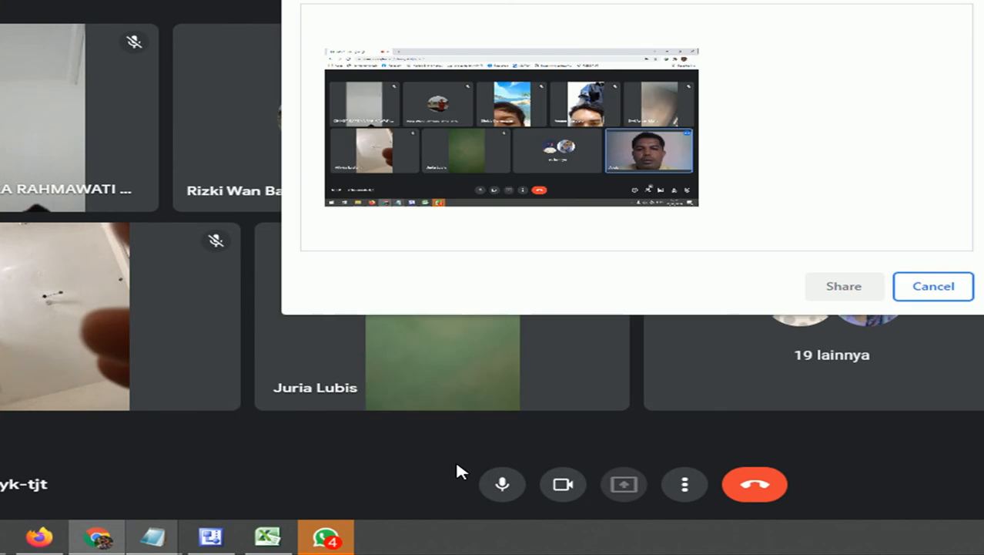
click(589, 140)
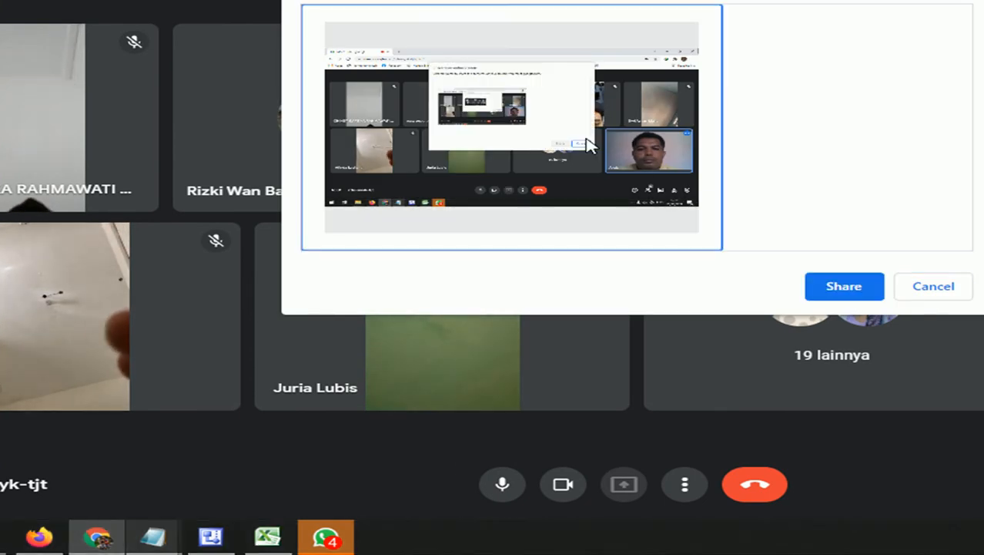
click(864, 279)
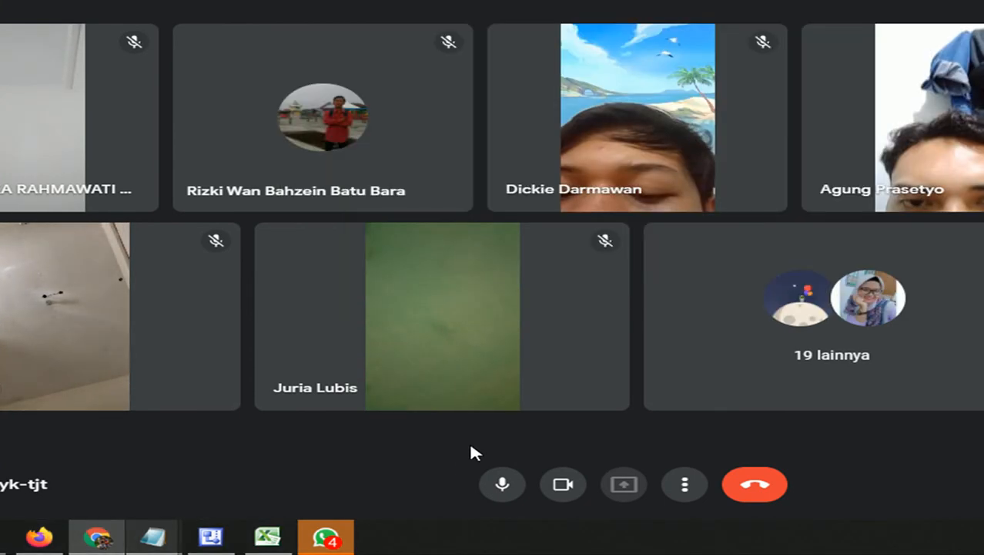
click(267, 537)
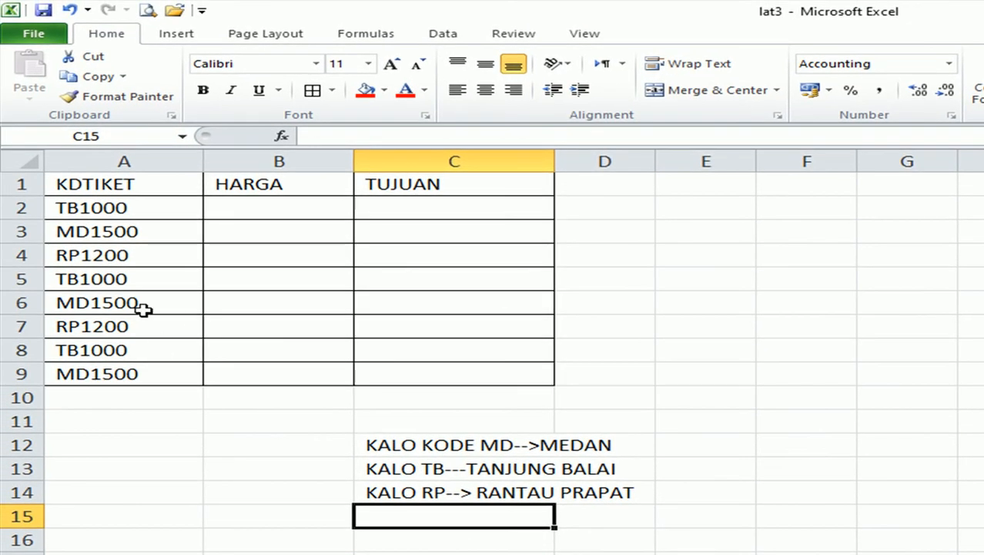
click(126, 208)
click(477, 462)
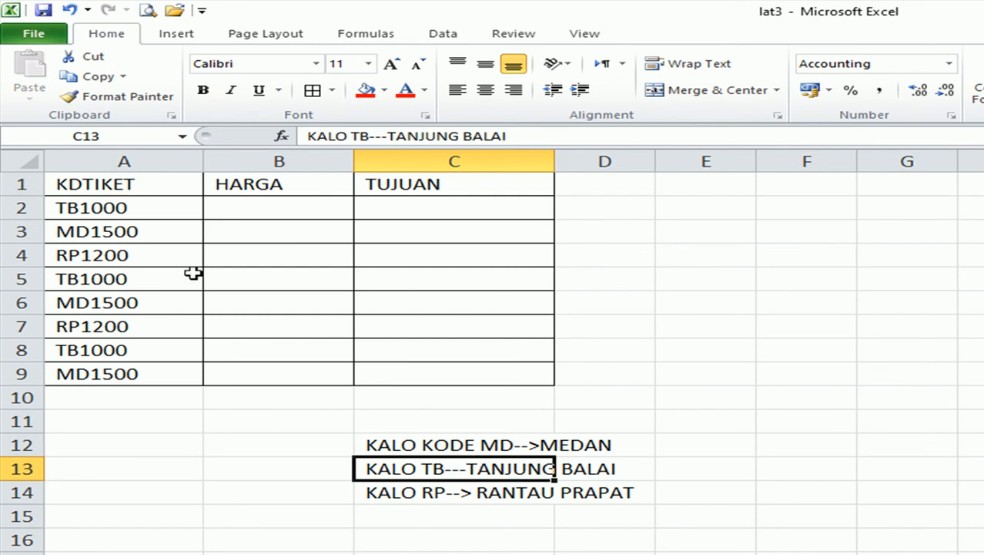
click(75, 208)
click(74, 231)
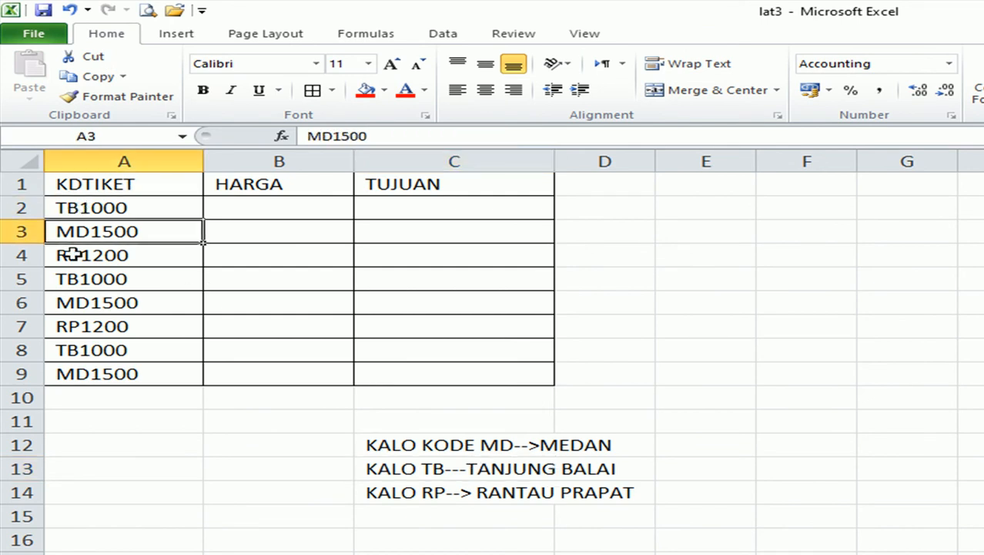
click(72, 254)
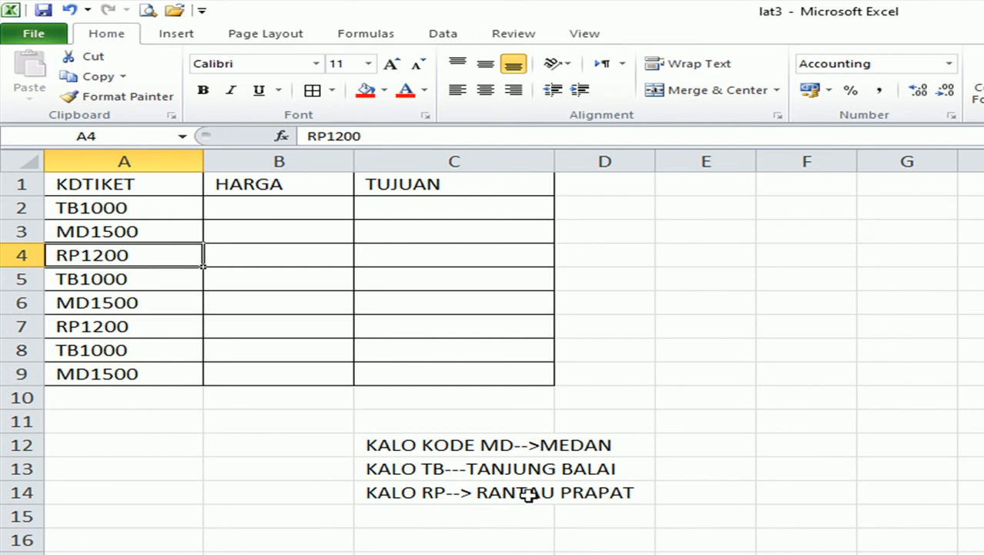
click(78, 205)
drag(78, 208, 79, 376)
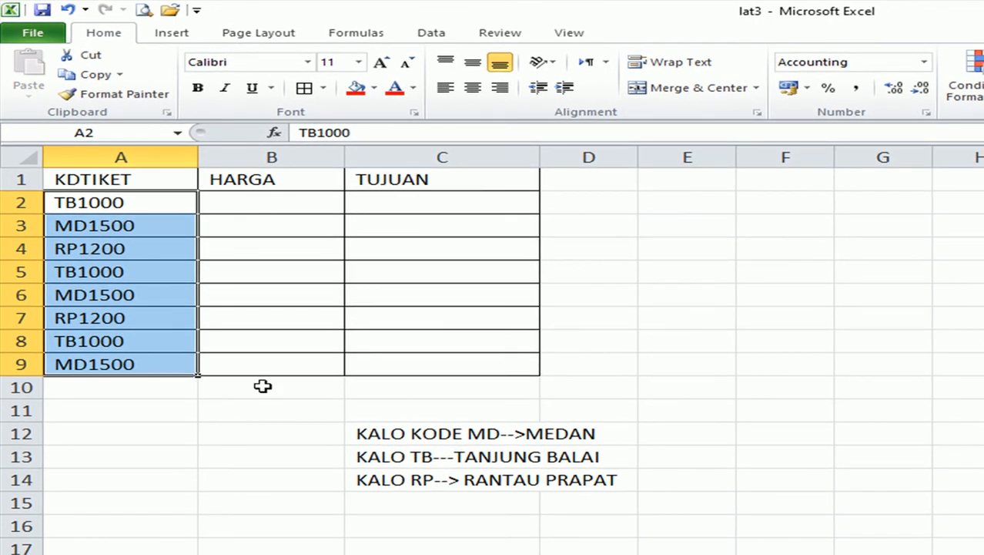
drag(477, 433, 480, 491)
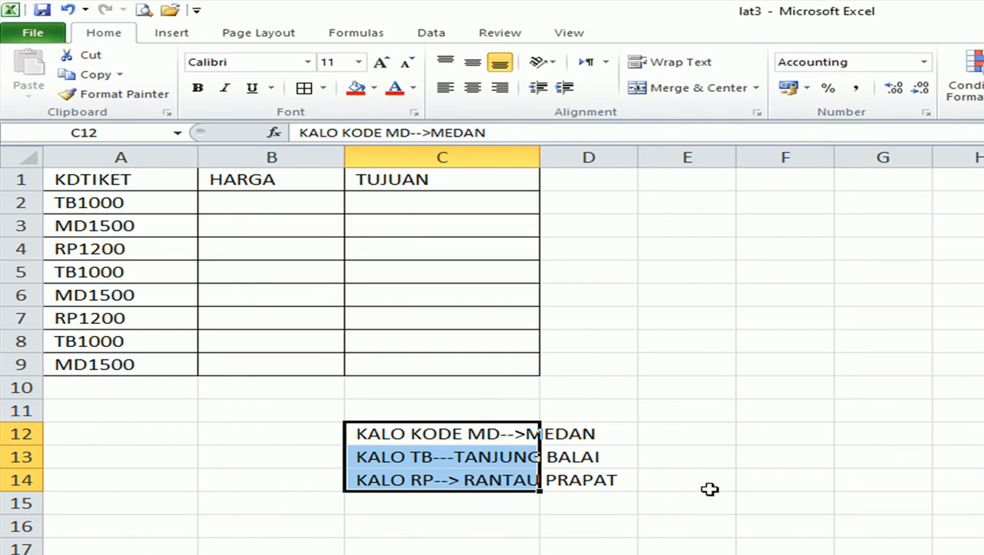
click(779, 438)
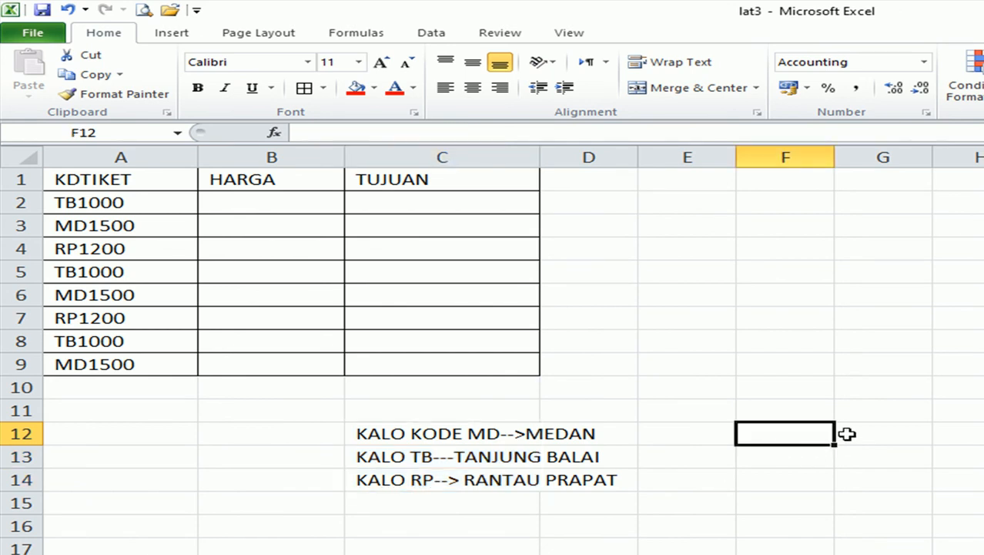
click(77, 204)
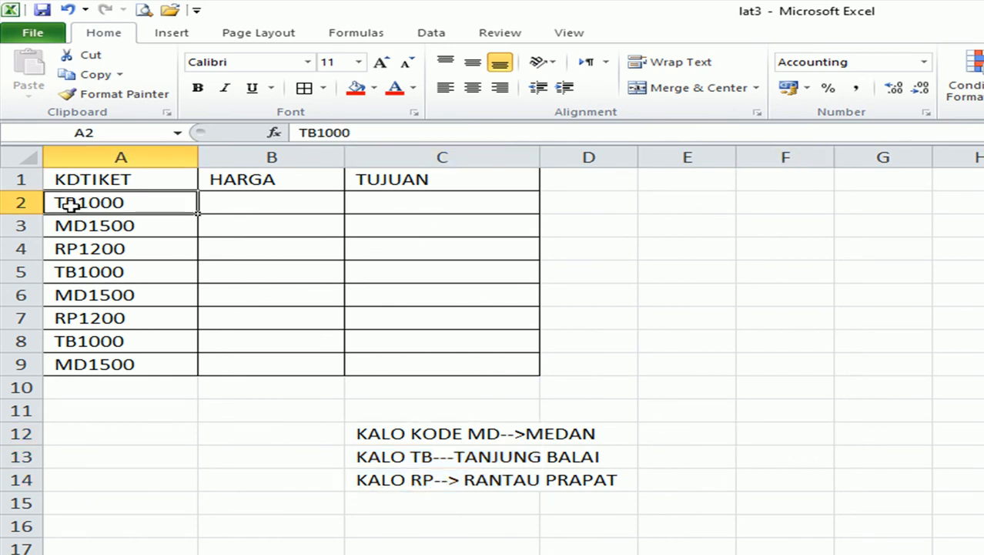
click(511, 434)
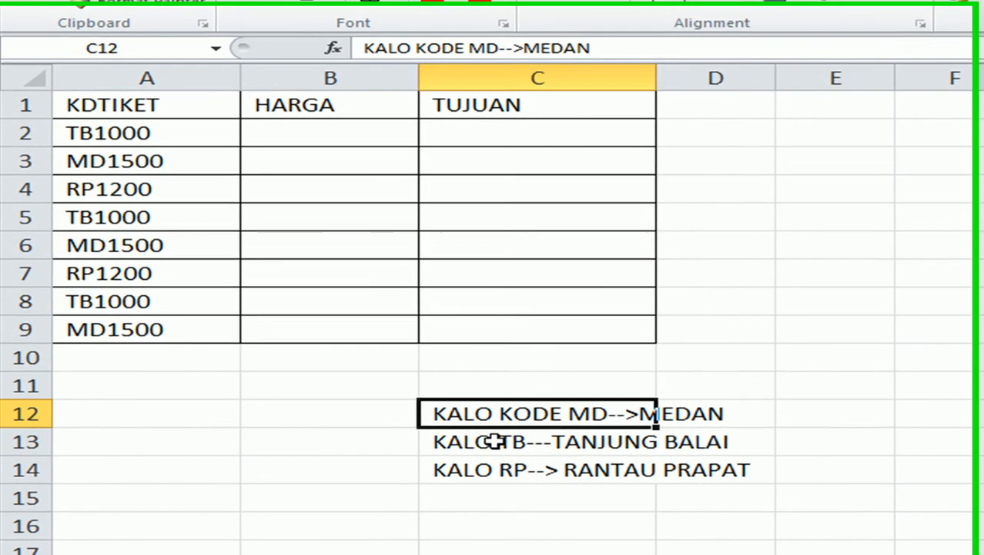
click(494, 441)
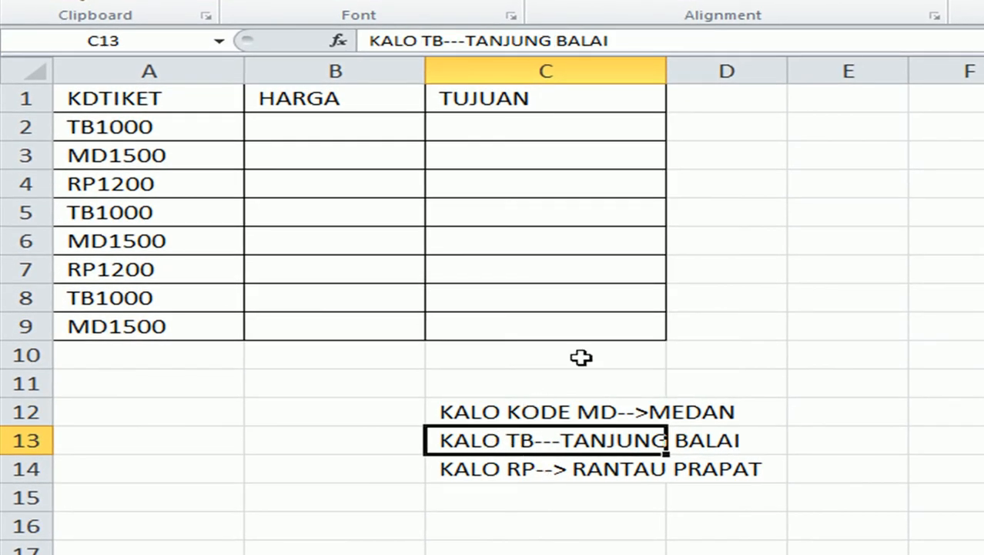
click(522, 132)
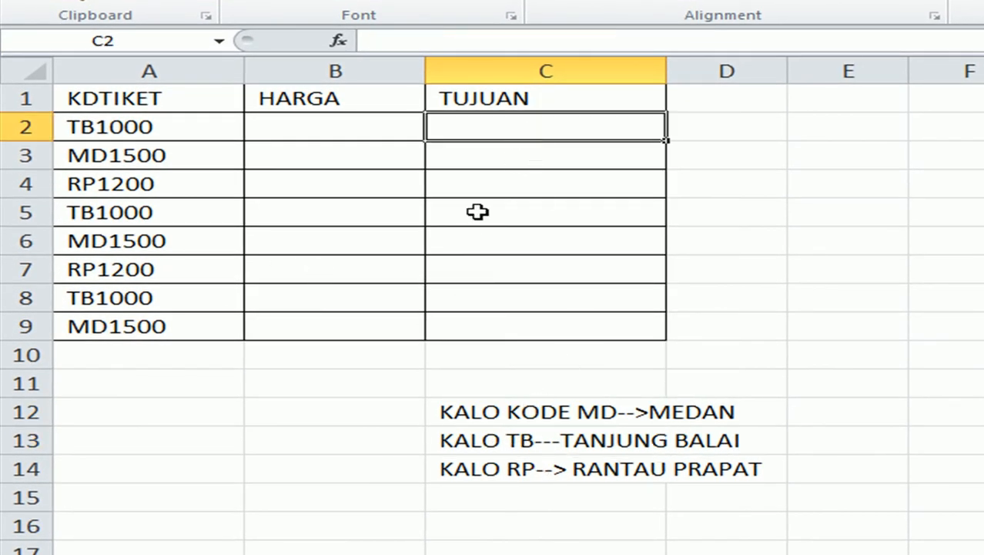
drag(539, 413, 532, 462)
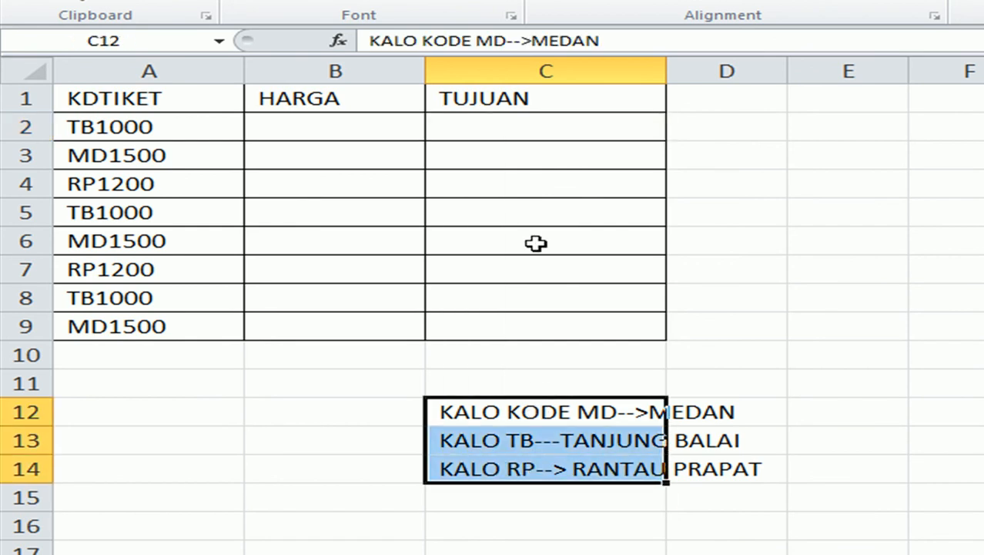
click(535, 414)
drag(536, 413, 534, 440)
click(556, 482)
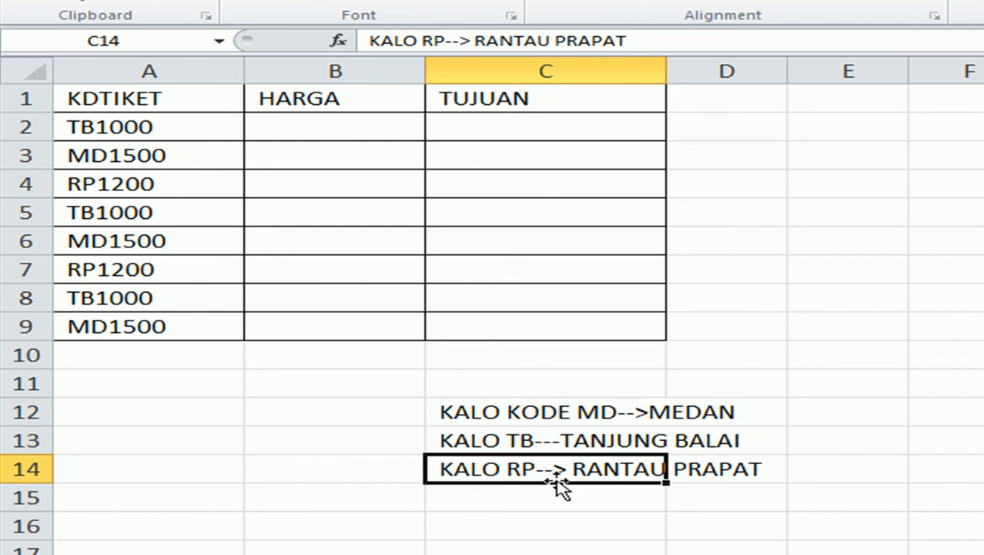
click(556, 133)
Type =if(left(A2;2)="MD";"MEDAN"; into C2, correcting md to uppercase MD.
text(=)
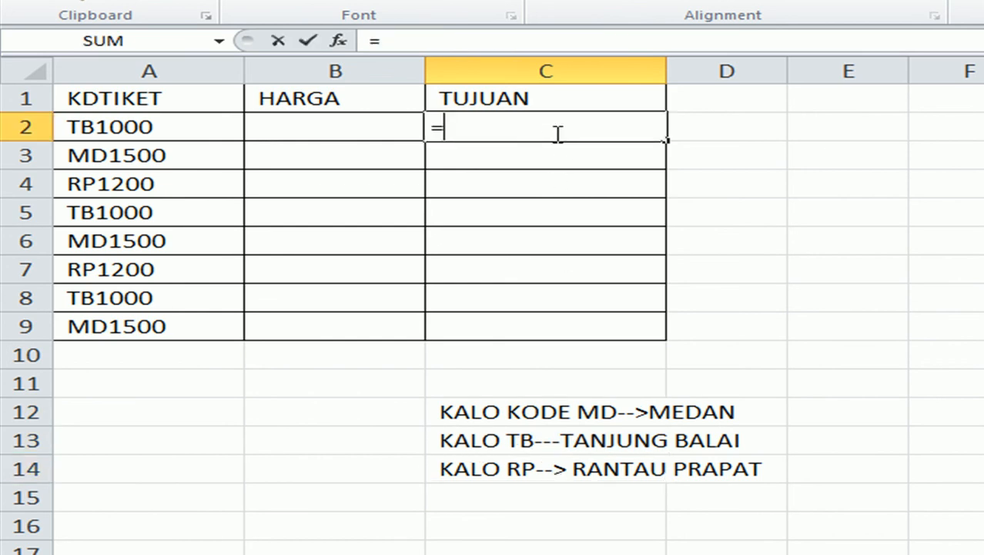
text(if)
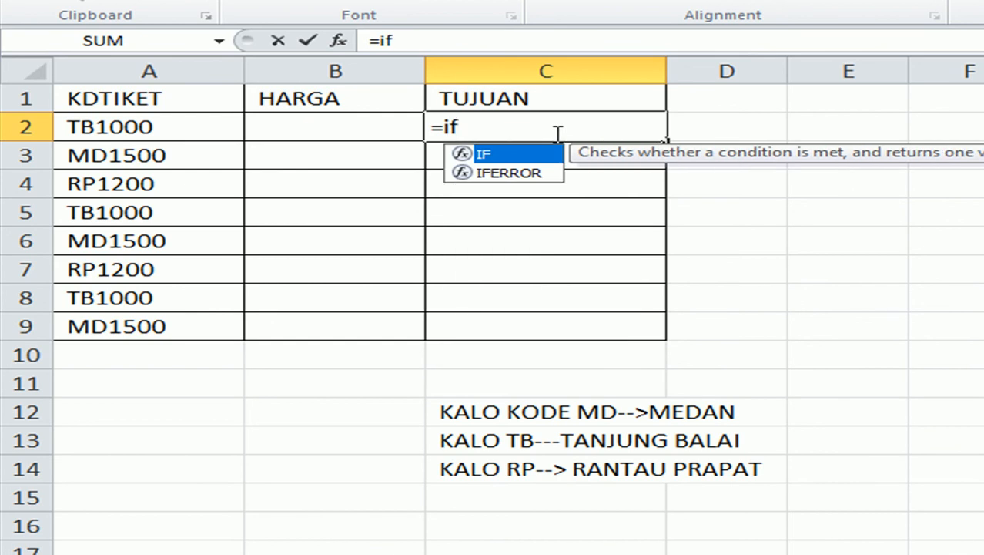
text(()
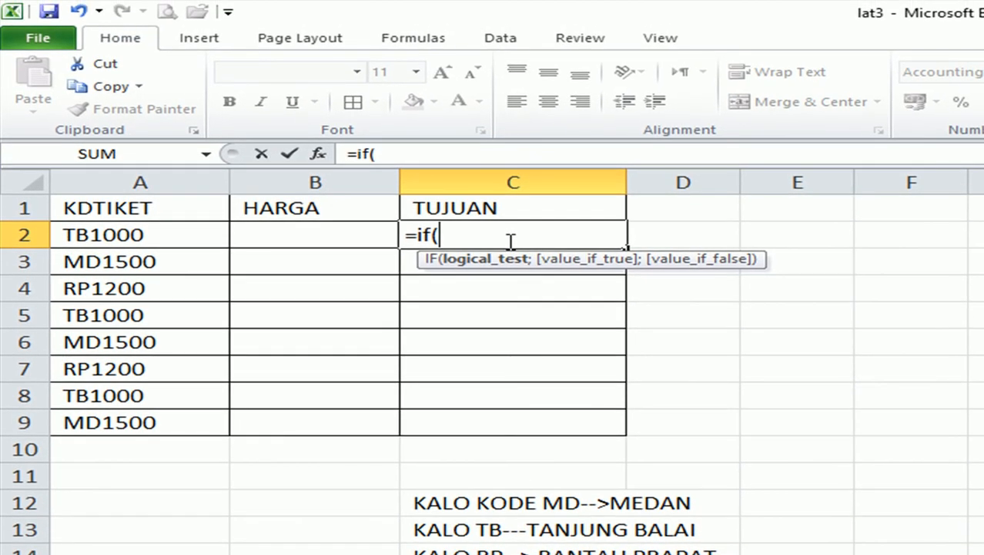
text(lef)
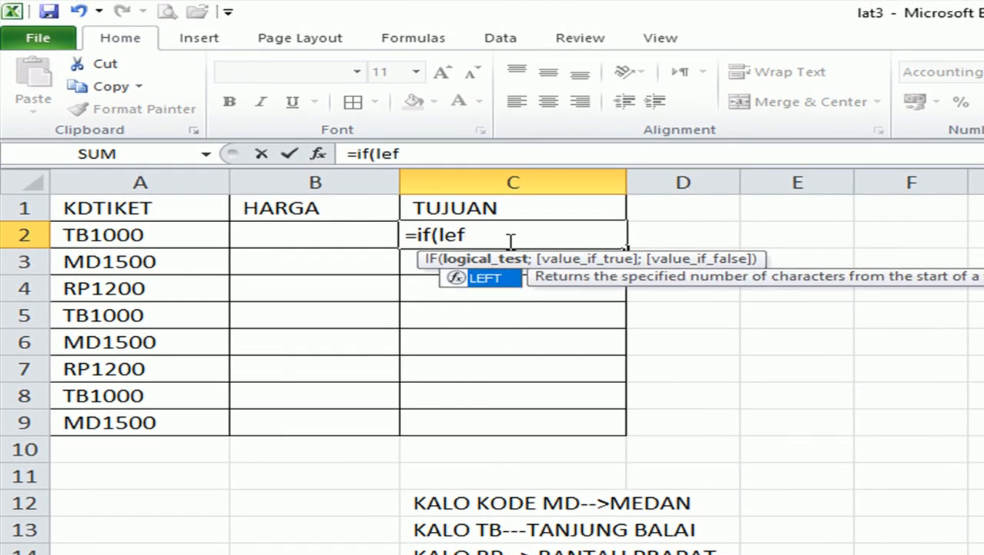
text(t()
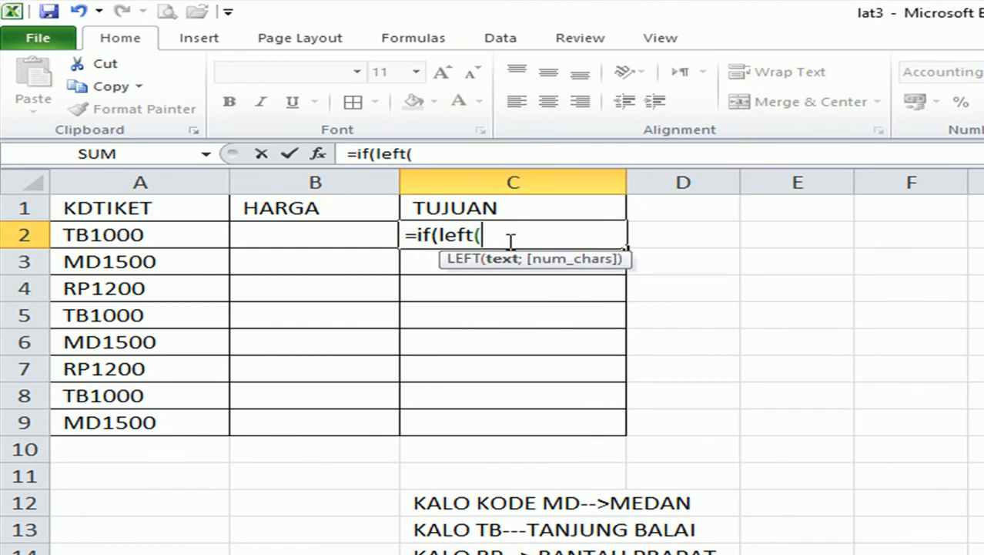
click(132, 236)
text(;)
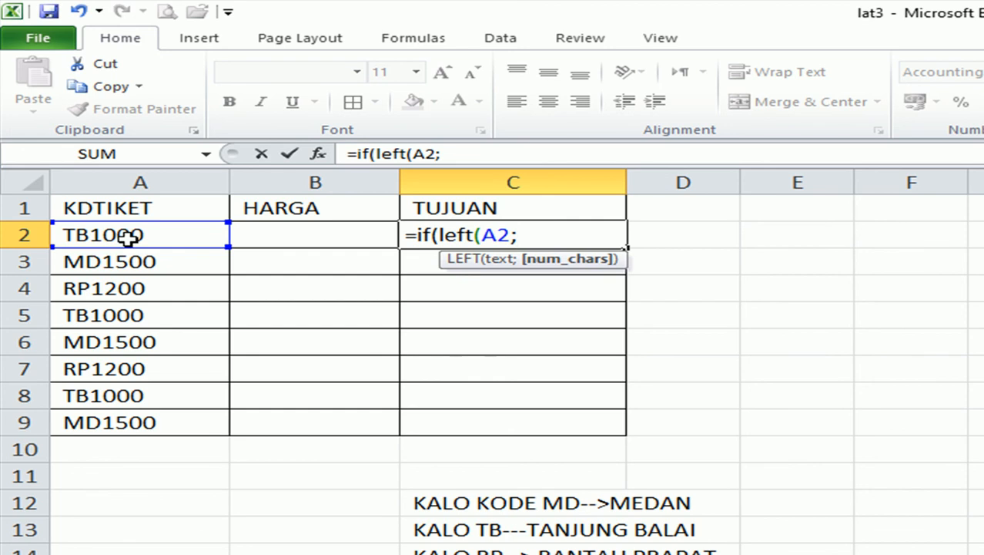
text(2)
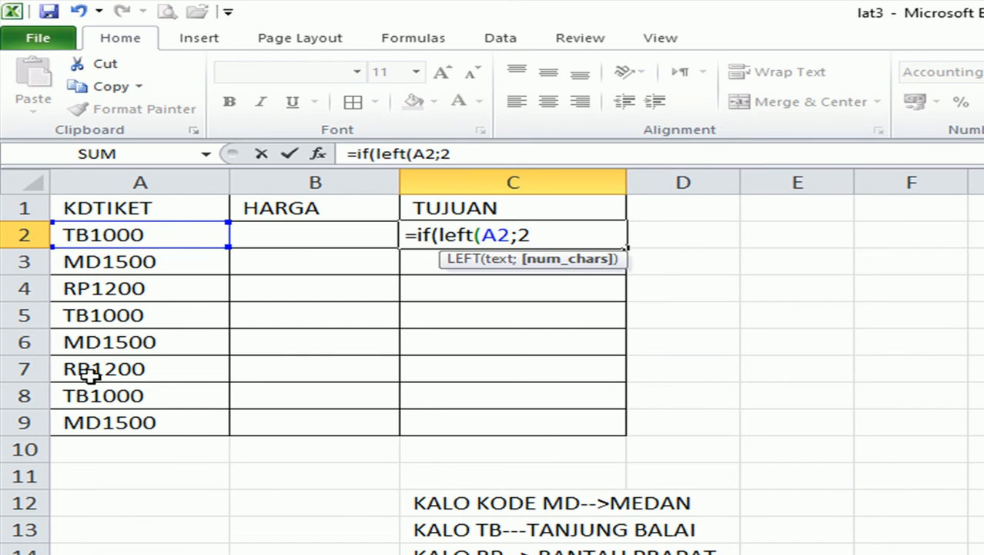
text()=)
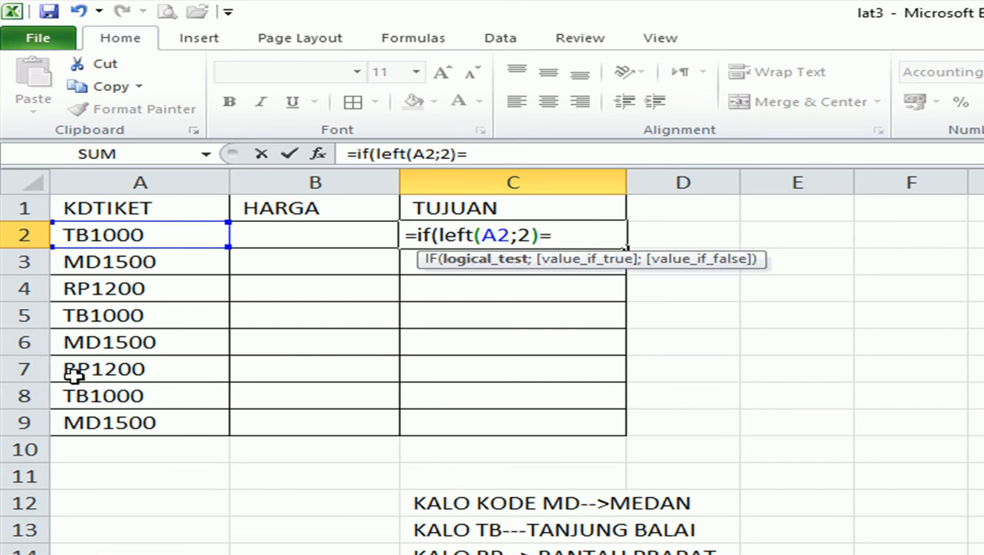
text("md")
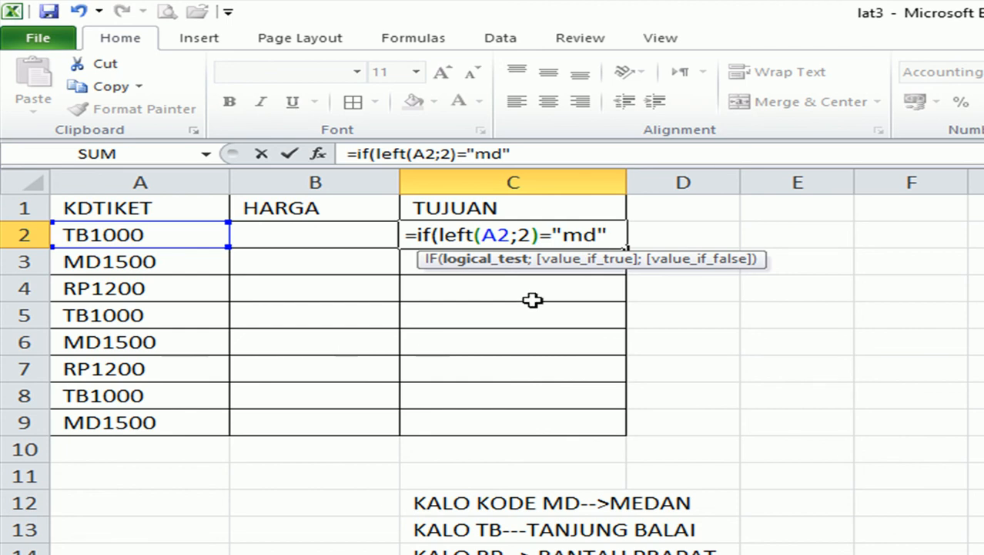
drag(603, 233, 562, 234)
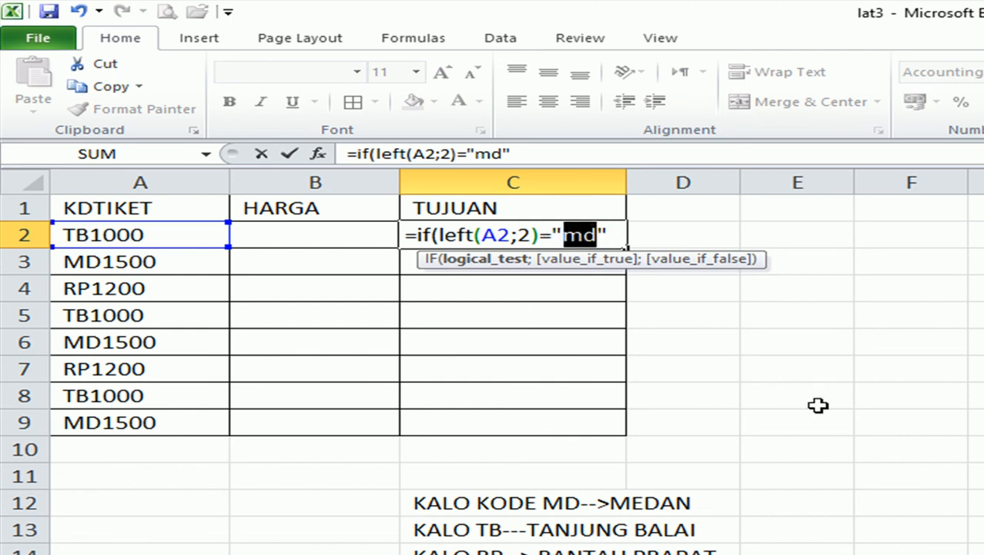
text(MD)
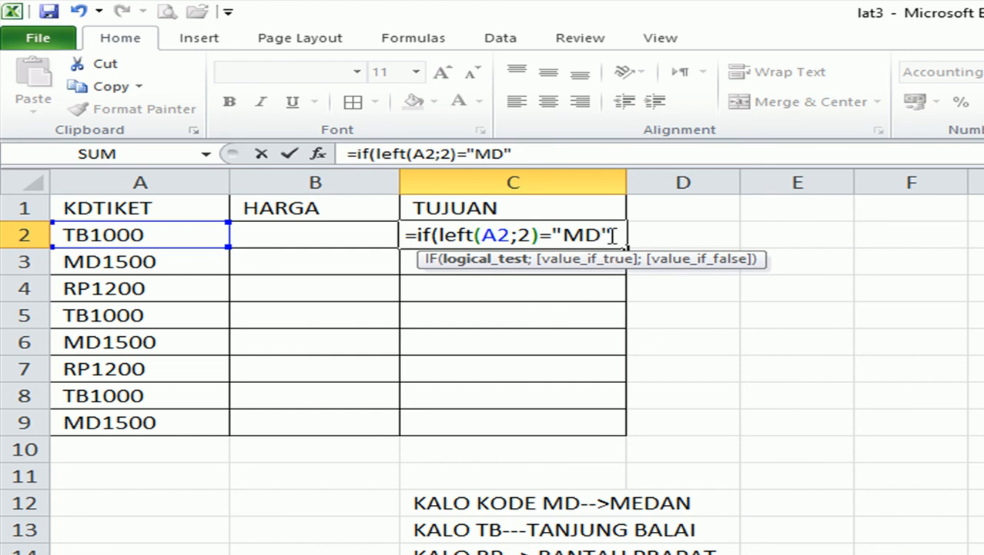
text(;)
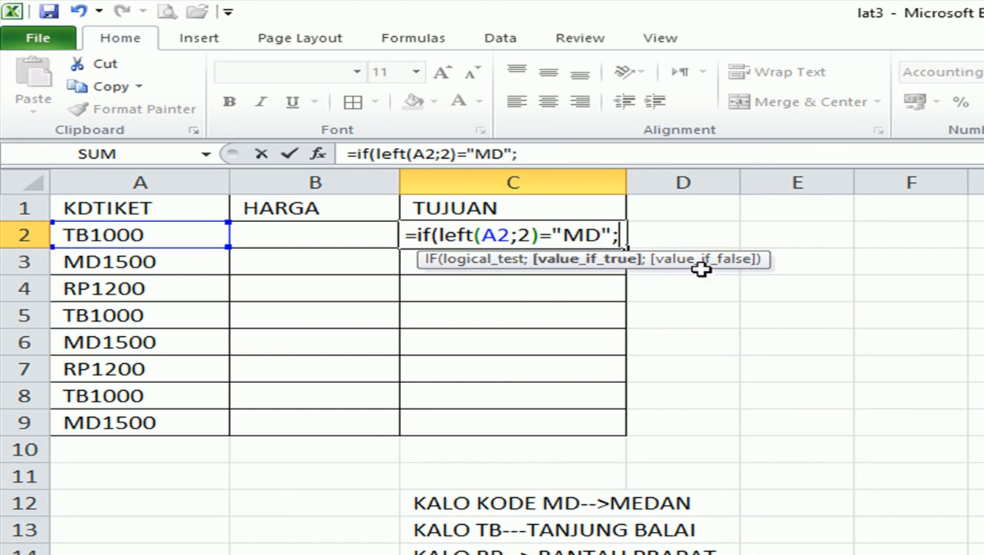
text("MEDAN)
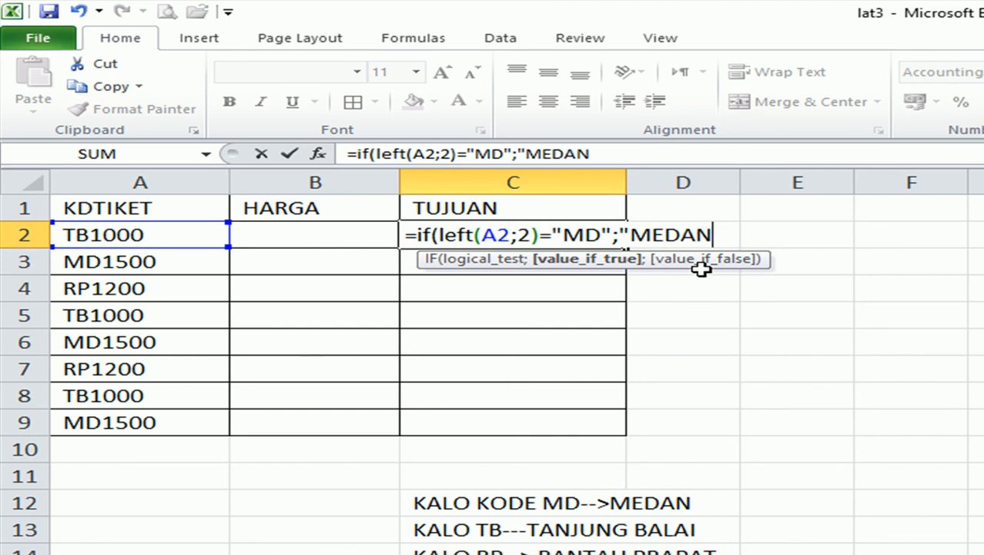
text(")
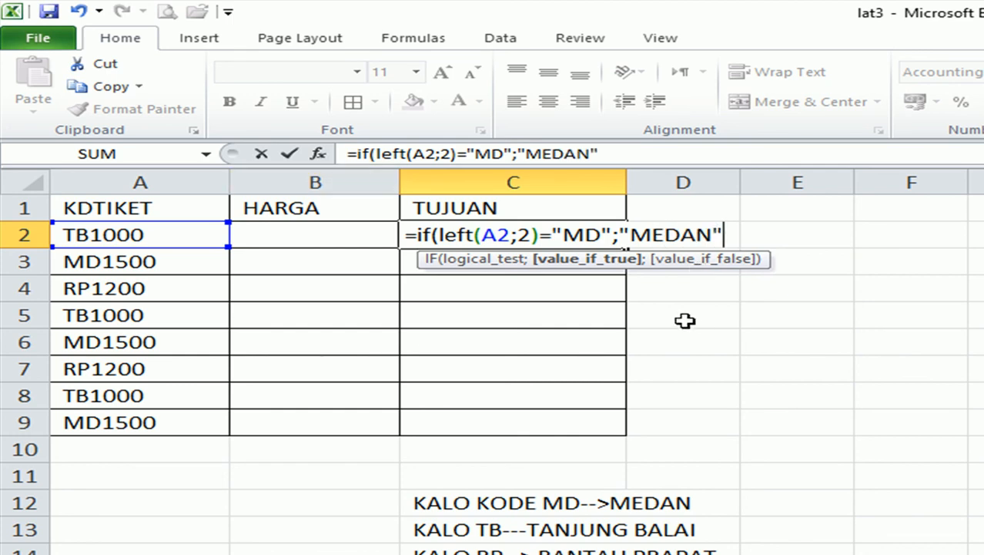
text(;)
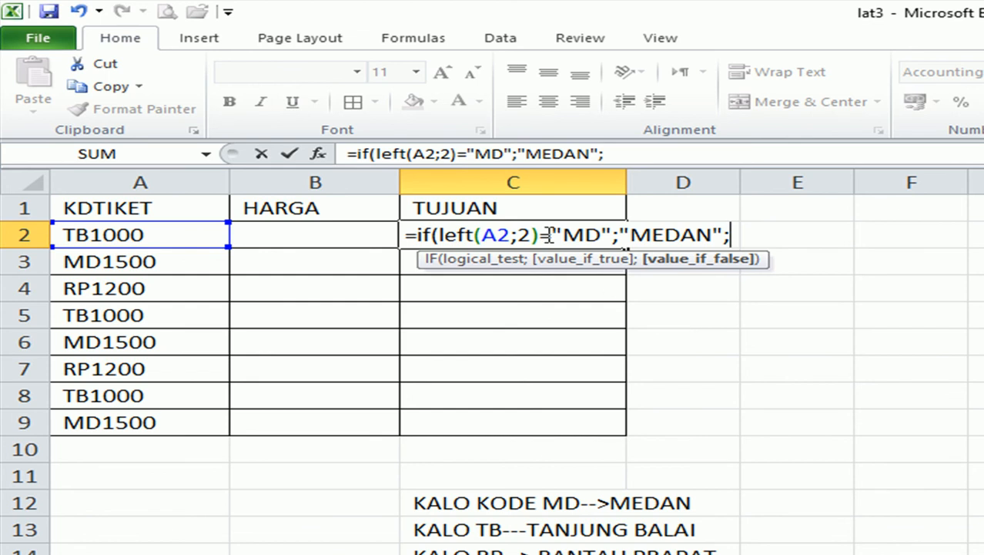
drag(545, 234, 457, 234)
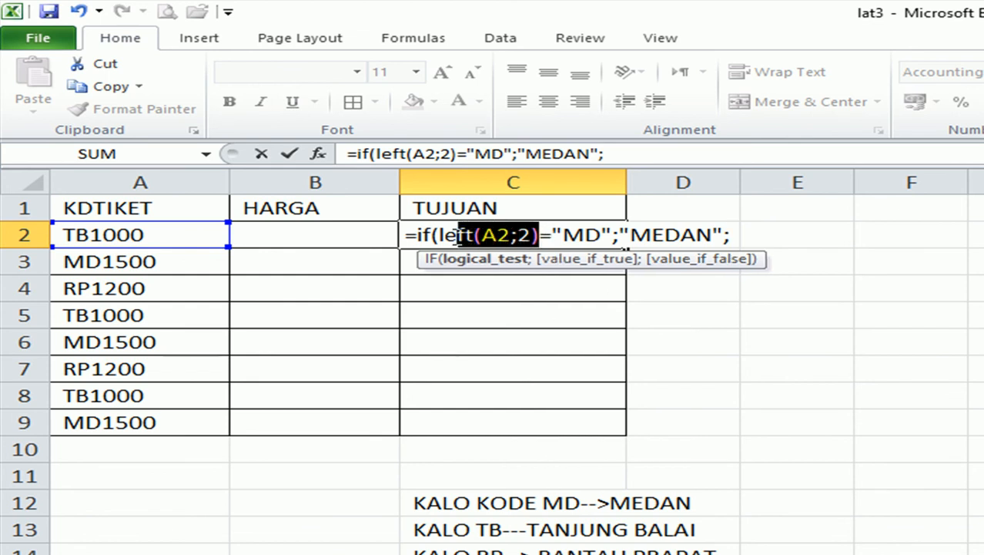
drag(608, 236, 442, 234)
drag(722, 235, 621, 234)
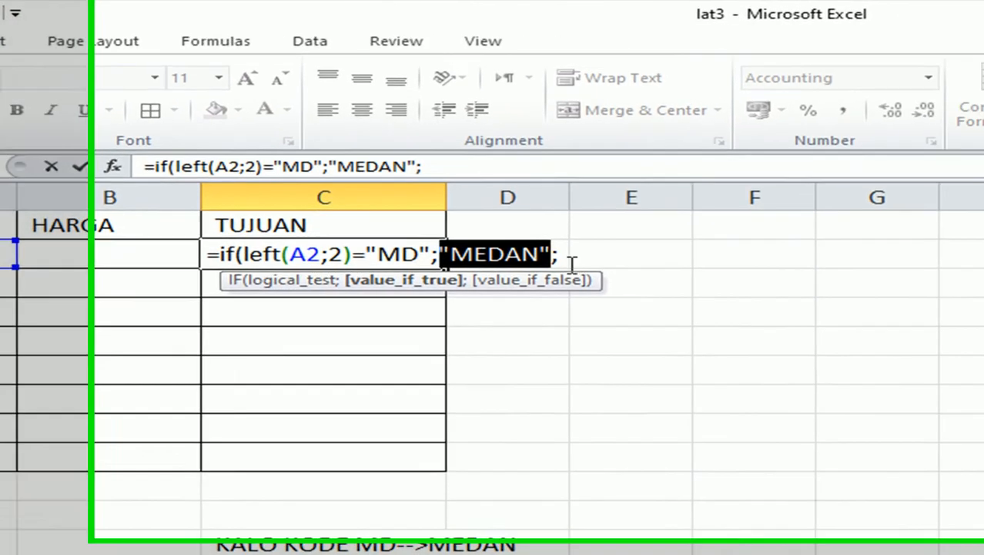
Append the nested test if(left(A2;2)="tb";"TANJUNG to C2's formula.
click(732, 238)
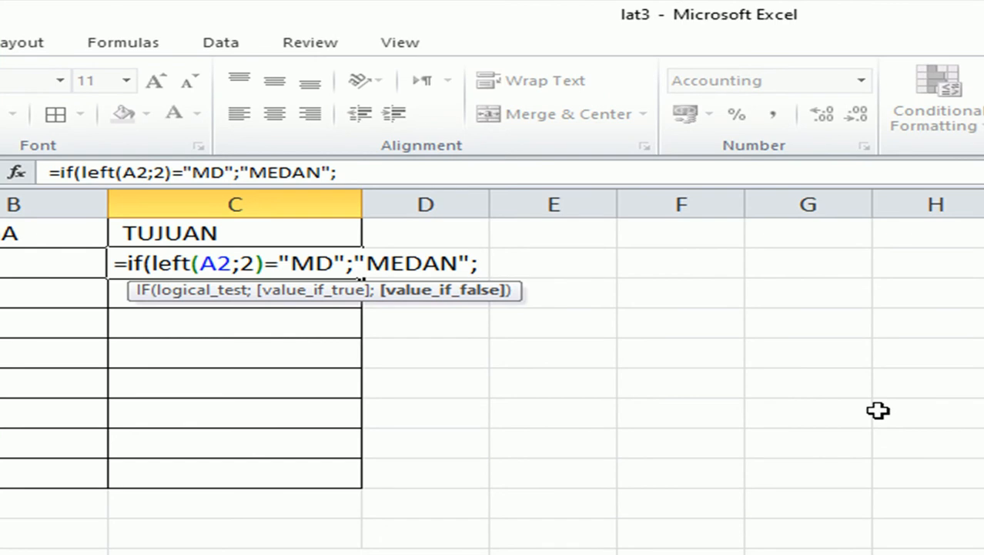
text(if)
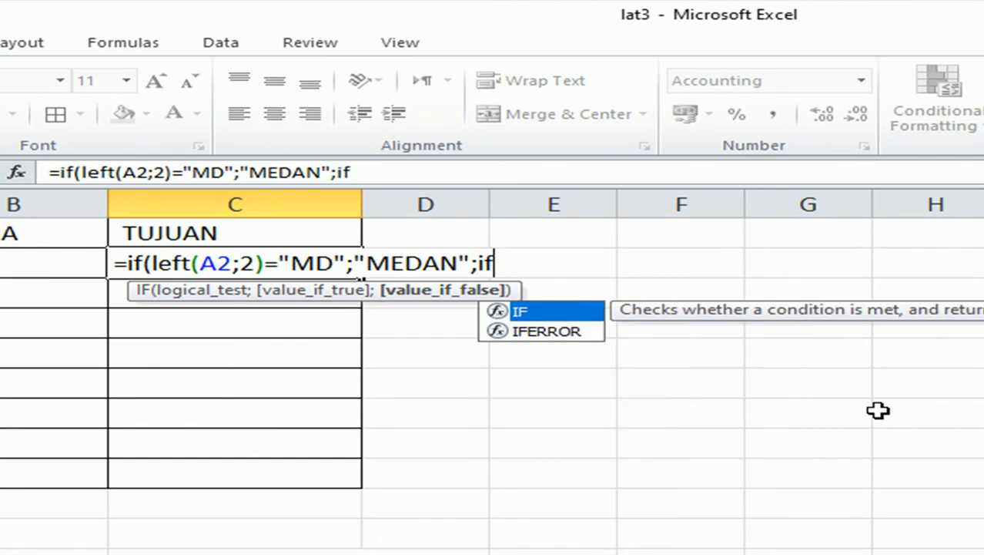
text(()
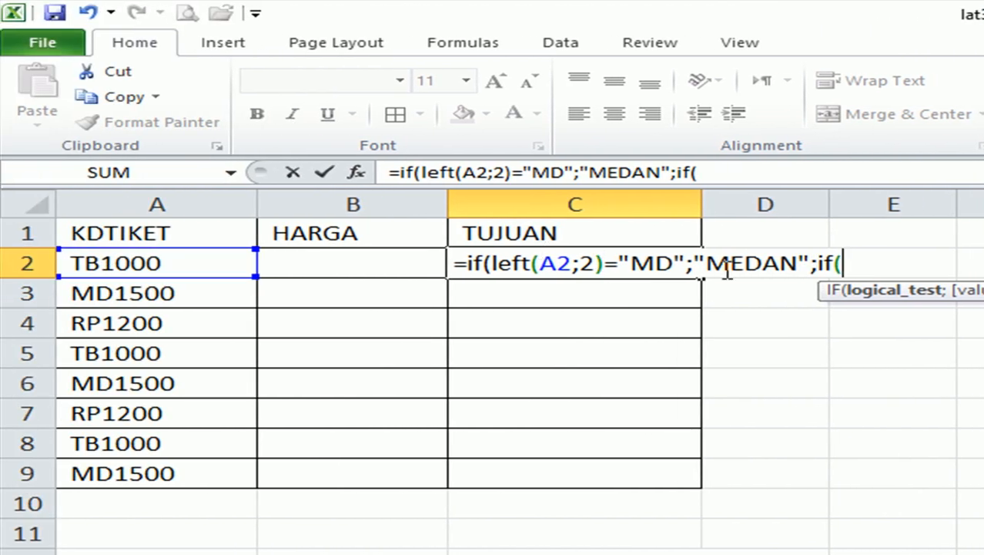
drag(802, 263, 485, 264)
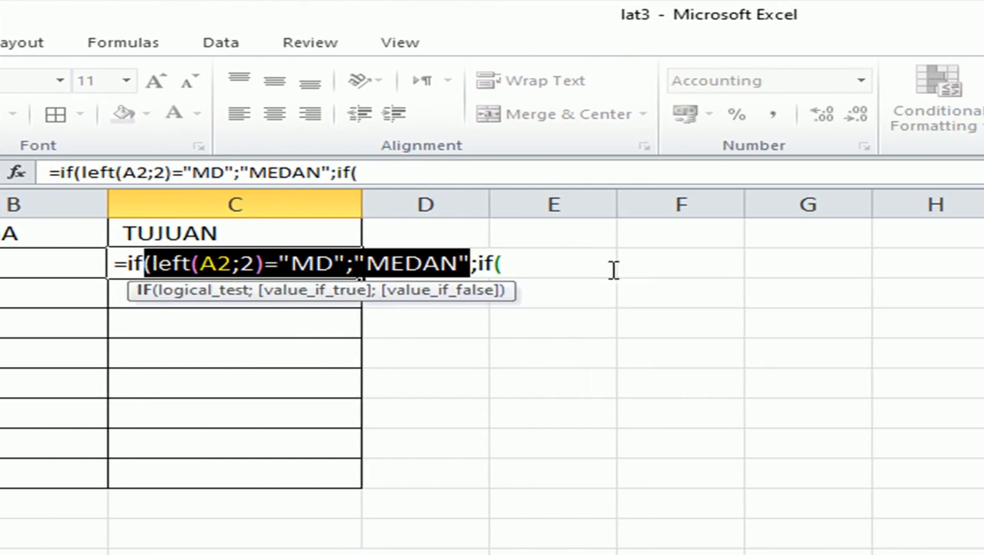
click(541, 266)
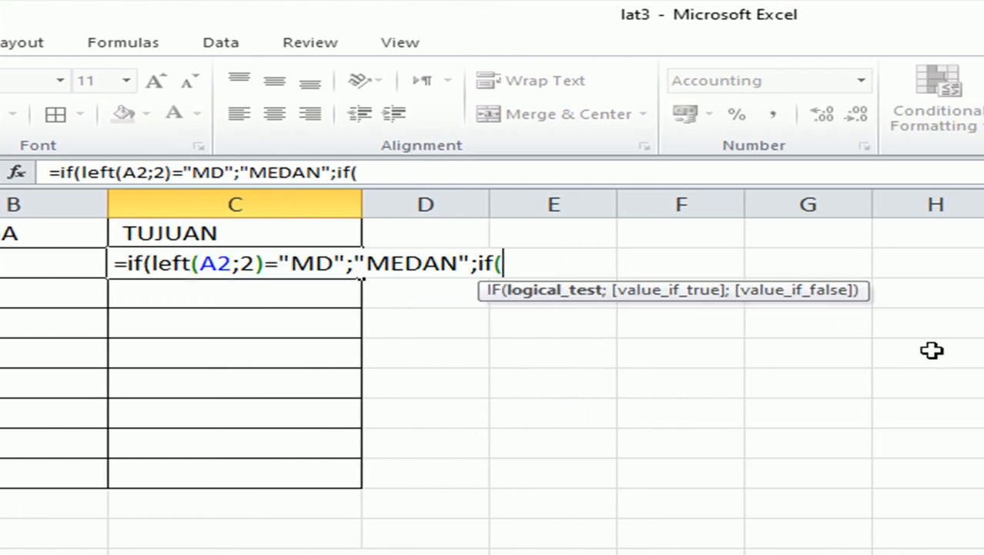
text(left)
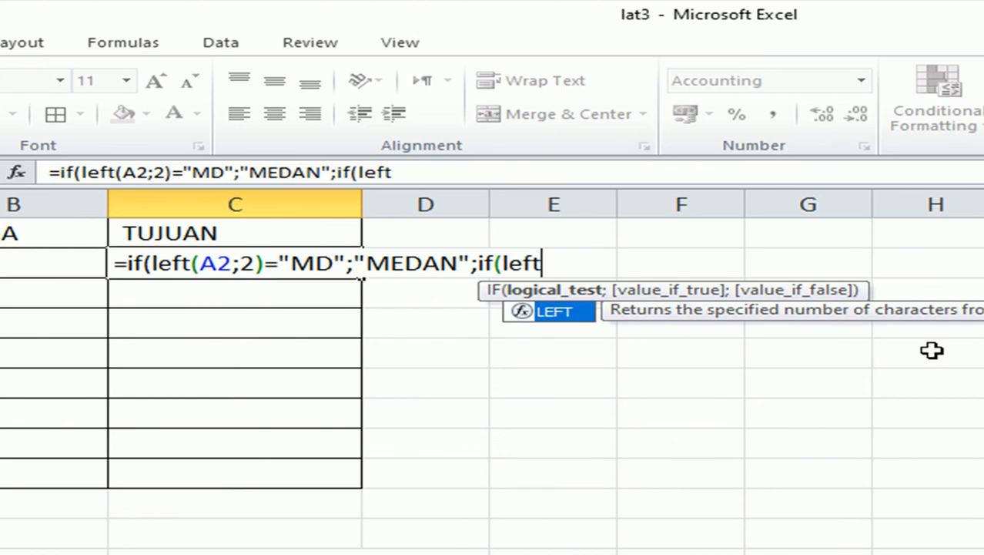
text(()
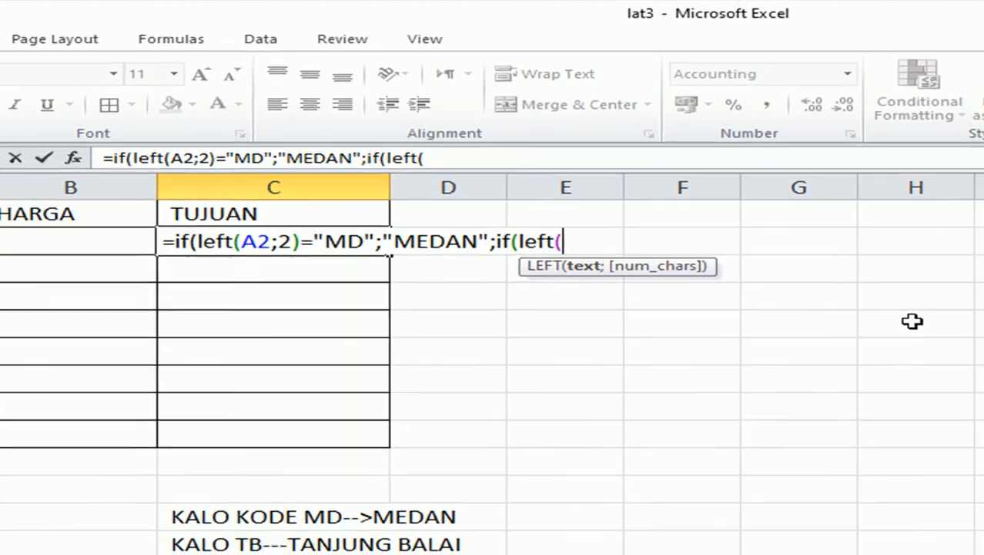
click(33, 193)
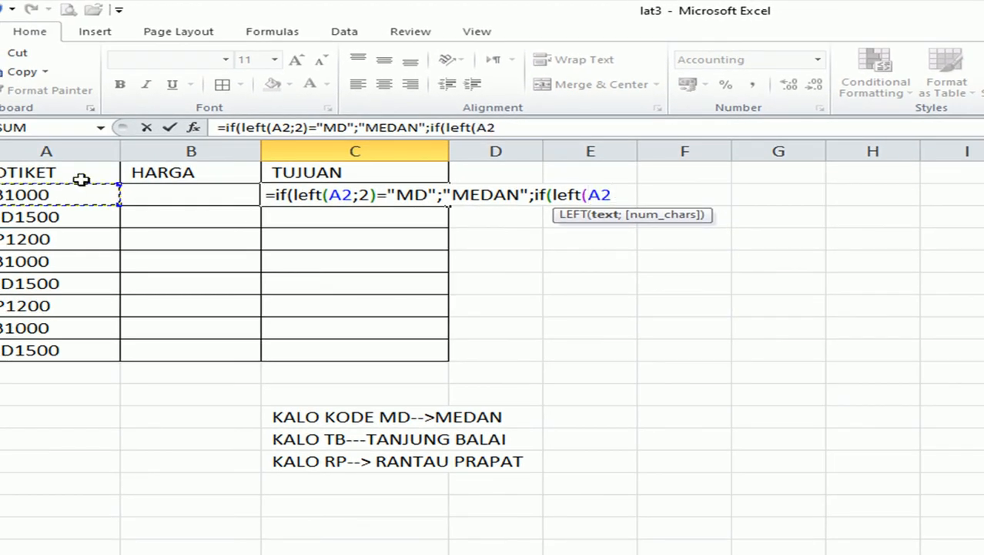
text(;2)
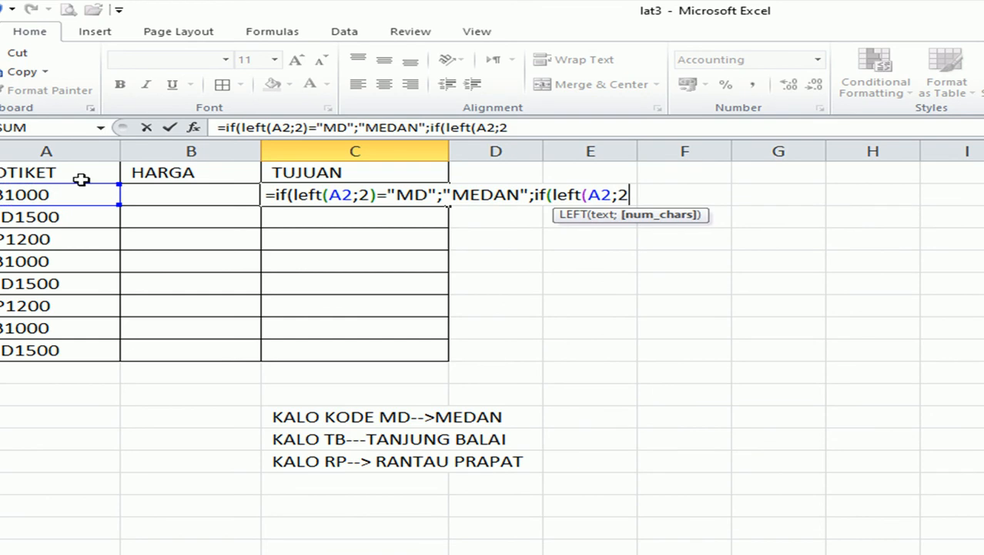
text()="tb")
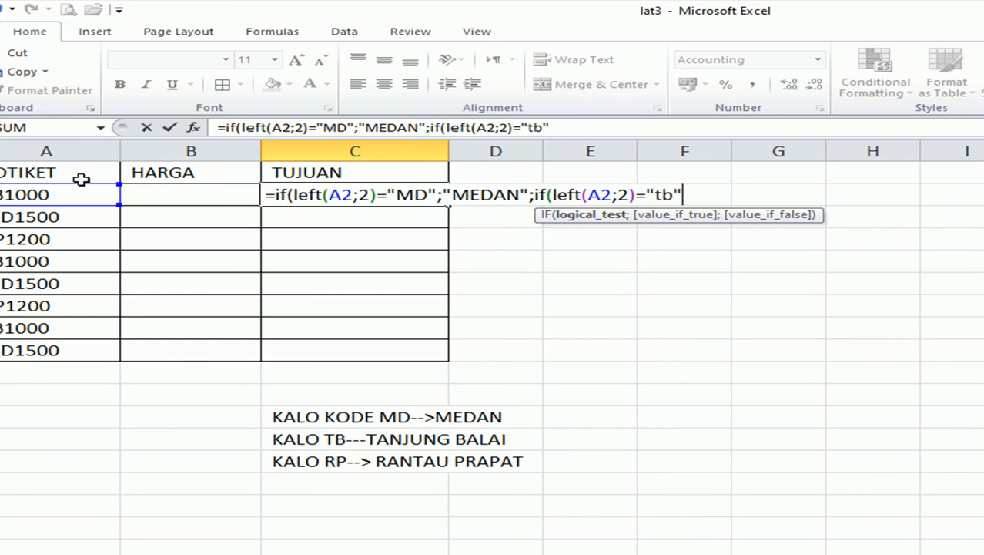
text(;)
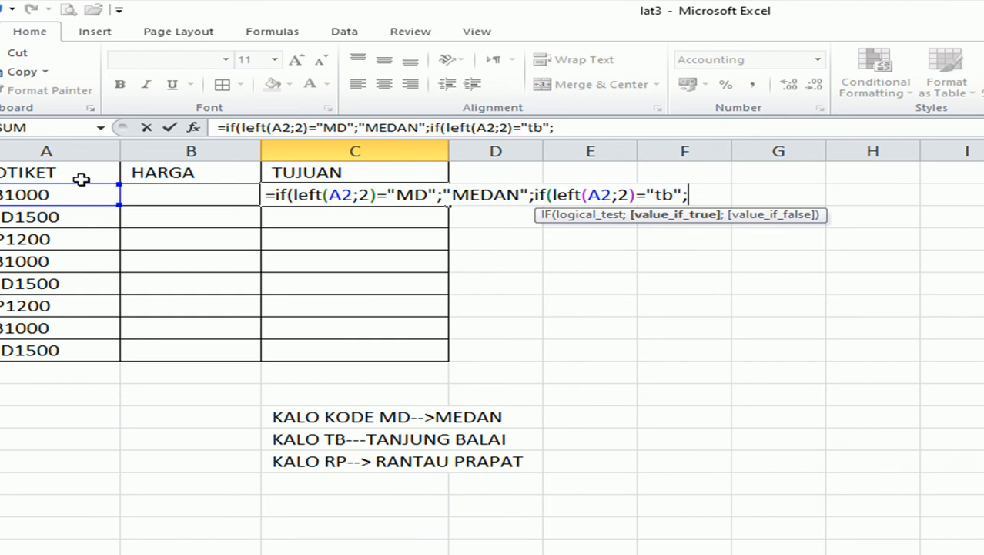
text("TANJUNG N)
key(BackSpace)
Finish C2's formula with "TANJUNG BALAI", fallback "RANTAU PRAPAT" and two closing parentheses, then commit it.
text(BALAI)
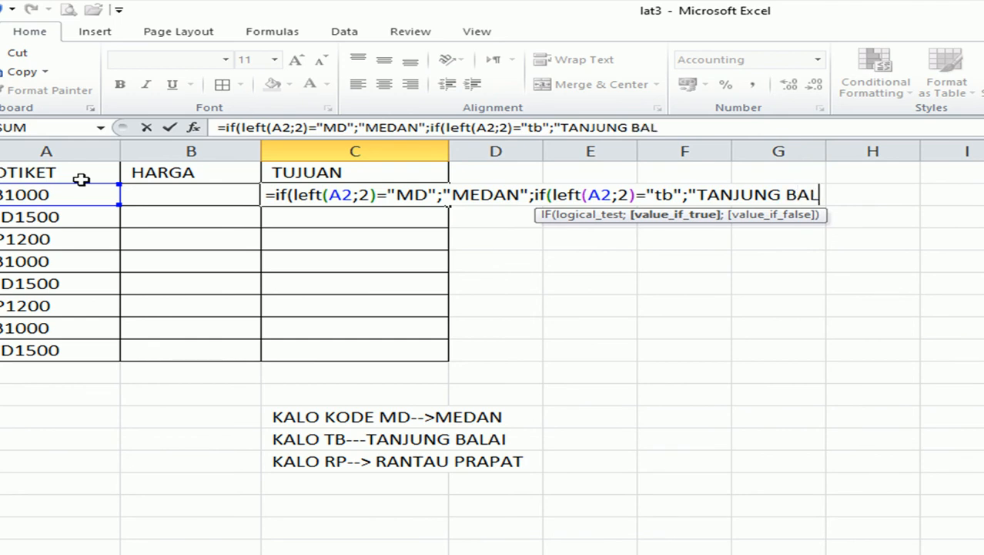
text(";)
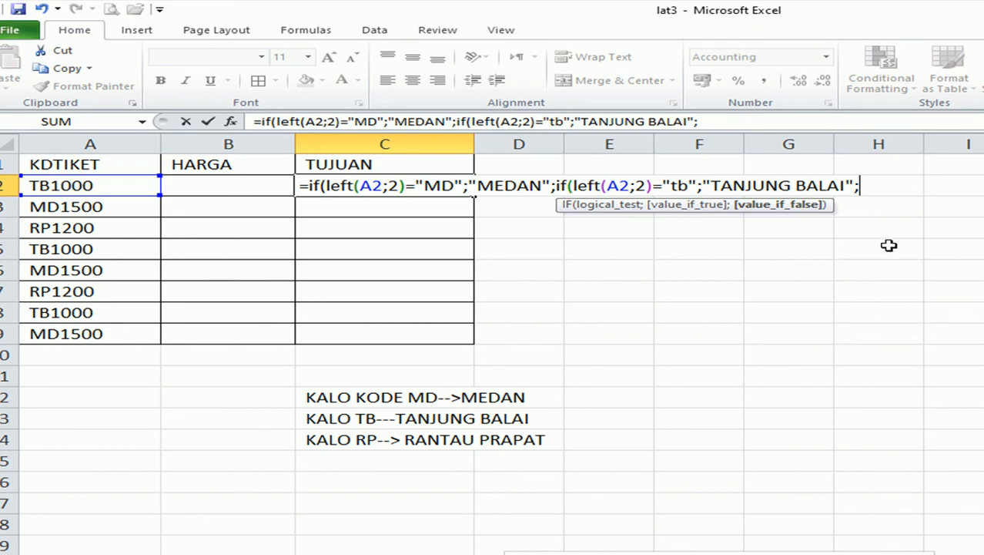
text(";"RANTAU PR)
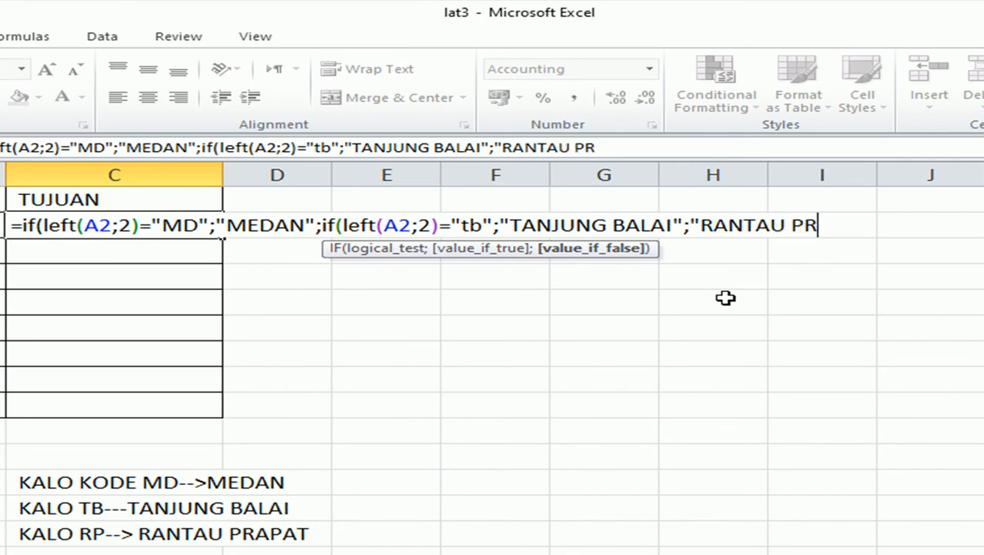
text(APAT")
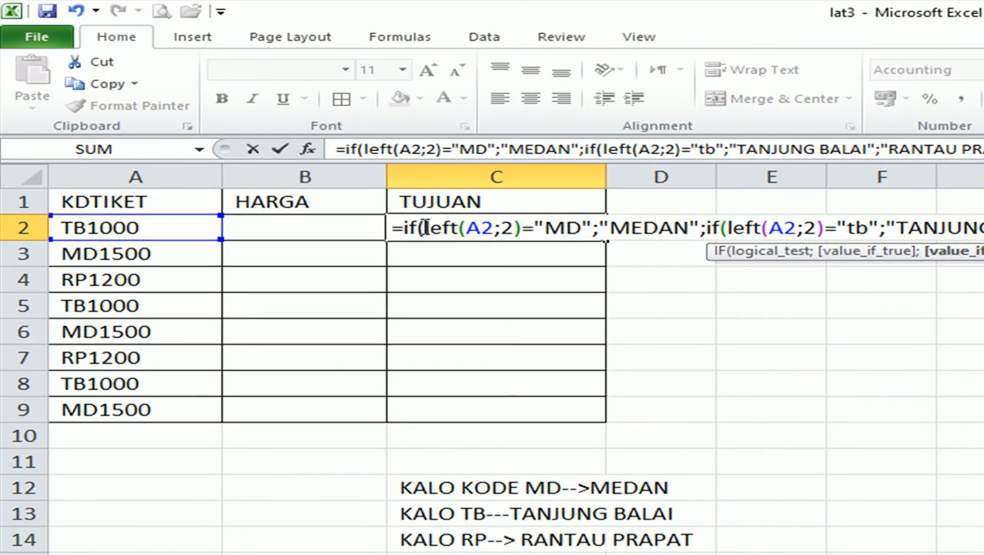
click(425, 228)
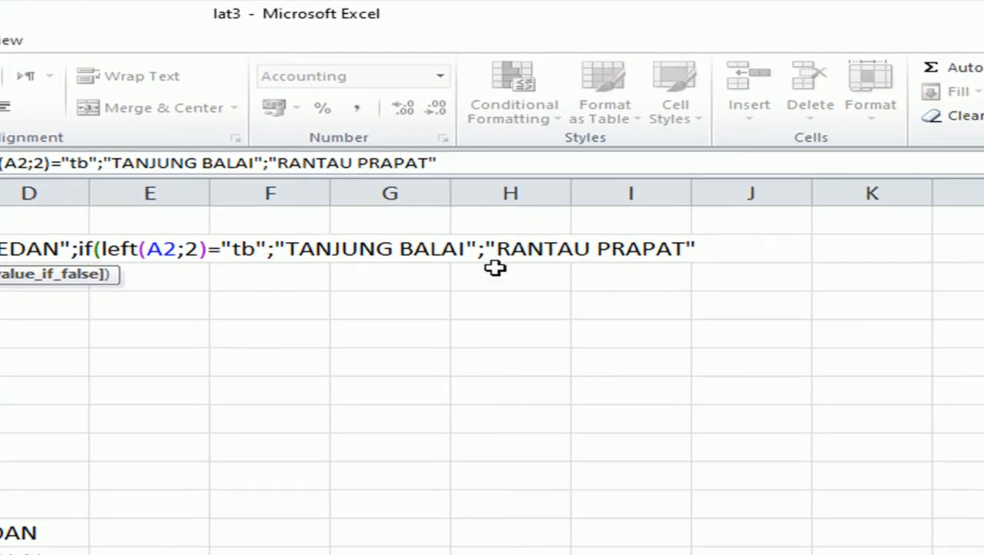
click(713, 240)
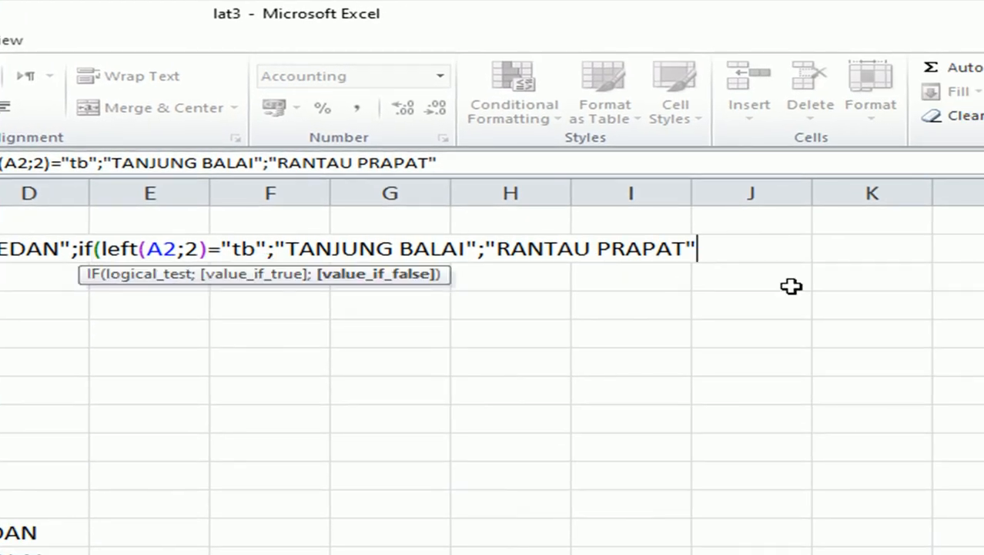
text())
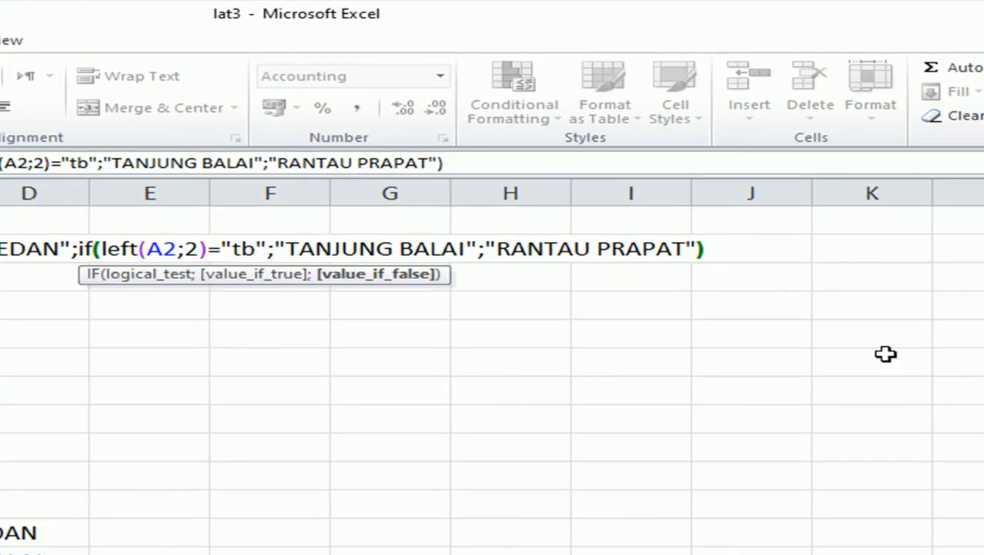
text())
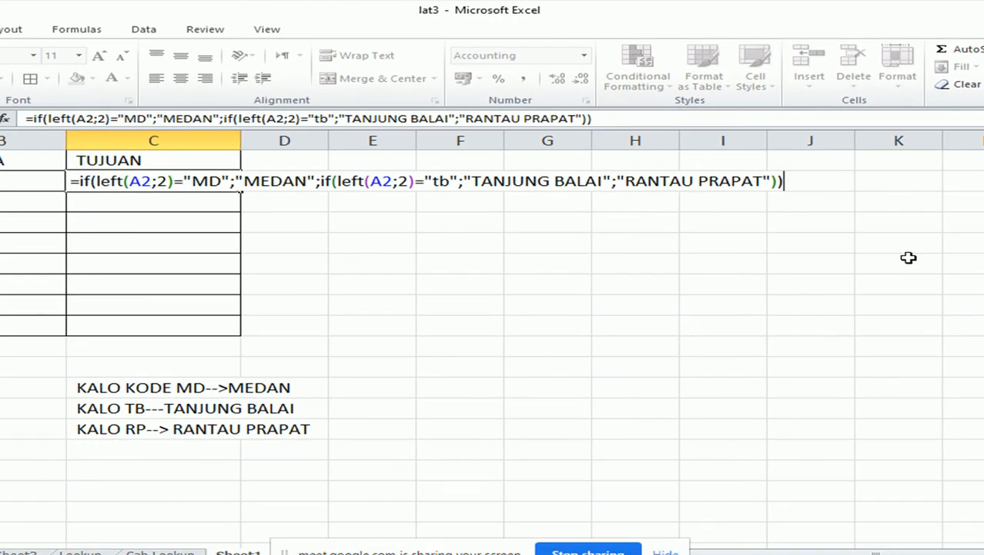
key(Return)
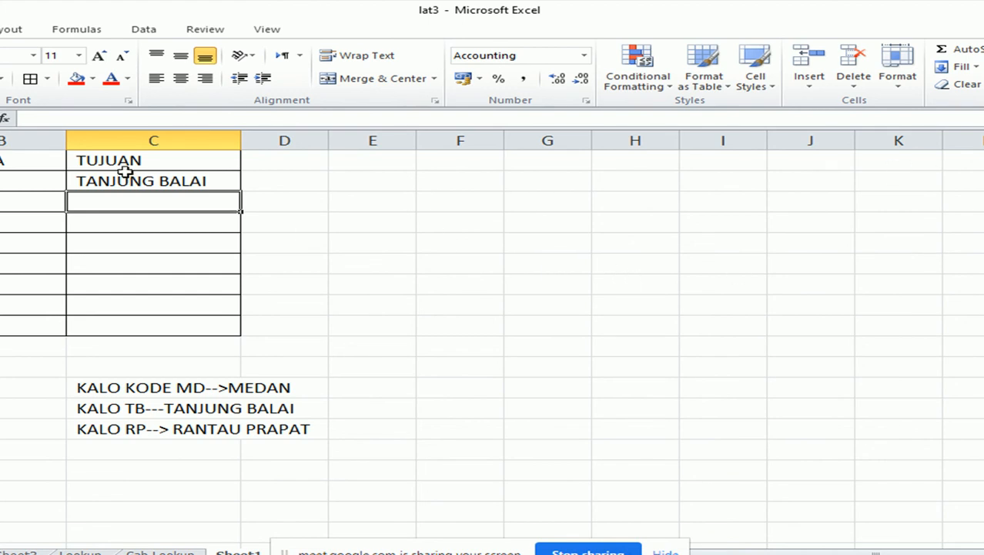
Fill C2's nested IF/LEFT TUJUAN formula down through C9 for all eight ticket codes.
click(125, 172)
drag(243, 191, 218, 331)
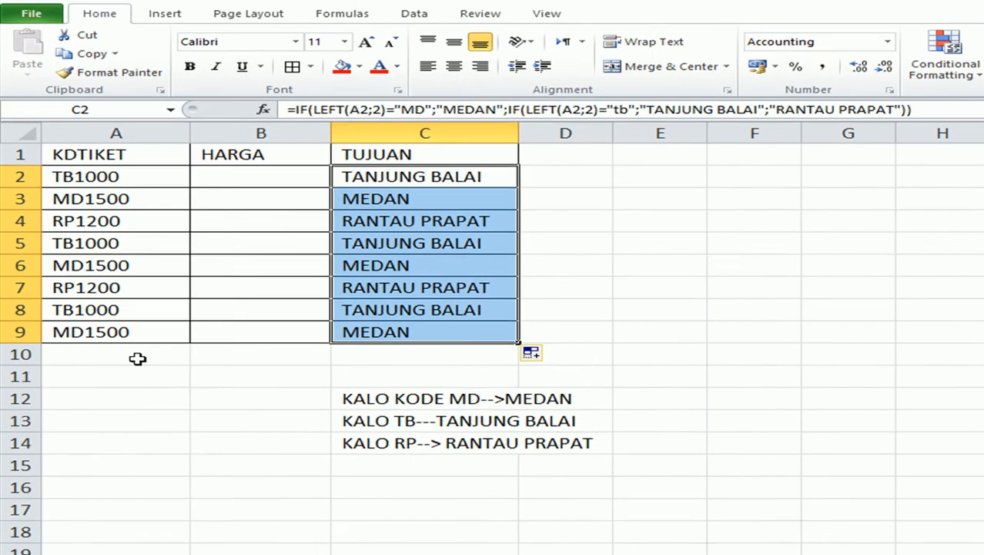
click(185, 377)
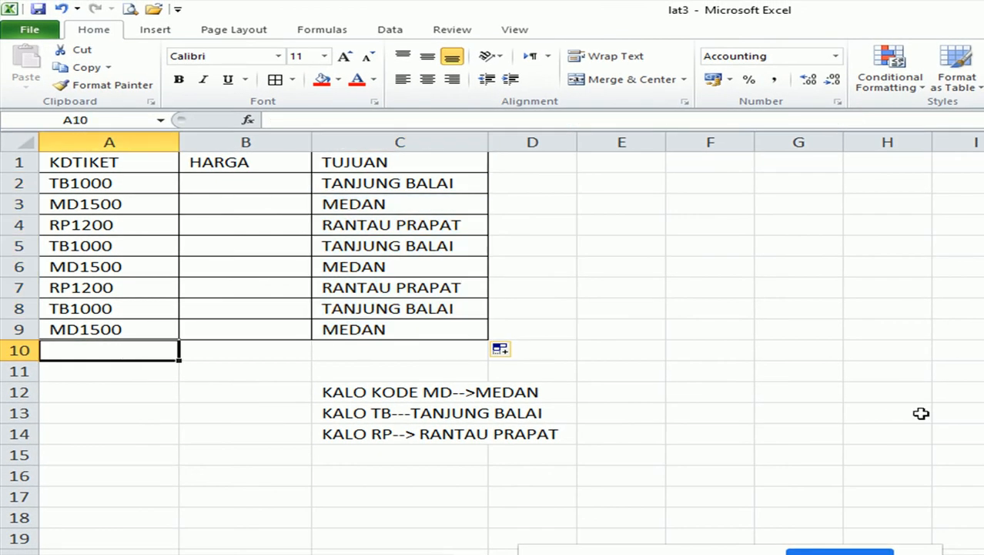
Enter the unlisted code AB1200 in A10 and inspect the formula returning RANTAU PRAPAT.
text(AB)
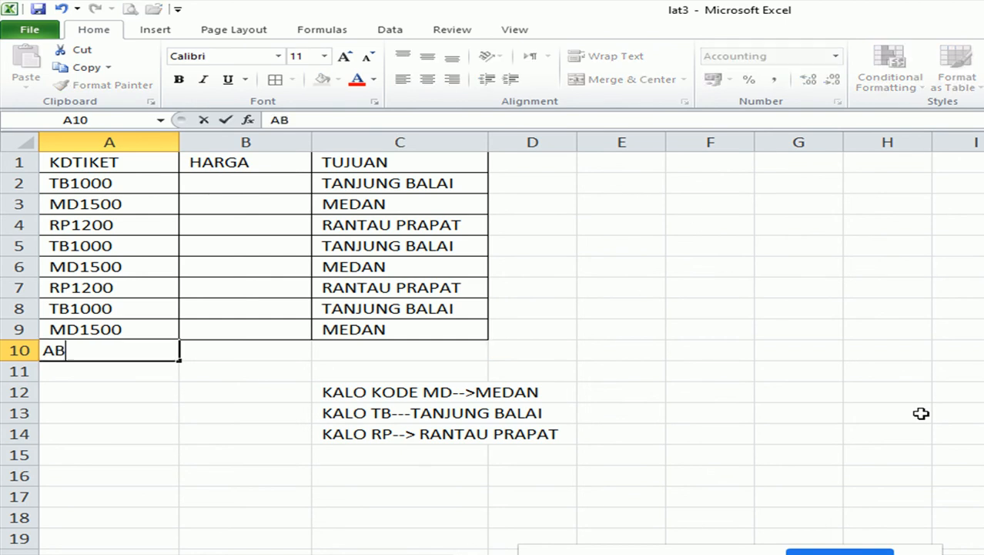
text(1200)
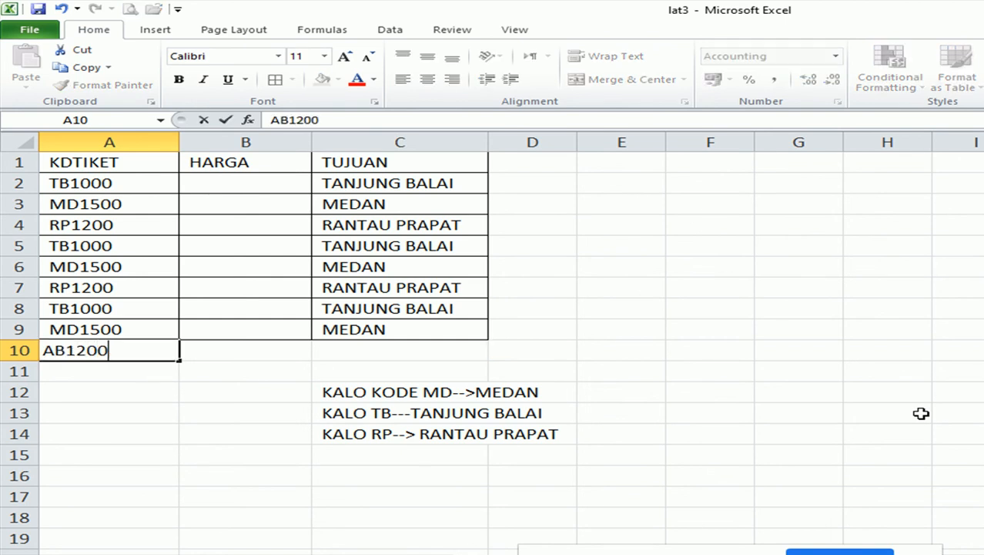
key(Return)
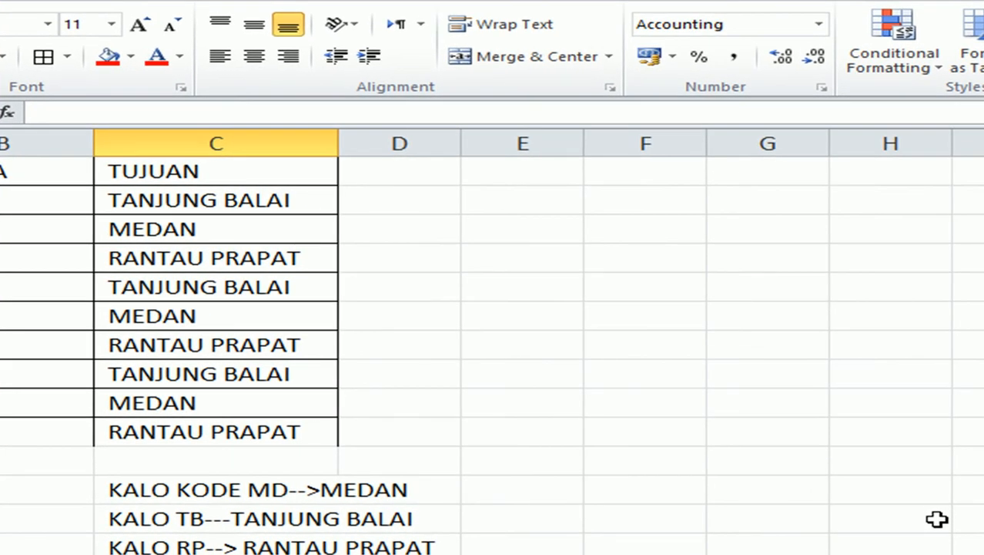
click(257, 433)
double_click(256, 433)
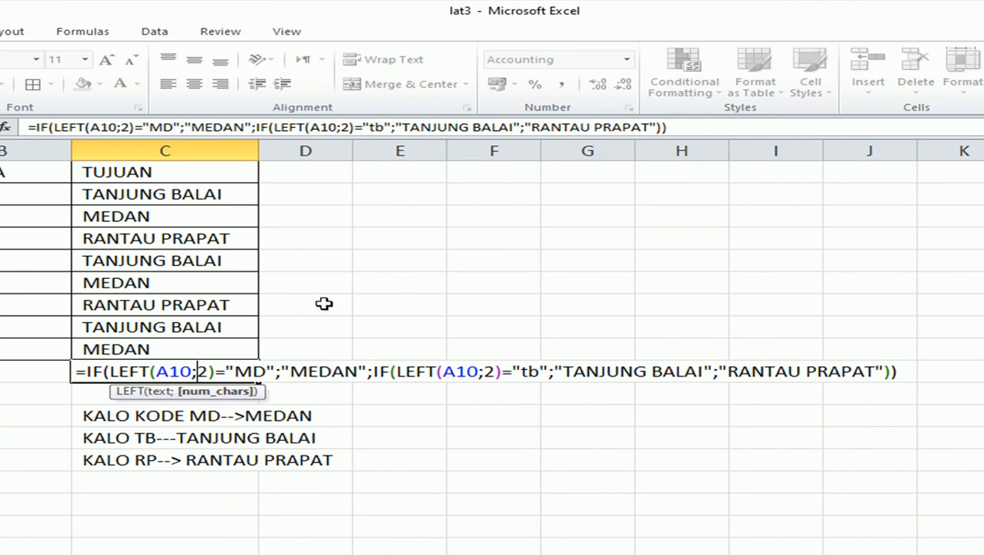
key(Return)
Clear the TUJUAN formula from C10.
click(521, 419)
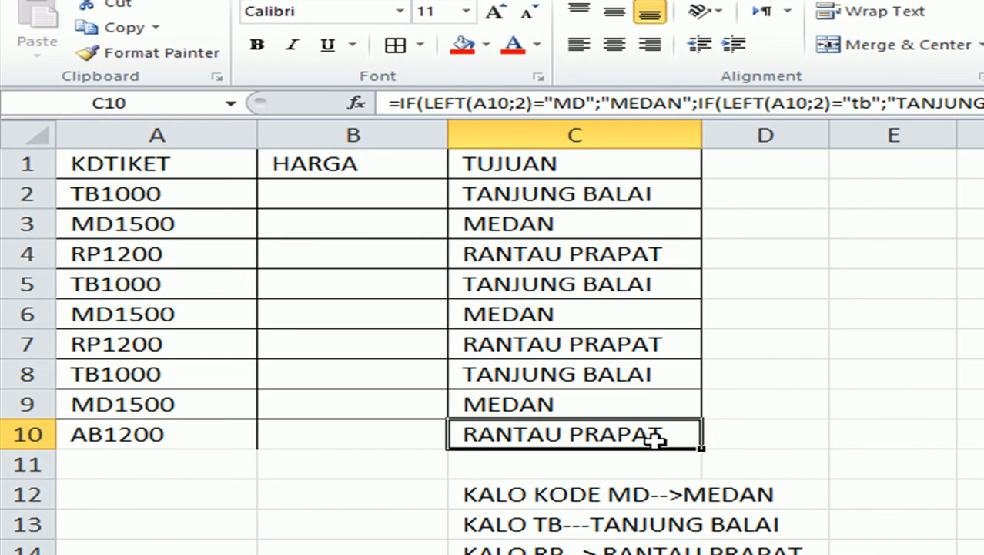
key(Delete)
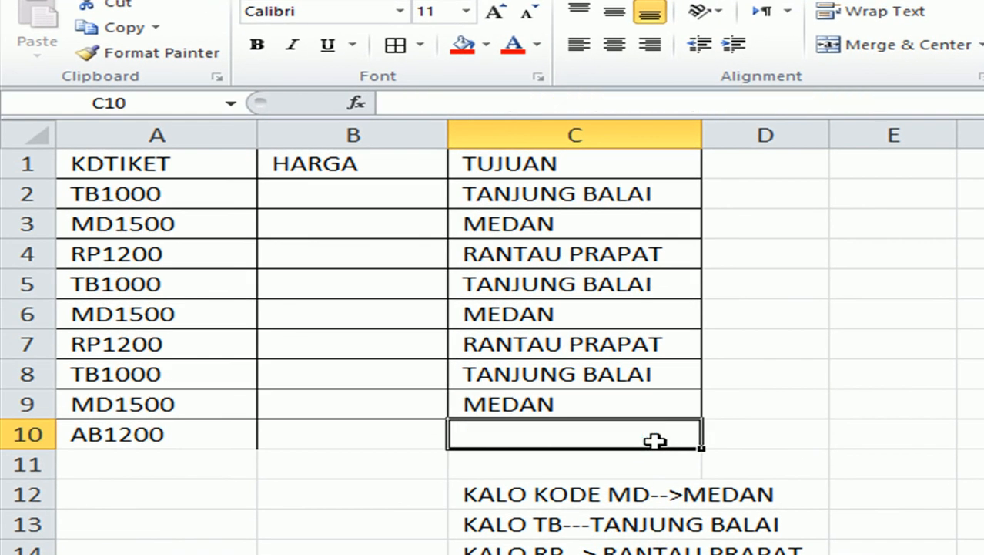
click(156, 436)
Delete the AB1200 test code from A10 and check the Google Meet call.
key(Delete)
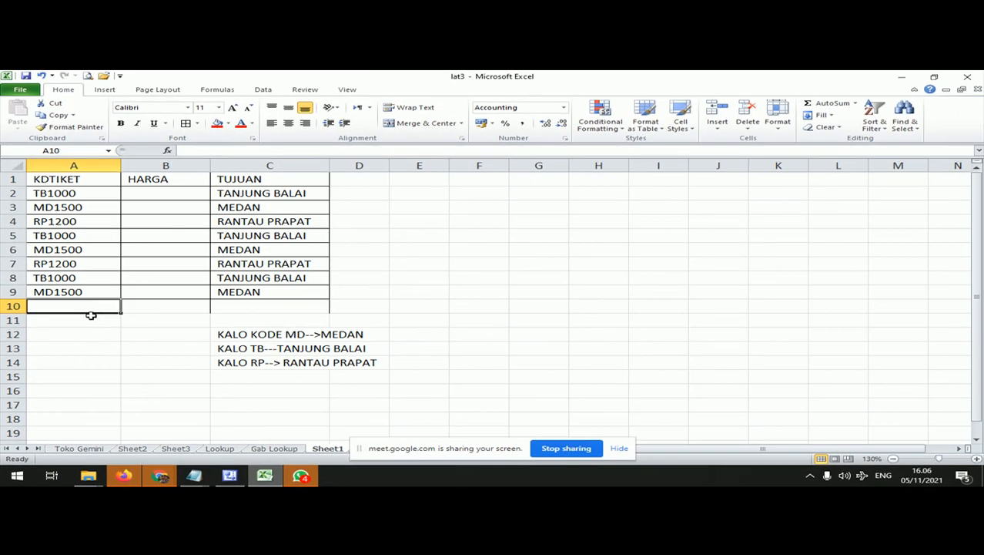
click(167, 478)
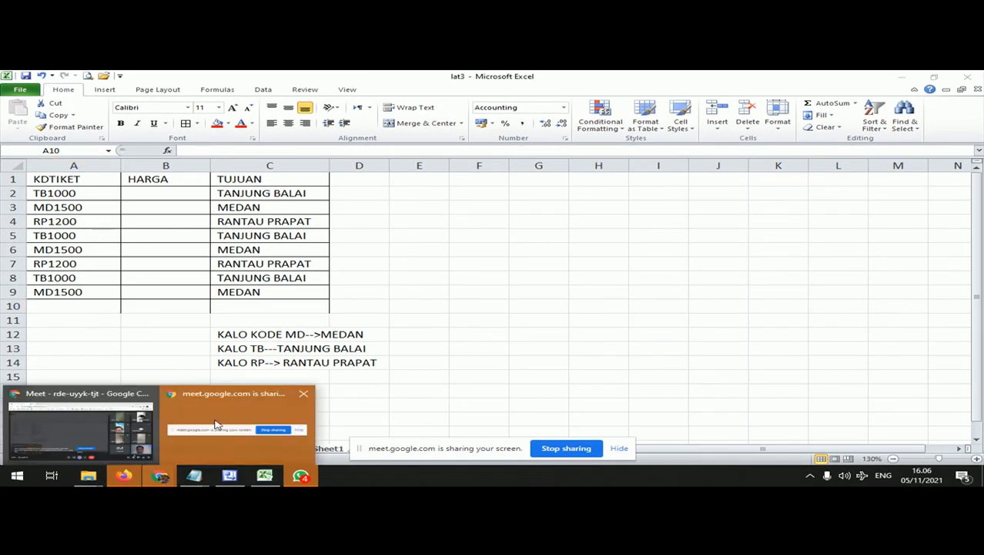
click(117, 423)
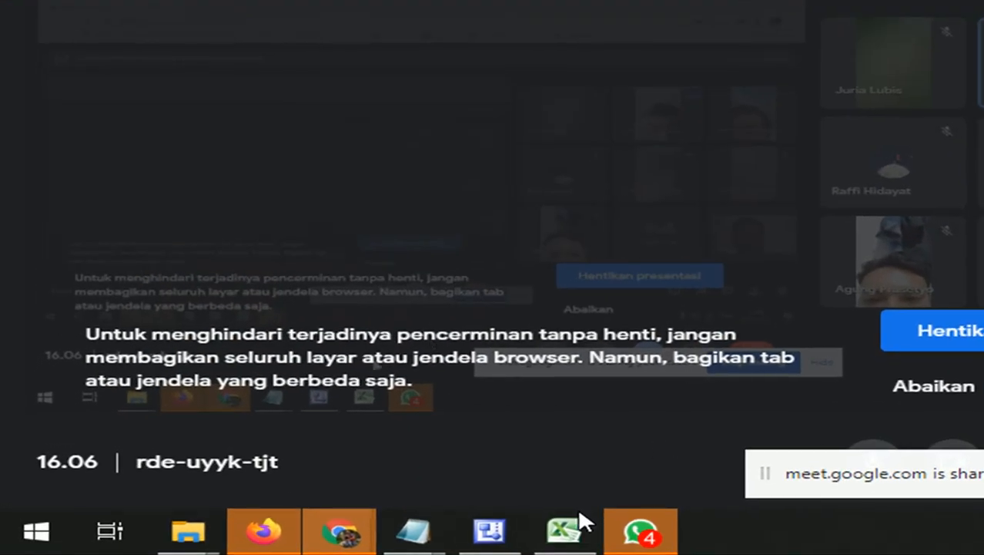
Return to the Excel workbook and bring up the Camtasia Recorder window.
click(564, 532)
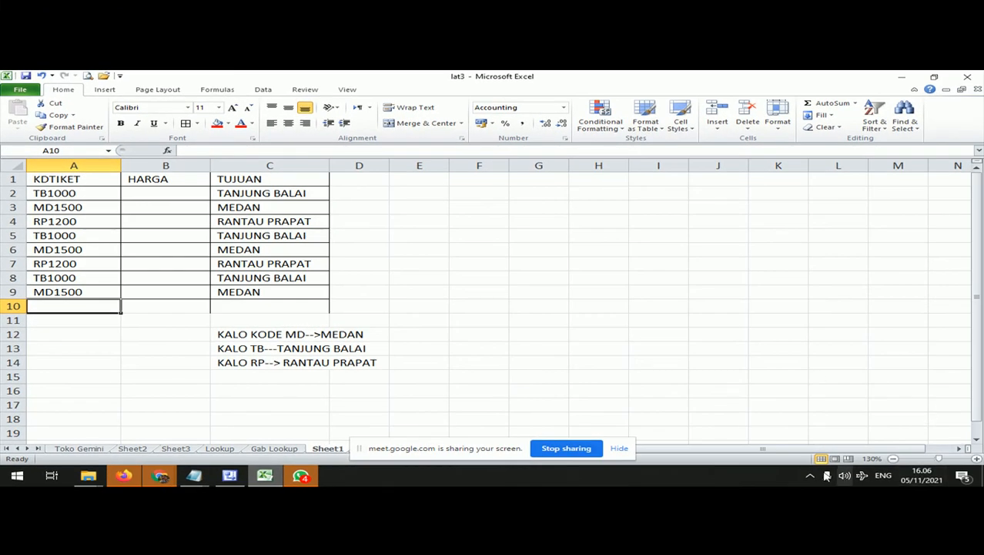
click(810, 475)
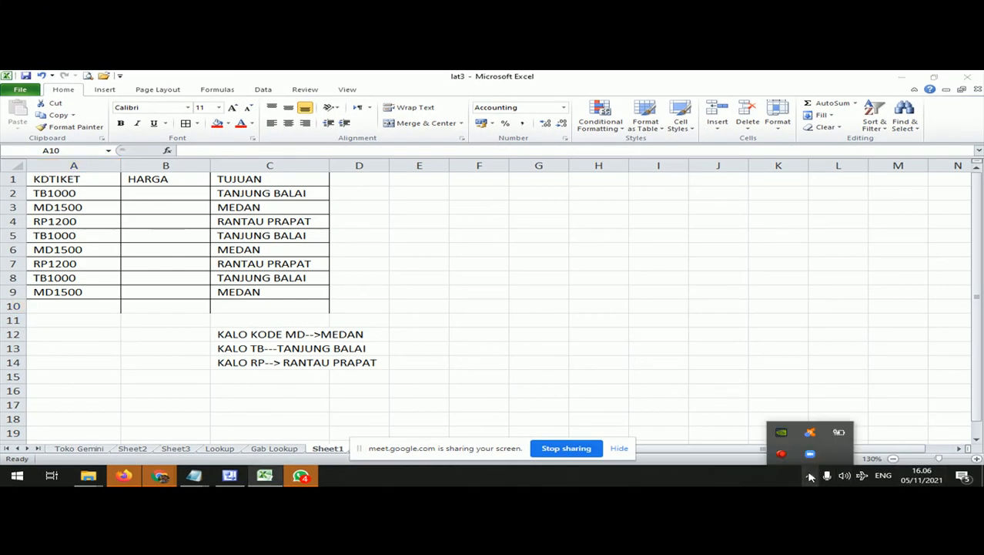
click(782, 454)
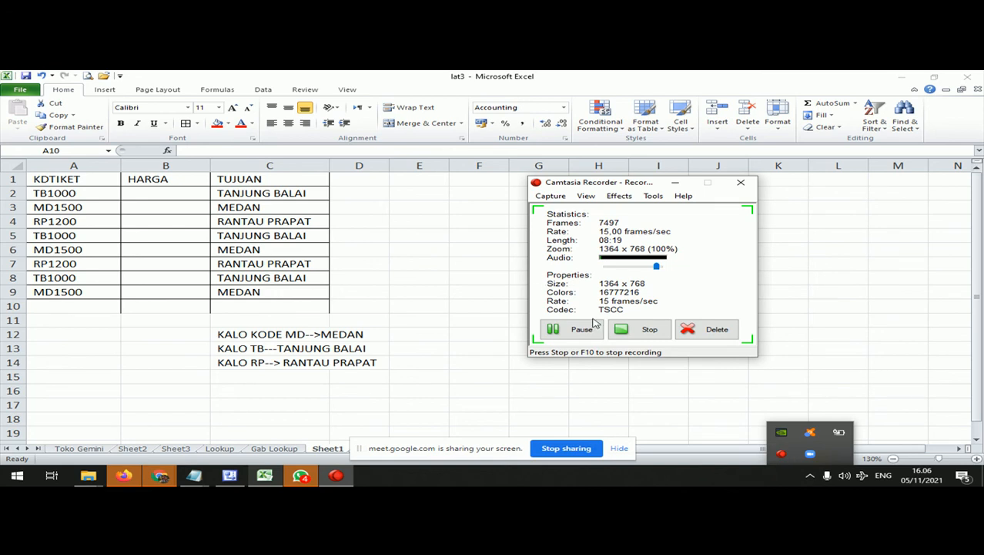